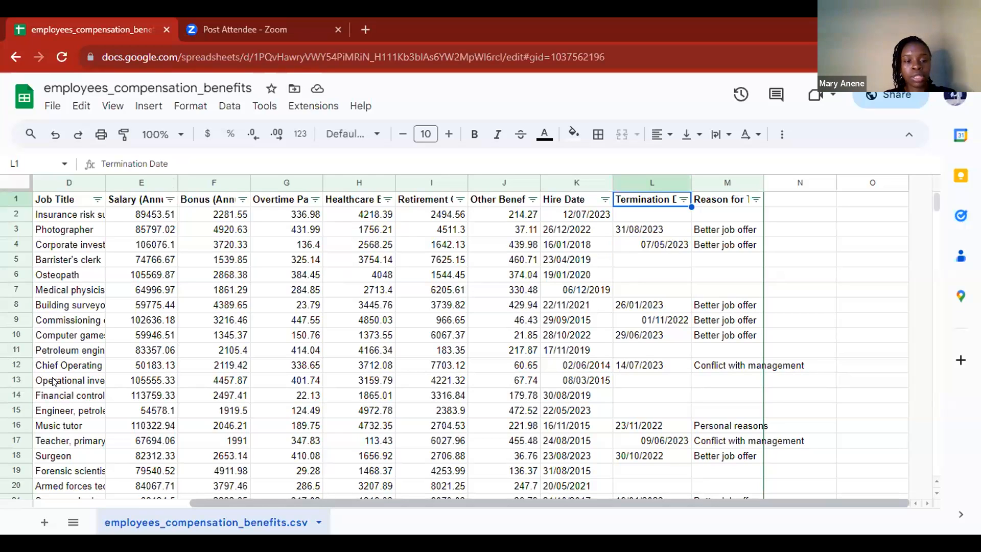
Fit the width of the Reason for Turnover column to its contents
{"action": "scroll", "coordinate": [54, 381], "scroll_direction": "left", "scroll_amount": 3}
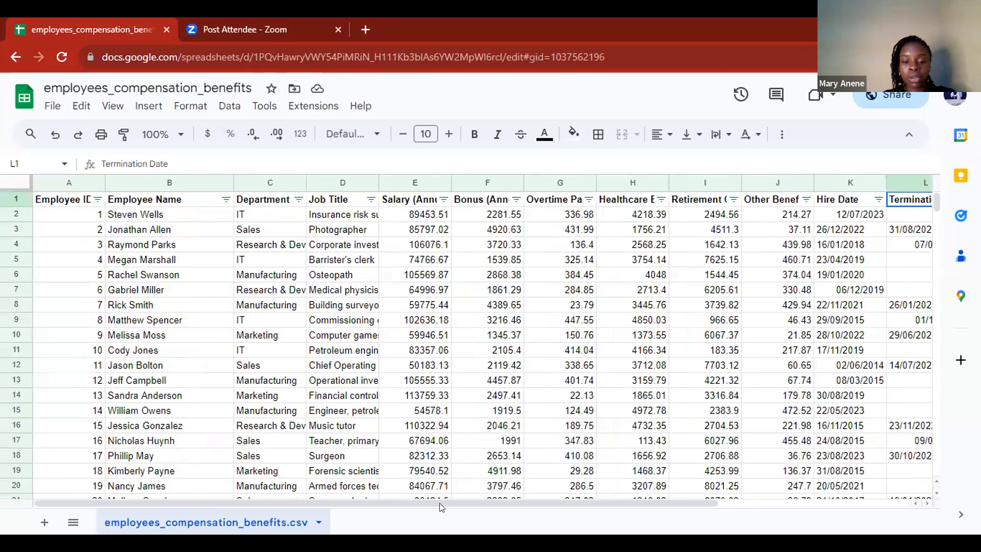
{"action": "scroll", "coordinate": [281, 498], "scroll_direction": "right", "scroll_amount": 1}
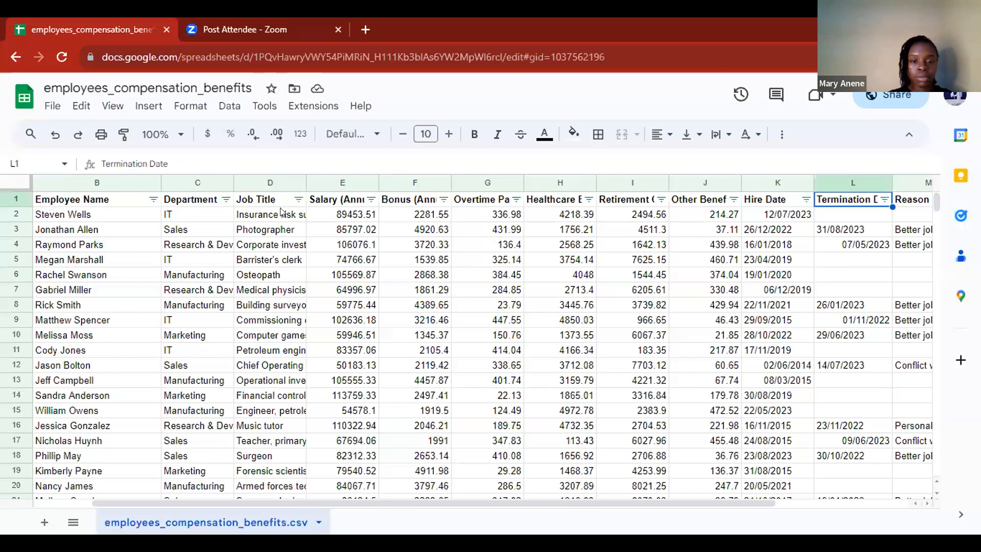
{"action": "scroll", "coordinate": [281, 211], "scroll_direction": "right", "scroll_amount": 2}
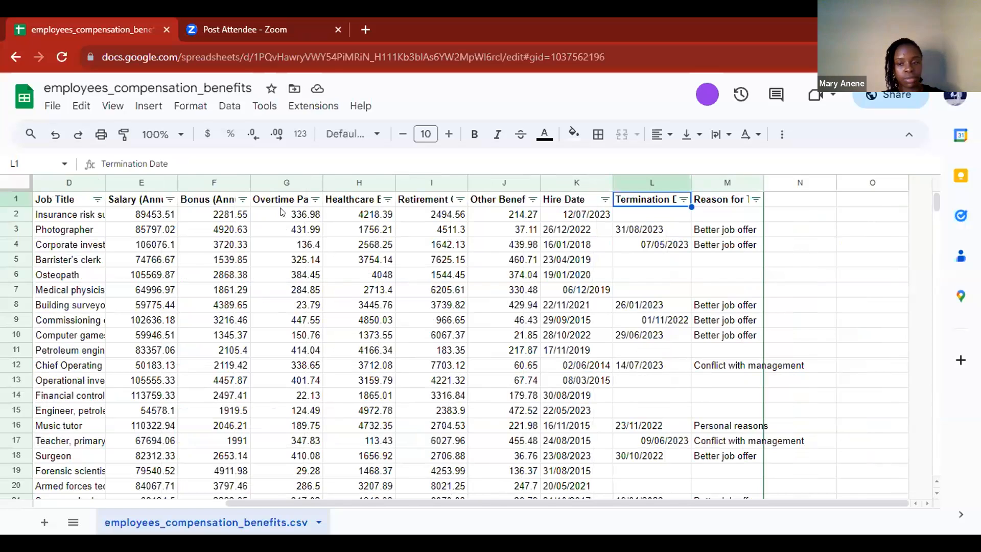
{"action": "double_click", "coordinate": [764, 182]}
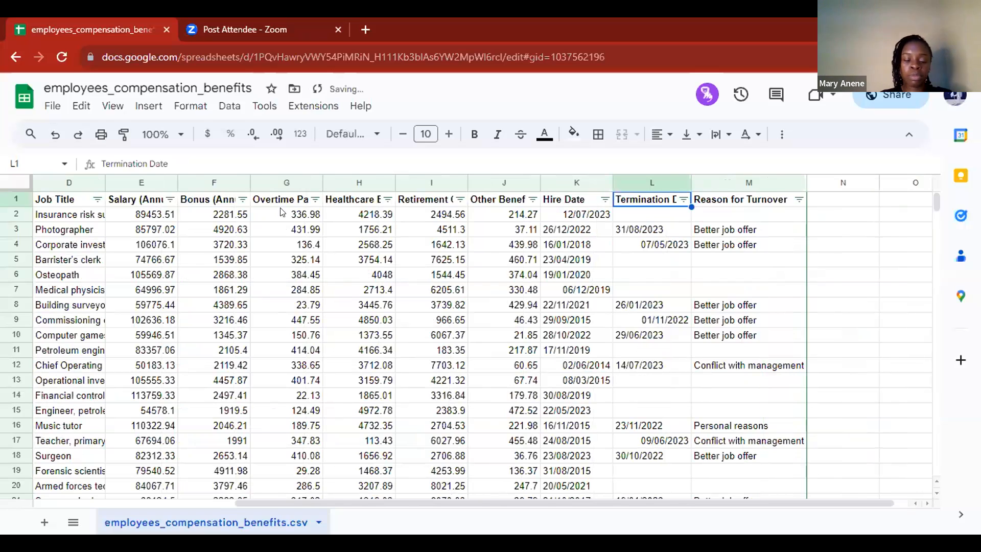
{"action": "scroll", "coordinate": [280, 212], "scroll_direction": "left", "scroll_amount": 3}
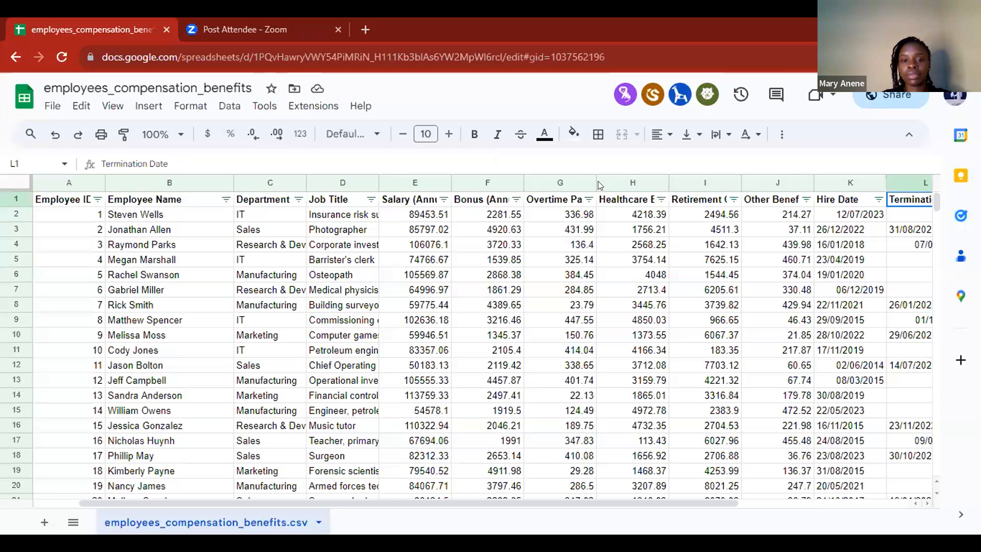
Switch to Power BI Desktop and import the employees_compensation_benefits file as a Text/CSV data source
{"action": "key", "text": "alt+Tab"}
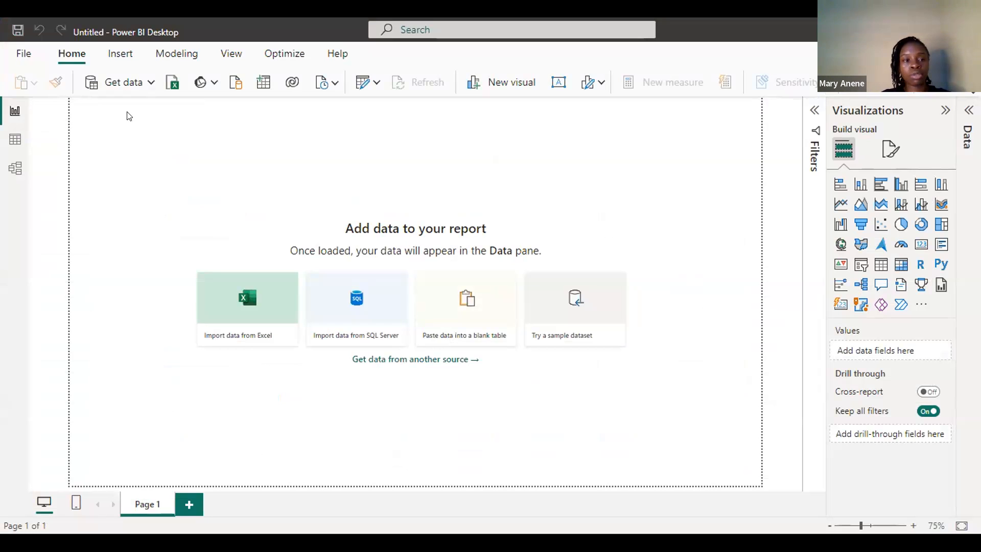
{"action": "left_click", "coordinate": [152, 83]}
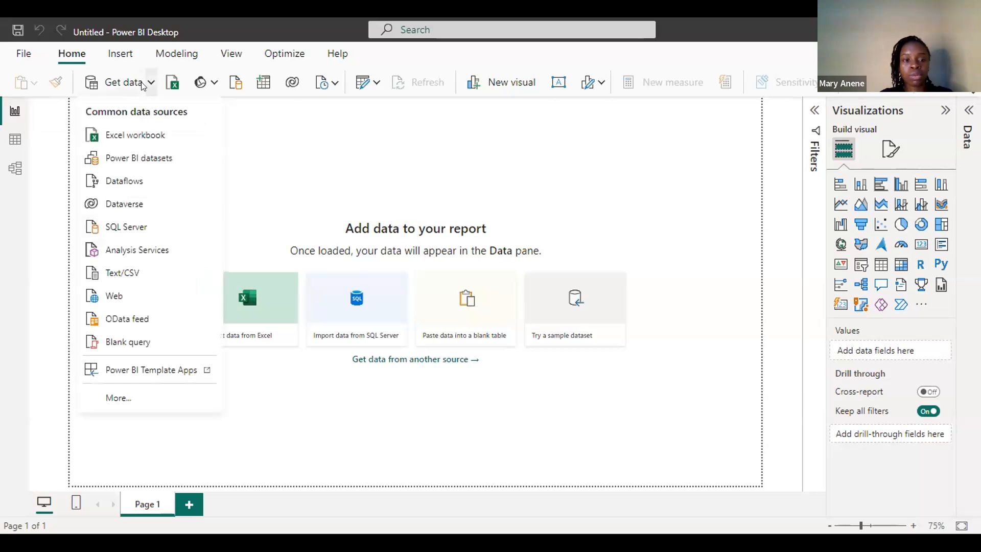
{"action": "left_click", "coordinate": [131, 275]}
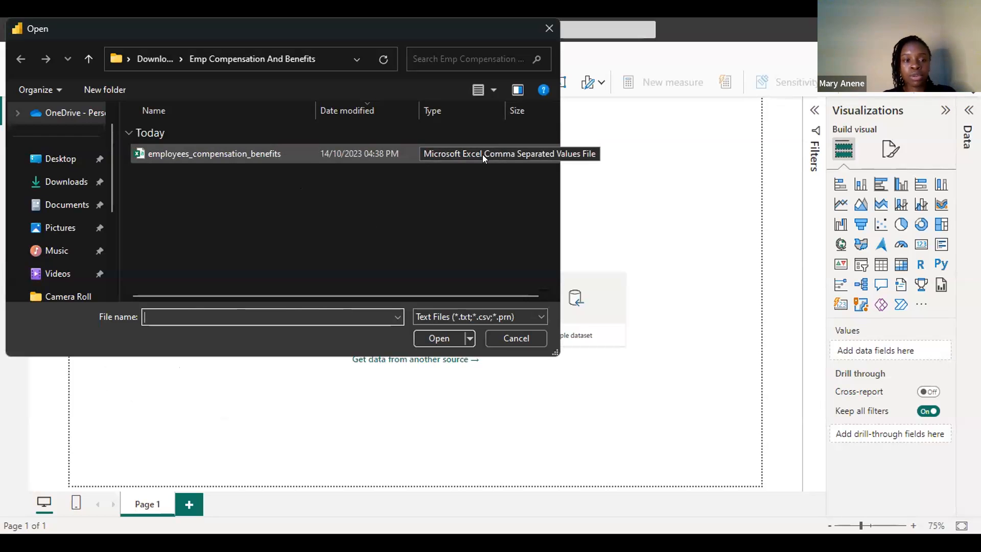
{"action": "left_click", "coordinate": [292, 156]}
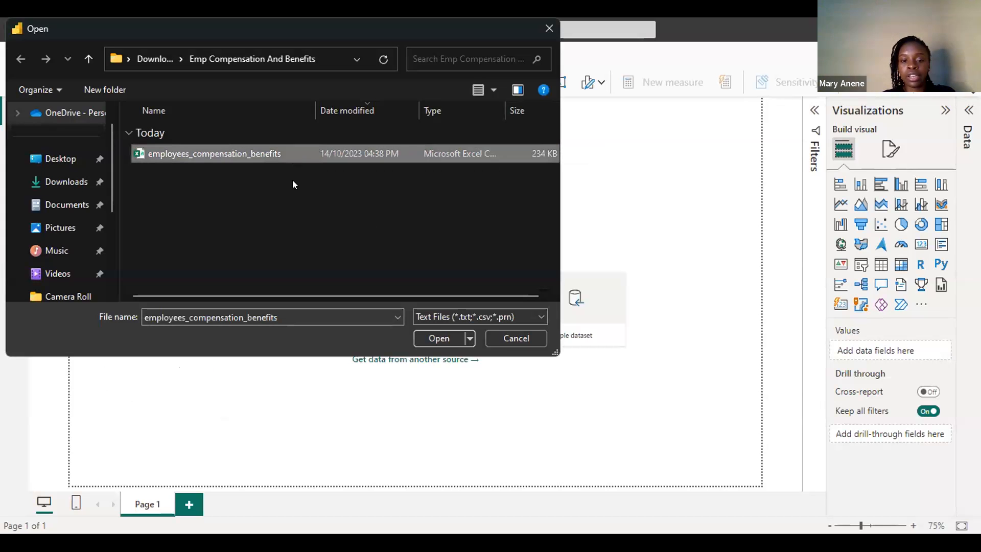
{"action": "left_click", "coordinate": [438, 338]}
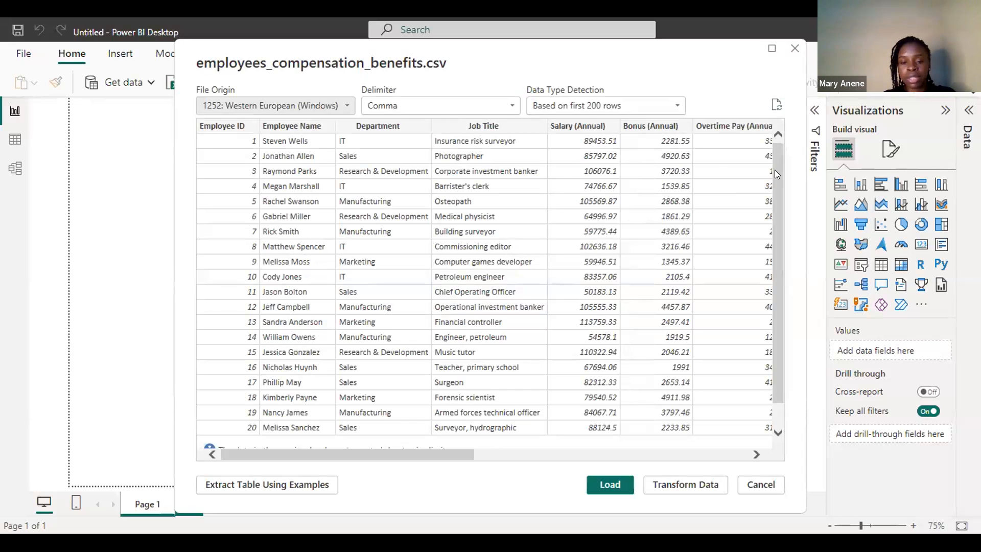
Review the employees_compensation_benefits.csv preview across its rows and columns, and open the data for transformation in Power Query Editor
{"action": "scroll", "coordinate": [765, 222], "scroll_direction": "down", "scroll_amount": 1}
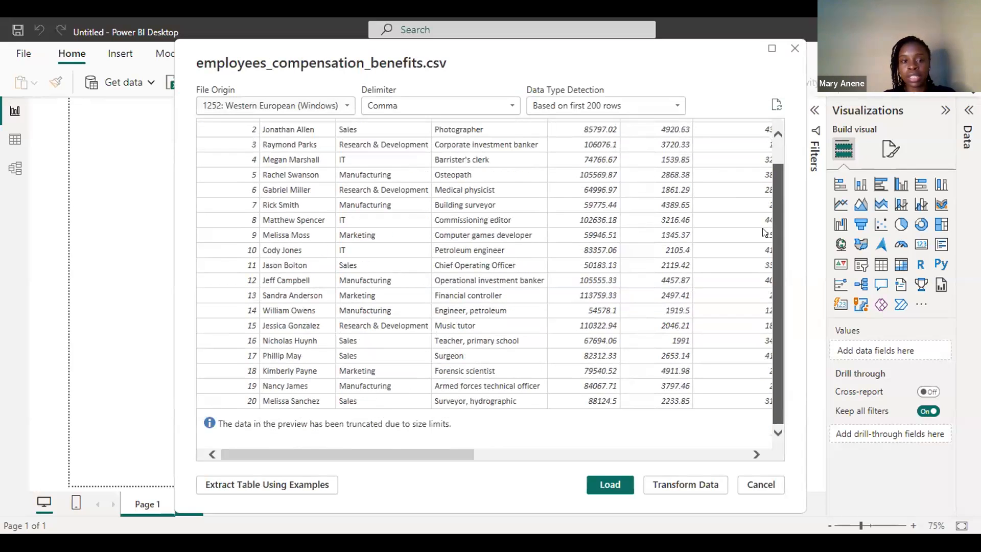
{"action": "scroll", "coordinate": [765, 200], "scroll_direction": "up", "scroll_amount": 2}
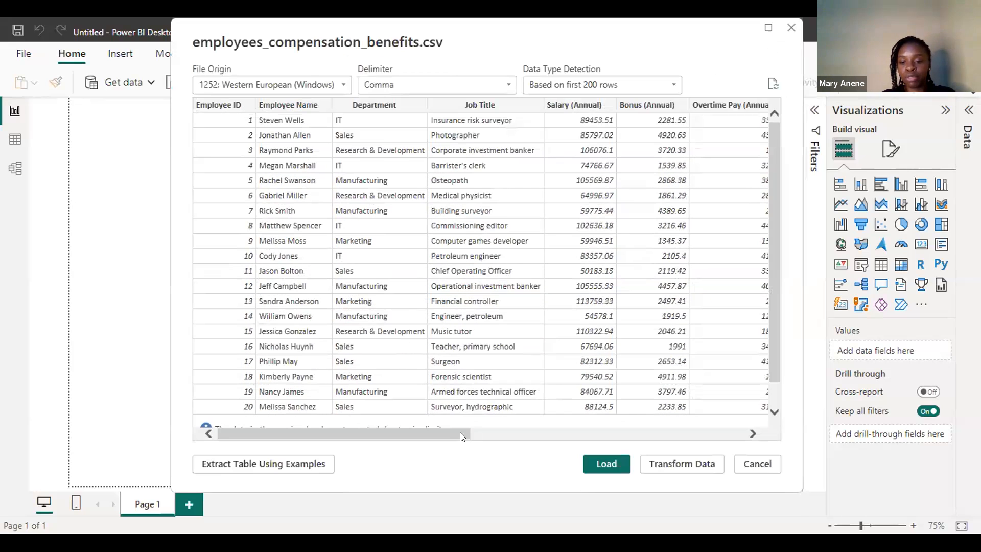
{"action": "left_click", "coordinate": [638, 433]}
{"action": "left_click", "coordinate": [384, 433]}
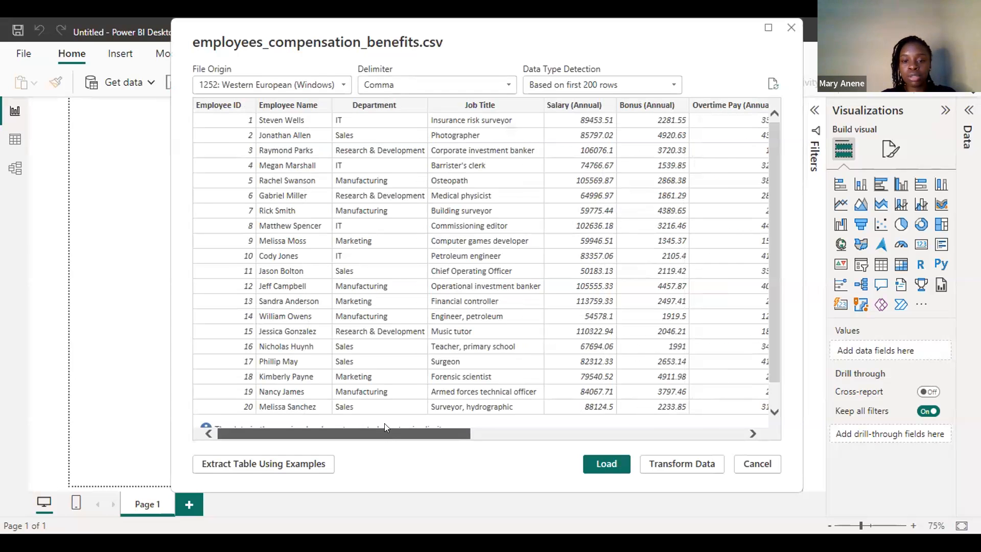
{"action": "left_click", "coordinate": [703, 429]}
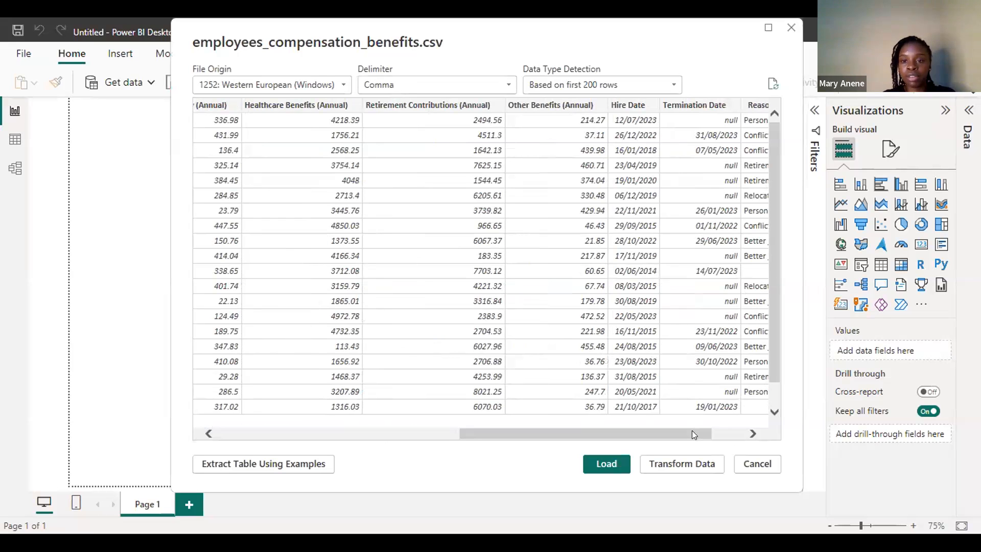
{"action": "left_click_drag", "start_coordinate": [678, 432], "coordinate": [563, 427]}
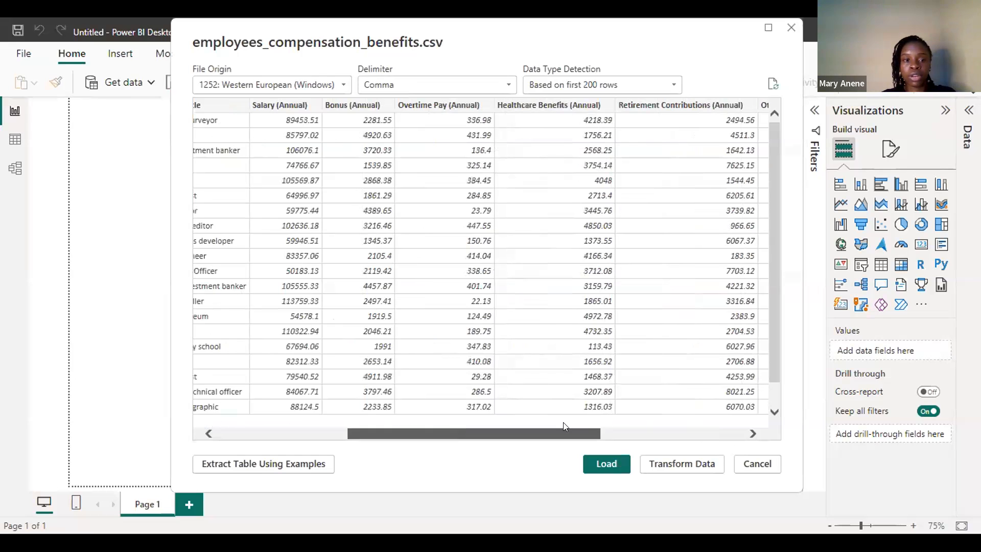
{"action": "scroll", "coordinate": [563, 422], "scroll_direction": "left", "scroll_amount": 5}
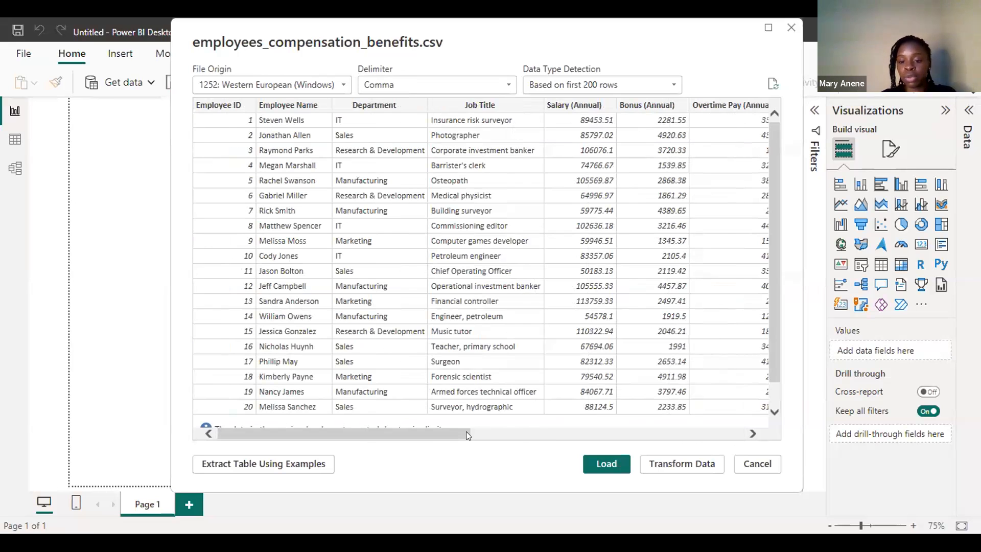
{"action": "left_click", "coordinate": [696, 464]}
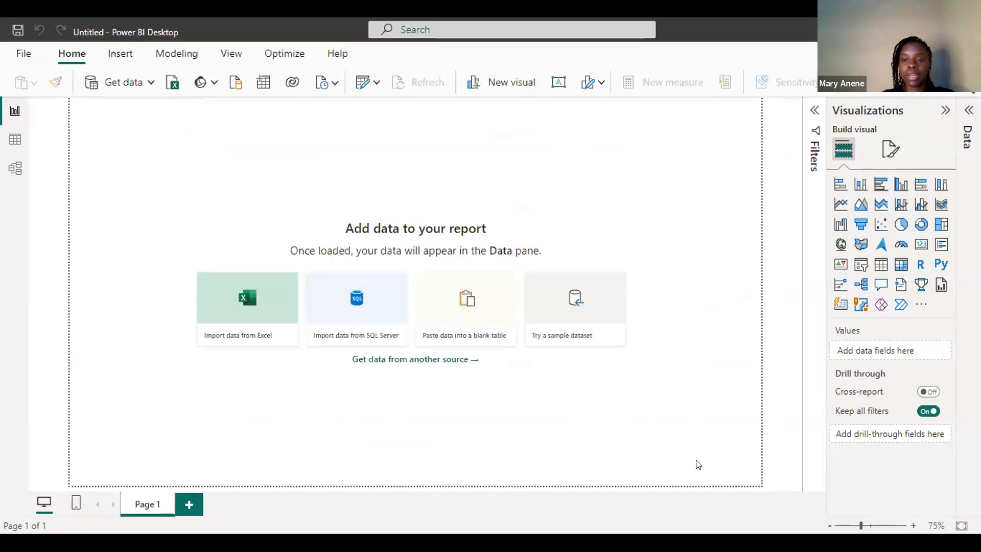
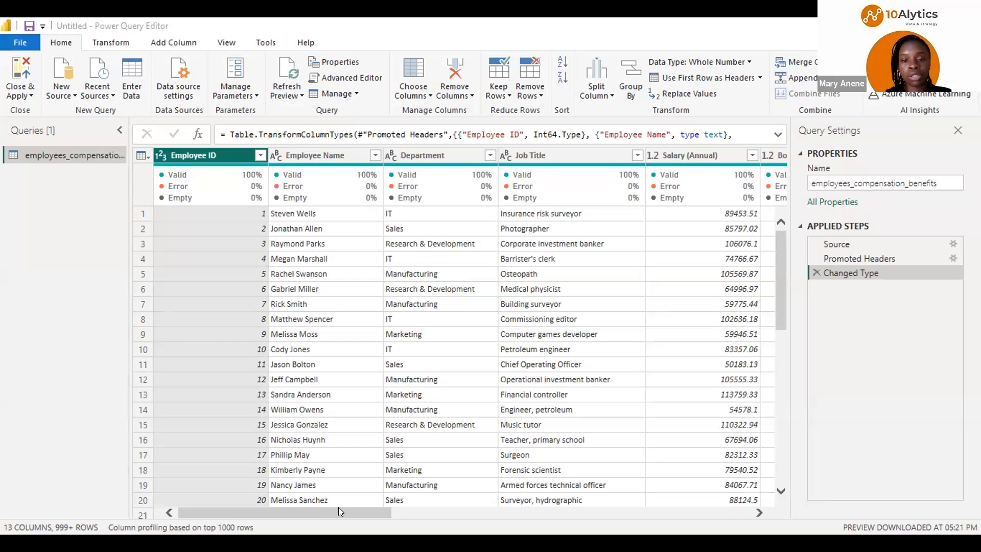
Examine the column quality and values across the table, including the empty entries in Termination Date and Reason for Turnover
{"action": "left_click_drag", "start_coordinate": [385, 513], "coordinate": [533, 507]}
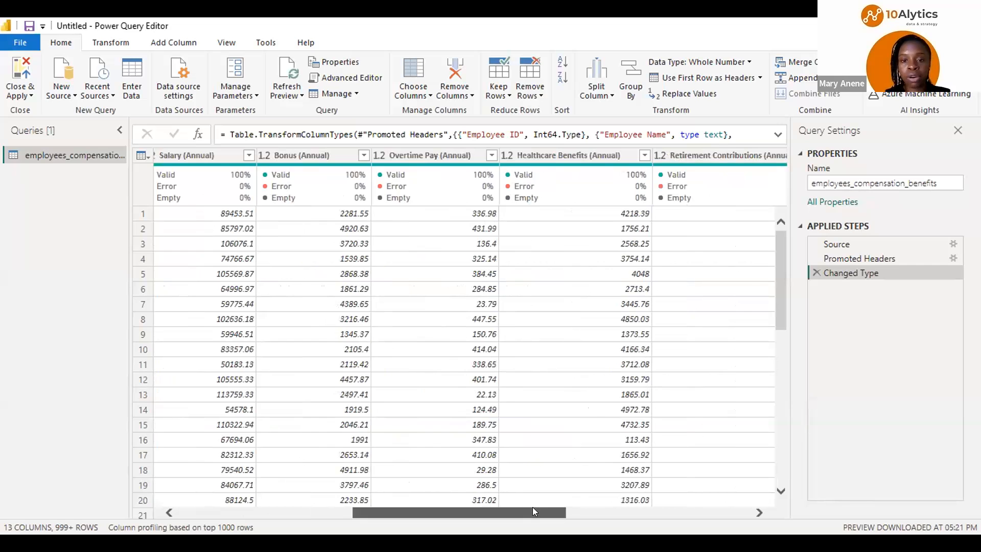
{"action": "left_click", "coordinate": [602, 511]}
{"action": "left_click_drag", "start_coordinate": [603, 506], "coordinate": [701, 502]}
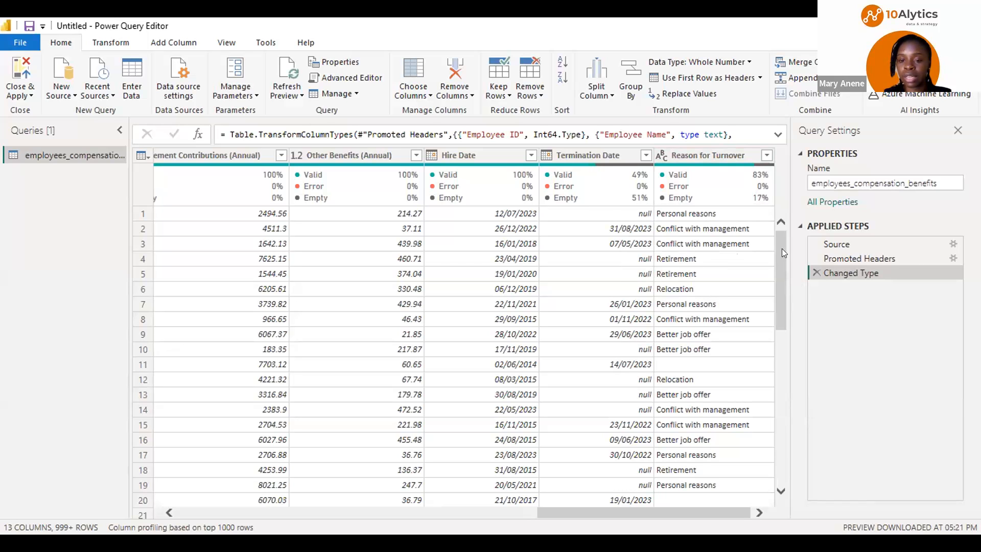
{"action": "scroll", "coordinate": [774, 284], "scroll_direction": "down", "scroll_amount": 4}
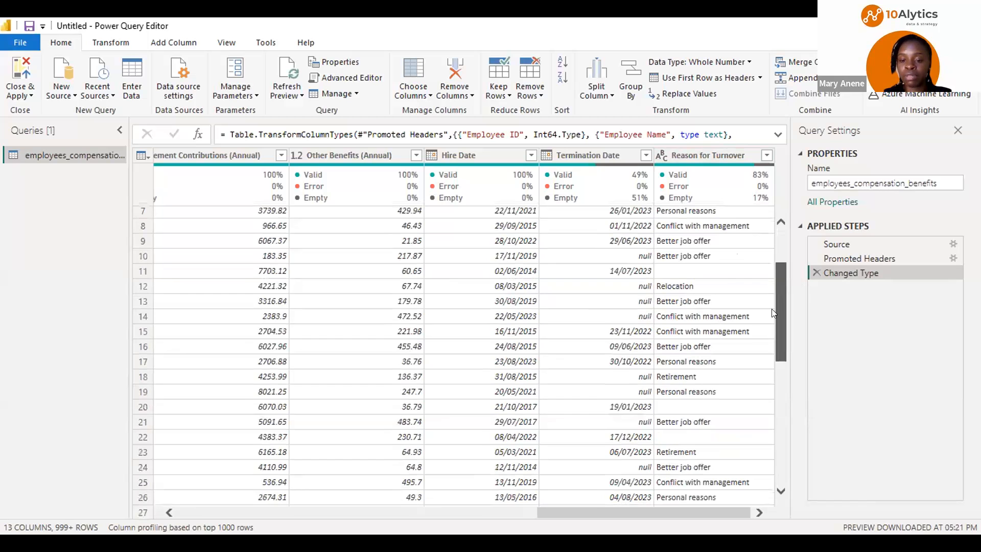
{"action": "scroll", "coordinate": [770, 276], "scroll_direction": "up", "scroll_amount": 4}
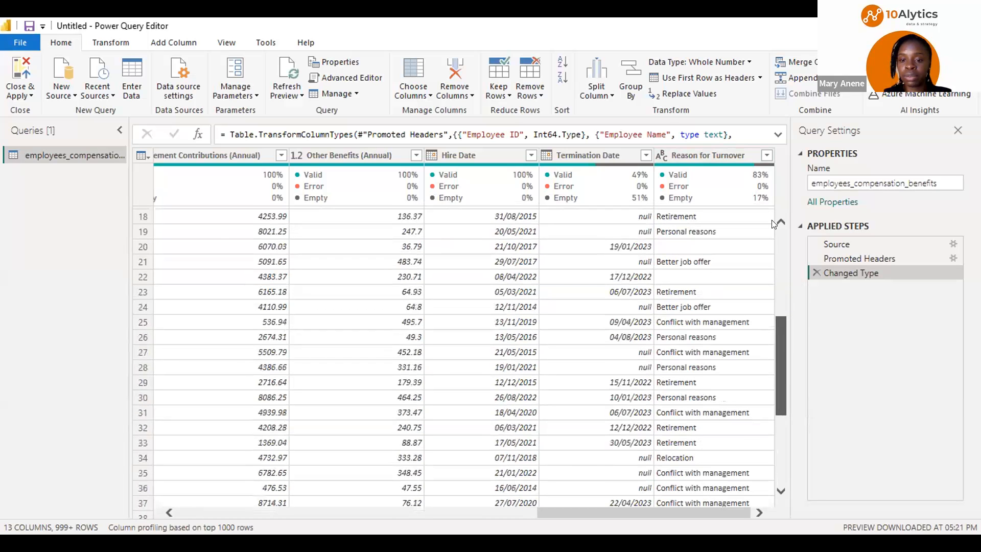
{"action": "scroll", "coordinate": [764, 286], "scroll_direction": "down", "scroll_amount": 1}
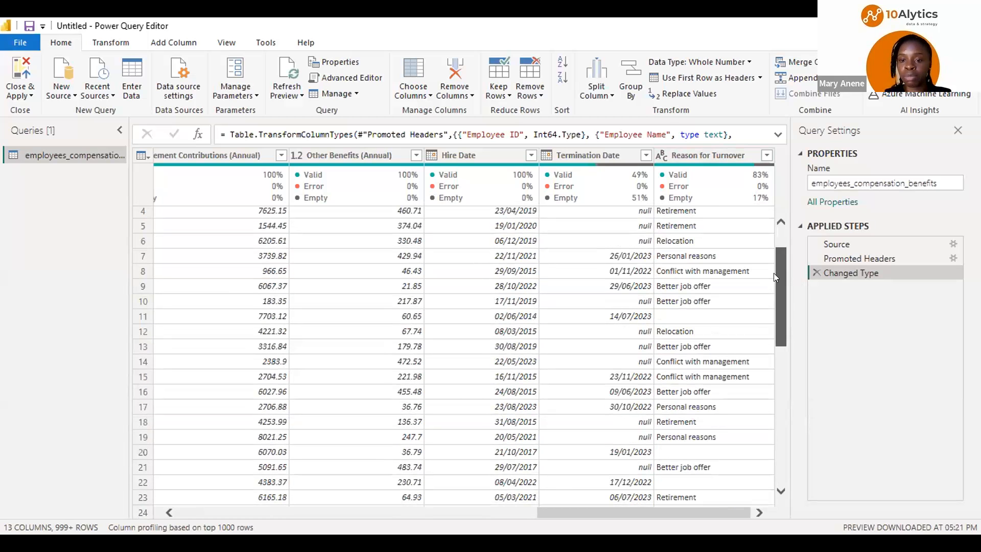
{"action": "scroll", "coordinate": [774, 275], "scroll_direction": "down", "scroll_amount": 1}
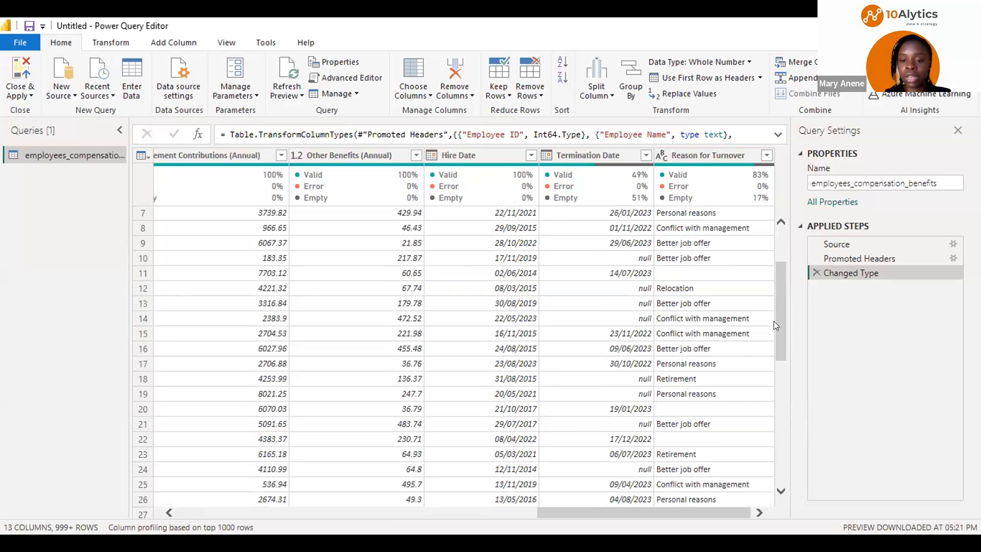
{"action": "scroll", "coordinate": [773, 320], "scroll_direction": "down", "scroll_amount": 3}
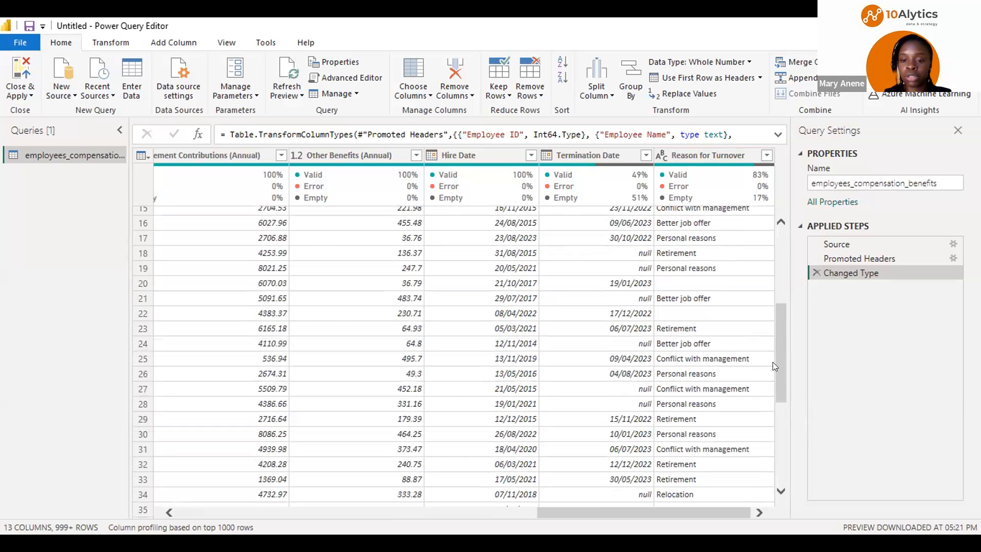
{"action": "scroll", "coordinate": [772, 361], "scroll_direction": "down", "scroll_amount": 1}
{"action": "scroll", "coordinate": [772, 358], "scroll_direction": "down", "scroll_amount": 2}
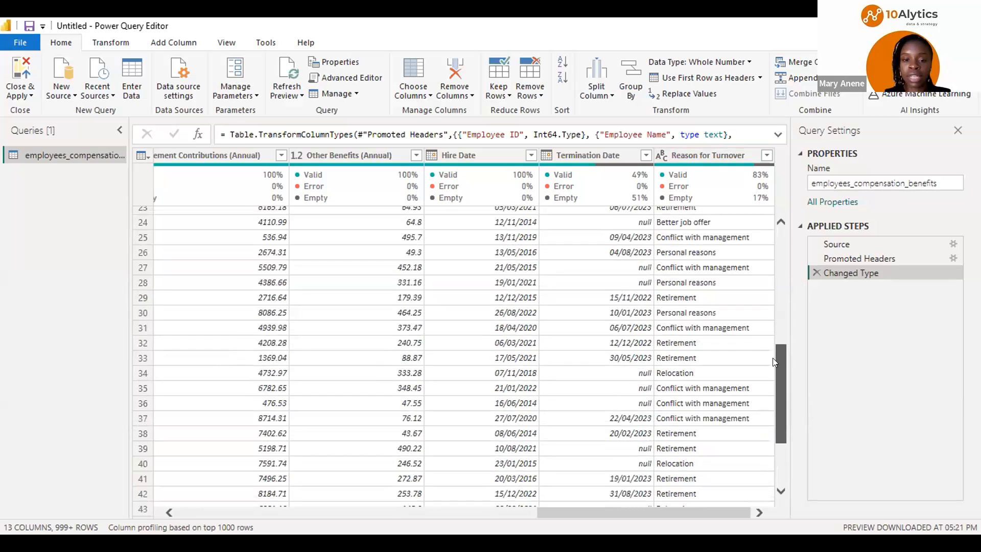
{"action": "scroll", "coordinate": [779, 221], "scroll_direction": "up", "scroll_amount": 7}
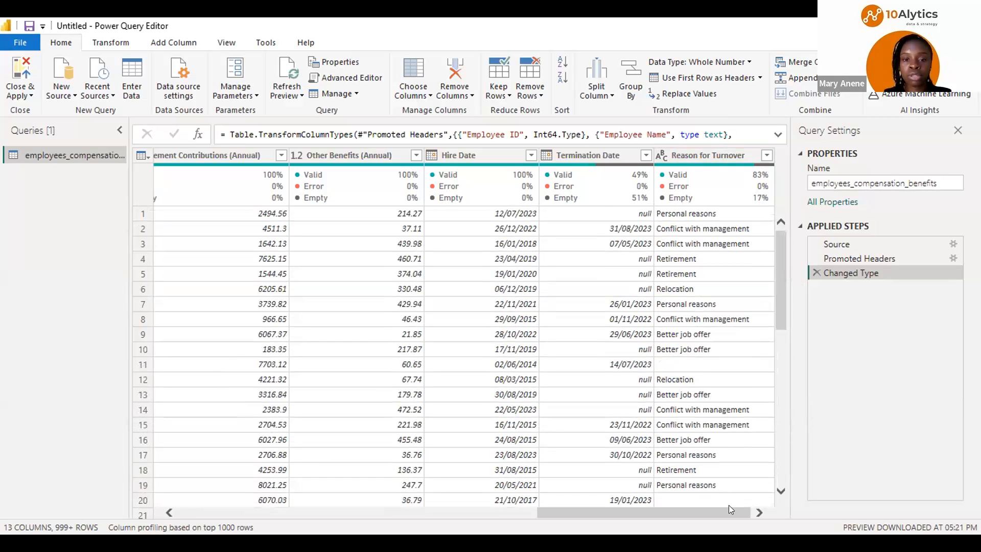
{"action": "left_click_drag", "start_coordinate": [728, 506], "coordinate": [691, 502]}
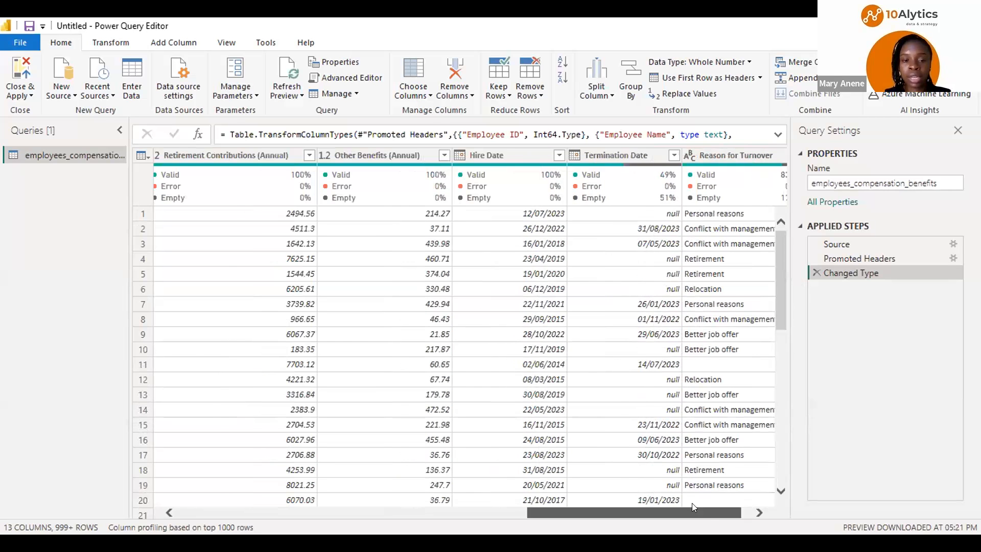
{"action": "left_click_drag", "start_coordinate": [682, 516], "coordinate": [372, 504]}
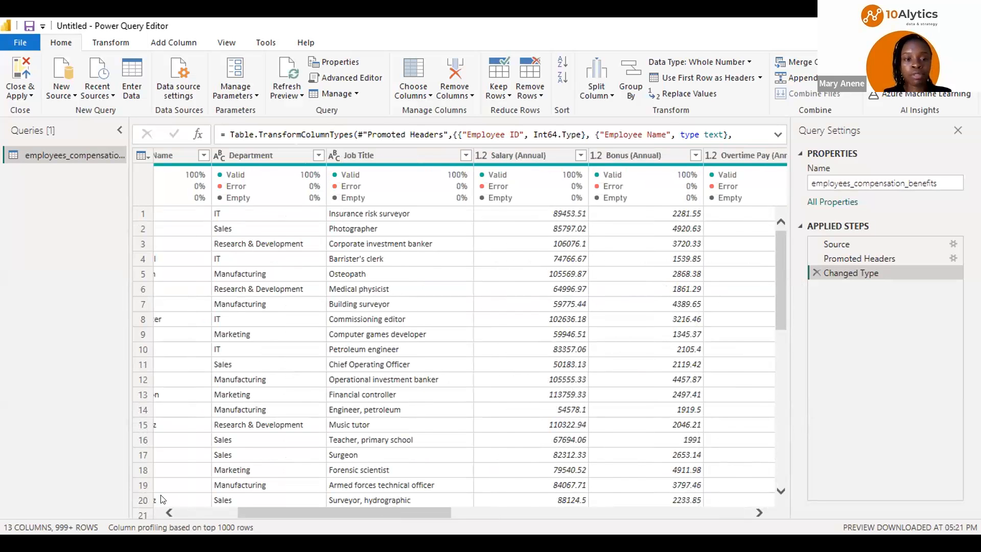
{"action": "scroll", "coordinate": [162, 498], "scroll_direction": "left", "scroll_amount": 3}
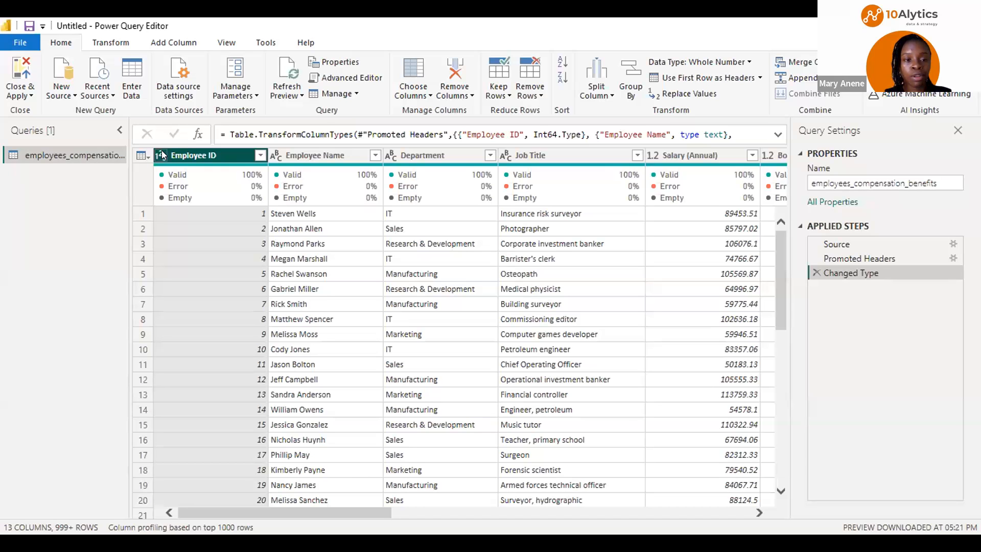
Change the Employee ID column's data type to Text, replacing the current type conversion
{"action": "left_click", "coordinate": [162, 155]}
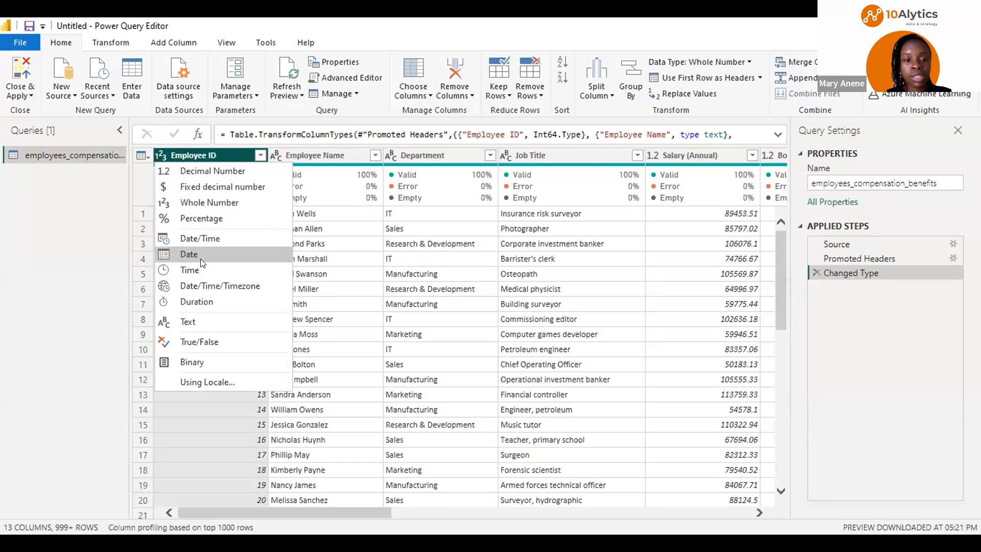
{"action": "left_click", "coordinate": [197, 320]}
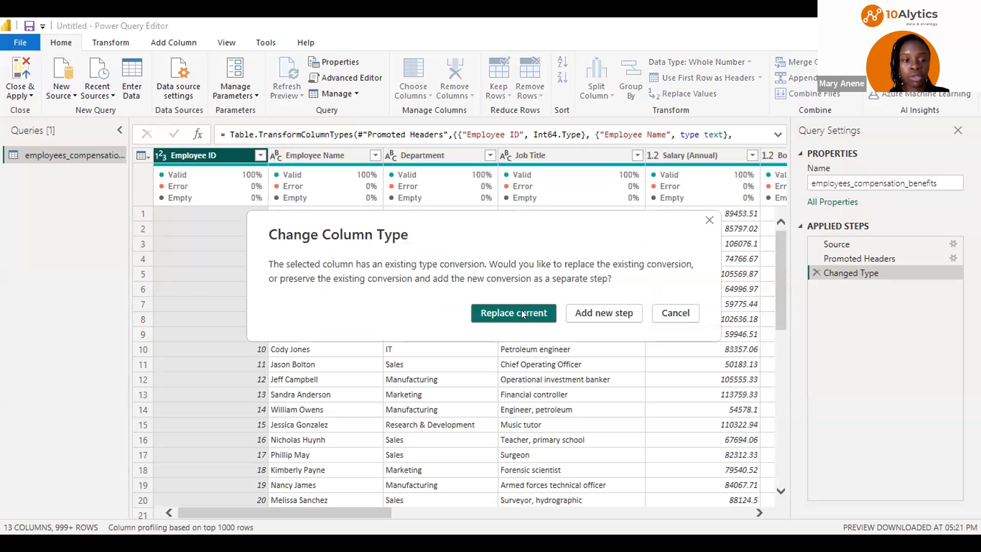
{"action": "left_click", "coordinate": [521, 310]}
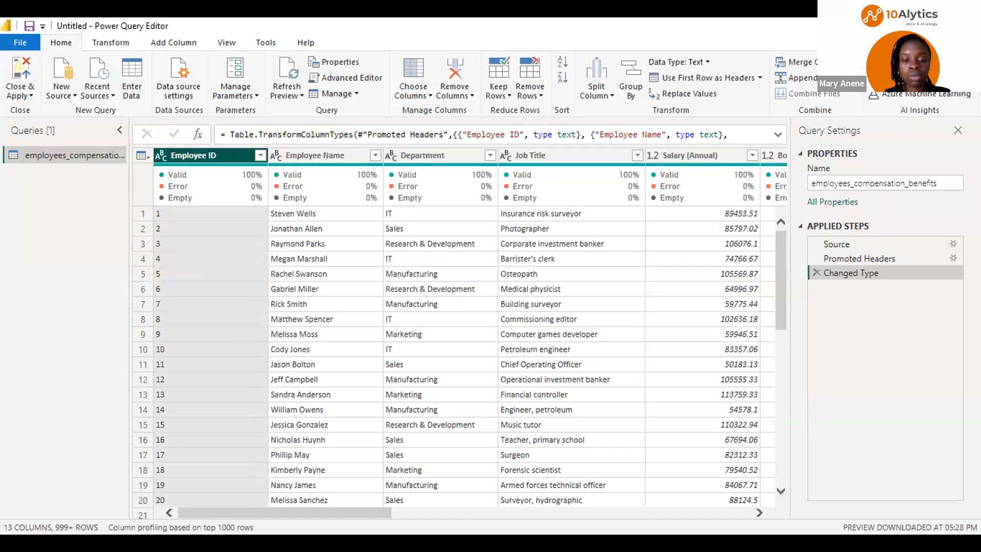
Check the columns from Employee ID through Overtime Pay, and apply the query changes to load the table into the report
{"action": "left_click_drag", "start_coordinate": [350, 512], "coordinate": [420, 510]}
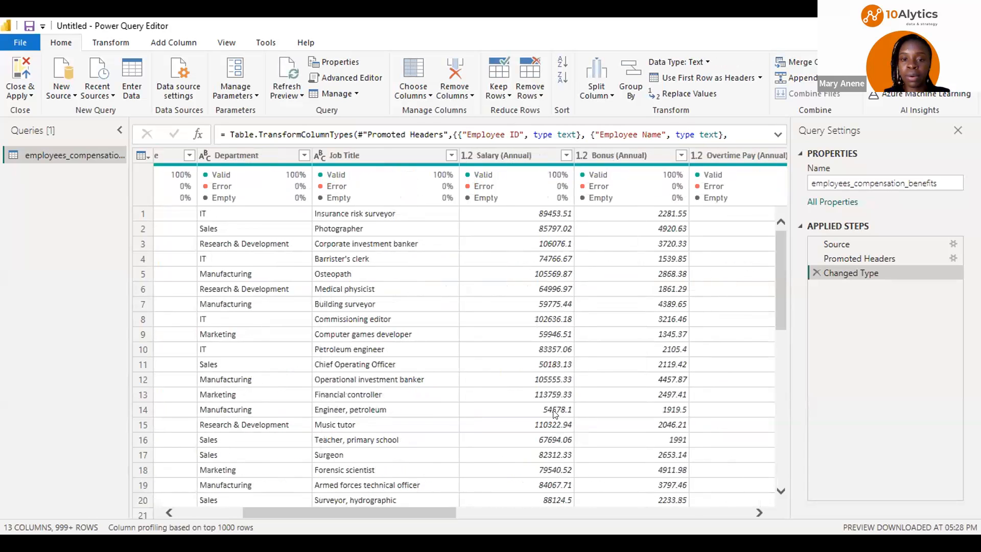
{"action": "left_click", "coordinate": [624, 155]}
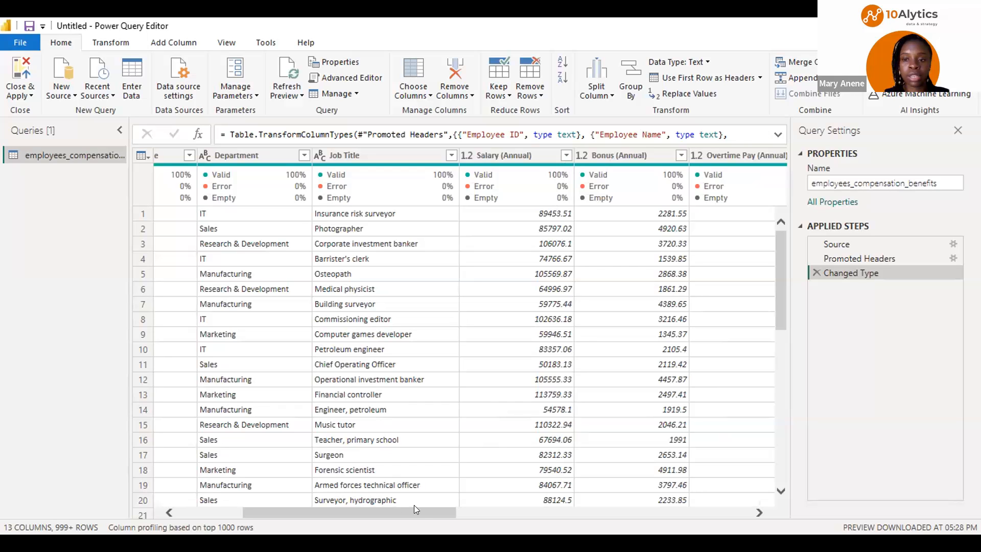
{"action": "left_click_drag", "start_coordinate": [425, 505], "coordinate": [247, 483]}
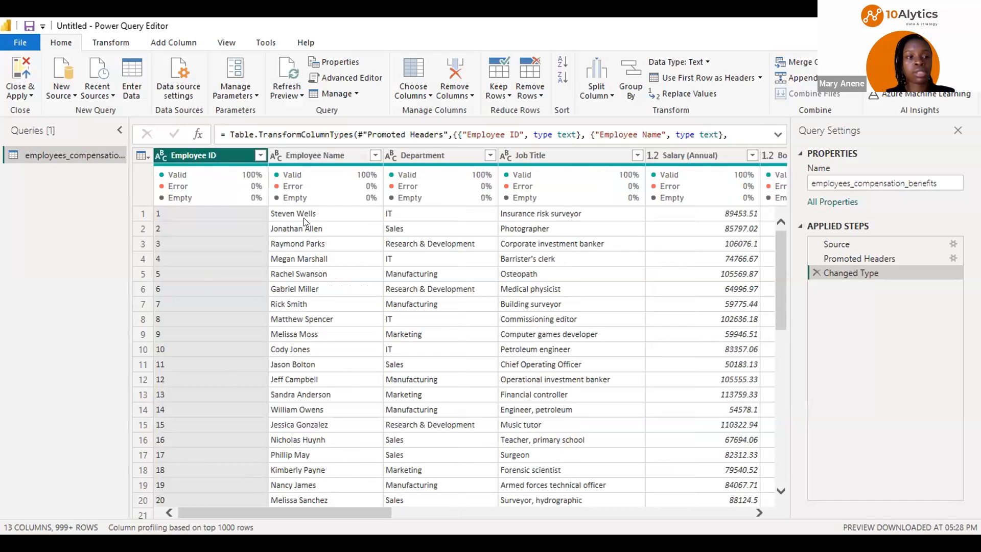
{"action": "left_click", "coordinate": [17, 65]}
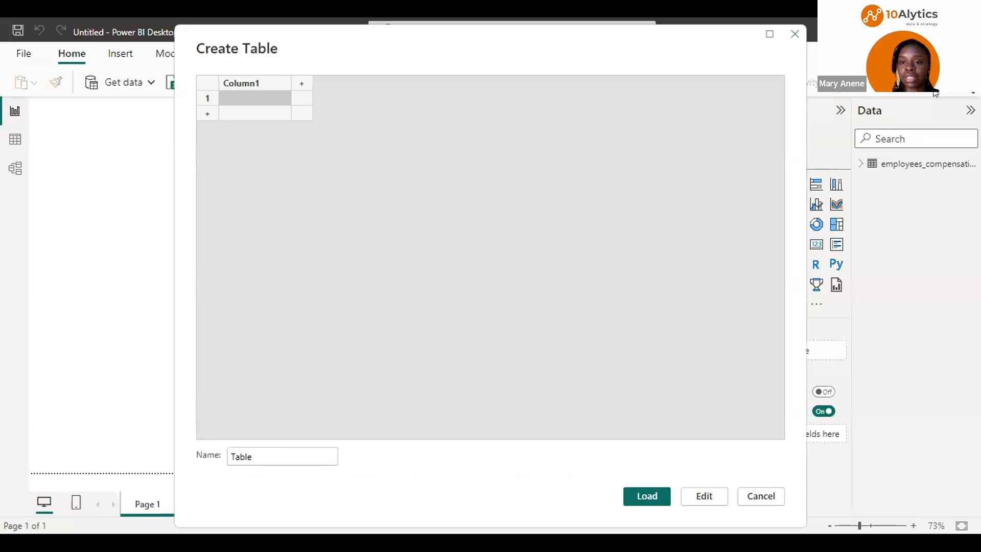
Create a blank manually entered table named Calculations and load it into the model
{"action": "key", "text": "Escape"}
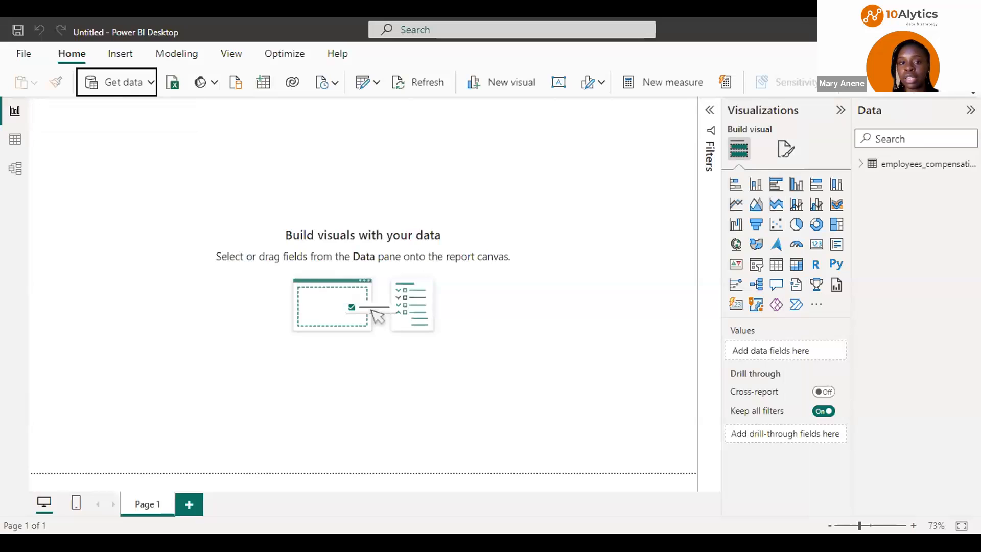
{"action": "key", "text": "ctrl+F1"}
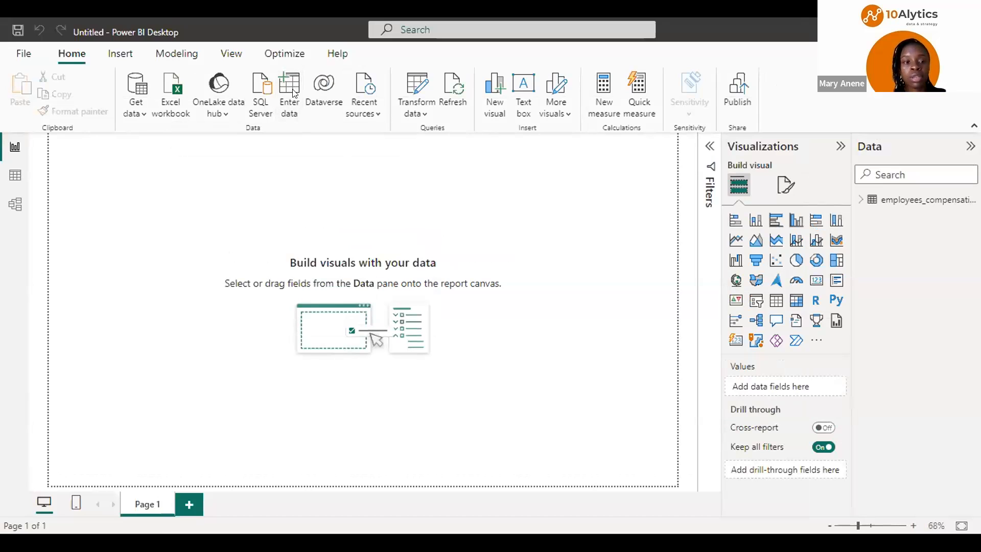
{"action": "left_click", "coordinate": [293, 92]}
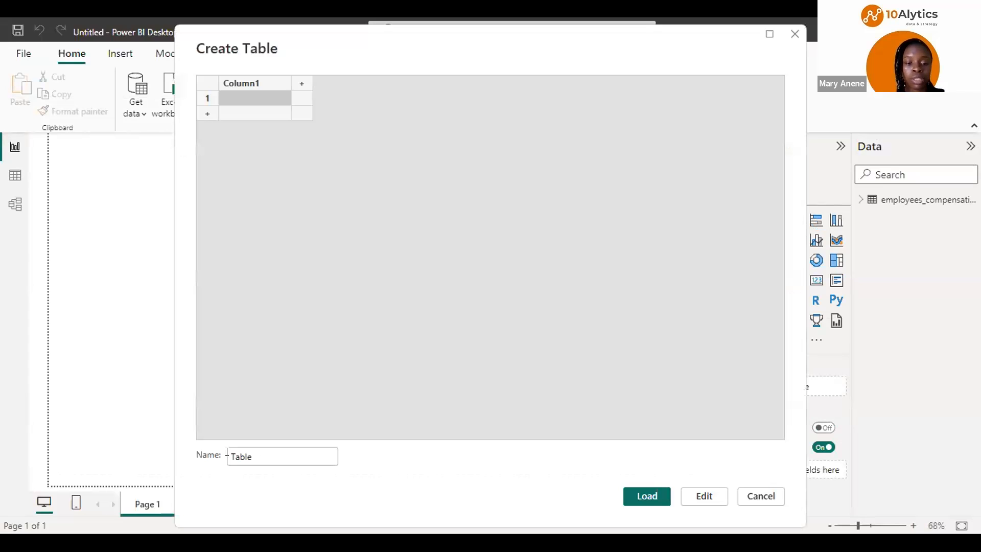
{"action": "left_click_drag", "start_coordinate": [253, 456], "coordinate": [223, 458]}
{"action": "type", "text": "C"}
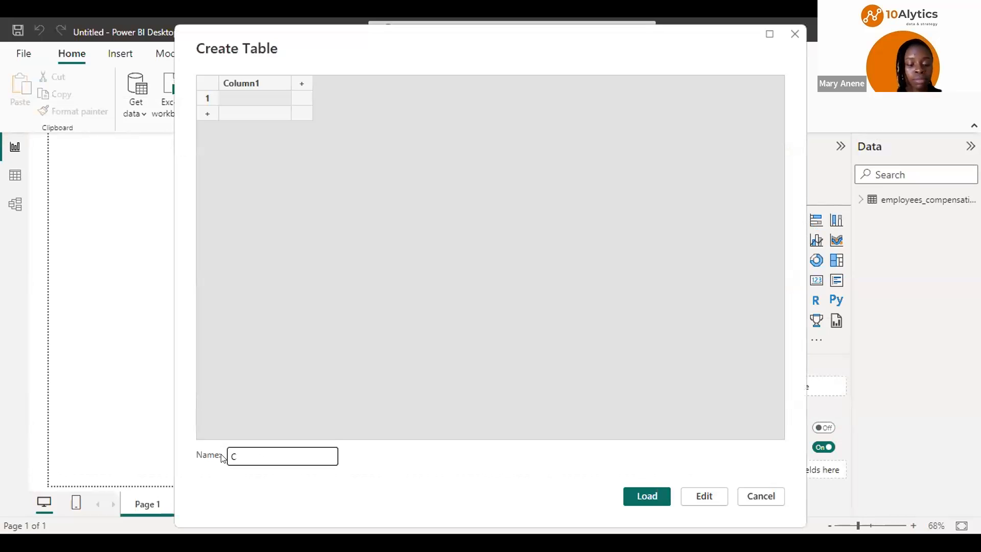
{"action": "type", "text": "alc"}
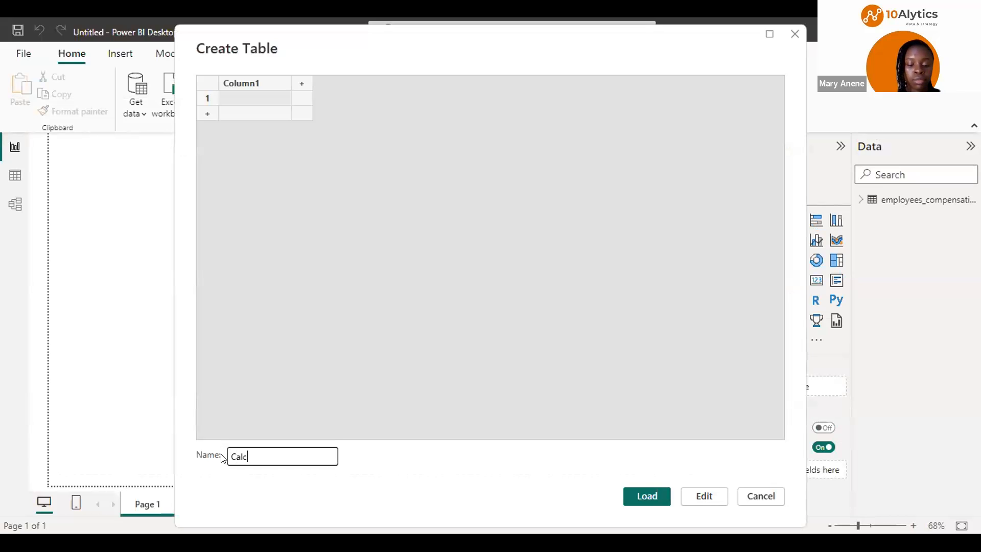
{"action": "type", "text": "ulations"}
{"action": "left_click", "coordinate": [638, 498]}
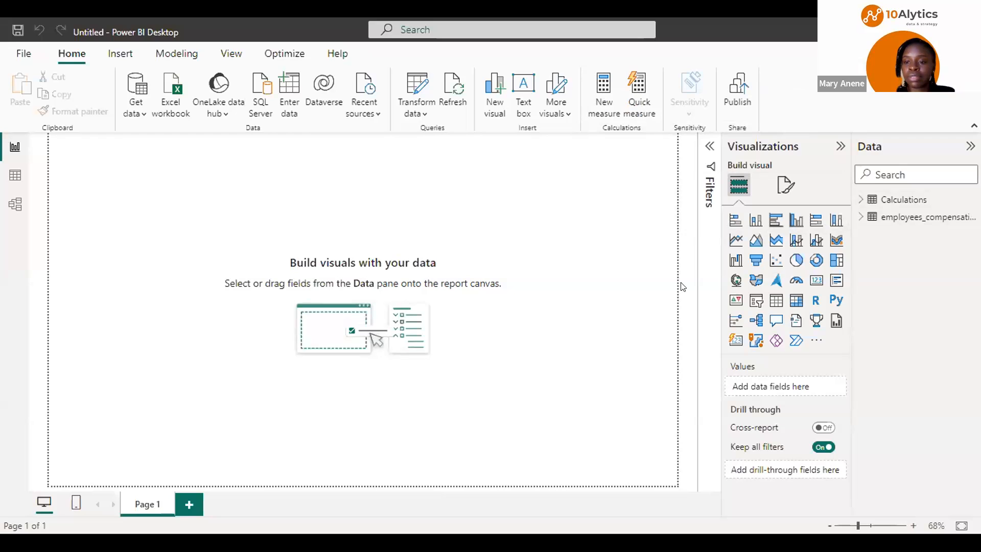
Expand the fields of the Calculations and employees_compensation_benefits tables and widen the field list to fit their full names
{"action": "mouse_move", "coordinate": [857, 199]}
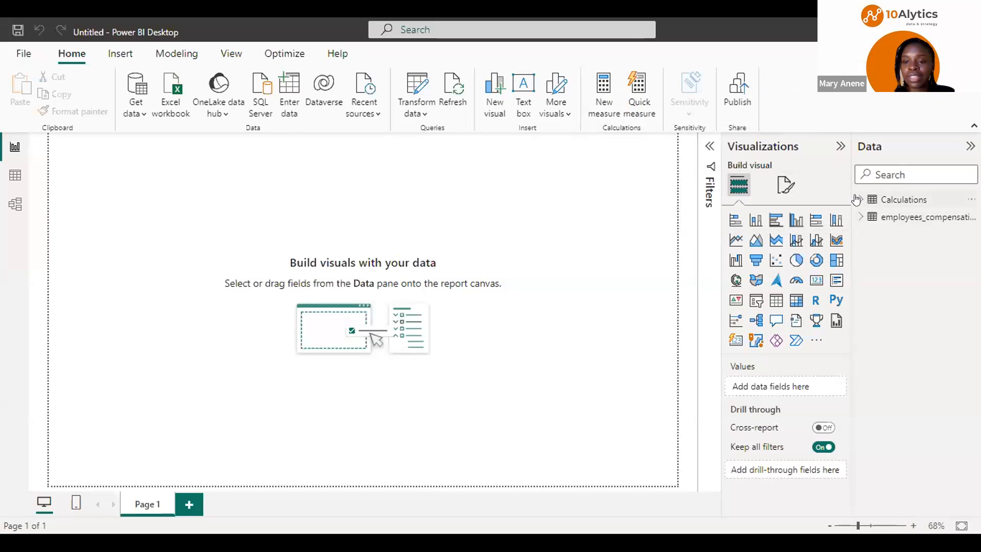
{"action": "left_click", "coordinate": [858, 199]}
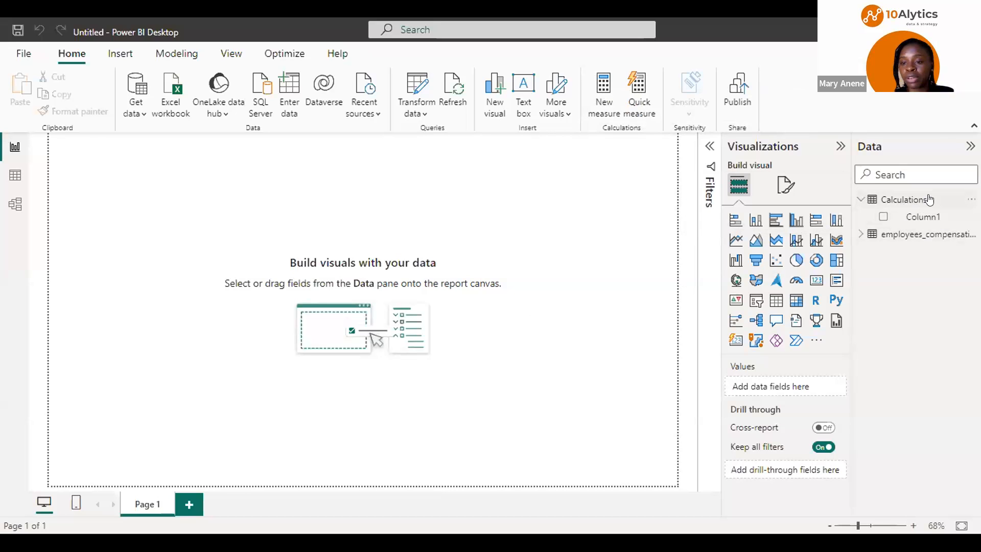
{"action": "left_click", "coordinate": [858, 234]}
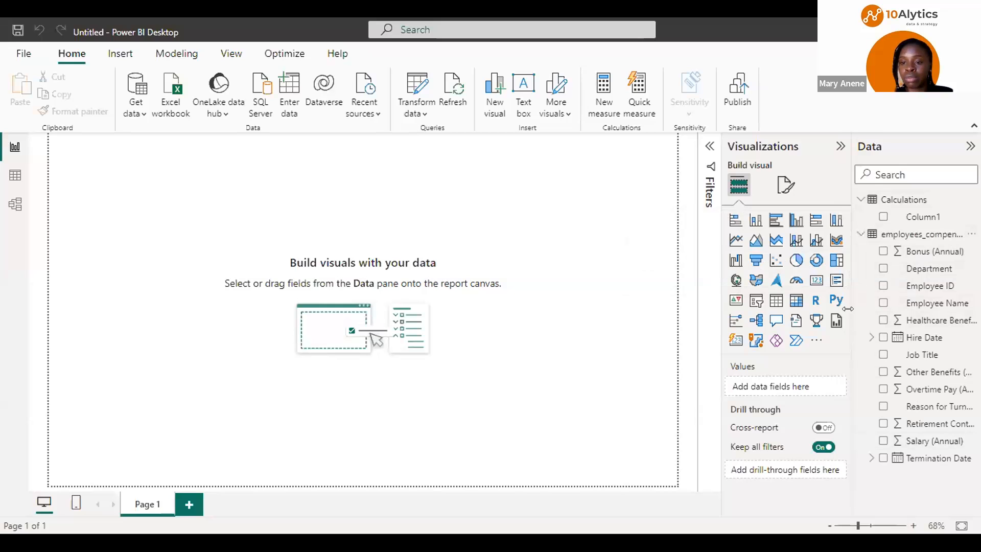
{"action": "left_click_drag", "start_coordinate": [800, 306], "coordinate": [801, 306]}
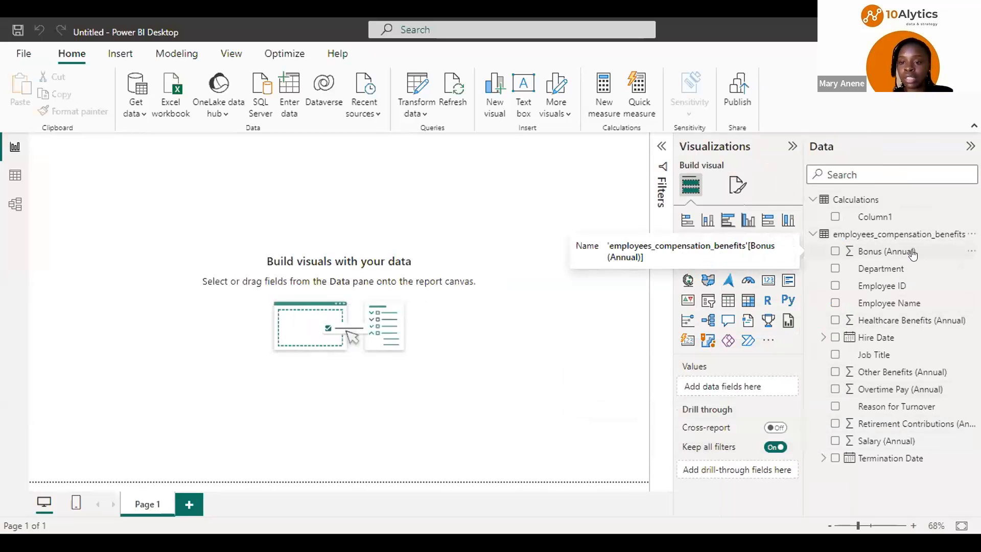
Add a new measure to the Calculations table, enlarge the formula text, and name the measure Total Annual Compensation
{"action": "left_click", "coordinate": [868, 201]}
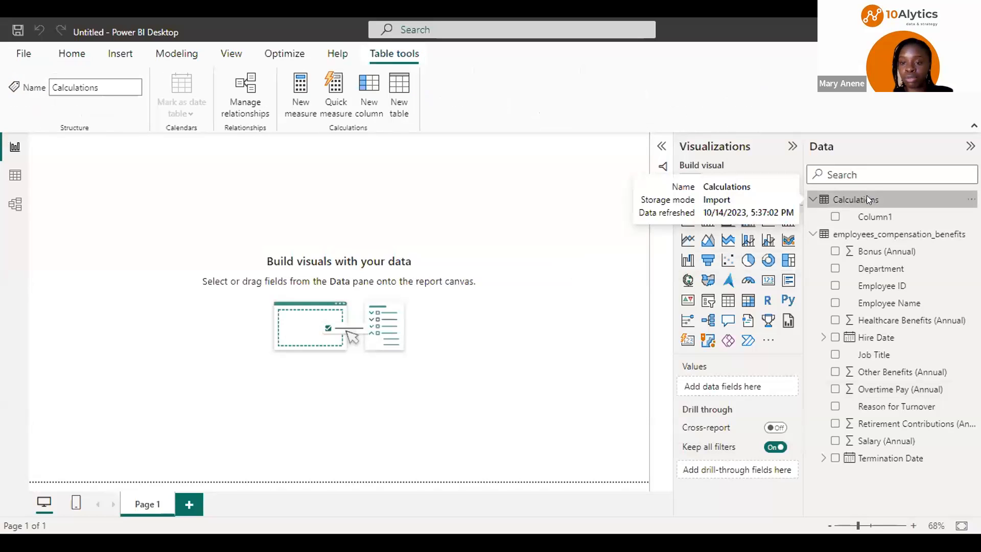
{"action": "right_click", "coordinate": [867, 198]}
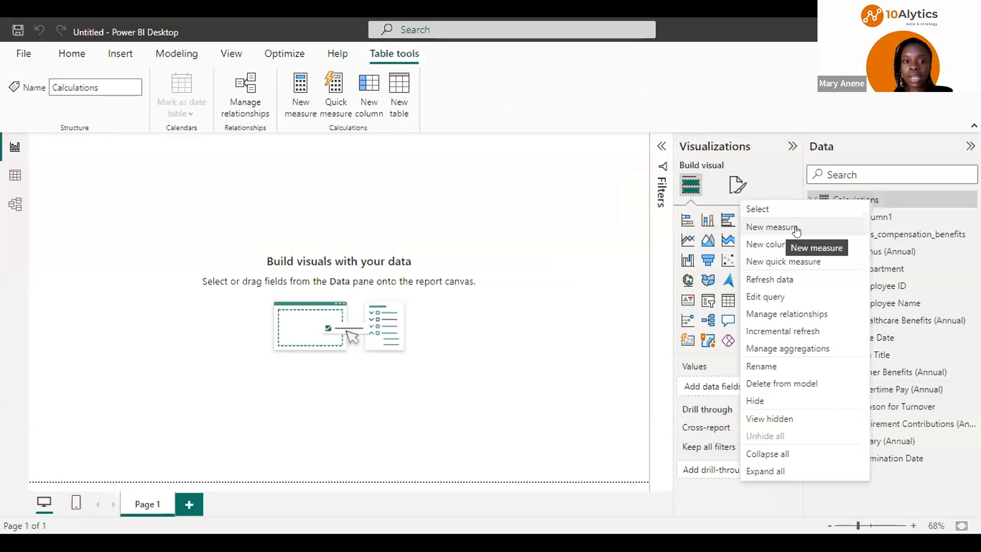
{"action": "left_click", "coordinate": [795, 226]}
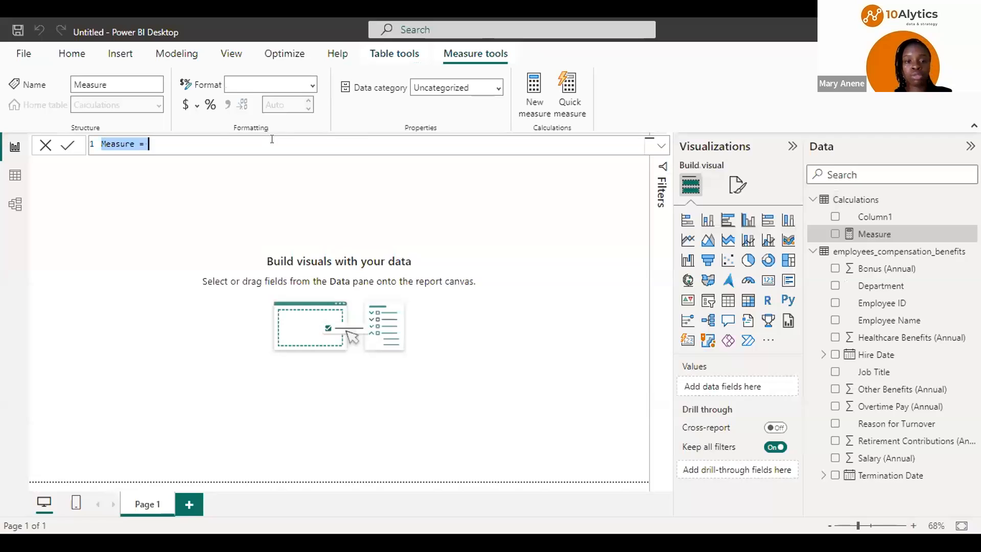
{"action": "left_click", "coordinate": [272, 139]}
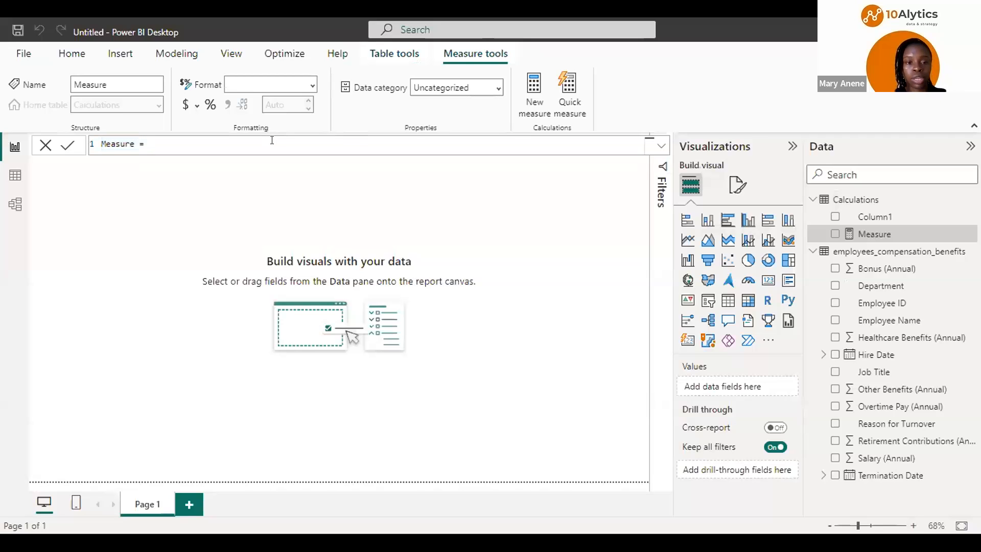
{"action": "scroll", "coordinate": [272, 140], "scroll_direction": "up", "scroll_amount": 2}
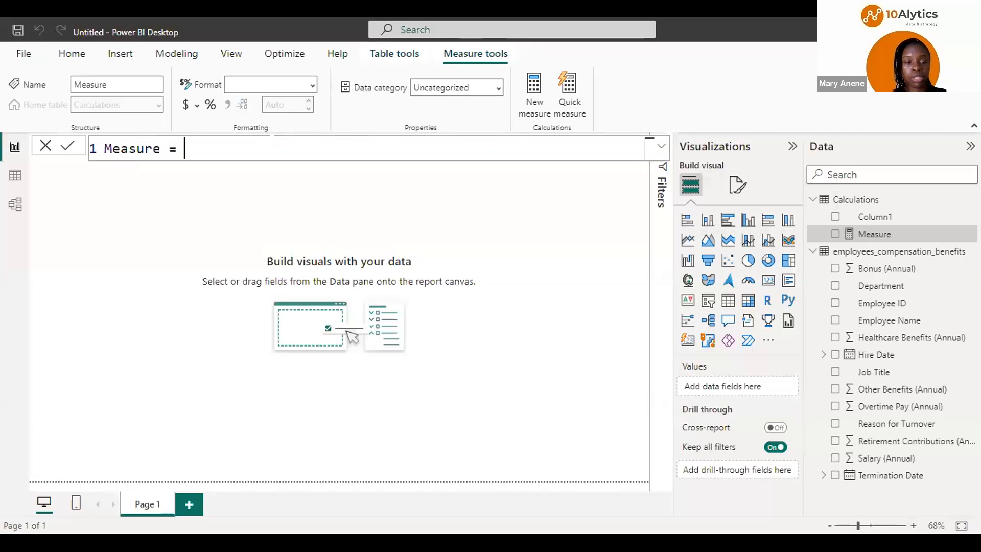
{"action": "scroll", "coordinate": [271, 140], "scroll_direction": "up", "scroll_amount": 1}
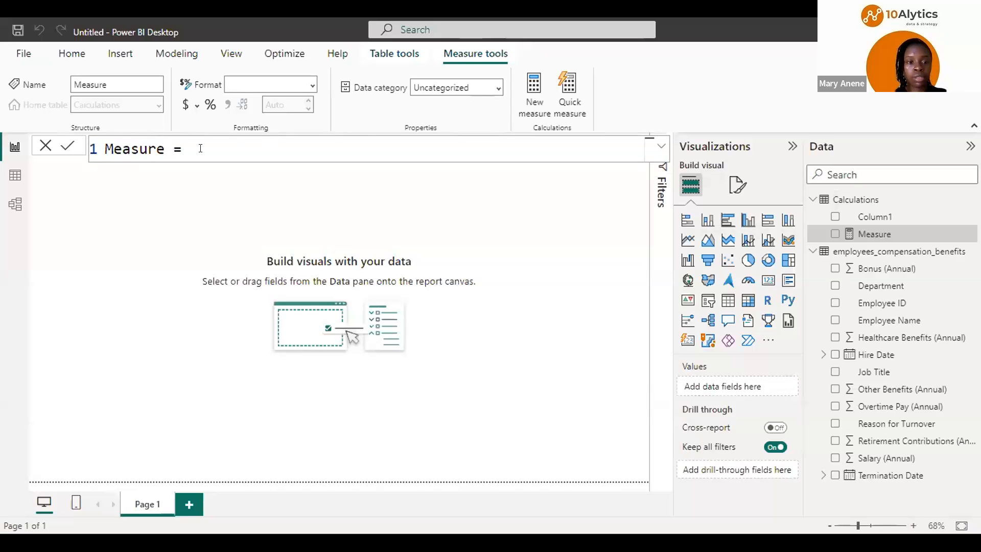
{"action": "scroll", "coordinate": [200, 148], "scroll_direction": "down", "scroll_amount": 1}
{"action": "scroll", "coordinate": [184, 143], "scroll_direction": "down", "scroll_amount": 1}
{"action": "left_click_drag", "start_coordinate": [181, 146], "coordinate": [93, 148]}
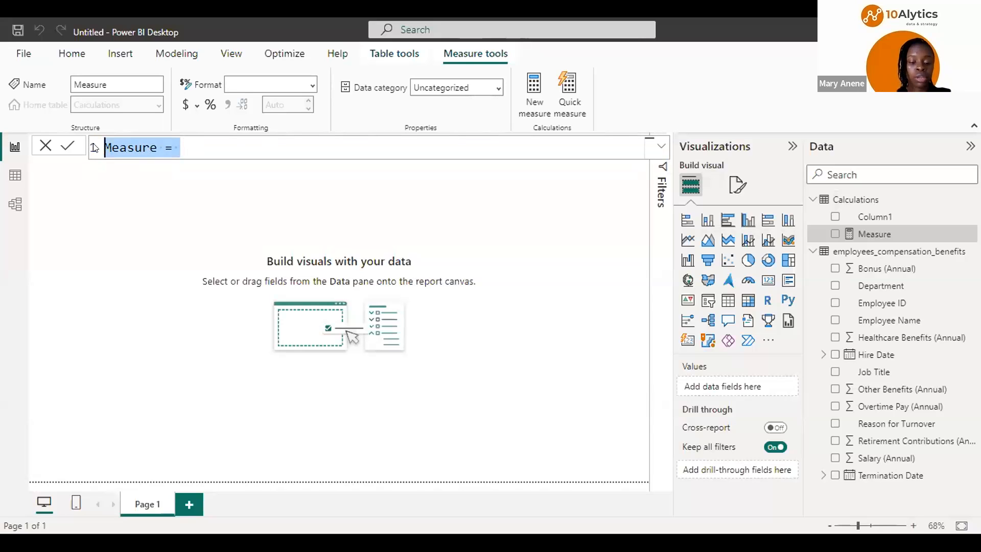
{"action": "type", "text": "Total Annual Compensation"}
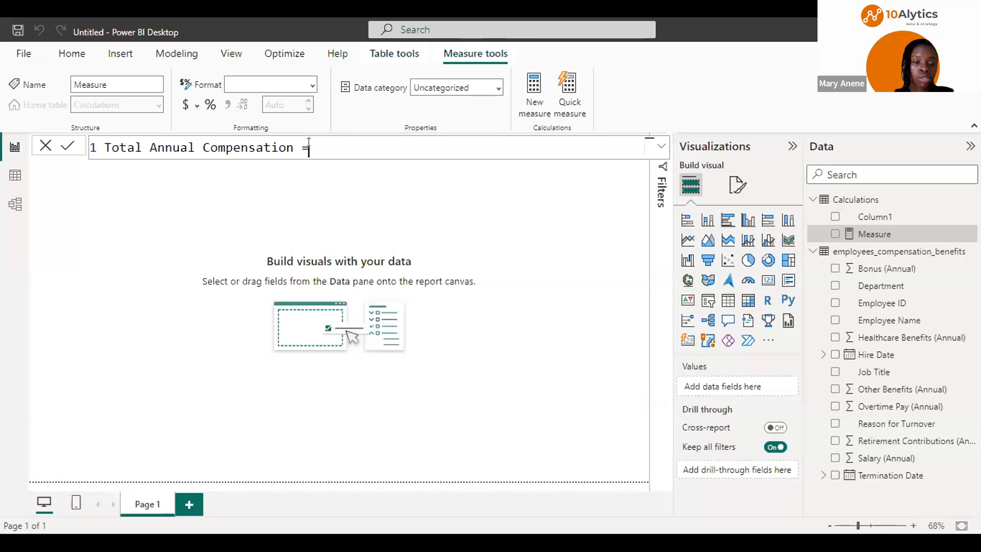
Begin the measure's formula with SUMX over employees_compensation_benefits, using employees_compensation_benefits[Bonus (Annual)] as the expression
{"action": "type", "text": "S"}
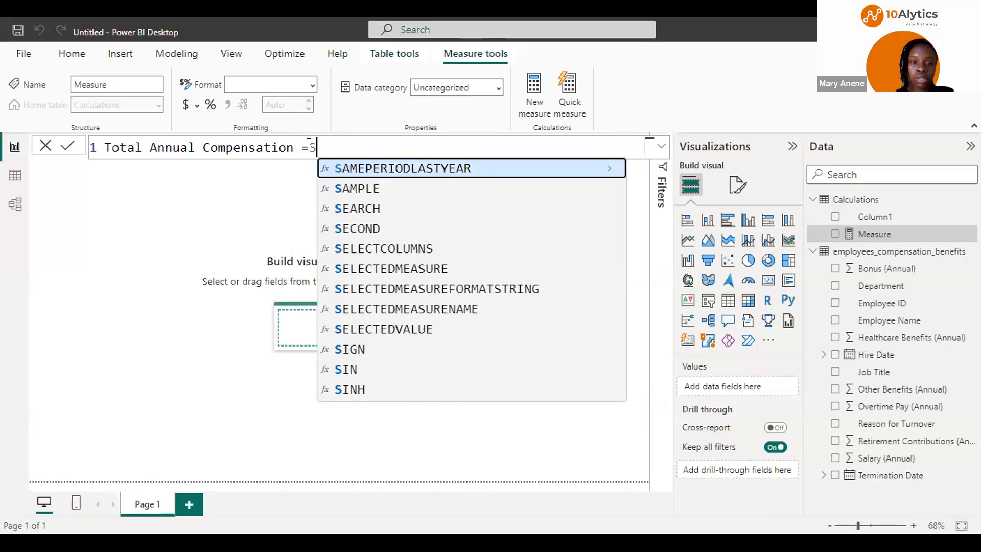
{"action": "type", "text": "um"}
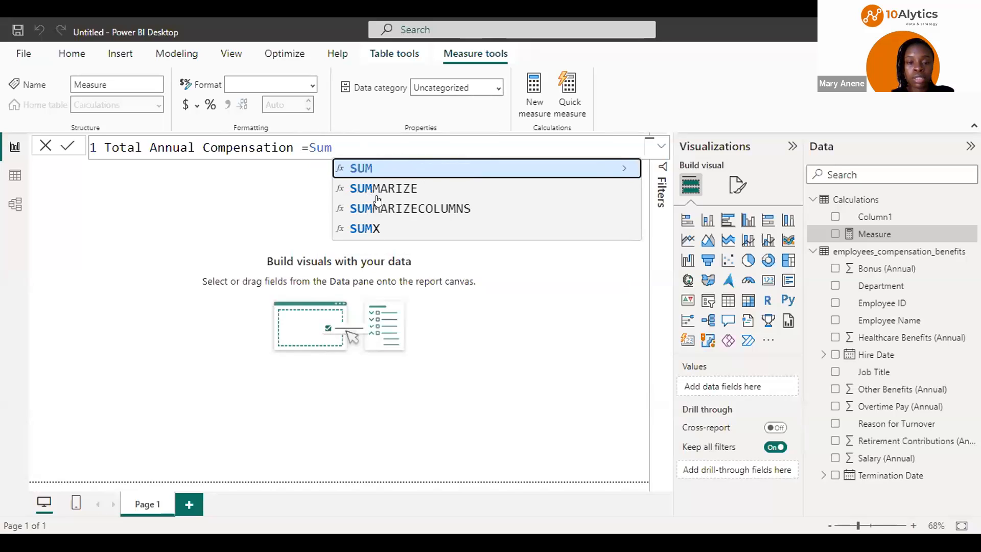
{"action": "left_click", "coordinate": [373, 230]}
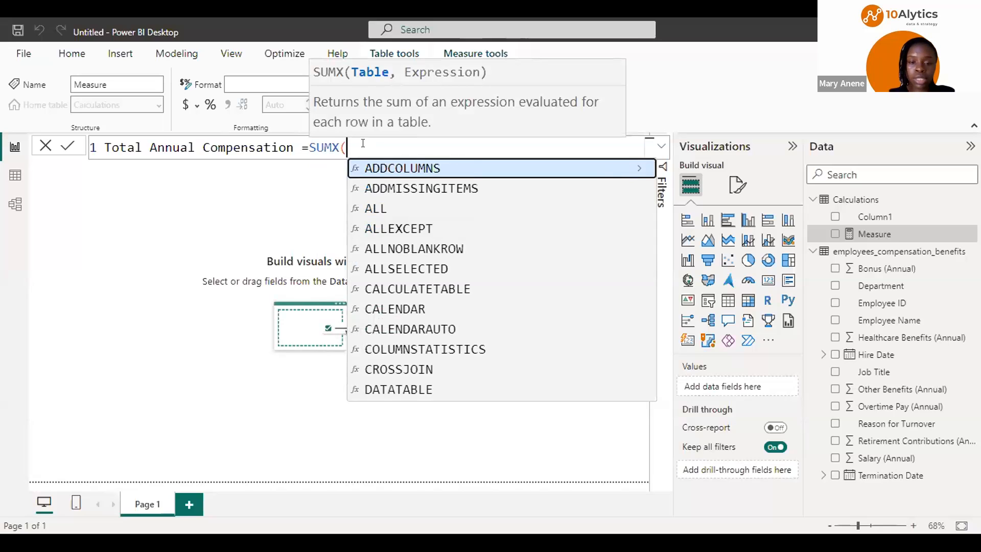
{"action": "type", "text": "em"}
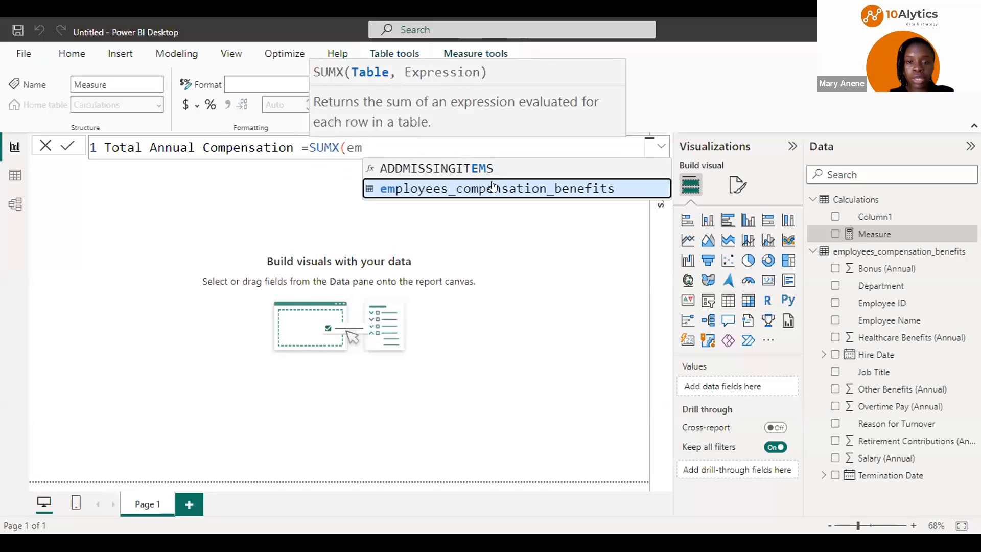
{"action": "left_click", "coordinate": [532, 188]}
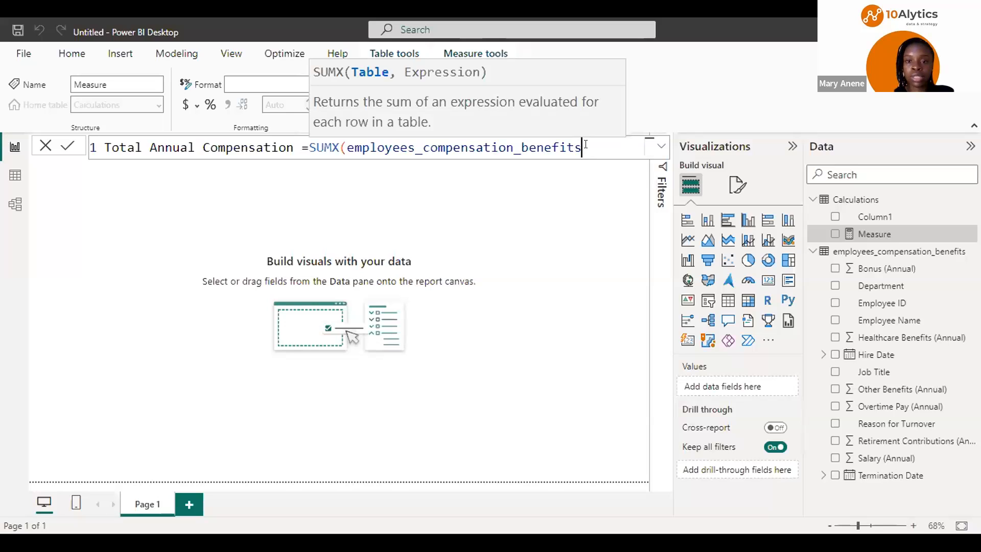
{"action": "type", "text": ";"}
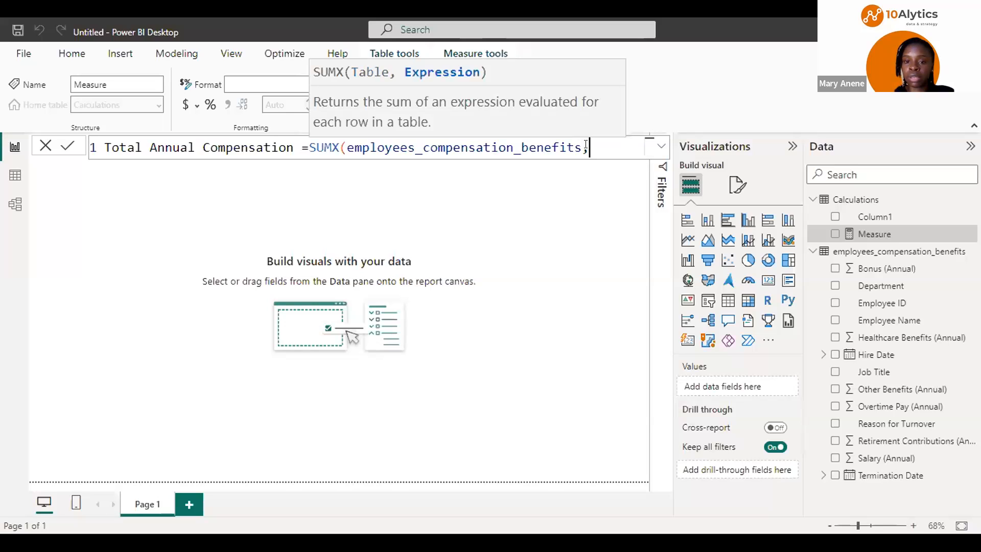
{"action": "key", "text": "BackSpace"}
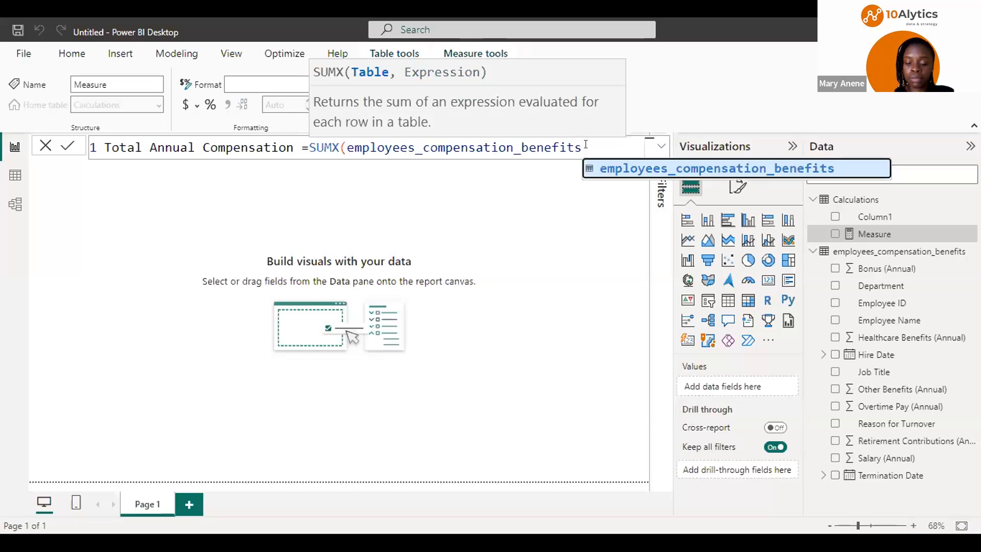
{"action": "type", "text": "; e"}
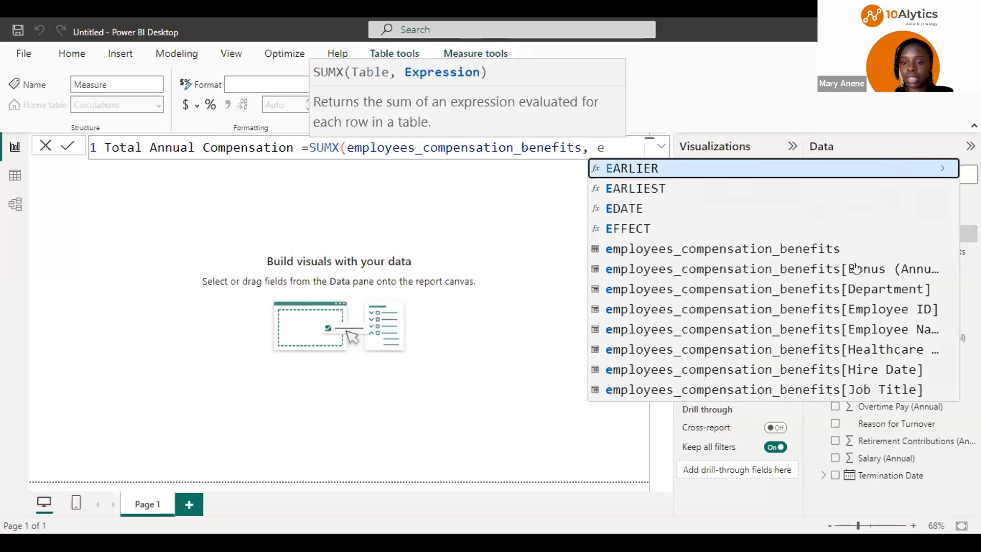
{"action": "left_click", "coordinate": [810, 269]}
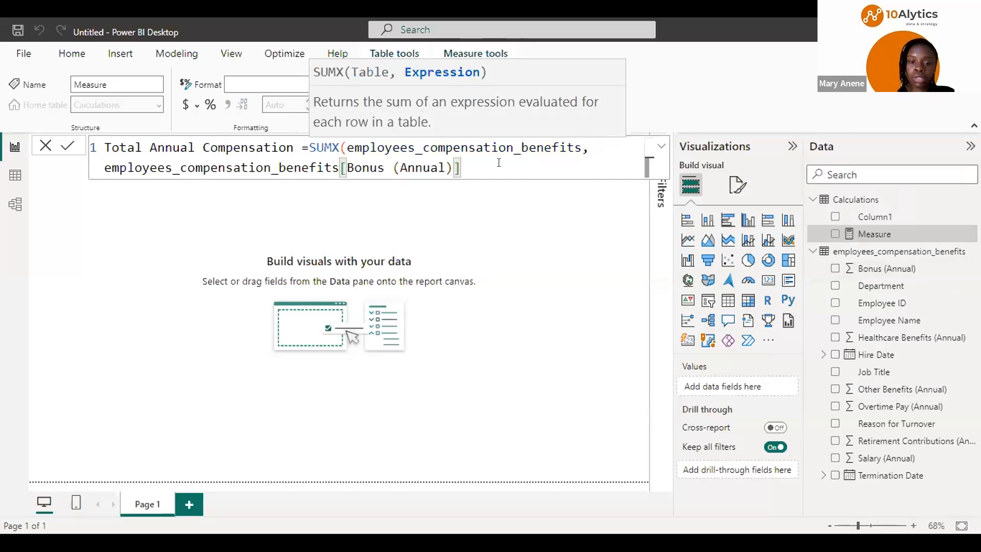
Append a plus sign after the Bonus (Annual) reference and start entering the next employees_compensation_benefits reference
{"action": "type", "text": "+"}
{"action": "type", "text": " e"}
{"action": "type", "text": "mp"}
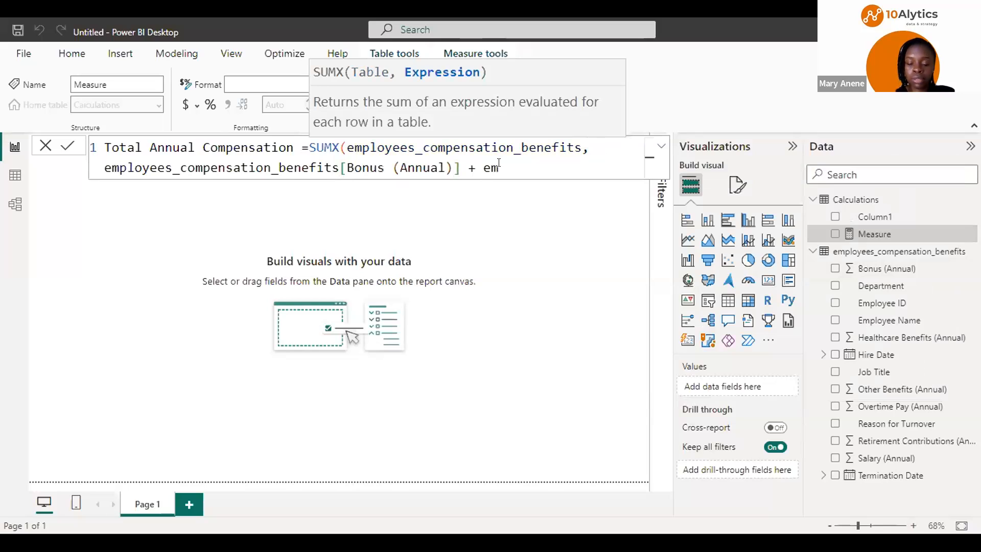
{"action": "type", "text": "l"}
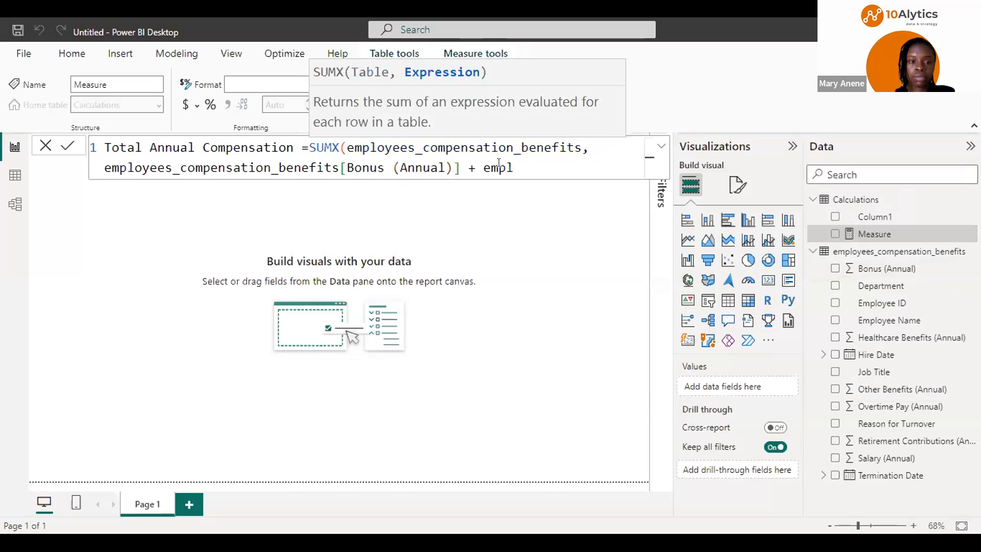
Enclose the employees_compensation_benefits[Bonus (Annual)] reference in its own pair of parentheses within the SUMX expression
{"action": "left_click", "coordinate": [464, 164]}
{"action": "type", "text": ")"}
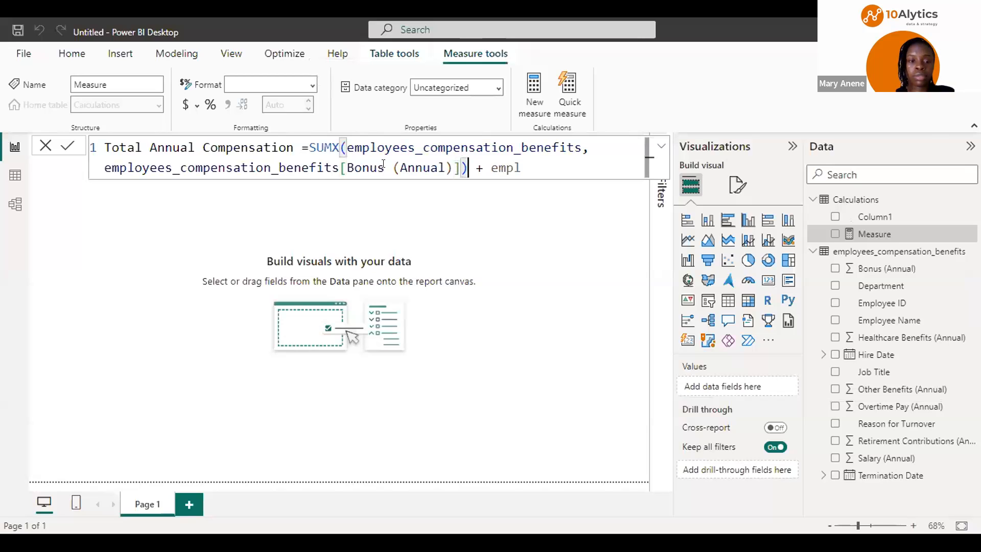
{"action": "left_click", "coordinate": [592, 148]}
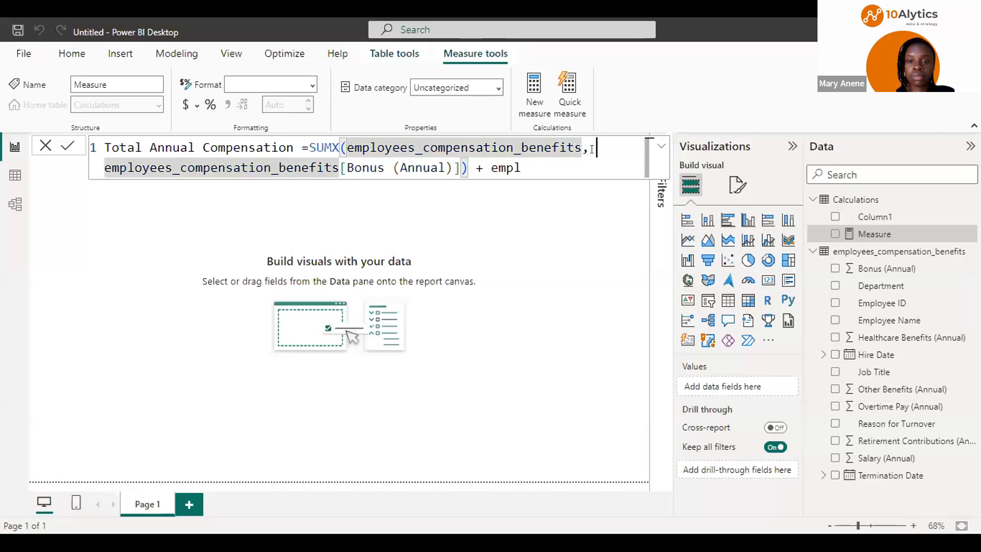
{"action": "left_click", "coordinate": [465, 165]}
{"action": "key", "text": "BackSpace"}
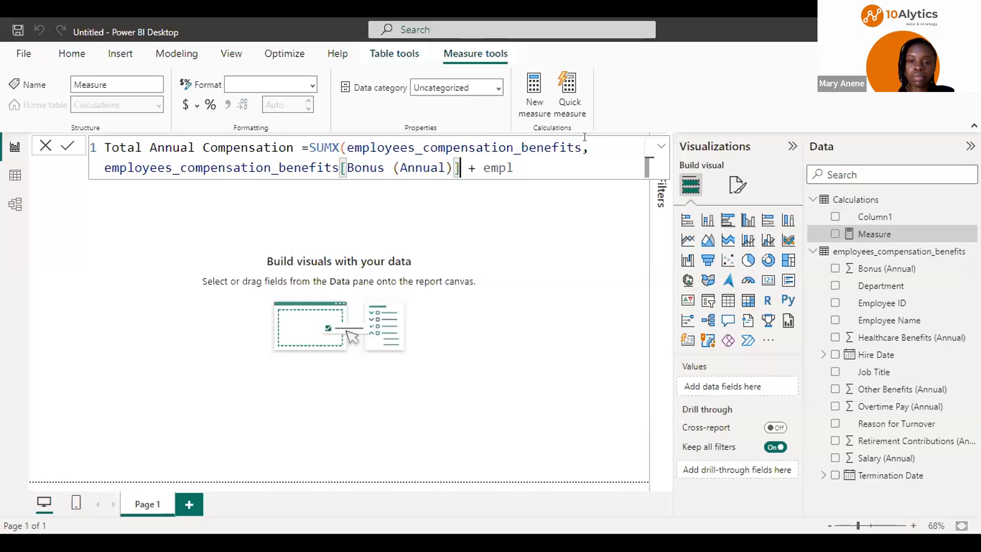
{"action": "type", "text": ")"}
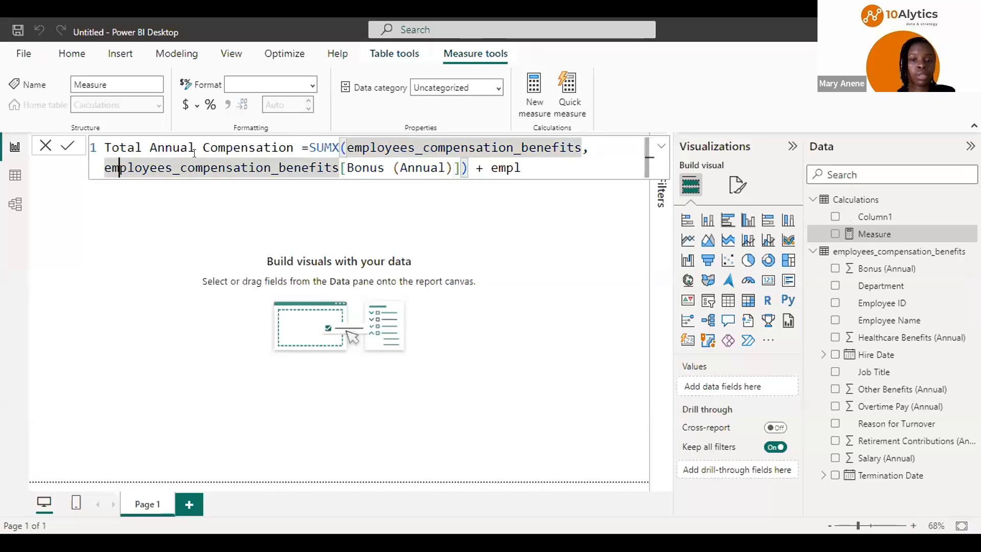
{"action": "key", "text": "Left"}
{"action": "key", "text": "Left"}
{"action": "key", "text": "Left"}
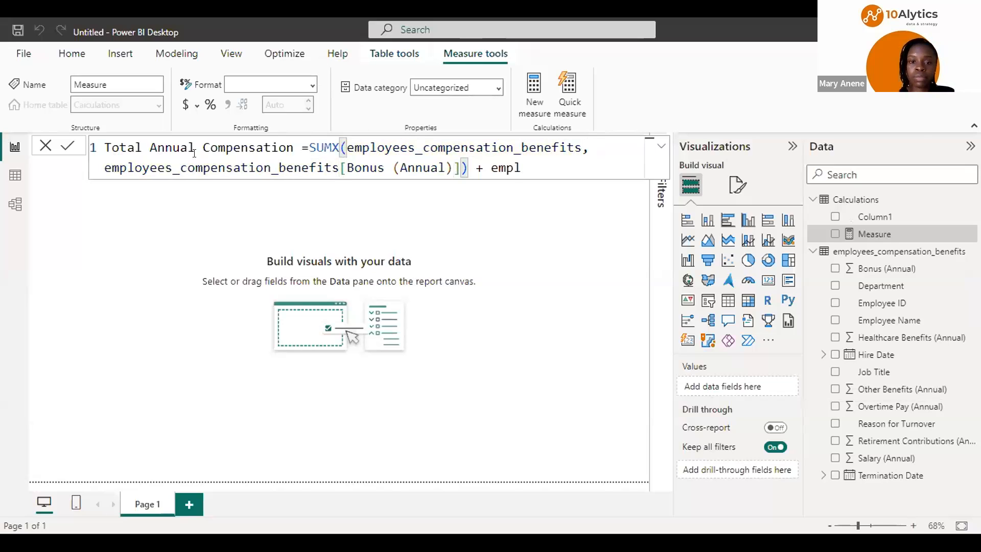
{"action": "type", "text": "("}
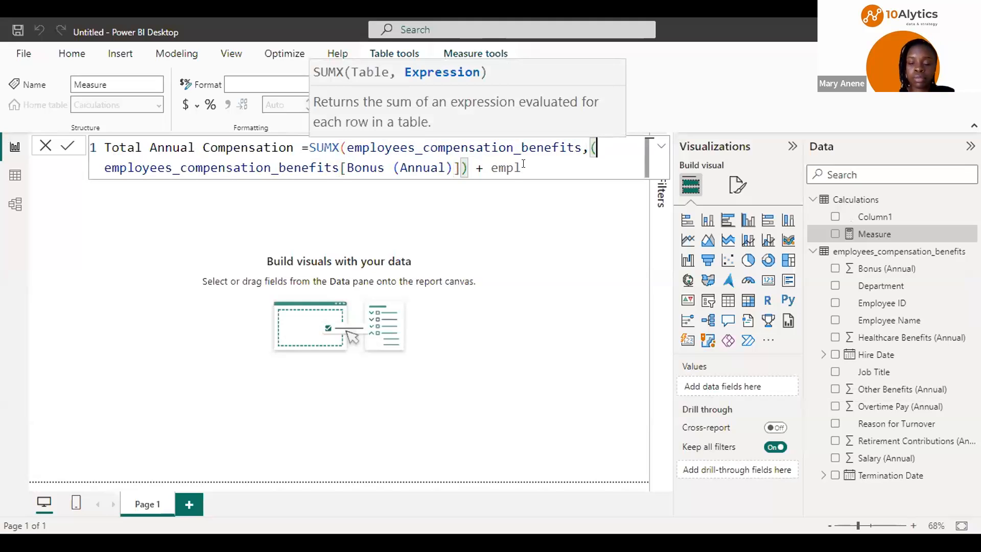
Replace the partial reference after the plus sign with employees_compensation_benefits[Healthcare Benefits (Annual)], enclosed in parentheses
{"action": "left_click", "coordinate": [523, 164]}
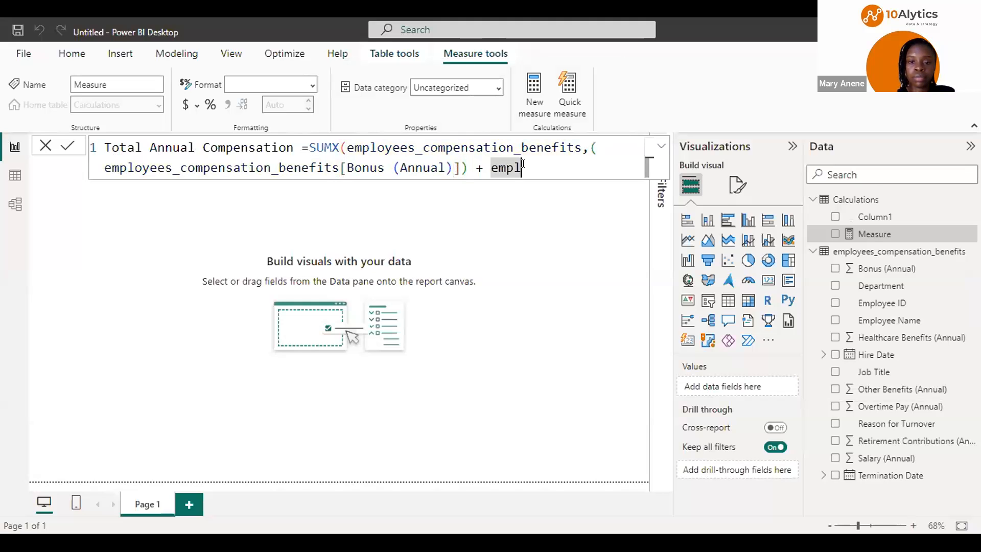
{"action": "key", "text": "BackSpace"}
{"action": "key", "text": "BackSpace"}
{"action": "key", "text": "BackSpace"}
{"action": "key", "text": "BackSpace"}
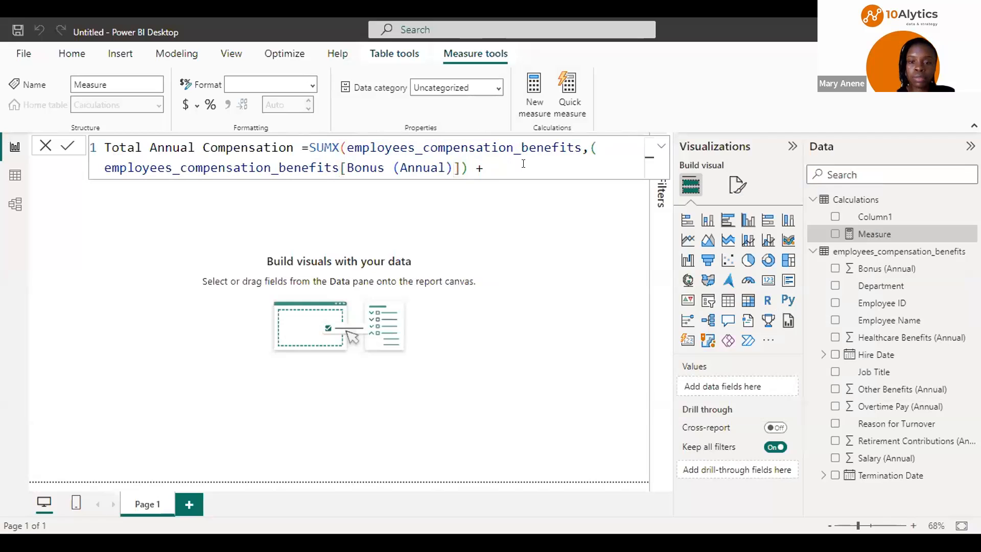
{"action": "type", "text": "em"}
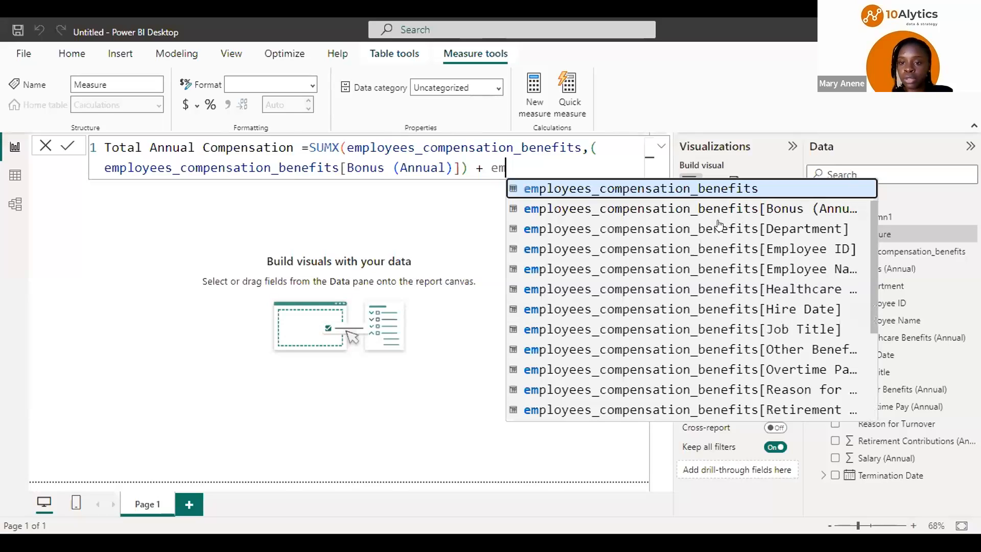
{"action": "left_click", "coordinate": [738, 290]}
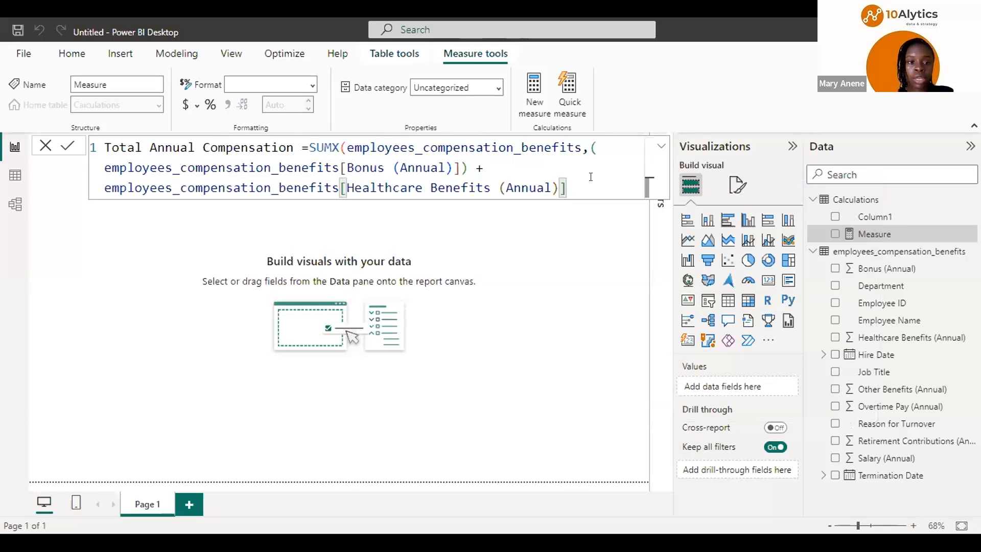
{"action": "type", "text": ")"}
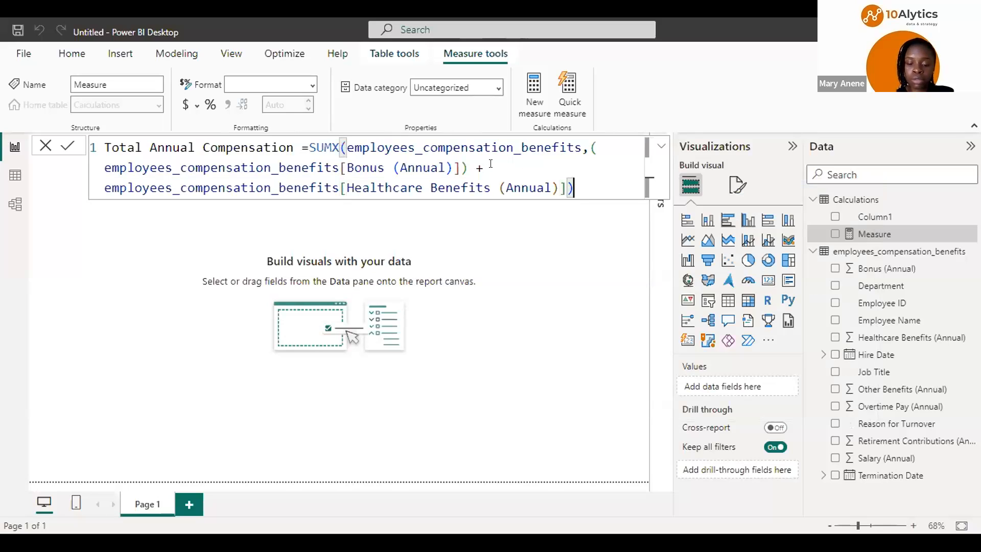
{"action": "key", "text": "Home"}
{"action": "type", "text": "("}
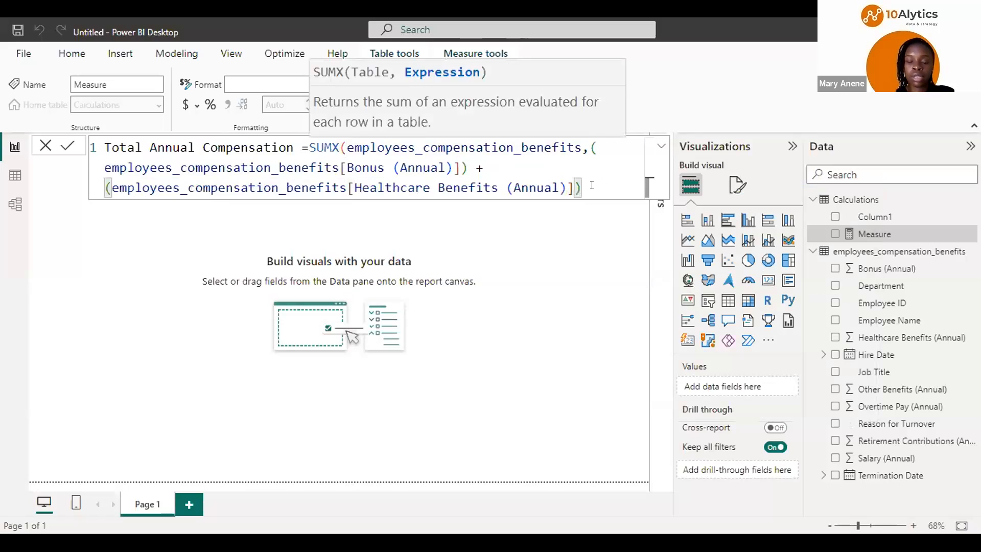
Add employees_compensation_benefits[Other Benefits (Annual)] in parentheses to the sum, followed by a plus sign and an opening parenthesis
{"action": "left_click", "coordinate": [592, 185]}
{"action": "type", "text": "+ ("}
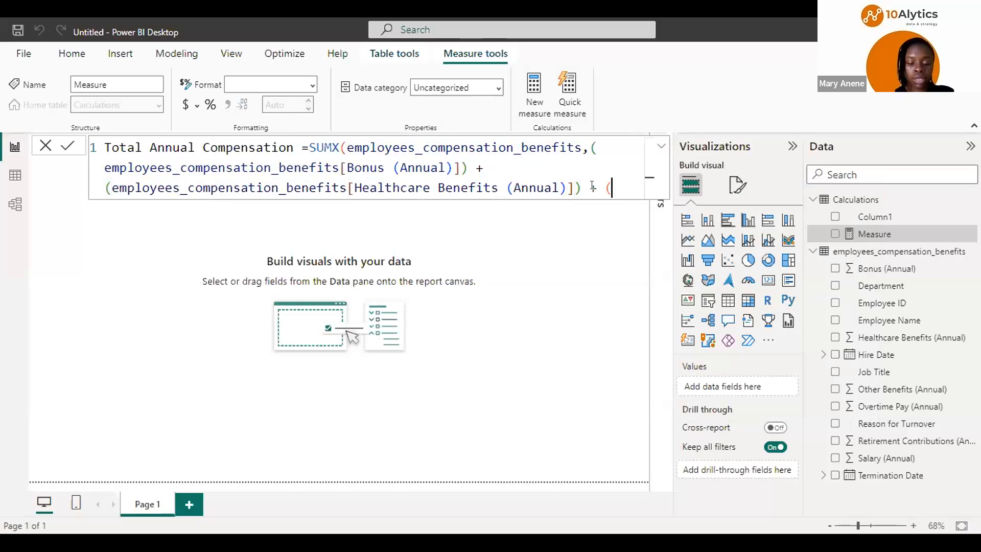
{"action": "type", "text": "em"}
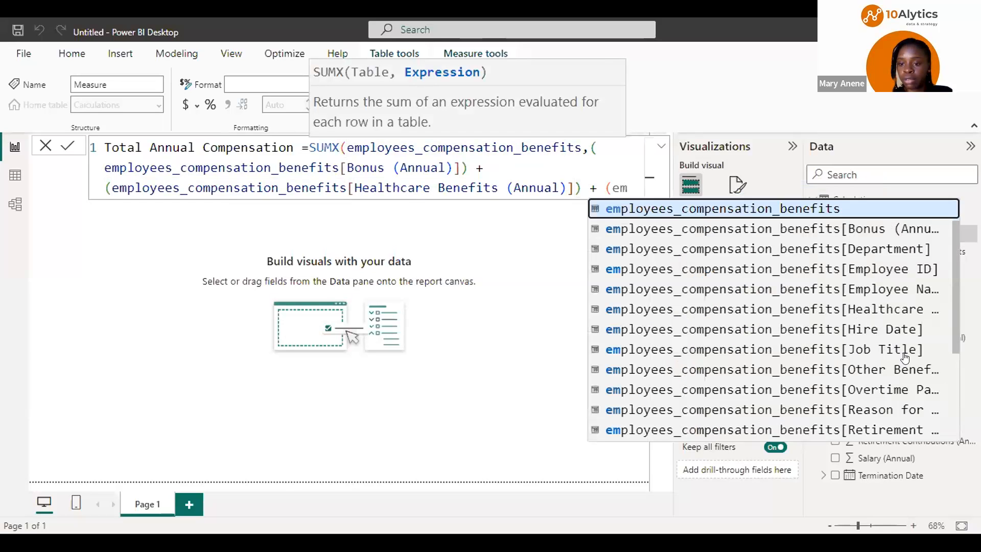
{"action": "left_click", "coordinate": [887, 369]}
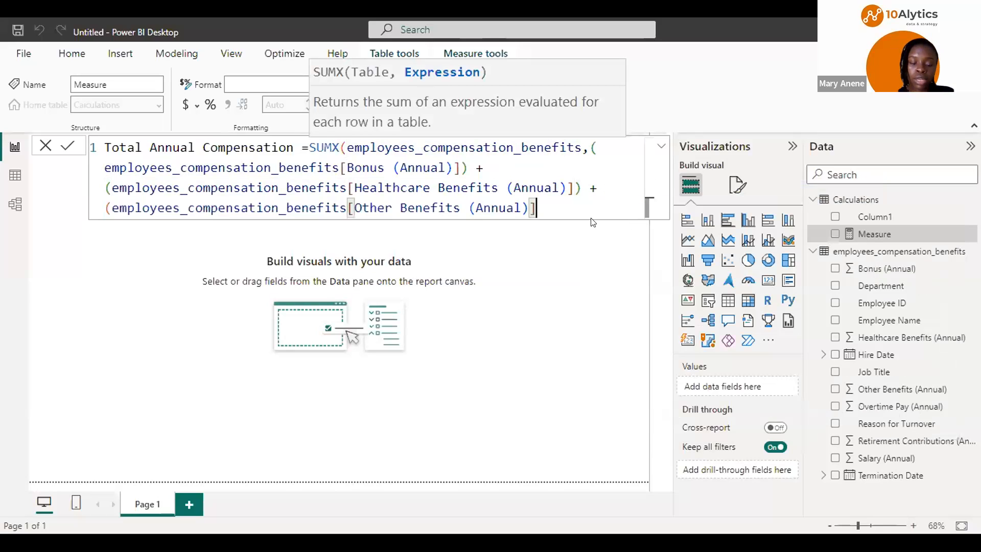
{"action": "type", "text": ") +("}
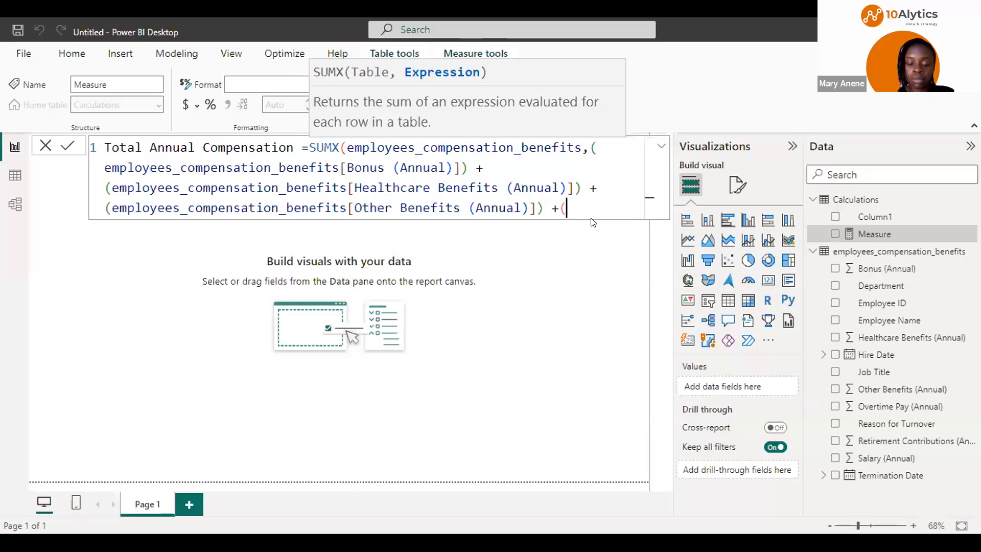
Tidy the spacing before the opening parenthesis and complete the term with employees_compensation_benefits[Overtime Pay (Annual)] and a closing parenthesis
{"action": "key", "text": "BackSpace"}
{"action": "type", "text": "("}
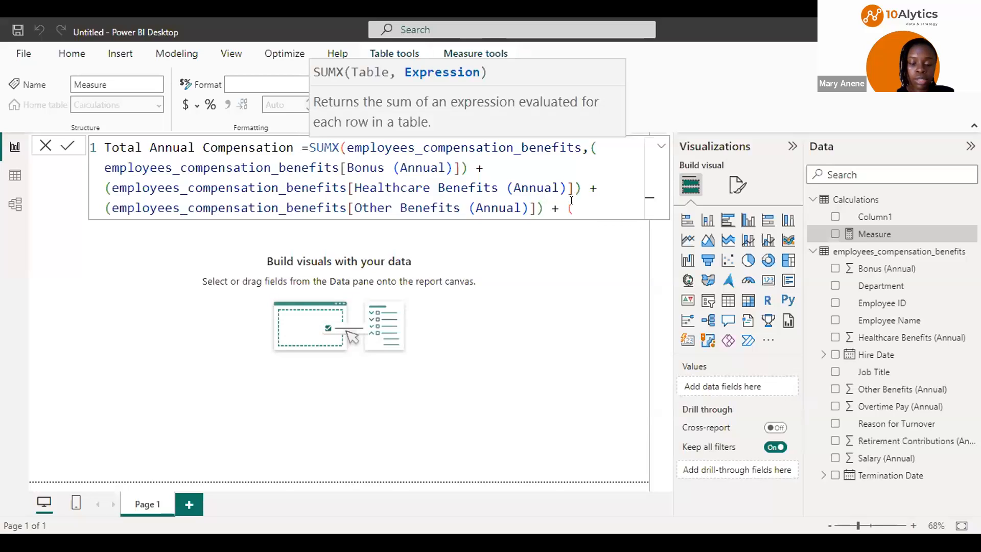
{"action": "type", "text": "em"}
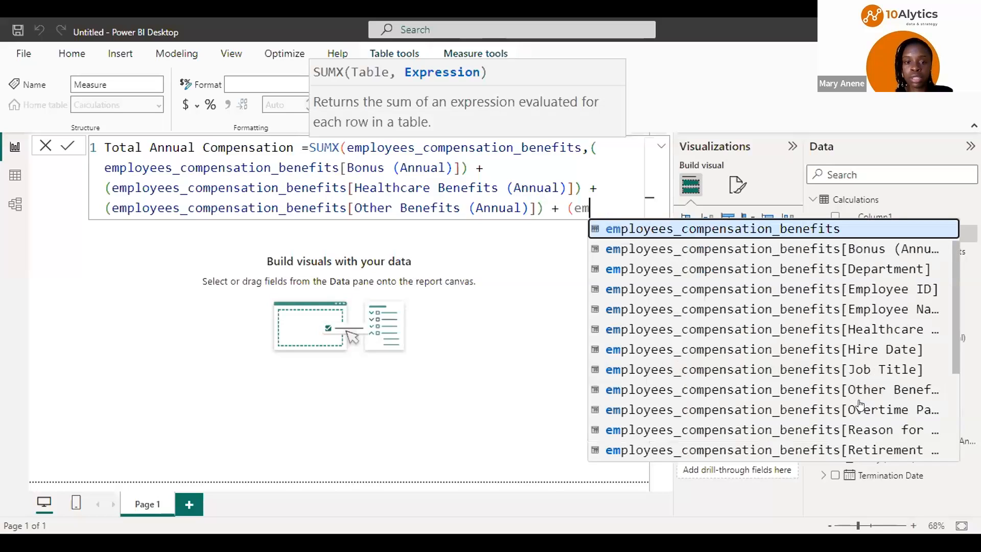
{"action": "left_click", "coordinate": [878, 413]}
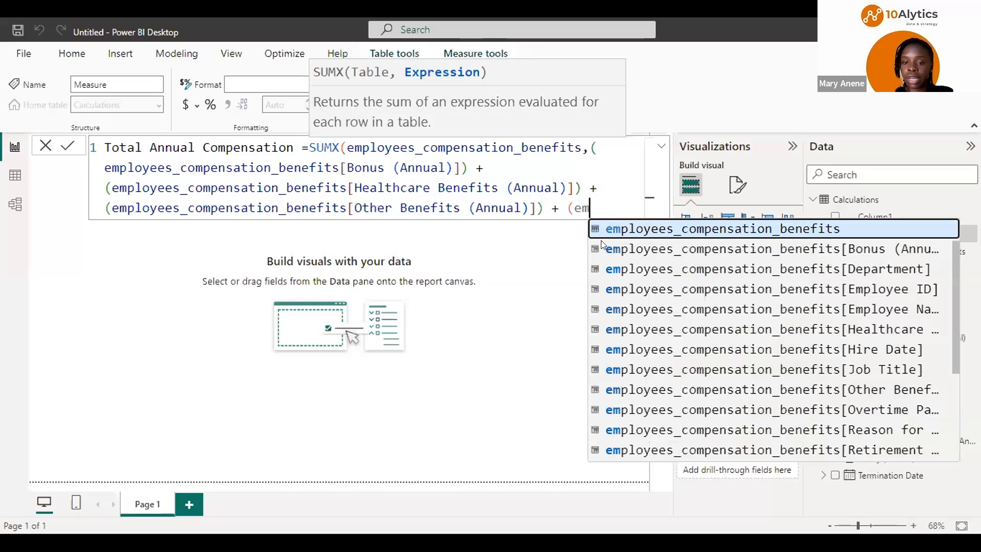
{"action": "type", "text": ")"}
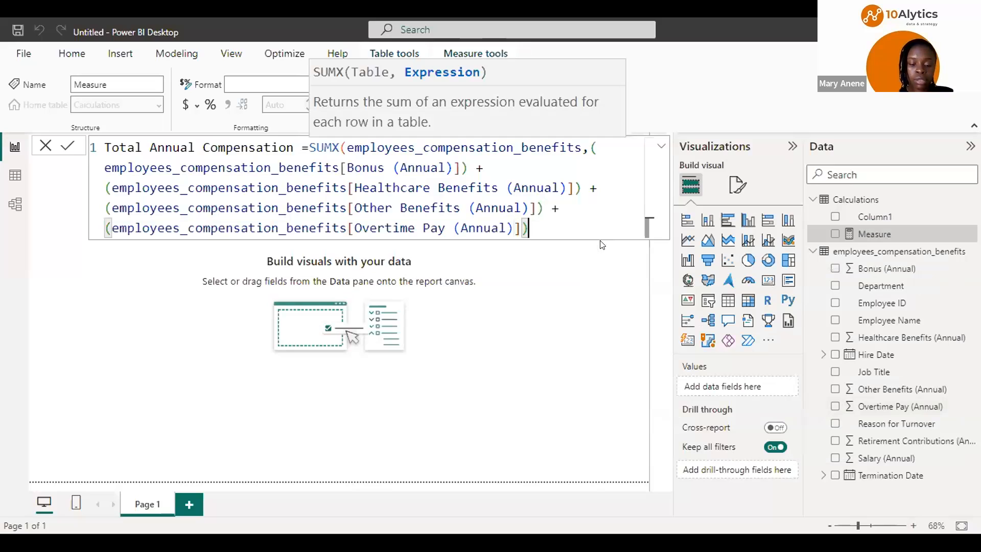
Append a spaced plus sign after the Overtime Pay (Annual) term and commit the measure's formula
{"action": "type", "text": "+"}
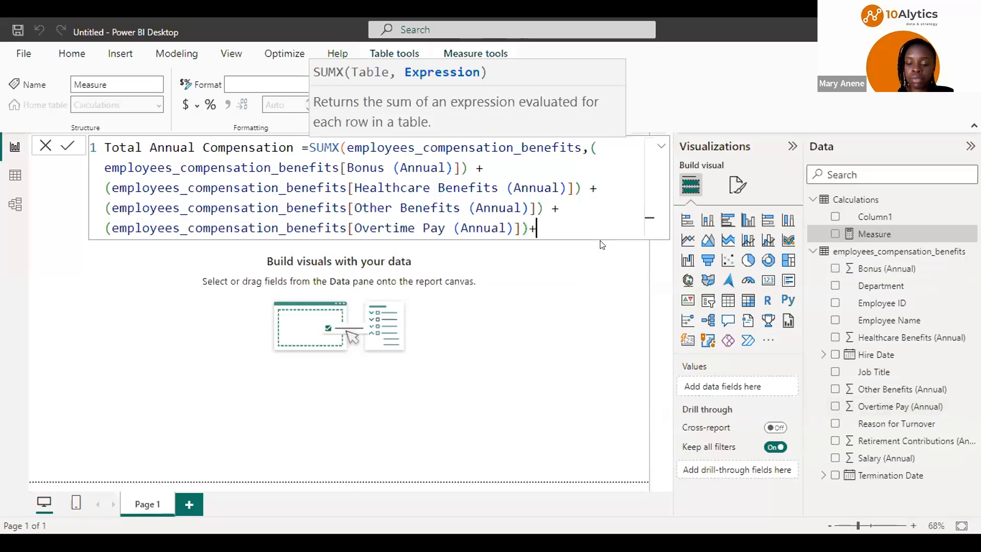
{"action": "type", "text": " +"}
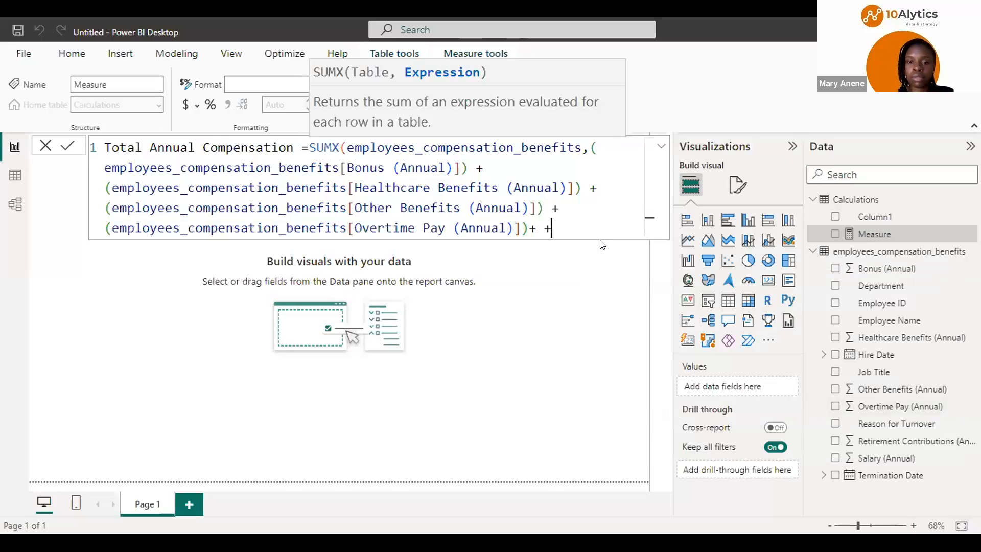
{"action": "key", "text": "BackSpace"}
{"action": "key", "text": "BackSpace"}
{"action": "key", "text": "BackSpace"}
{"action": "type", "text": "+"}
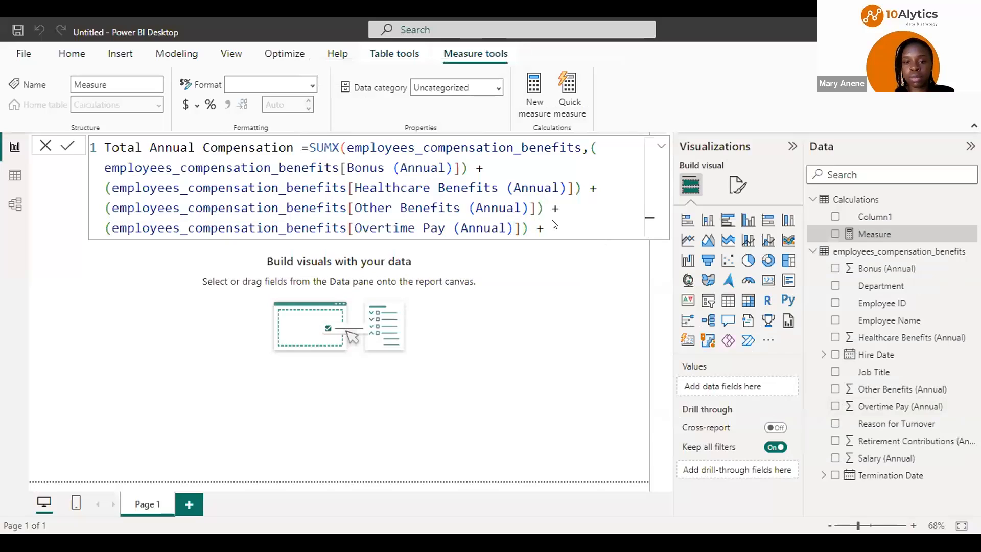
{"action": "key", "text": "Return"}
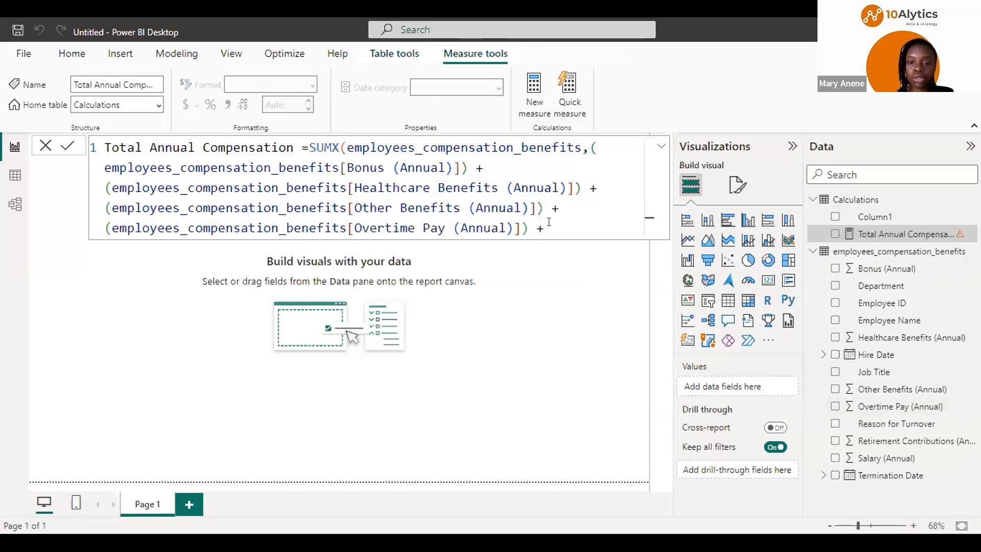
Add employees_compensation_benefits[Retirement Contributions (Annual)] in parentheses to the sum, followed by a plus sign
{"action": "type", "text": "("}
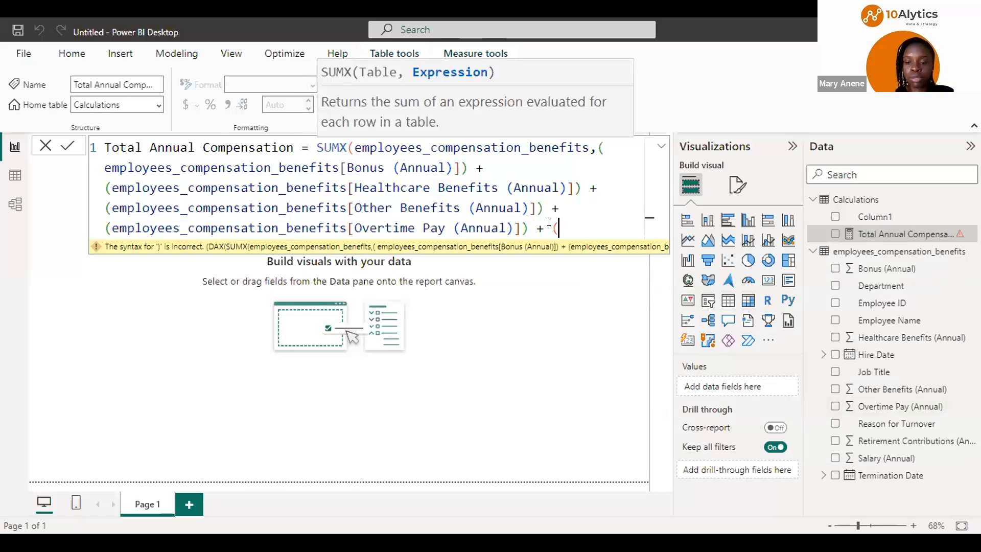
{"action": "type", "text": "em"}
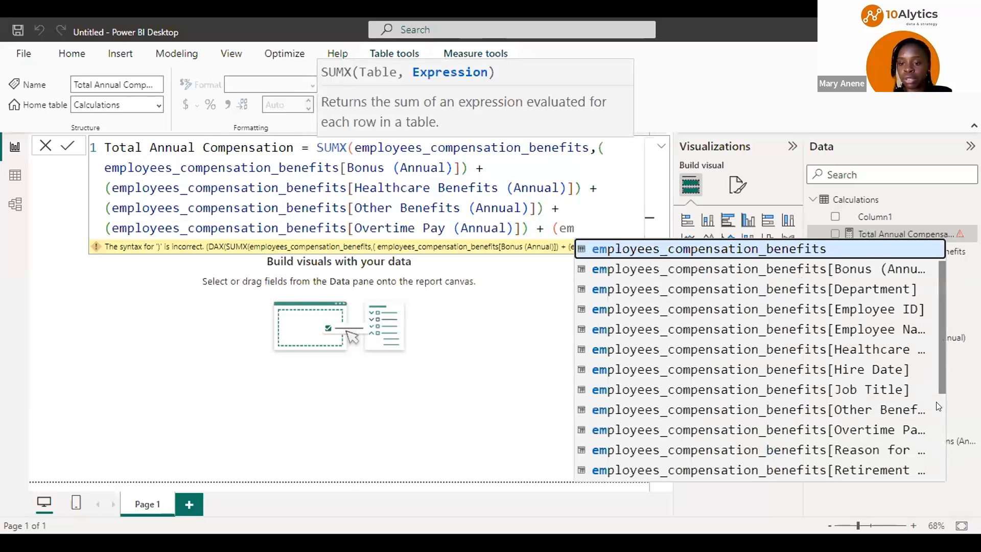
{"action": "scroll", "coordinate": [935, 402], "scroll_direction": "down", "scroll_amount": 1}
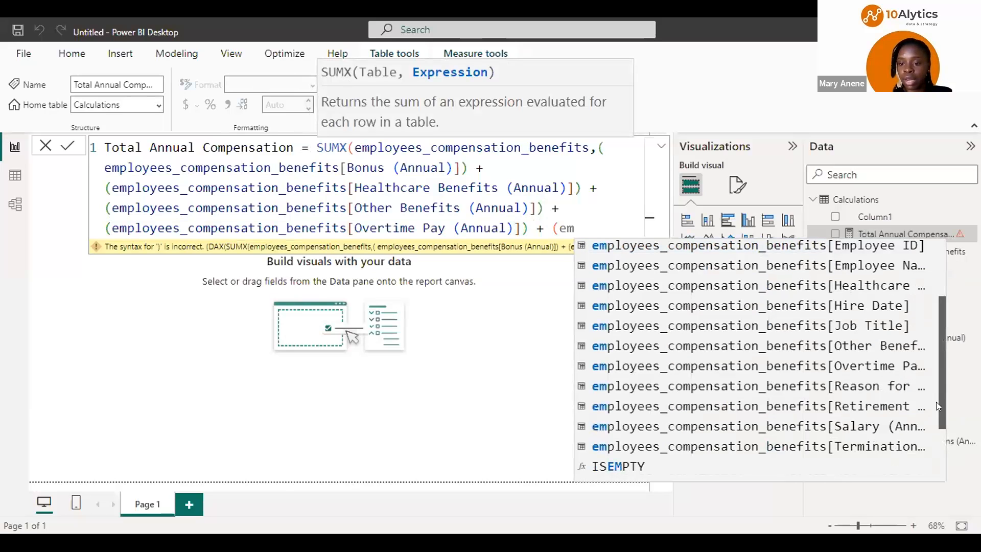
{"action": "left_click", "coordinate": [860, 407]}
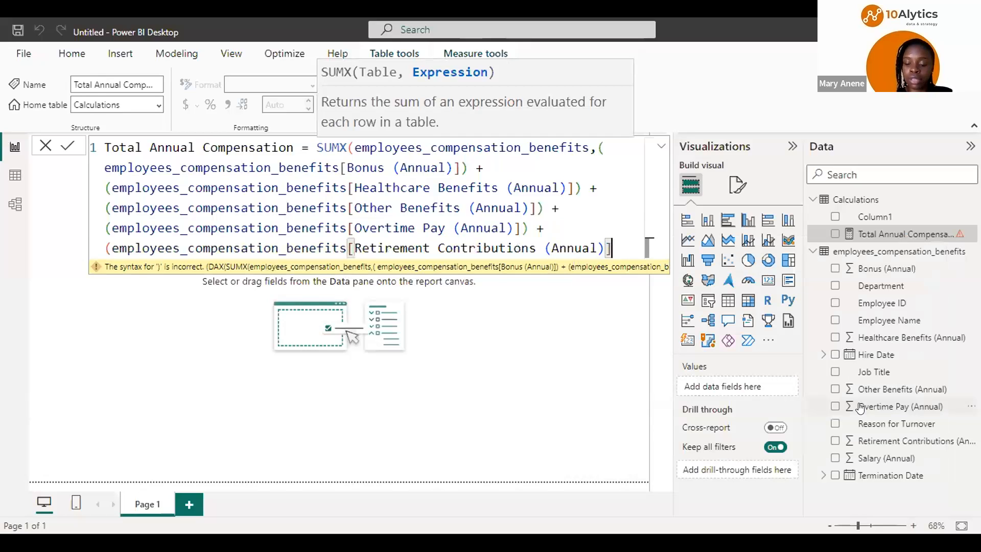
{"action": "type", "text": ") +"}
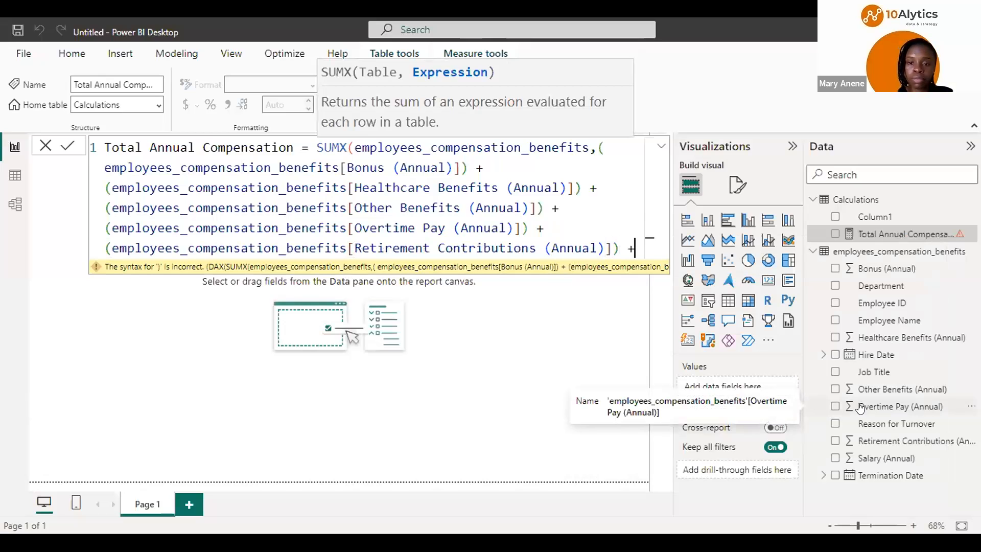
Add employees_compensation_benefits[Salary (Annual)] in parentheses as the sum's last term, close the SUMX function and commit the measure
{"action": "type", "text": "(e"}
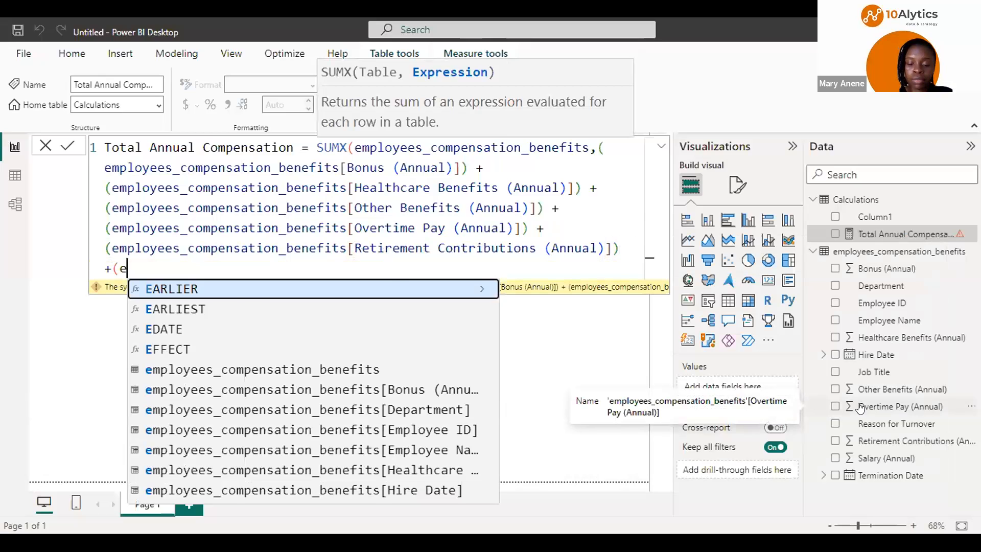
{"action": "type", "text": "mpl"}
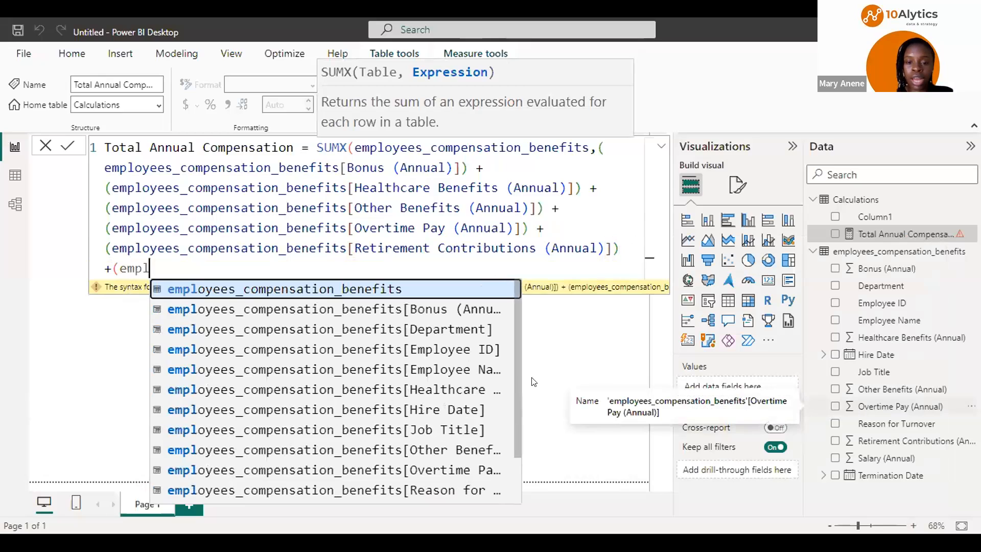
{"action": "scroll", "coordinate": [512, 399], "scroll_direction": "down", "scroll_amount": 1}
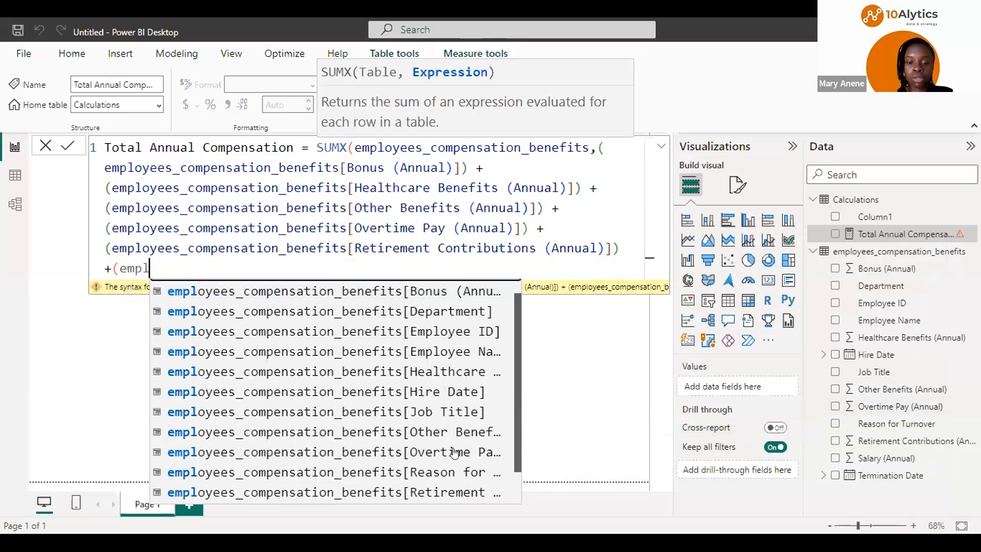
{"action": "scroll", "coordinate": [453, 453], "scroll_direction": "down", "scroll_amount": 2}
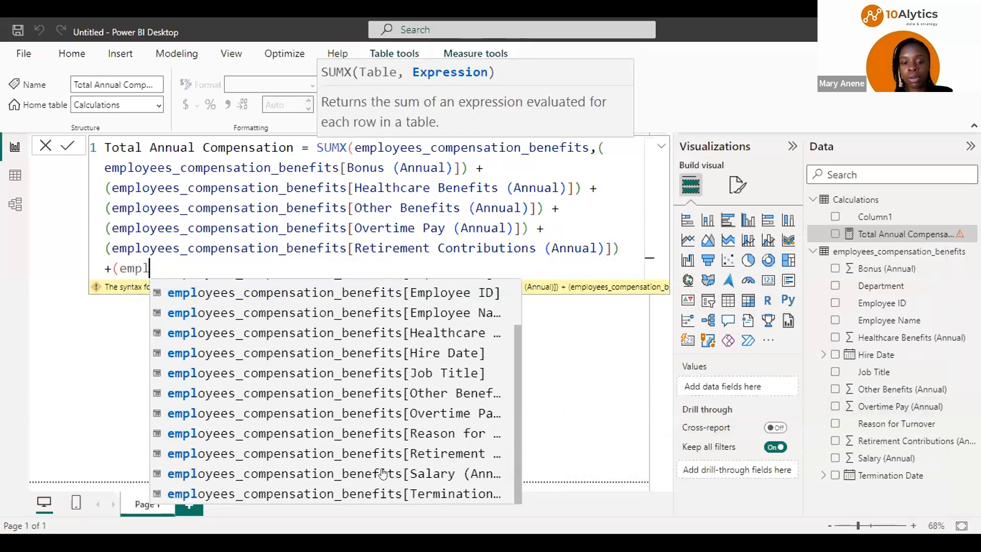
{"action": "left_click", "coordinate": [407, 473]}
{"action": "type", "text": ")"}
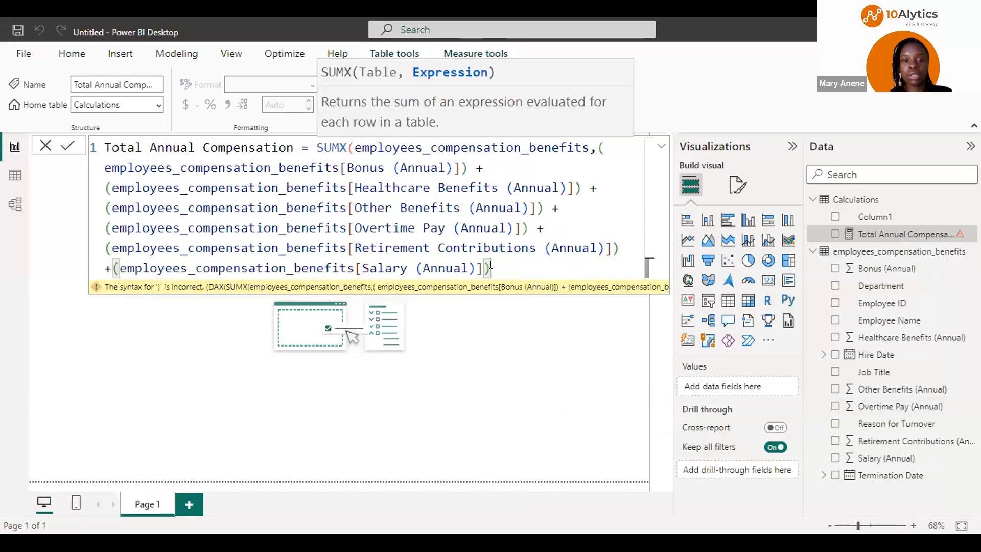
{"action": "type", "text": ")"}
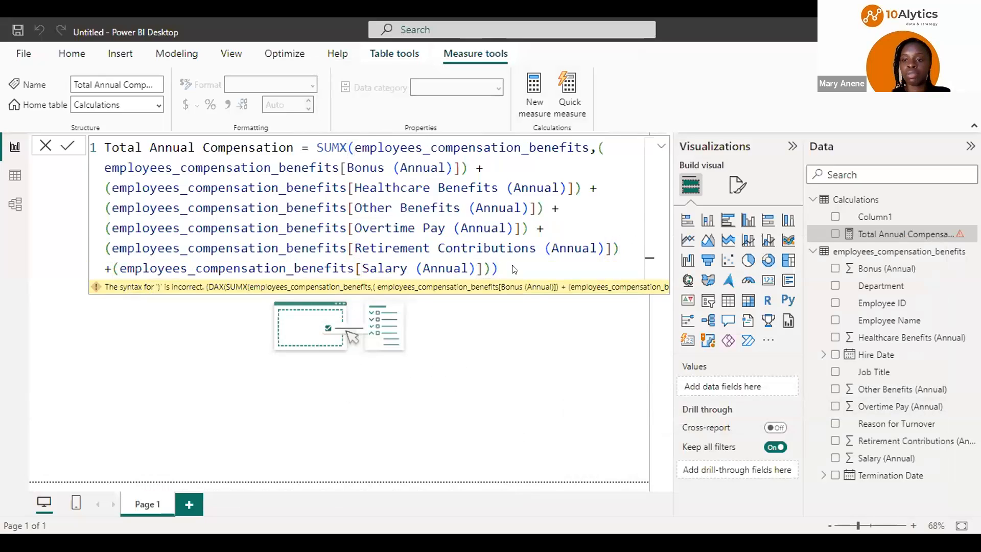
{"action": "key", "text": "Return"}
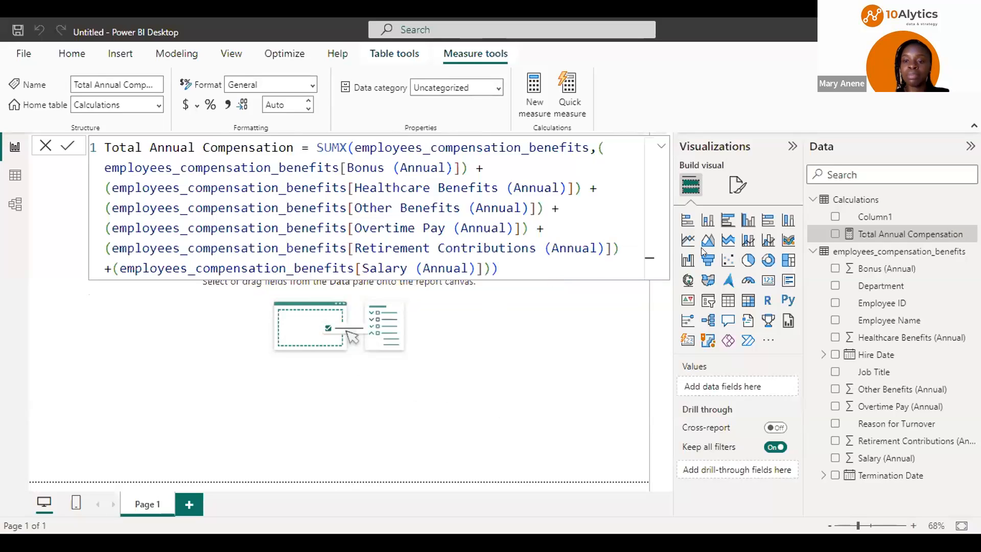
Create a new measure in the Calculations table and name it Employee HeadCount, followed by an equals sign
{"action": "right_click", "coordinate": [863, 201]}
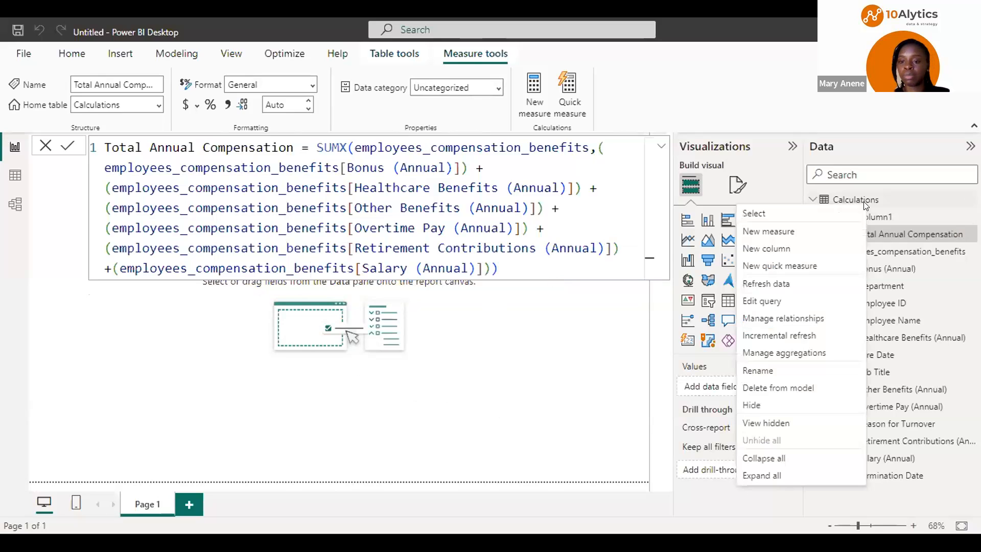
{"action": "left_click", "coordinate": [744, 233]}
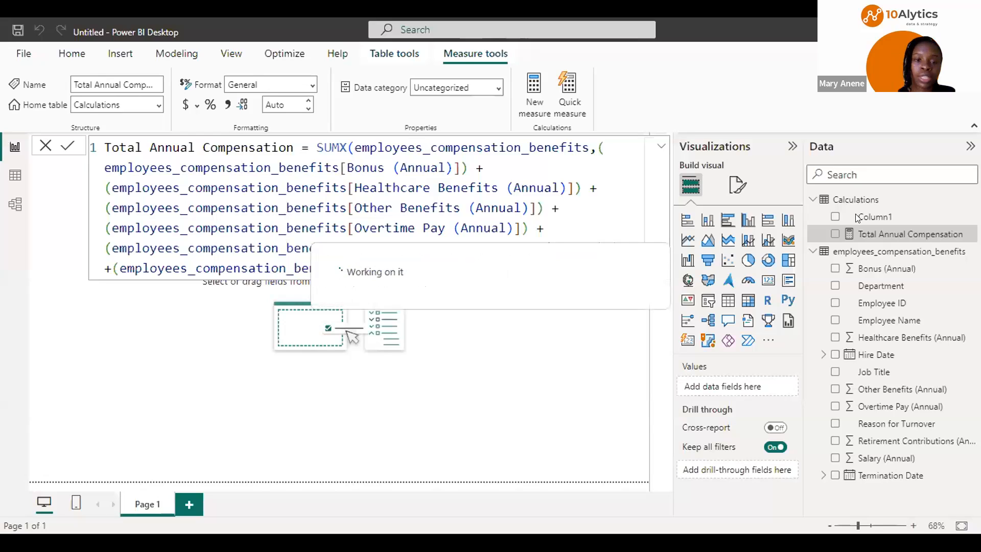
{"action": "left_click", "coordinate": [658, 148]}
{"action": "type", "text": "E"}
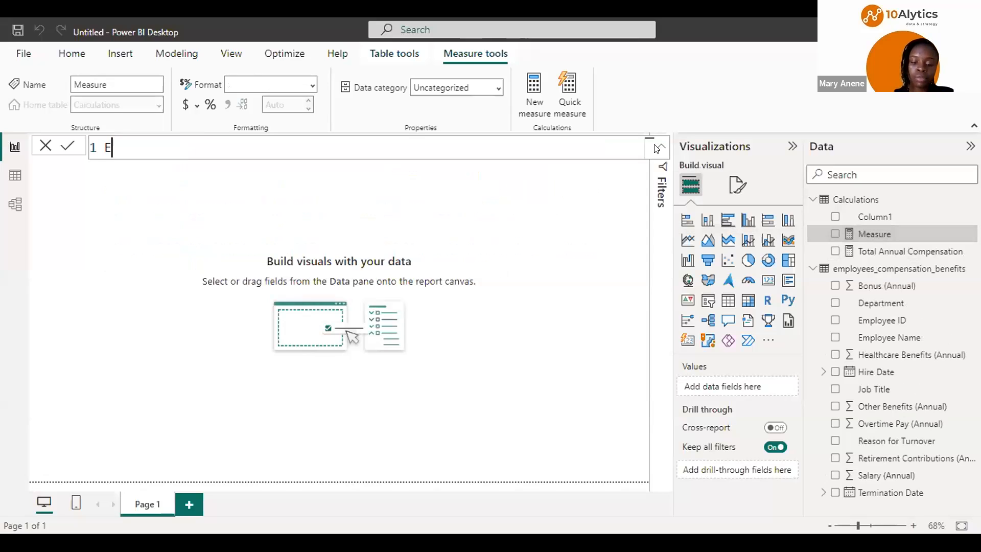
{"action": "type", "text": "mploy"}
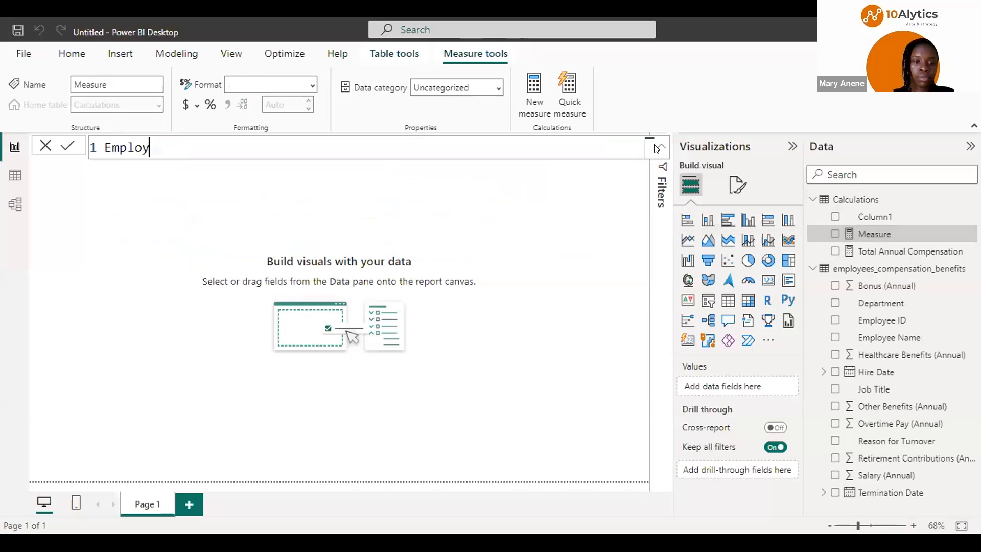
{"action": "type", "text": "ee"}
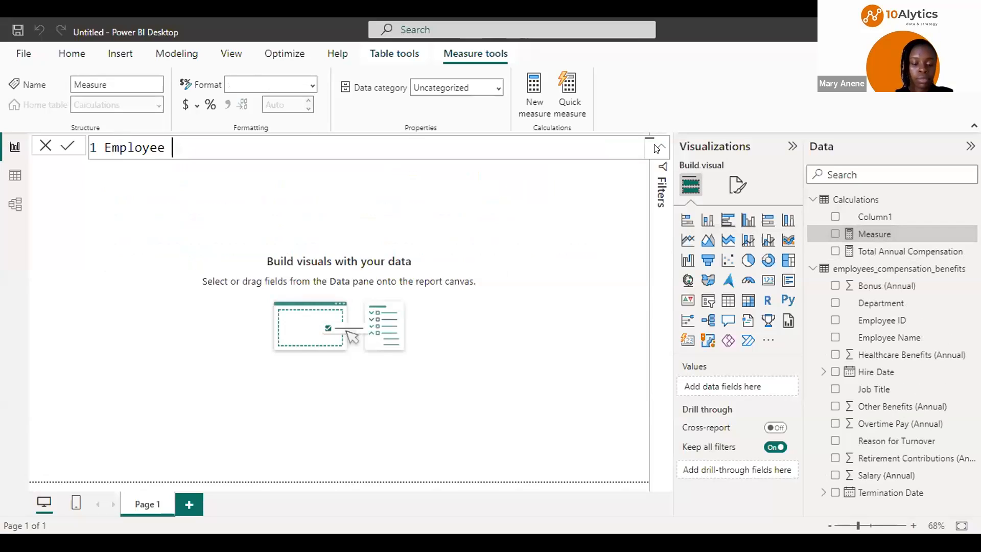
{"action": "type", "text": " Head"}
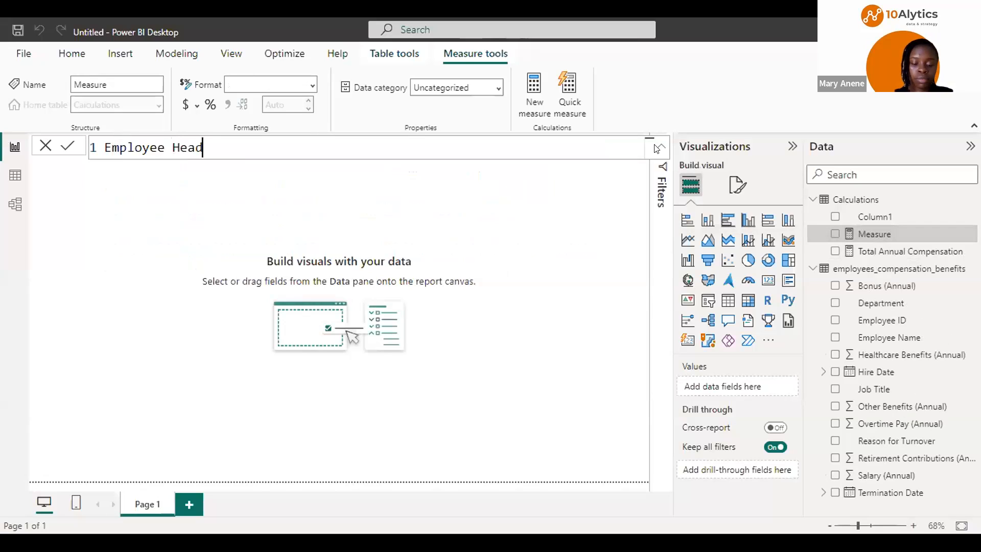
{"action": "type", "text": "Coun"}
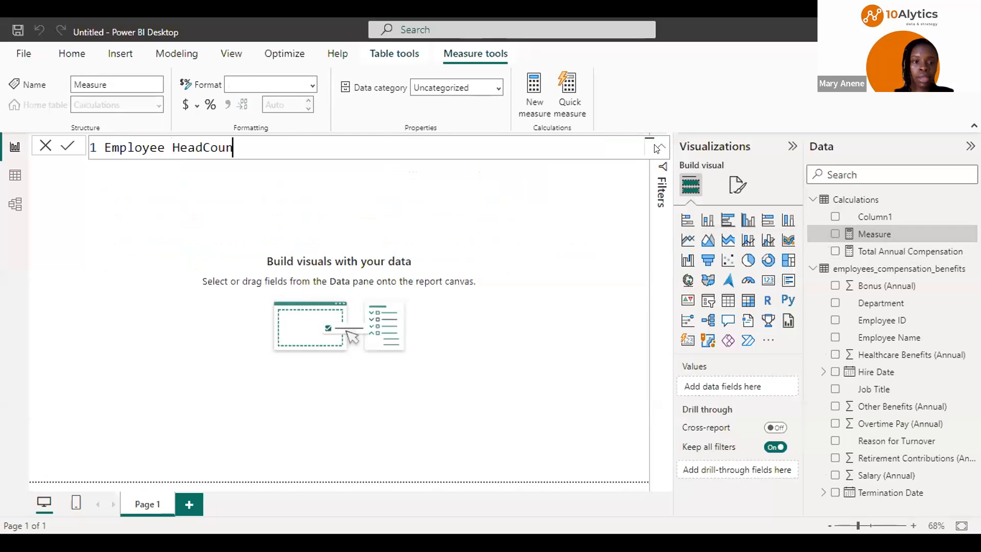
{"action": "type", "text": "t="}
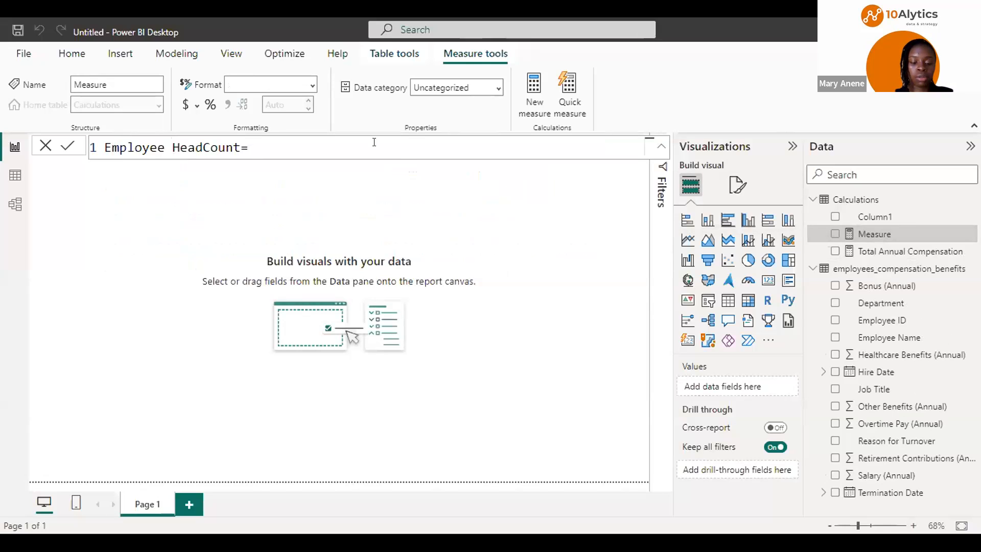
Begin the measure's expression with CALCULATE(DISTINCTCOUNT(employees_compensation_benefits[Employee ID]), ready for a filter argument
{"action": "type", "text": " C"}
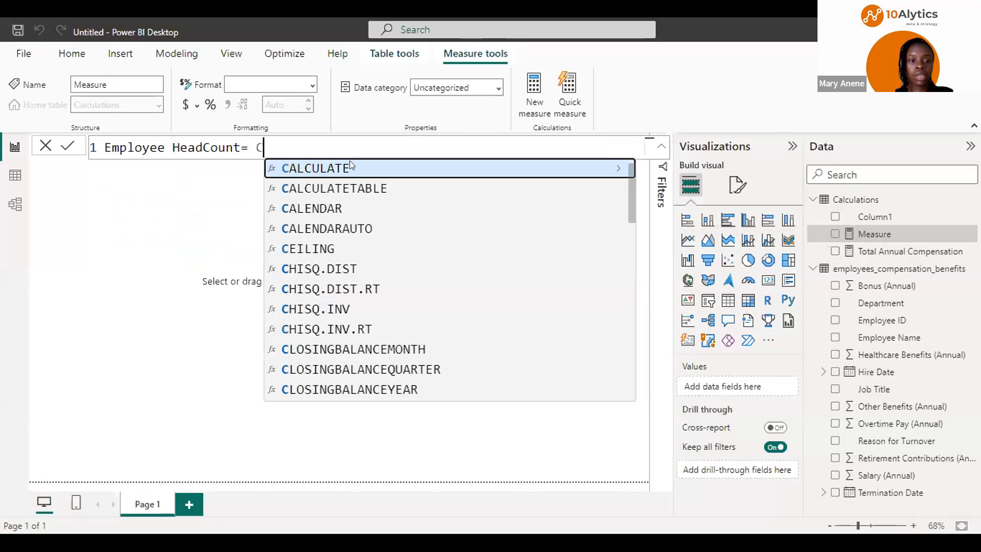
{"action": "left_click", "coordinate": [350, 166]}
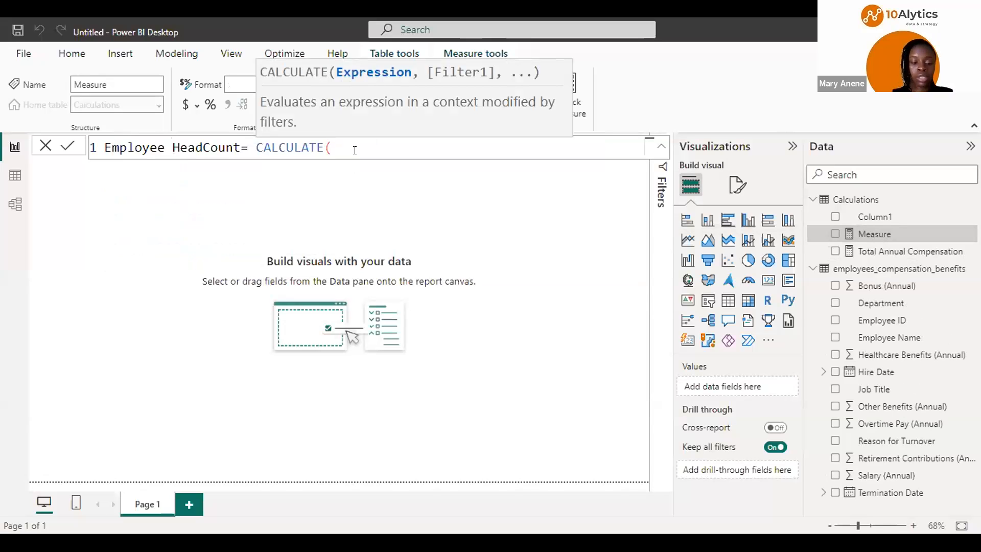
{"action": "type", "text": "di"}
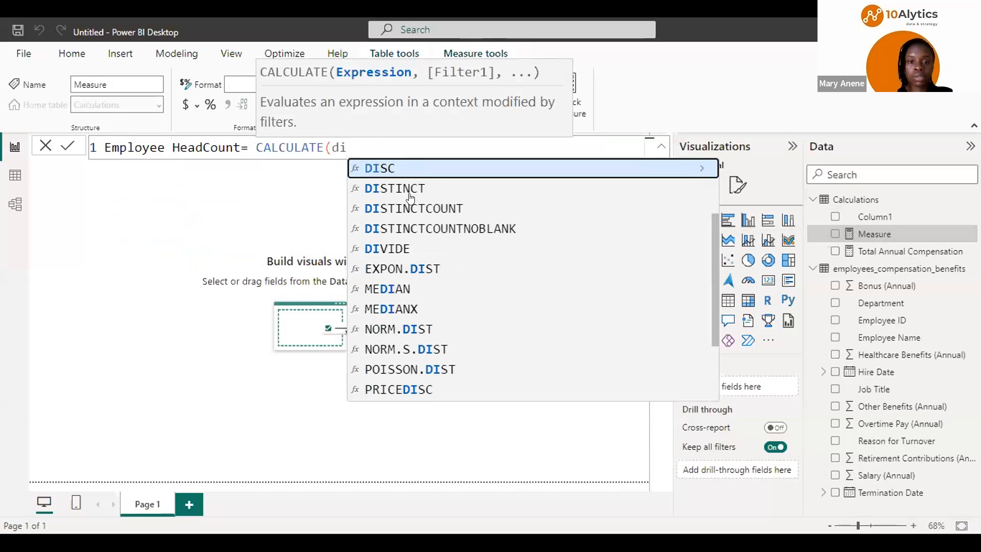
{"action": "left_click", "coordinate": [429, 204]}
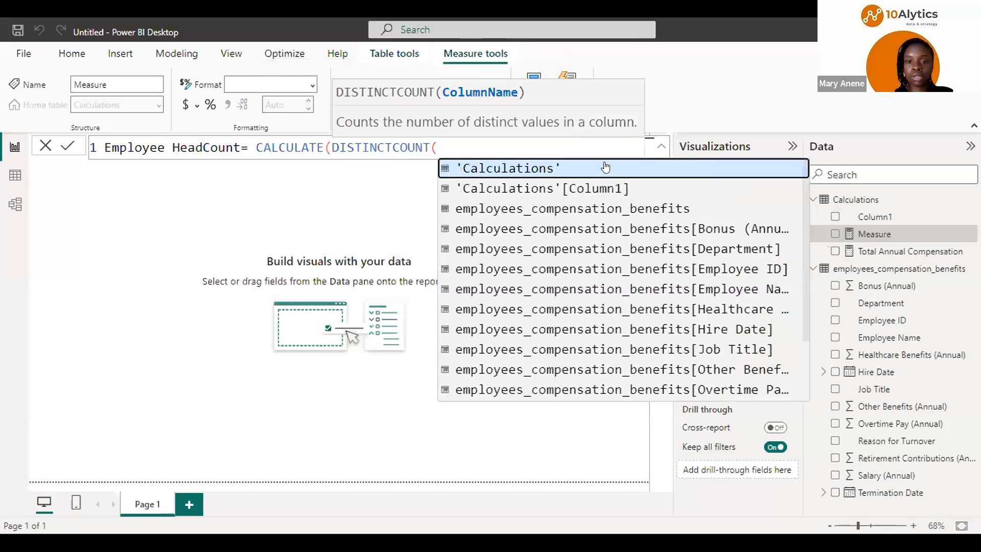
{"action": "left_click", "coordinate": [657, 274]}
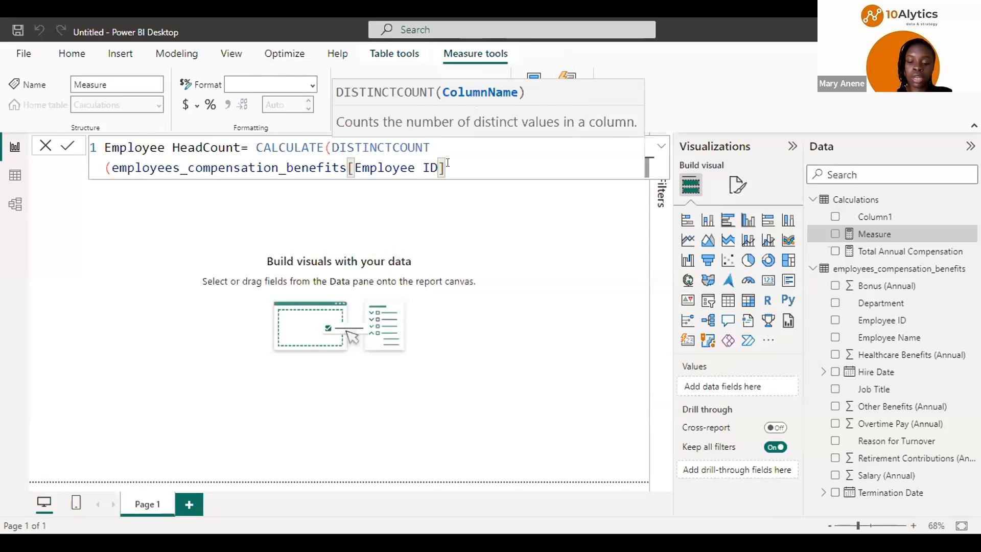
{"action": "type", "text": "),"}
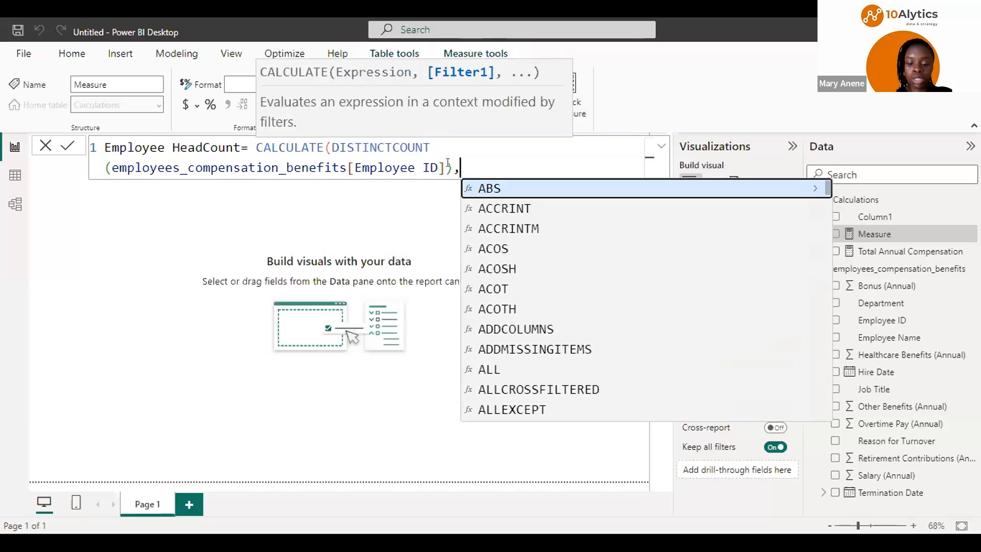
Add the filter employees_compensation_benefits[Termination Date] =BLANK(), close the CALCULATE function and commit the Employee HeadCount measure
{"action": "type", "text": "em"}
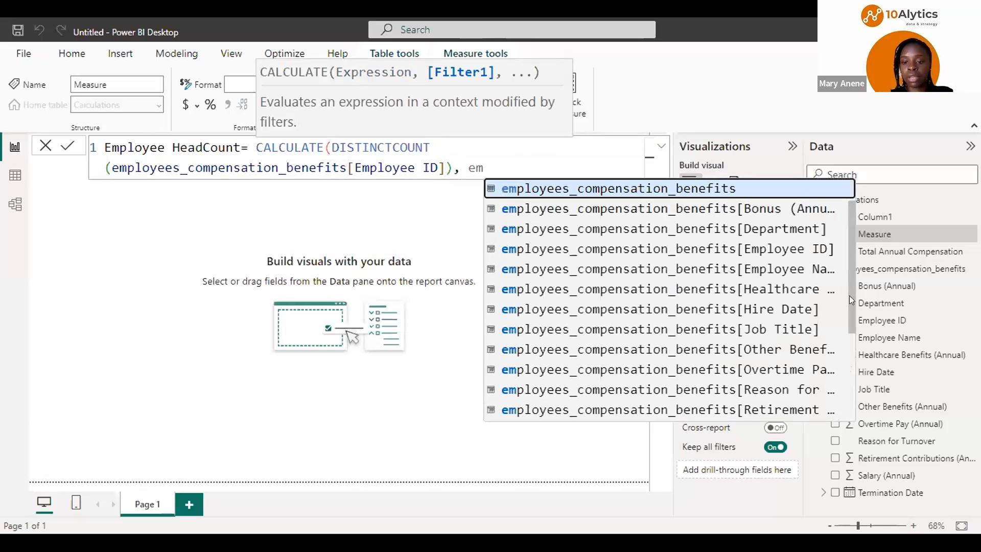
{"action": "scroll", "coordinate": [850, 358], "scroll_direction": "down", "scroll_amount": 2}
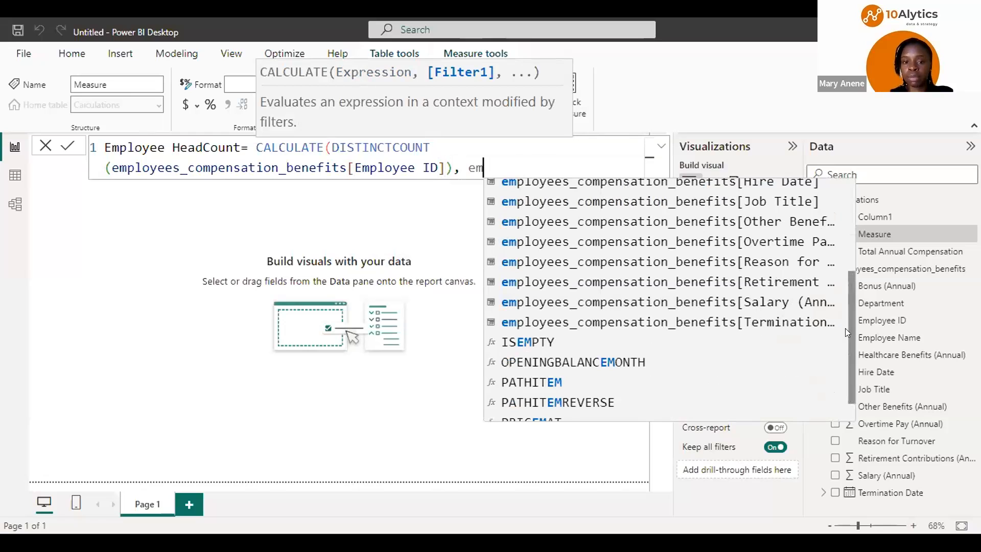
{"action": "scroll", "coordinate": [848, 312], "scroll_direction": "up", "scroll_amount": 1}
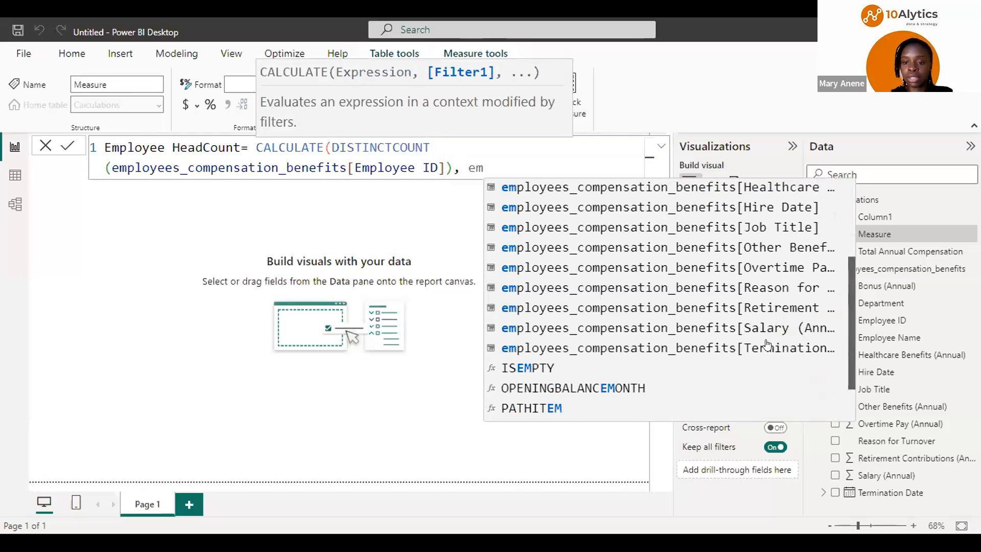
{"action": "left_click", "coordinate": [697, 349]}
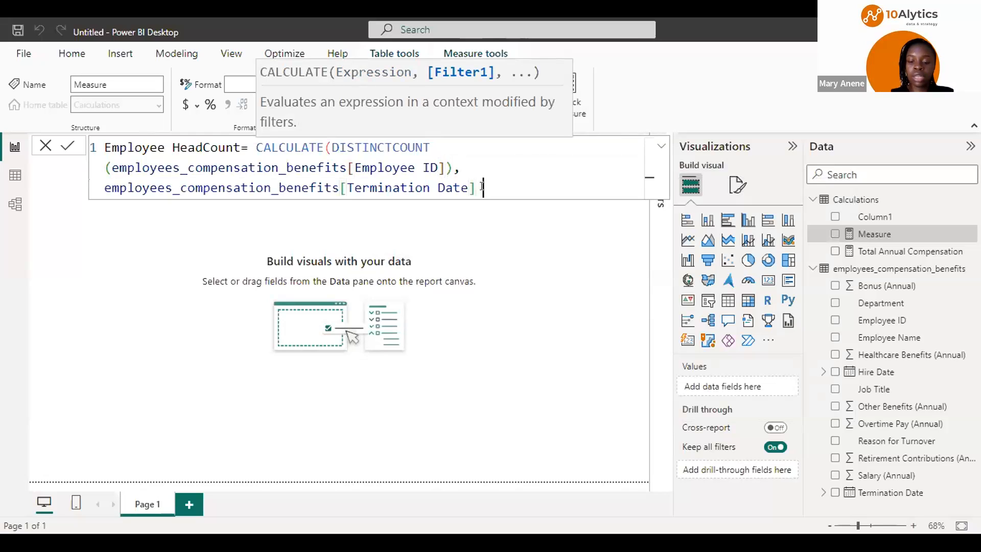
{"action": "type", "text": "="}
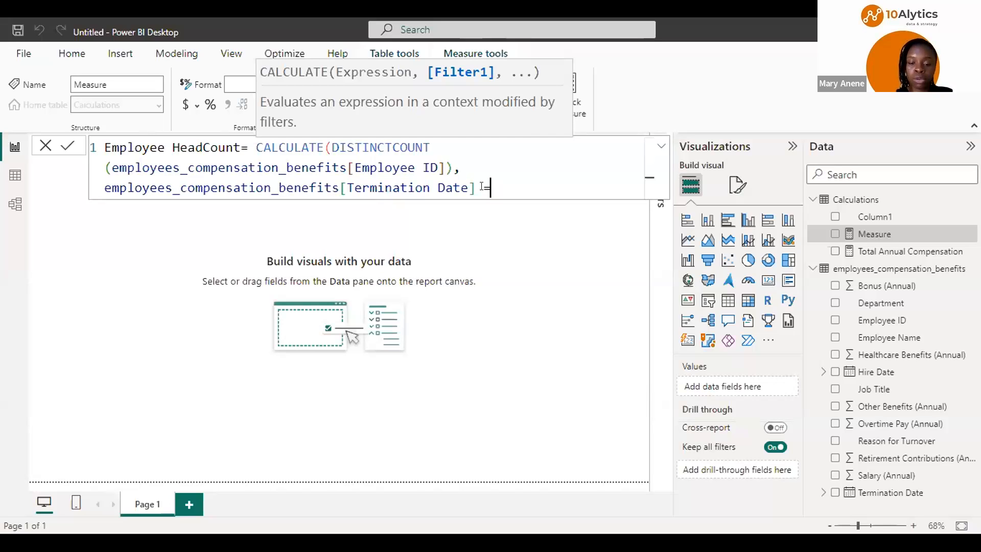
{"action": "type", "text": "B"}
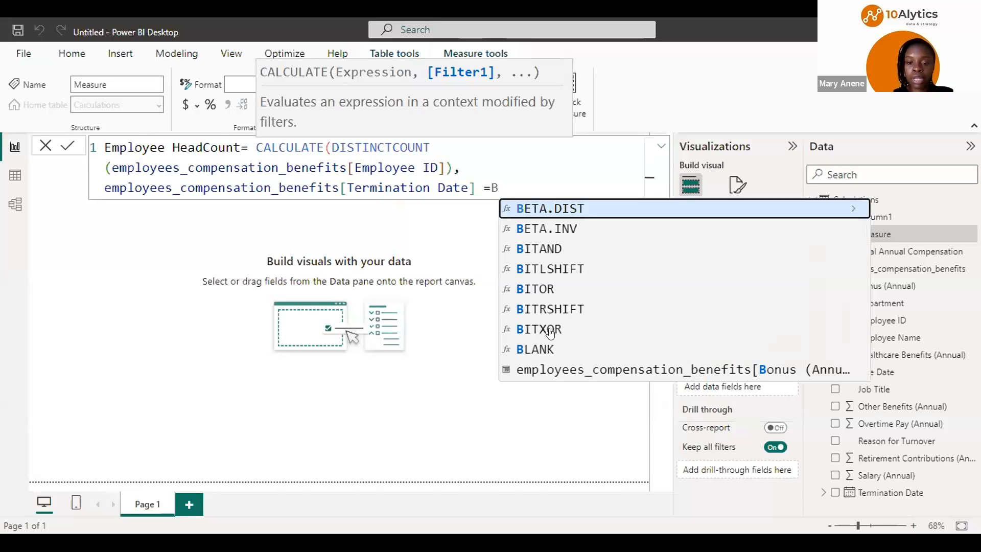
{"action": "left_click", "coordinate": [535, 352]}
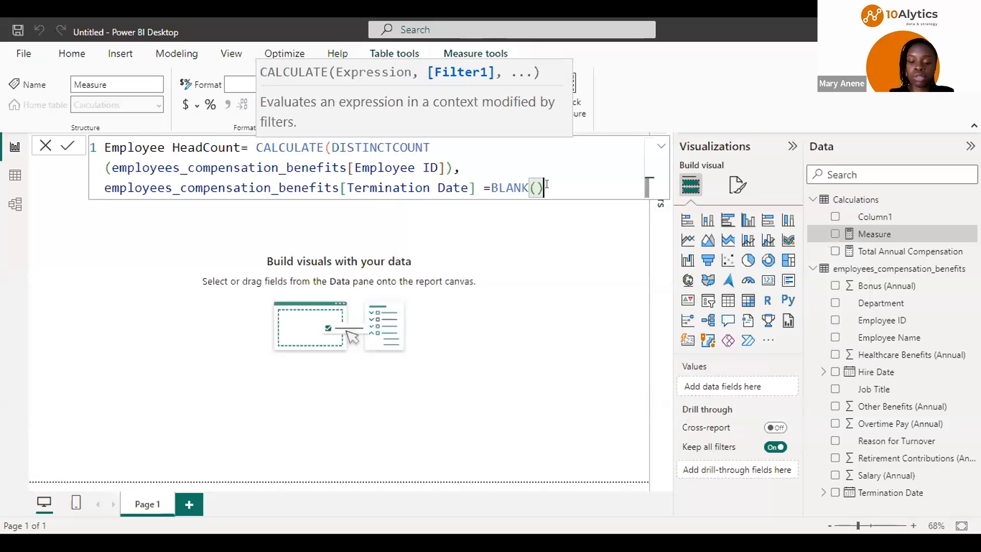
{"action": "type", "text": ")"}
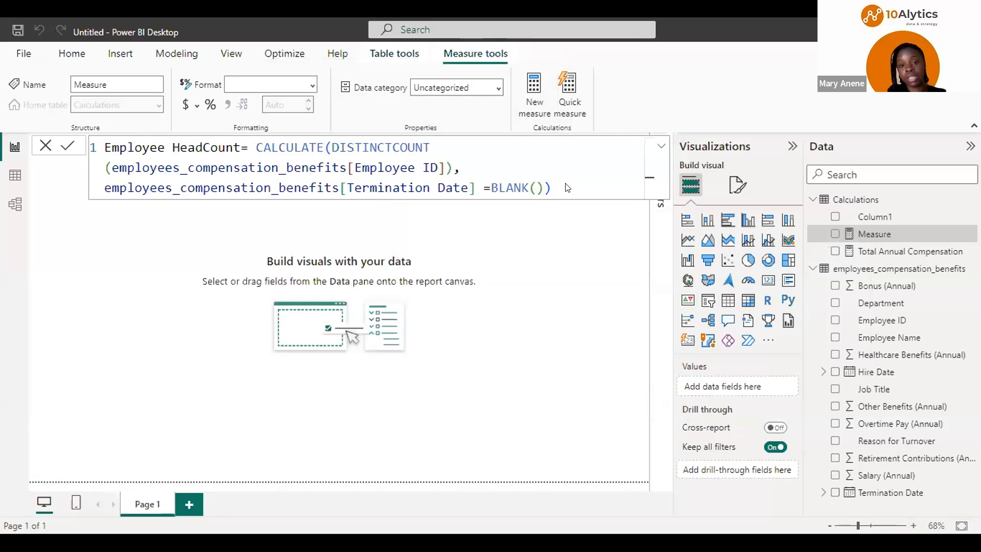
{"action": "key", "text": "Return"}
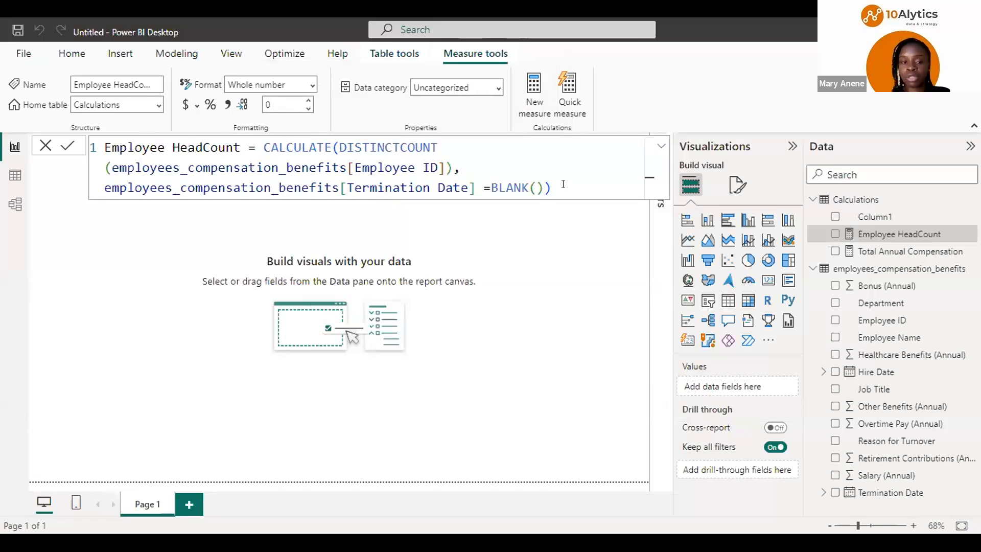
Create a new measure in the Calculations table and name it Turnover Rate, followed by an equals sign
{"action": "right_click", "coordinate": [858, 199]}
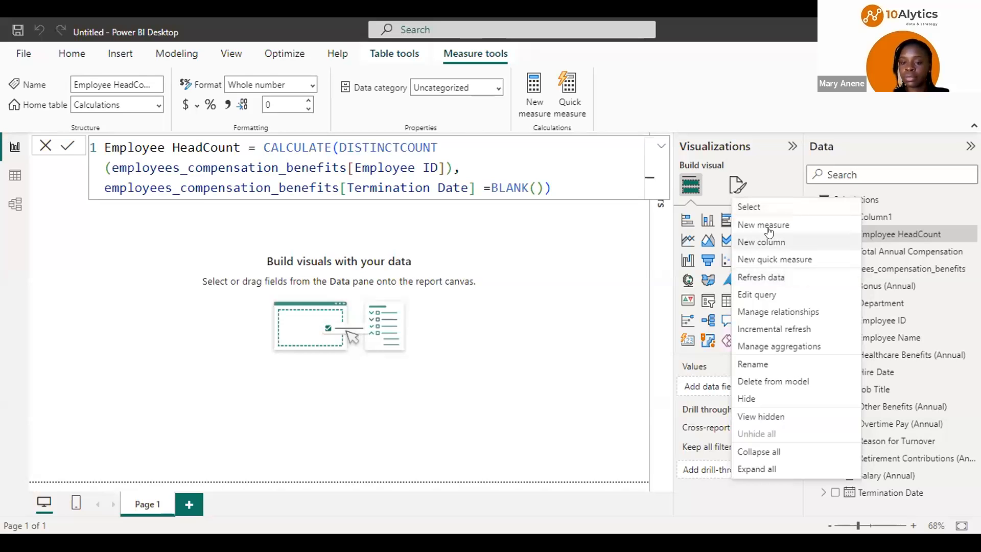
{"action": "left_click", "coordinate": [763, 225]}
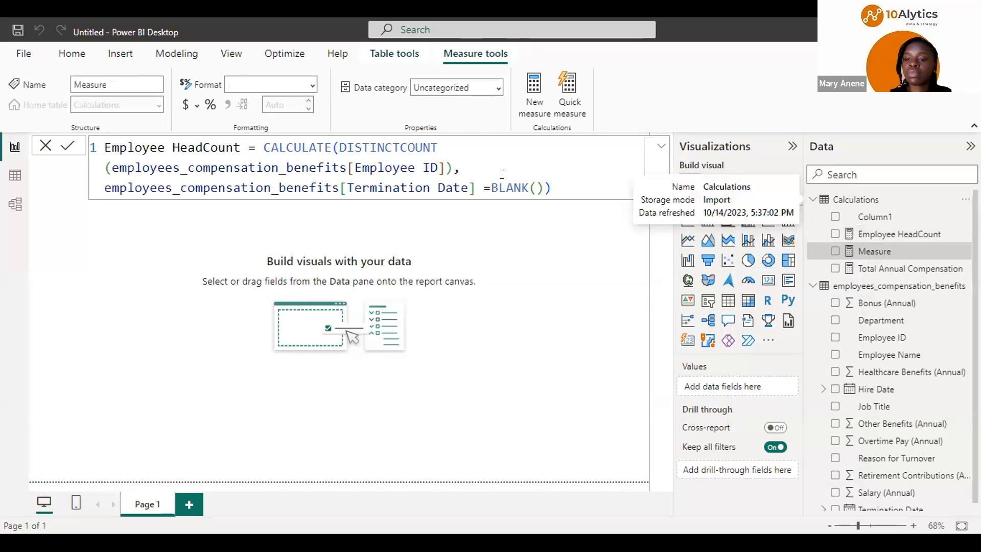
{"action": "key", "text": "BackSpace"}
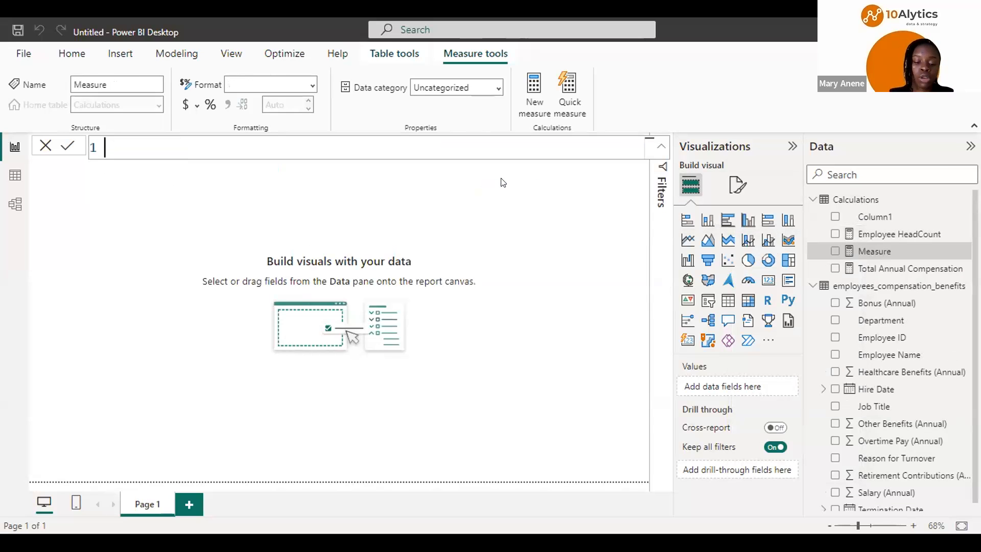
{"action": "type", "text": "T"}
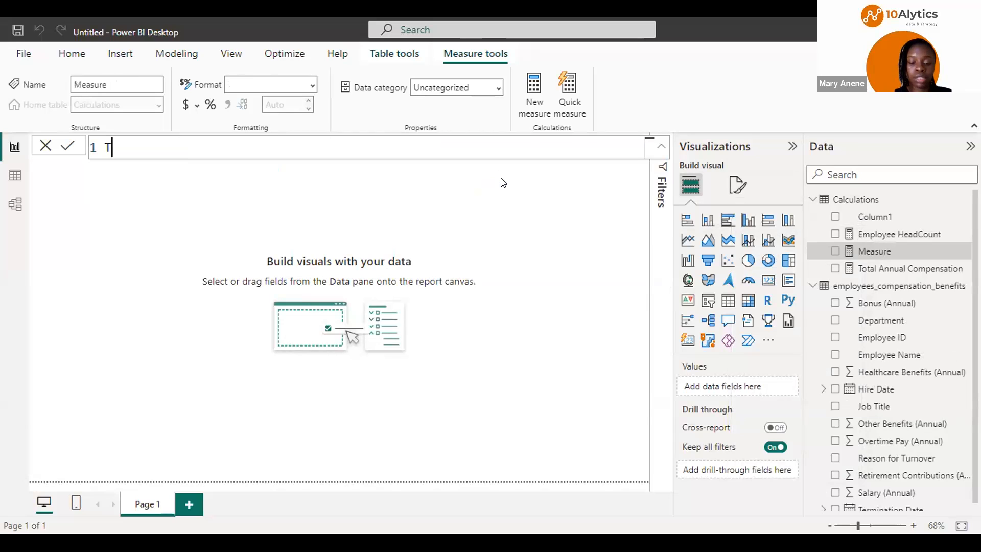
{"action": "type", "text": "UR"}
{"action": "key", "text": "BackSpace"}
{"action": "key", "text": "BackSpace"}
{"action": "type", "text": "urnon"}
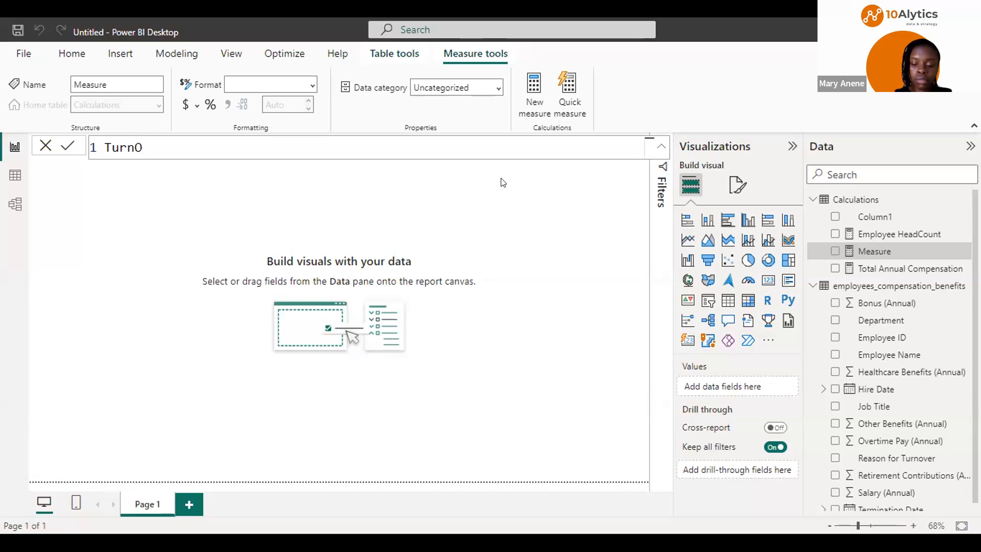
{"action": "key", "text": "BackSpace"}
{"action": "type", "text": "v"}
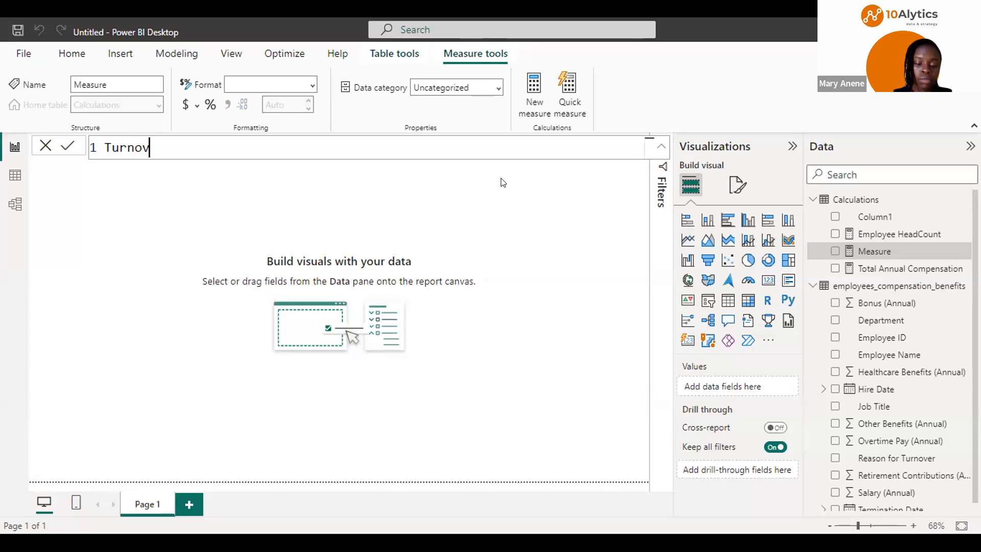
{"action": "type", "text": "er Rate"}
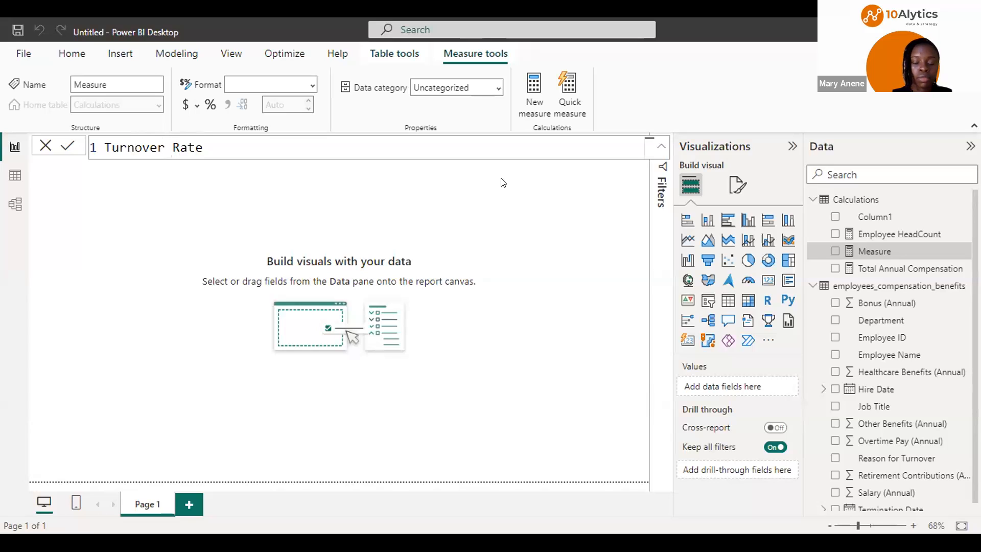
{"action": "type", "text": "="}
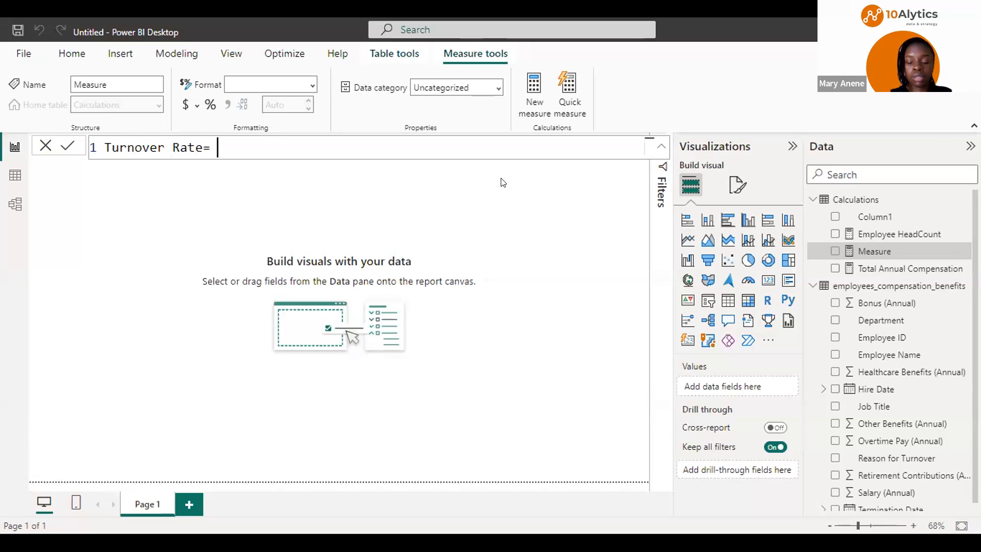
On a new line, define the variable Totalemp as DISTINCTCOUNT(employees_compensation_benefits[Employee ID])
{"action": "key", "text": "shift+Return"}
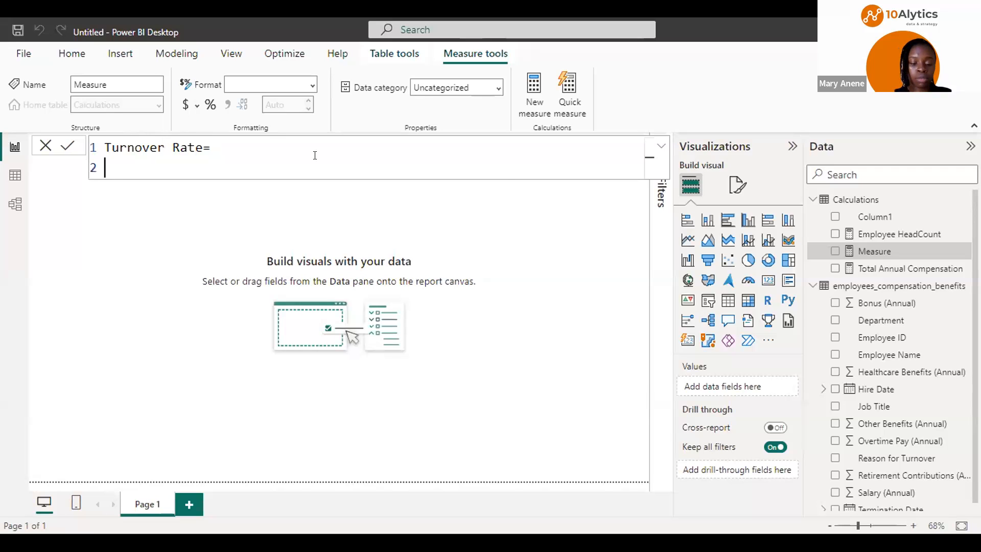
{"action": "type", "text": "Var"}
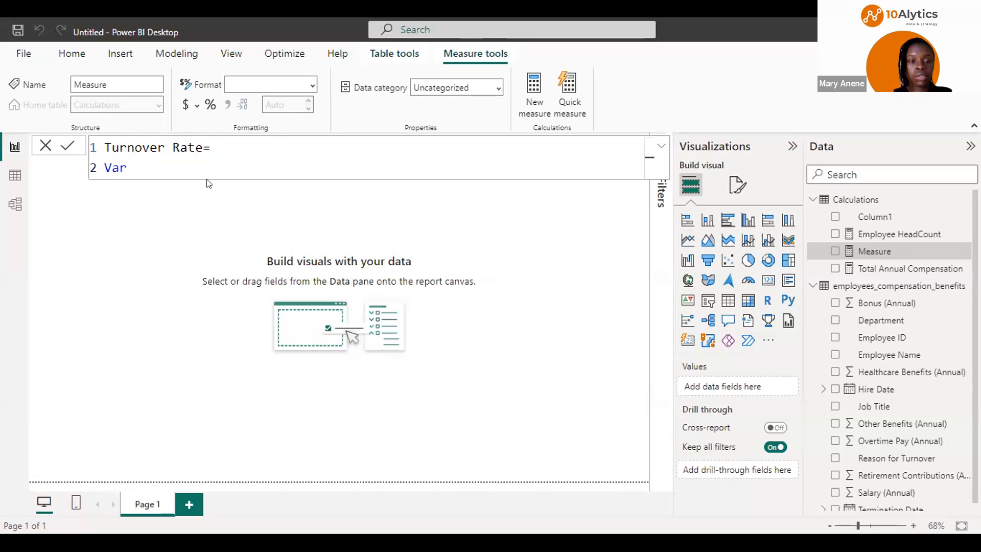
{"action": "type", "text": "Total emp"}
{"action": "left_click", "coordinate": [179, 164]}
{"action": "key", "text": "BackSpace"}
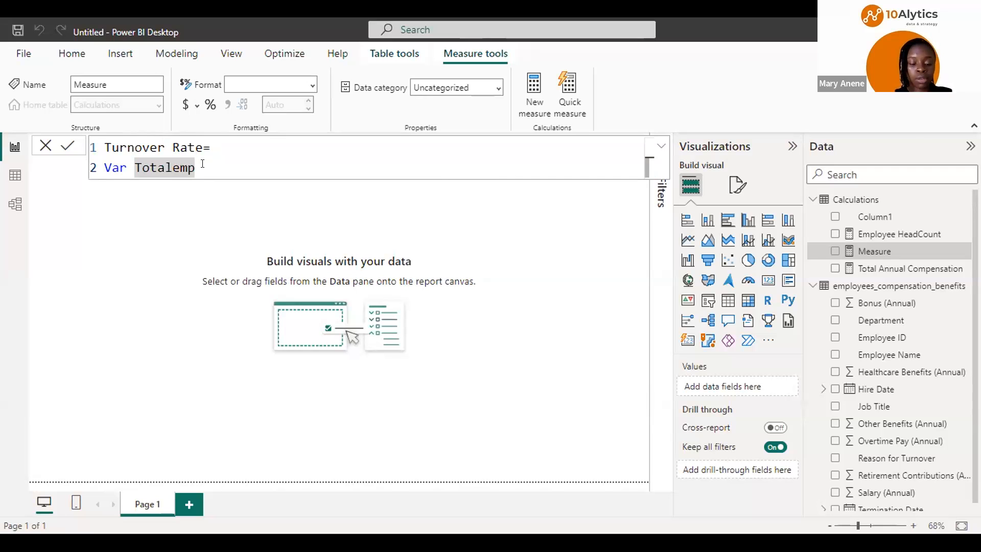
{"action": "left_click", "coordinate": [203, 164]}
{"action": "type", "text": "= C"}
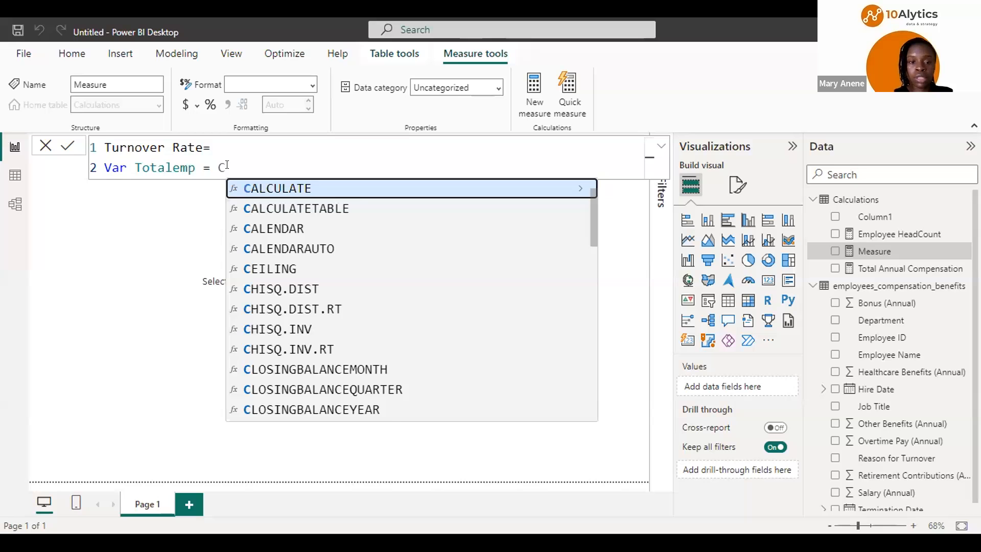
{"action": "key", "text": "BackSpace"}
{"action": "type", "text": "Di"}
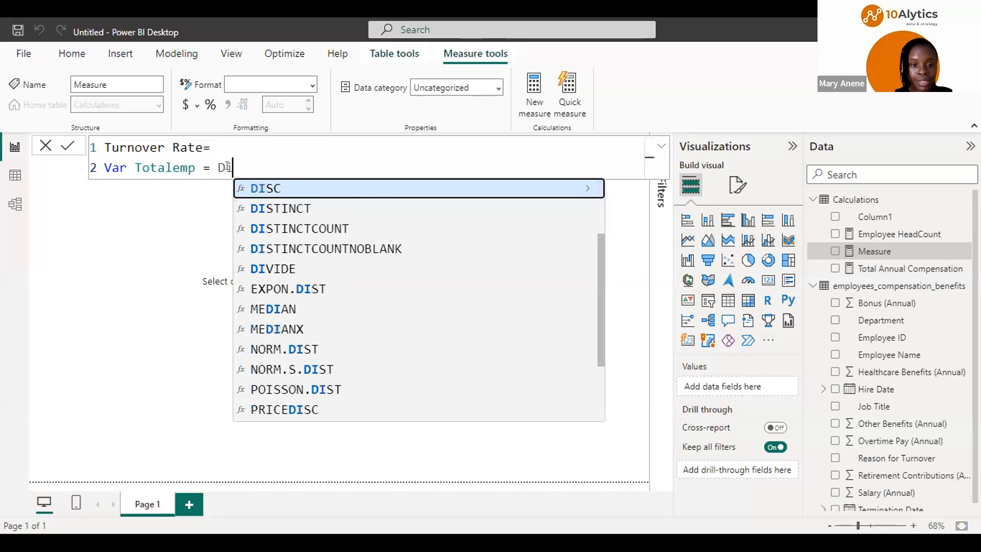
{"action": "left_click", "coordinate": [301, 229]}
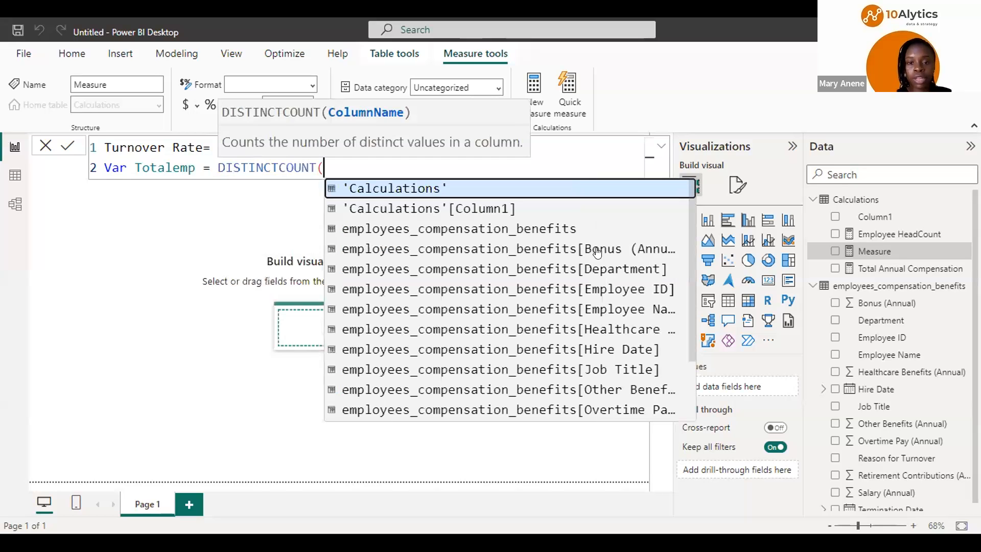
{"action": "left_click", "coordinate": [649, 289]}
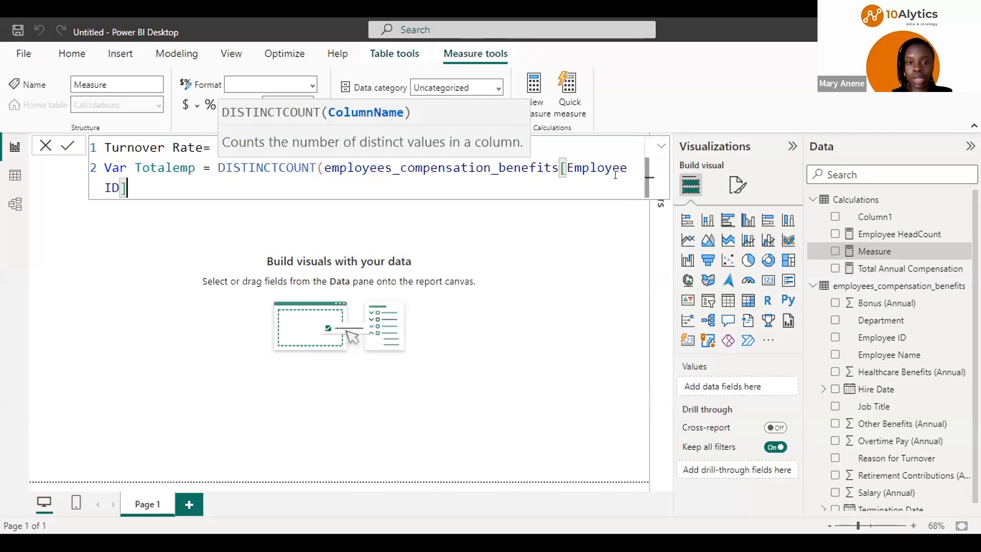
{"action": "type", "text": ")"}
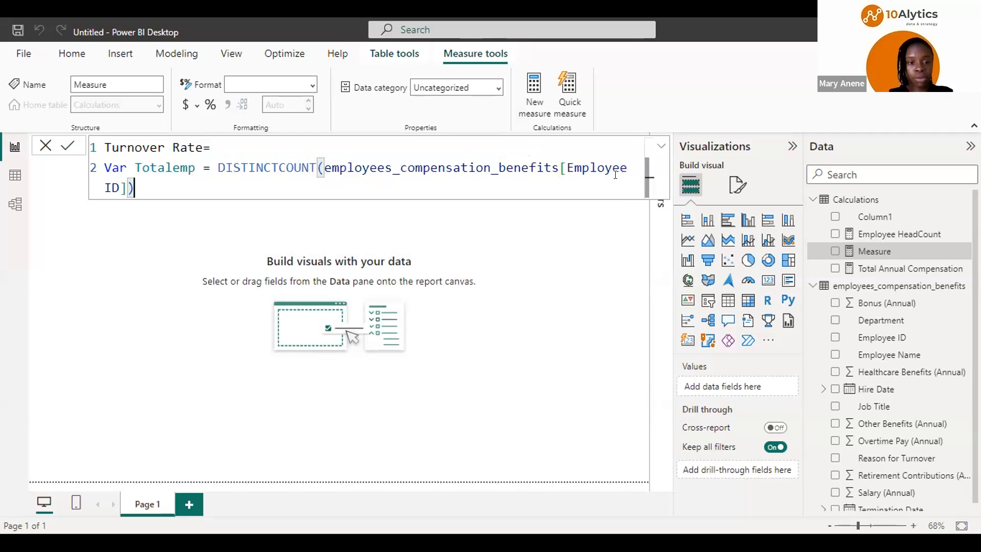
Leave a blank line and declare a second variable, TermEmp, opening its expression with the CALCULATE function
{"action": "key", "text": "shift+Return"}
{"action": "key", "text": "shift+Return"}
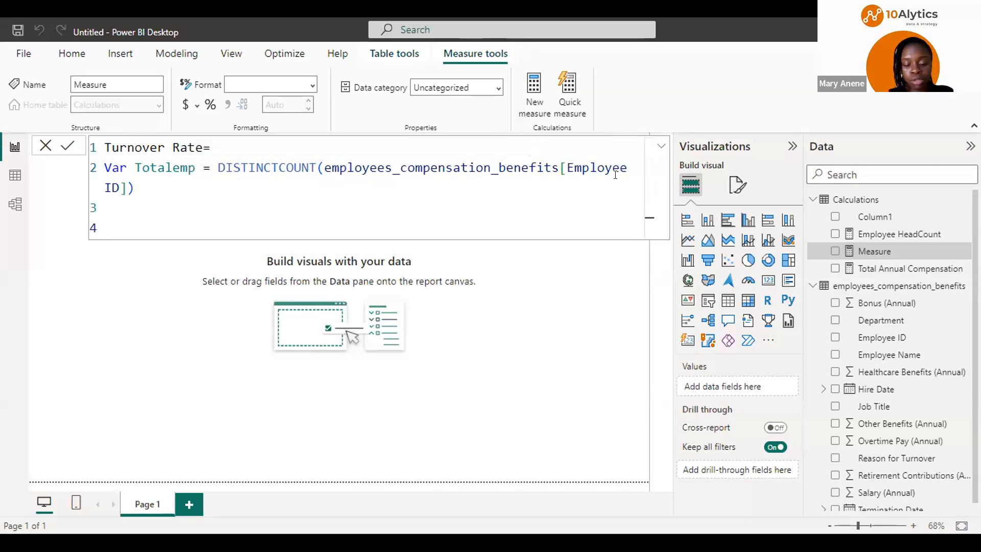
{"action": "type", "text": "Var"}
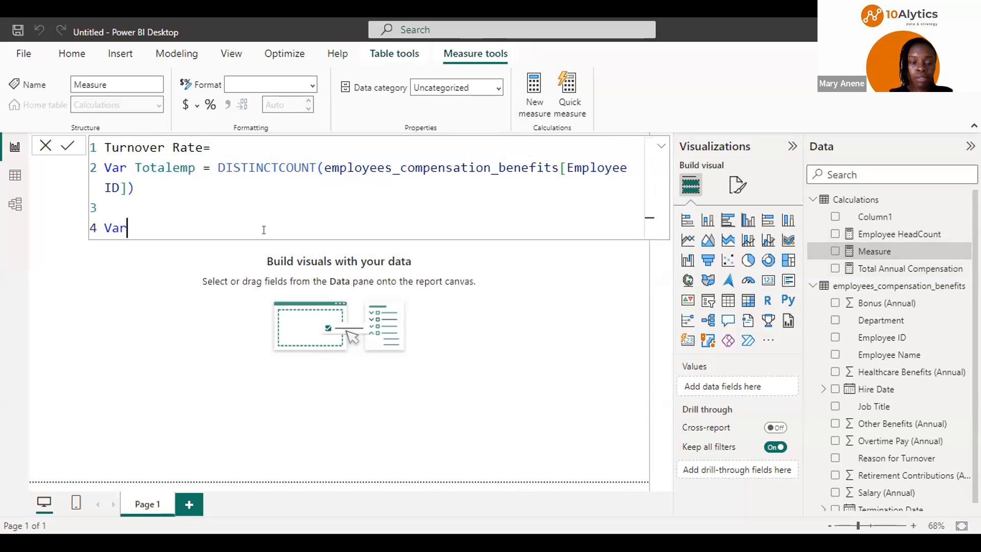
{"action": "type", "text": "TermEmp"}
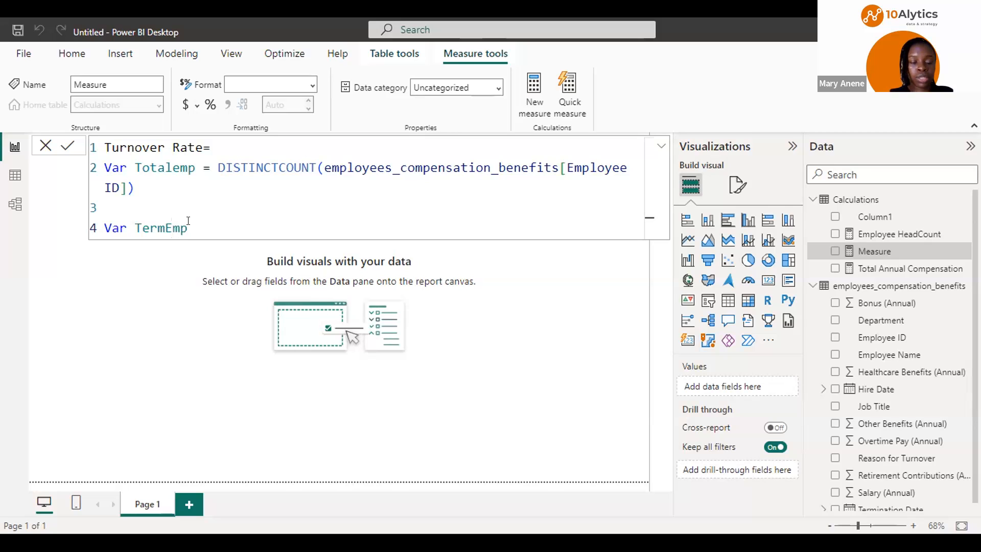
{"action": "type", "text": "= Ca"}
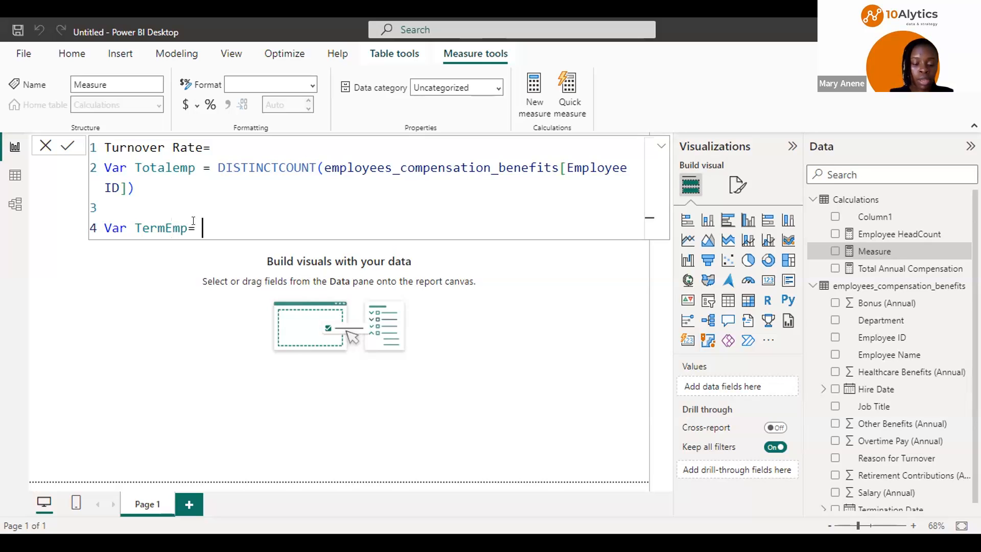
{"action": "type", "text": "l"}
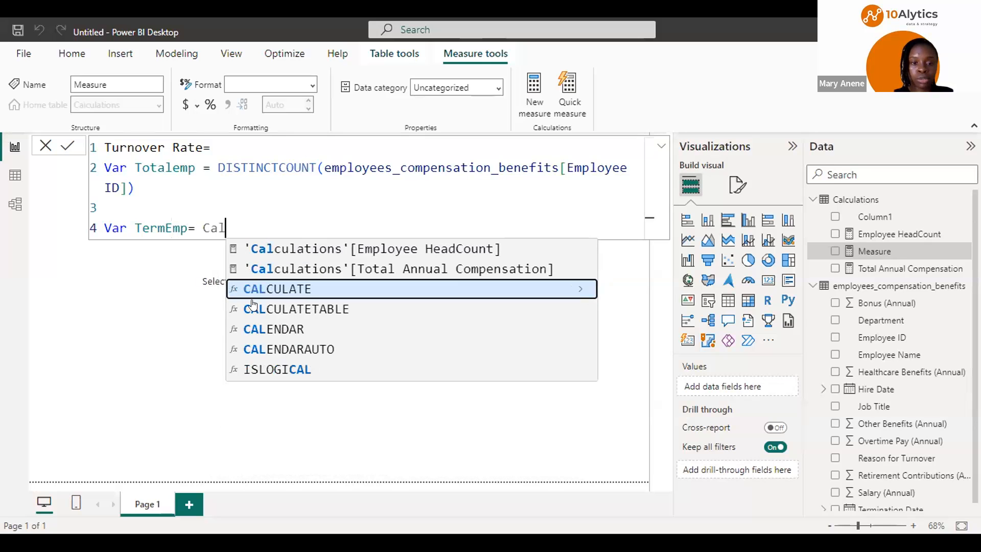
{"action": "left_click", "coordinate": [305, 288]}
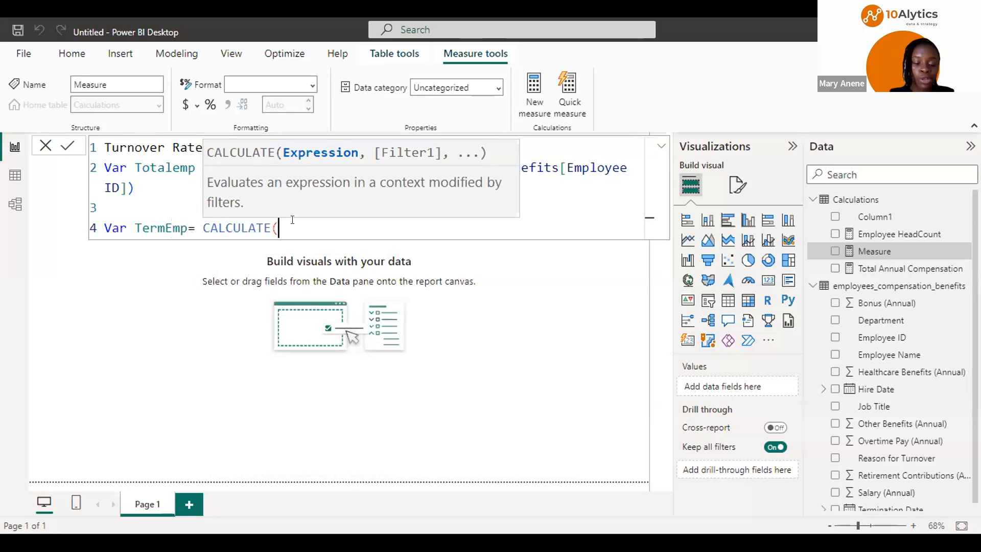
Enter employees_ as the beginning of the table reference inside TermEmp's CALCULATE function
{"action": "type", "text": "e"}
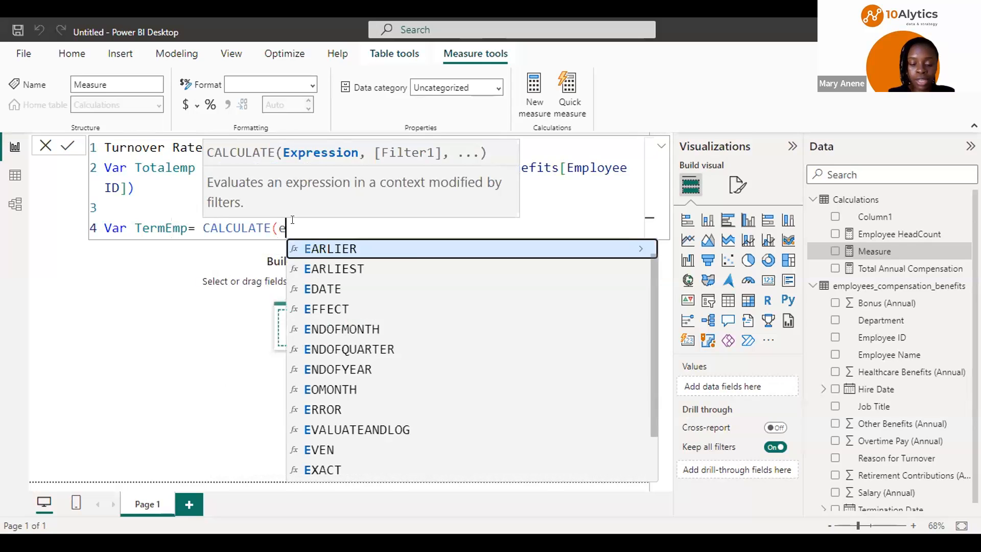
{"action": "type", "text": "mp"}
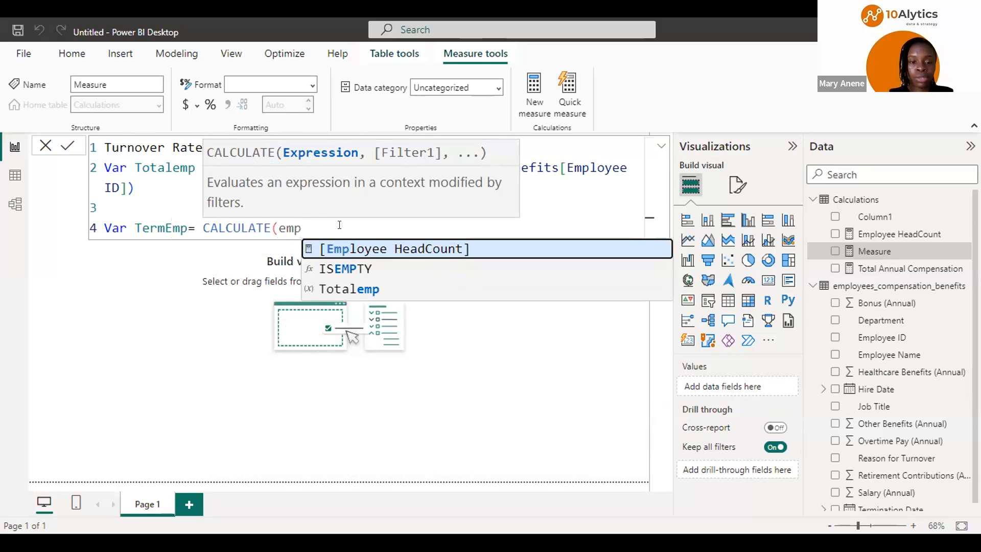
{"action": "key", "text": "BackSpace"}
{"action": "key", "text": "BackSpace"}
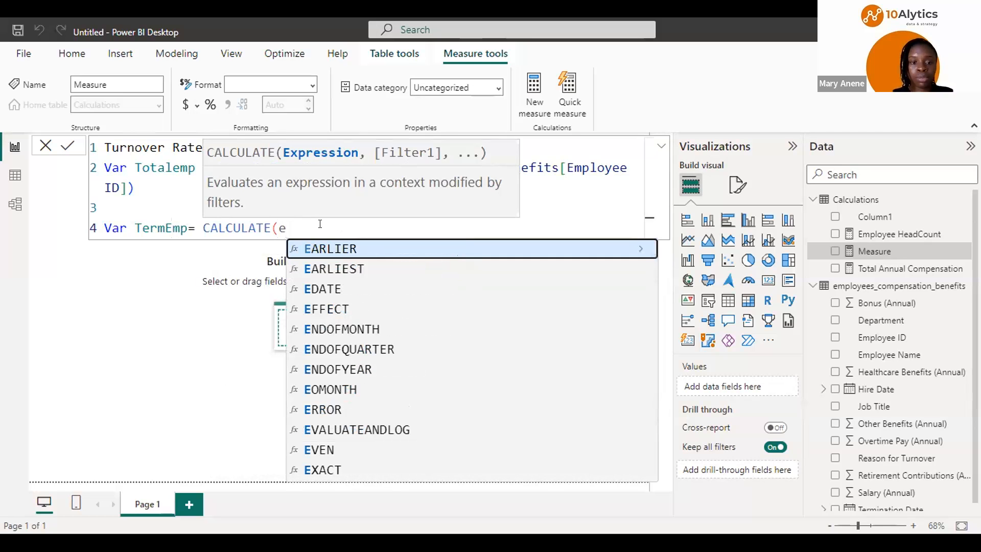
{"action": "key", "text": "BackSpace"}
{"action": "type", "text": "e"}
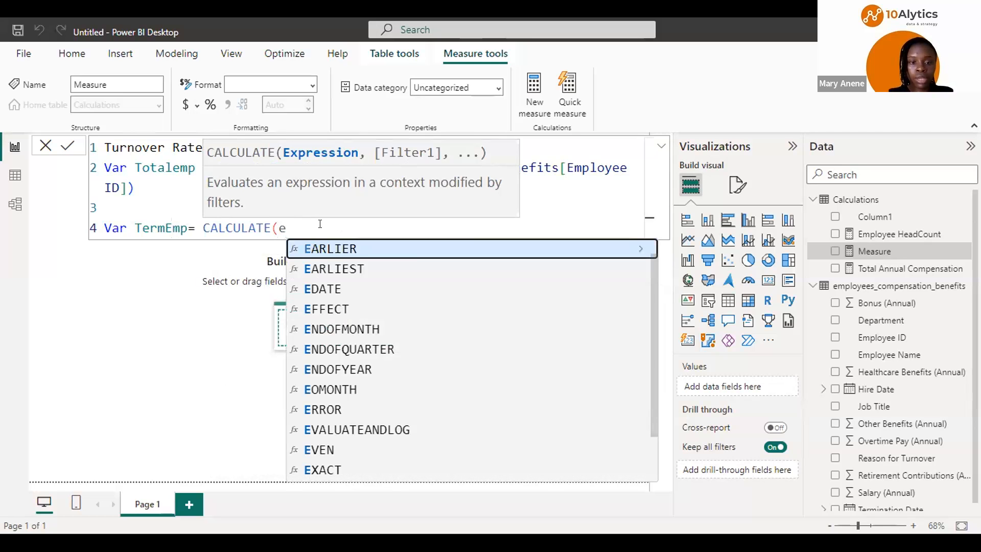
{"action": "type", "text": "m"}
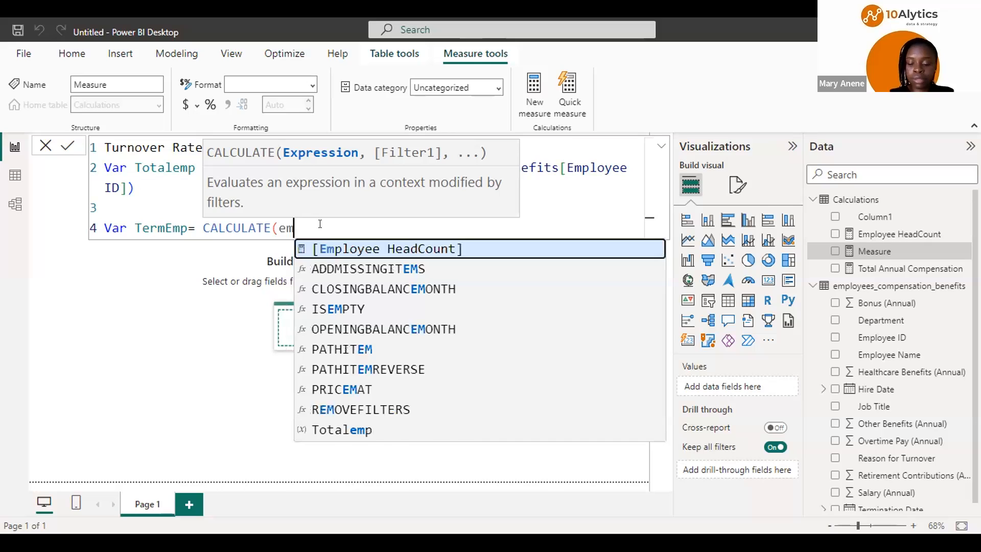
{"action": "type", "text": "em"}
{"action": "key", "text": "BackSpace"}
{"action": "key", "text": "BackSpace"}
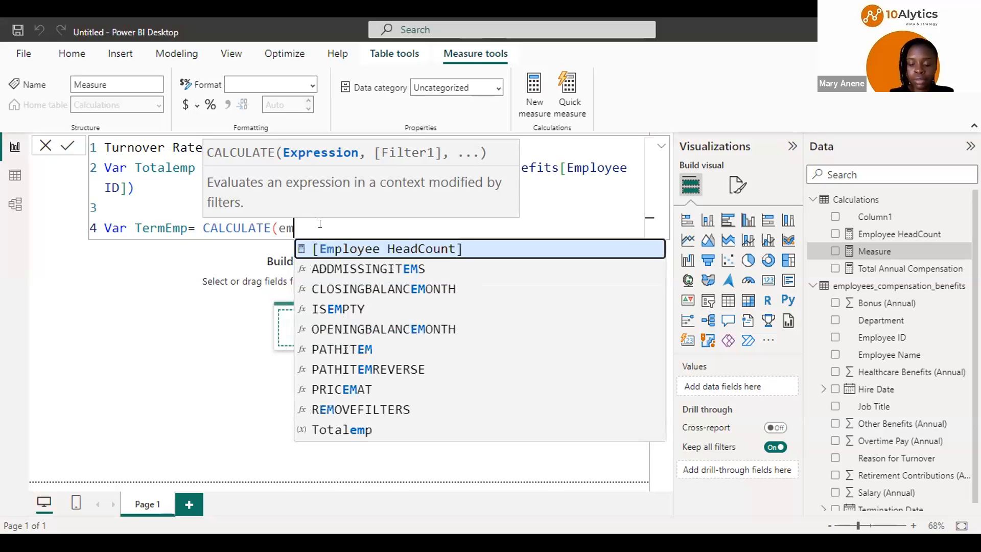
{"action": "type", "text": "plo"}
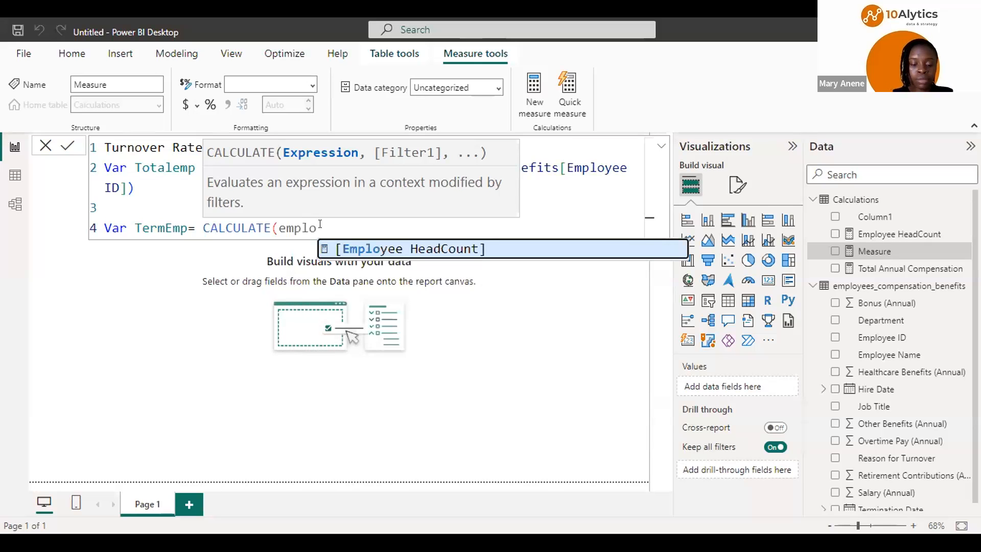
{"action": "type", "text": "y"}
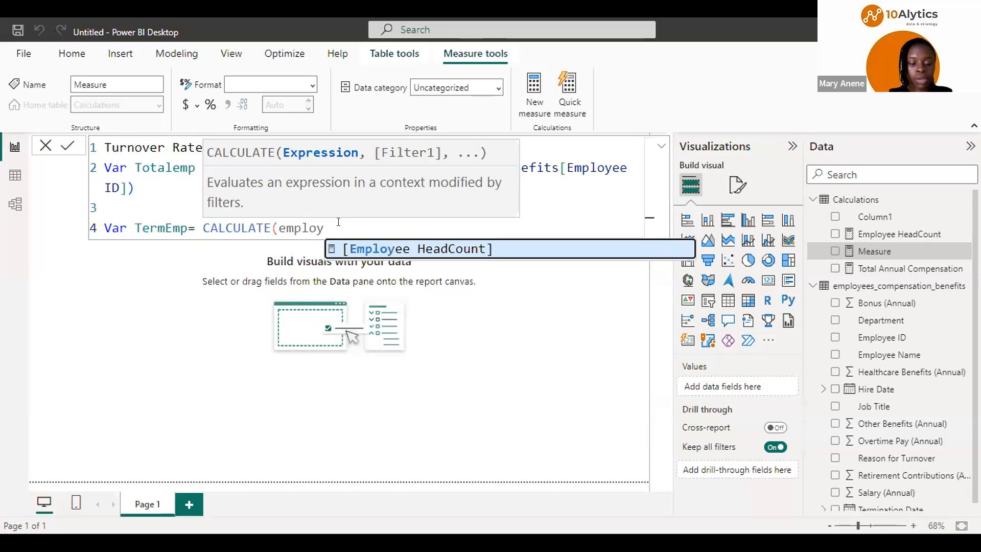
{"action": "type", "text": "e"}
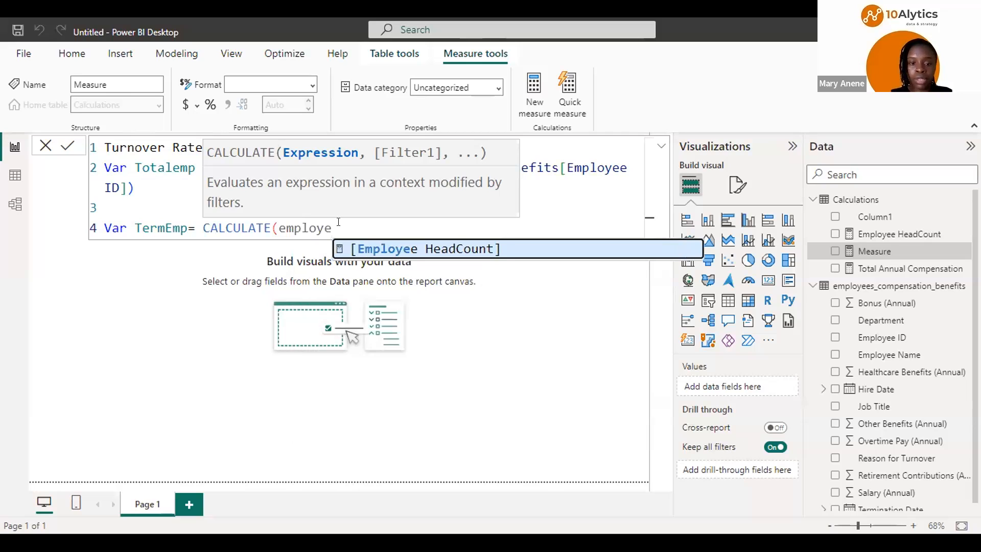
{"action": "type", "text": "e_"}
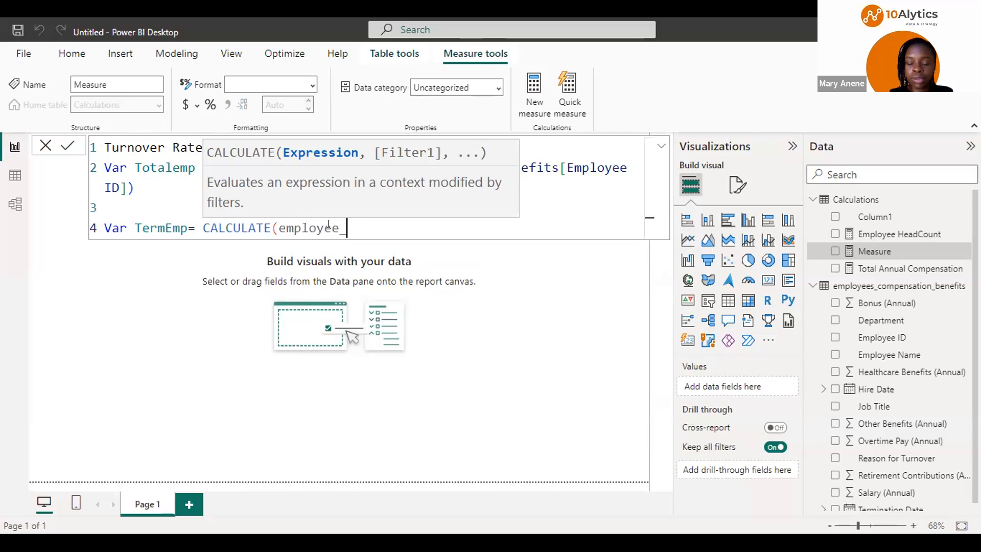
{"action": "double_click", "coordinate": [328, 228]}
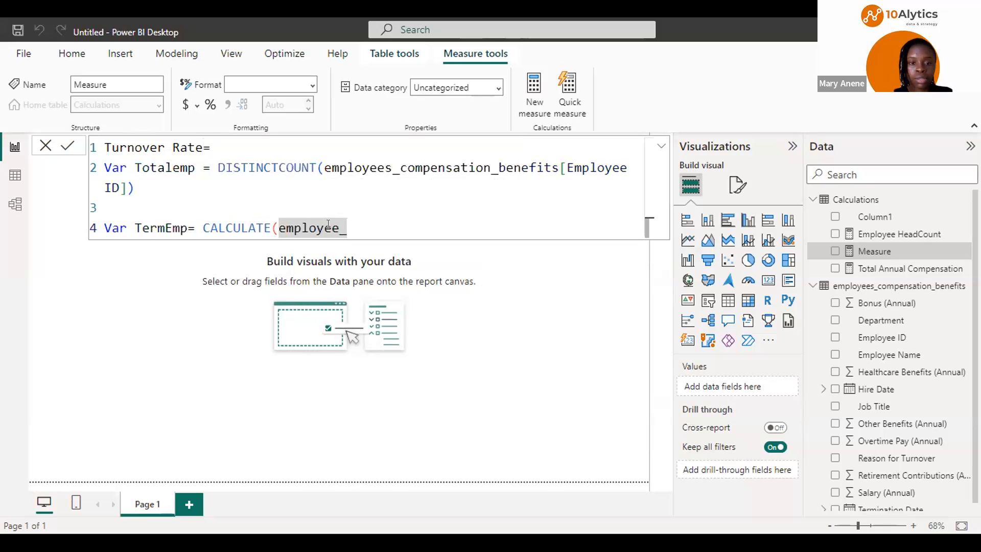
{"action": "type", "text": "employees"}
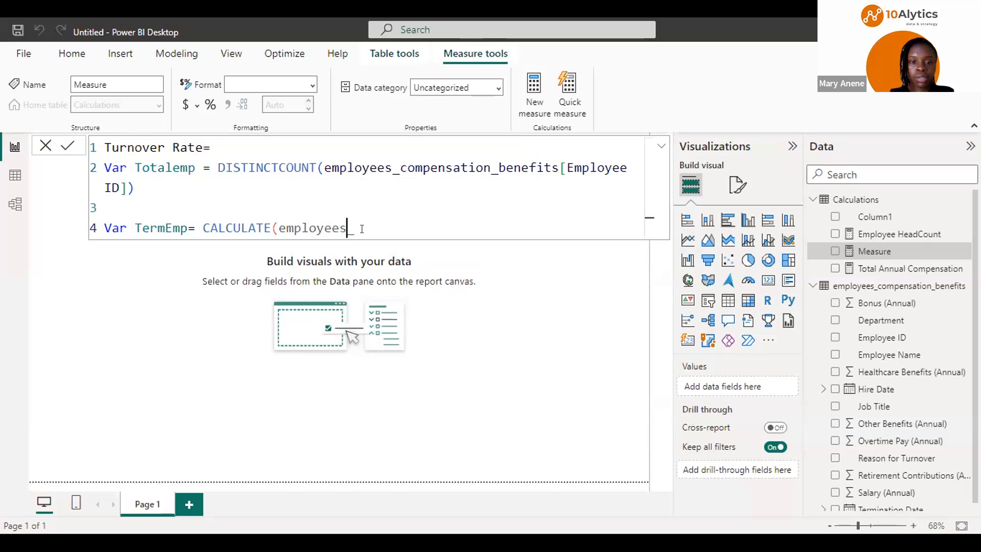
Replace the partial table reference in TermEmp's CALCULATE function with employees_compensation_benefits, copied from the Totalemp line
{"action": "left_click_drag", "start_coordinate": [323, 163], "coordinate": [556, 161]}
{"action": "key", "text": "ctrl+c"}
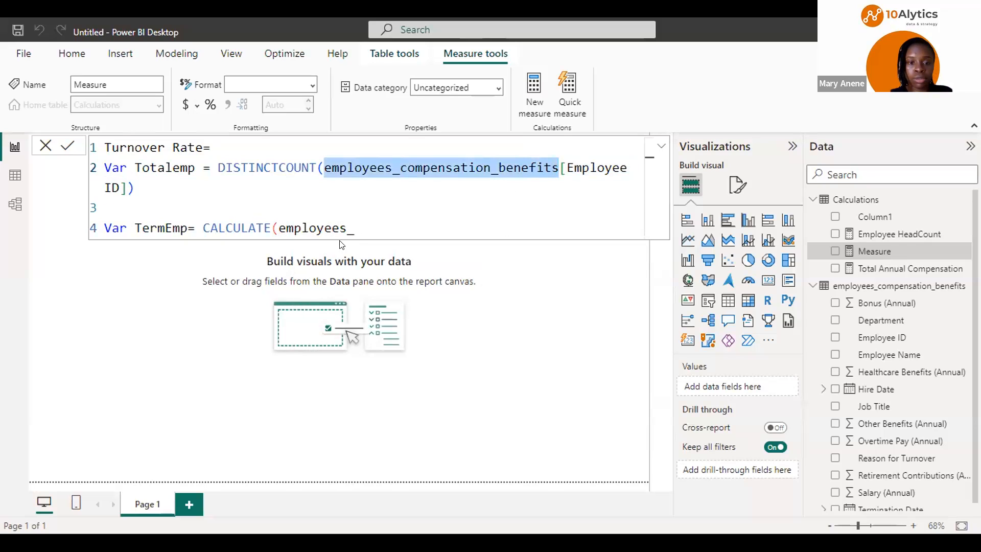
{"action": "left_click", "coordinate": [372, 228]}
{"action": "left_click", "coordinate": [275, 229], "text": "shift"}
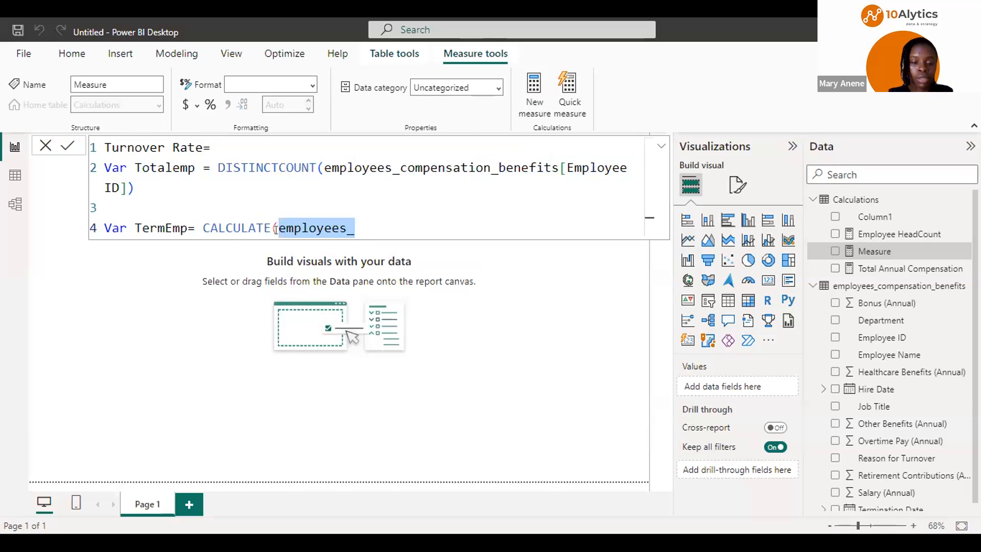
{"action": "key", "text": "ctrl+v"}
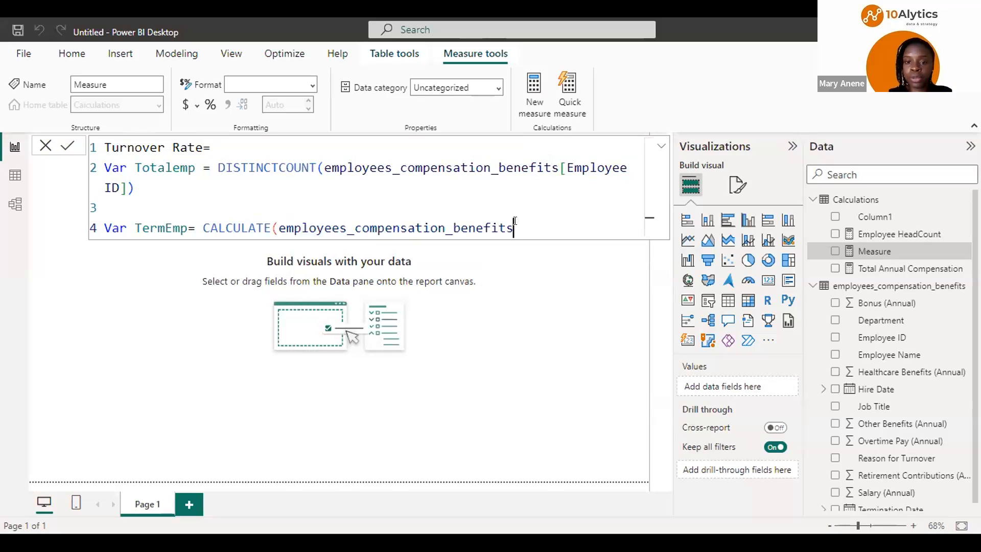
Copy [Employee ID]) from the Totalemp expression and append it to the table name in TermEmp
{"action": "left_click", "coordinate": [558, 167]}
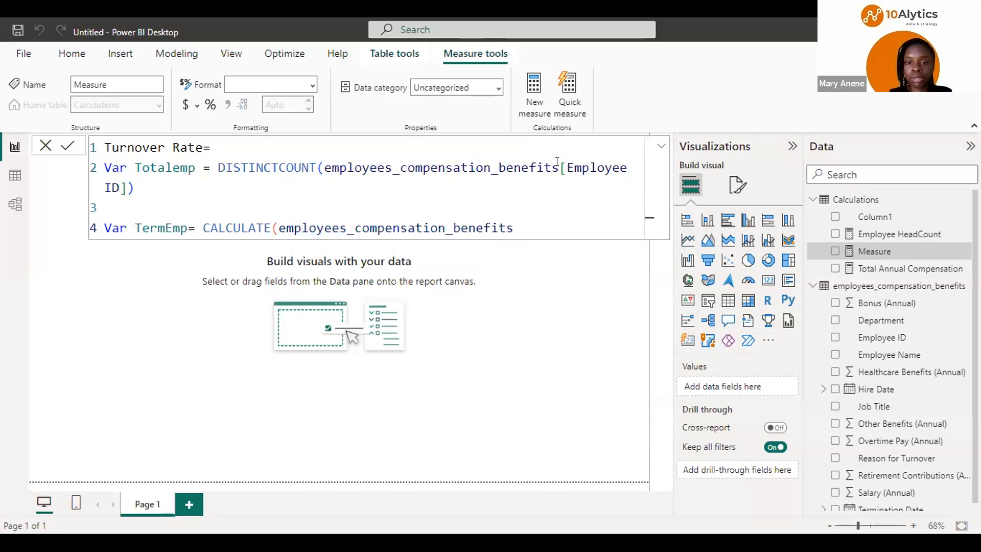
{"action": "left_click", "coordinate": [614, 184], "text": "shift"}
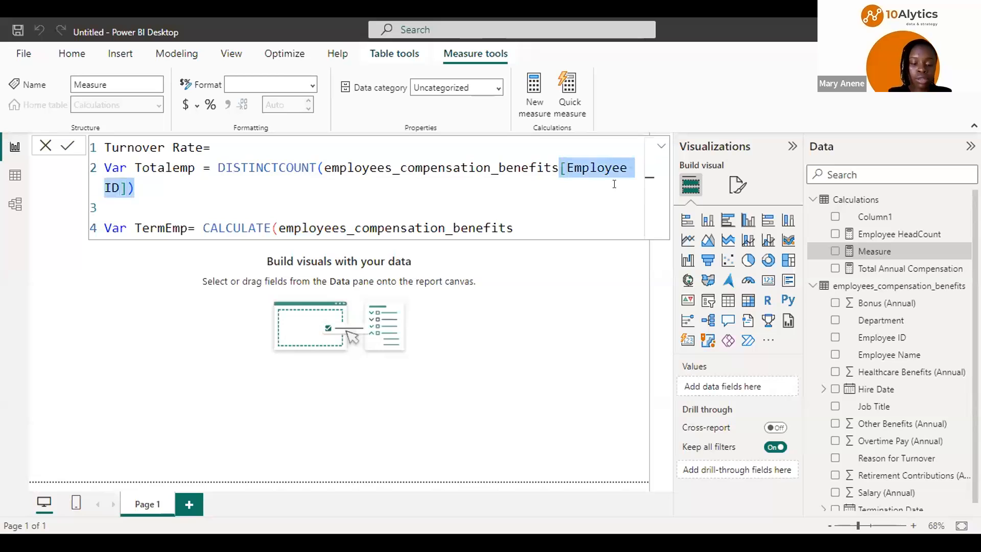
{"action": "key", "text": "ctrl+c"}
{"action": "left_click", "coordinate": [527, 221]}
{"action": "key", "text": "ctrl+v"}
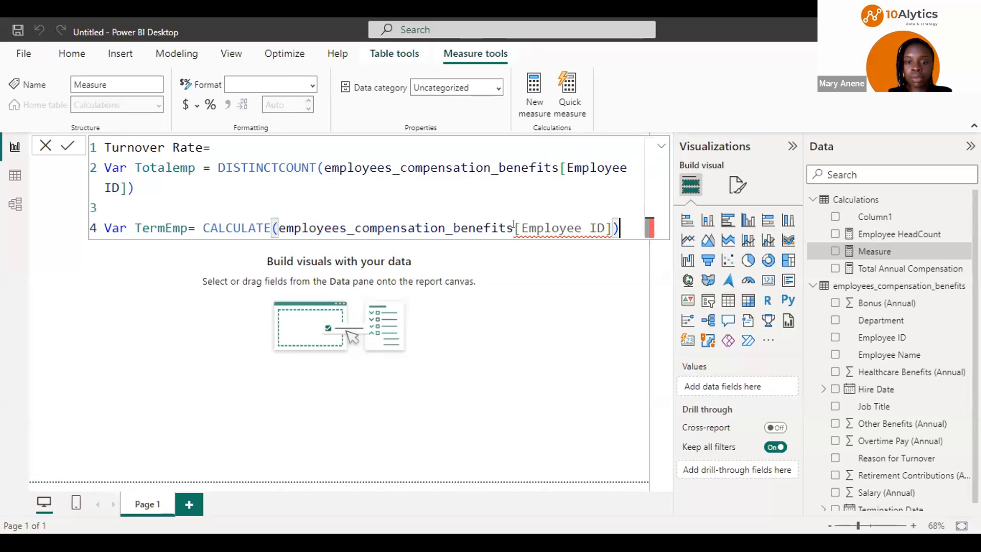
Remove the [Employee ID] column reference from TermEmp's expression, keeping its closing parenthesis
{"action": "left_click", "coordinate": [609, 225]}
{"action": "key", "text": "BackSpace"}
{"action": "key", "text": "BackSpace"}
{"action": "key", "text": "BackSpace"}
{"action": "key", "text": "BackSpace"}
{"action": "key", "text": "BackSpace"}
{"action": "key", "text": "BackSpace"}
{"action": "key", "text": "BackSpace"}
{"action": "key", "text": "BackSpace"}
{"action": "key", "text": "BackSpace"}
{"action": "key", "text": "BackSpace"}
{"action": "key", "text": "BackSpace"}
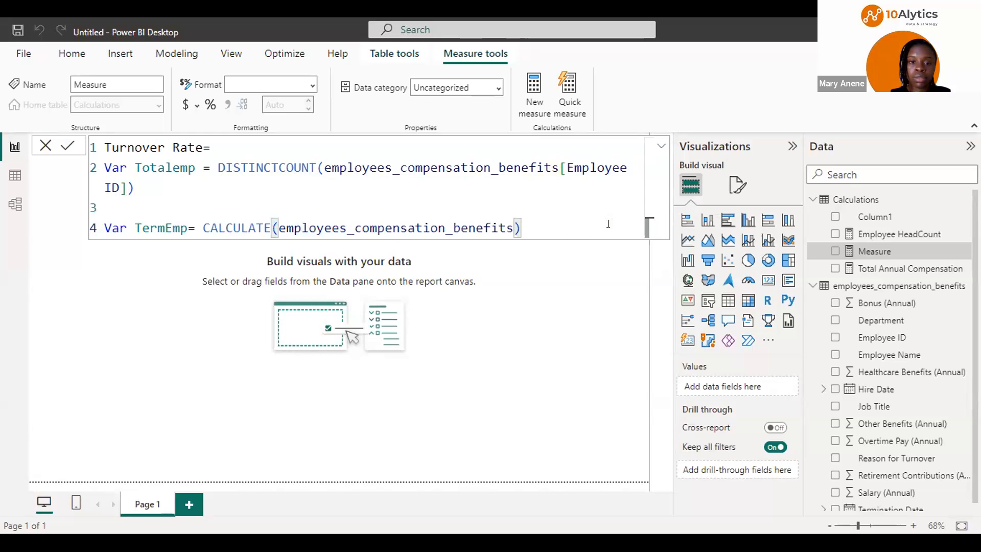
Reinsert [Employee ID]) after the table name in TermEmp and follow it with a comma
{"action": "type", "text": "[e"}
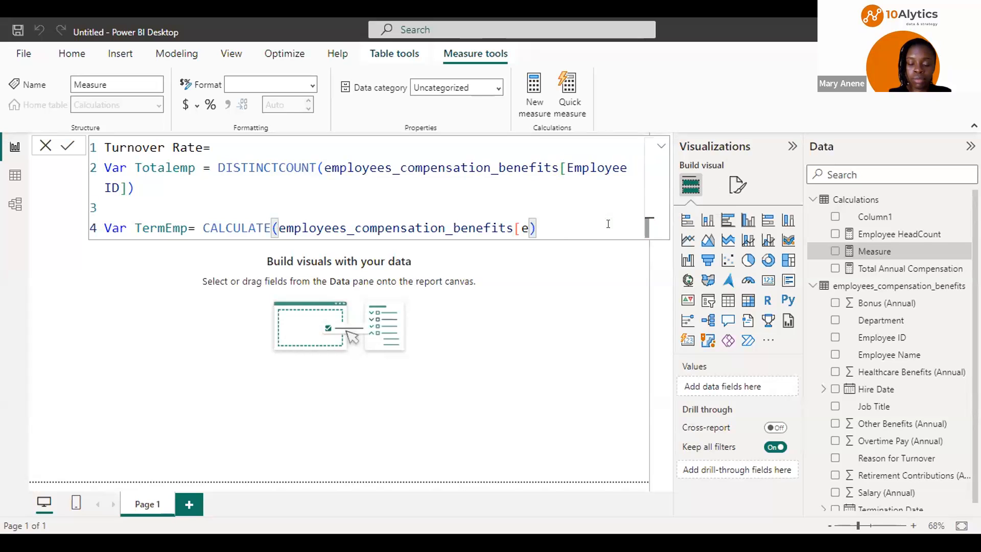
{"action": "key", "text": "BackSpace"}
{"action": "key", "text": "BackSpace"}
{"action": "key", "text": "ctrl+v"}
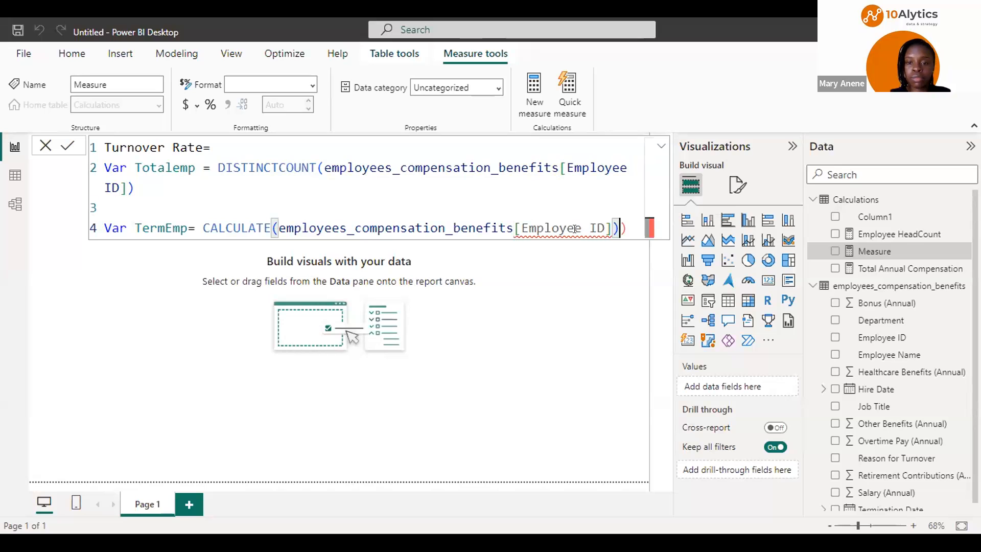
{"action": "key", "text": "Delete"}
{"action": "type", "text": ","}
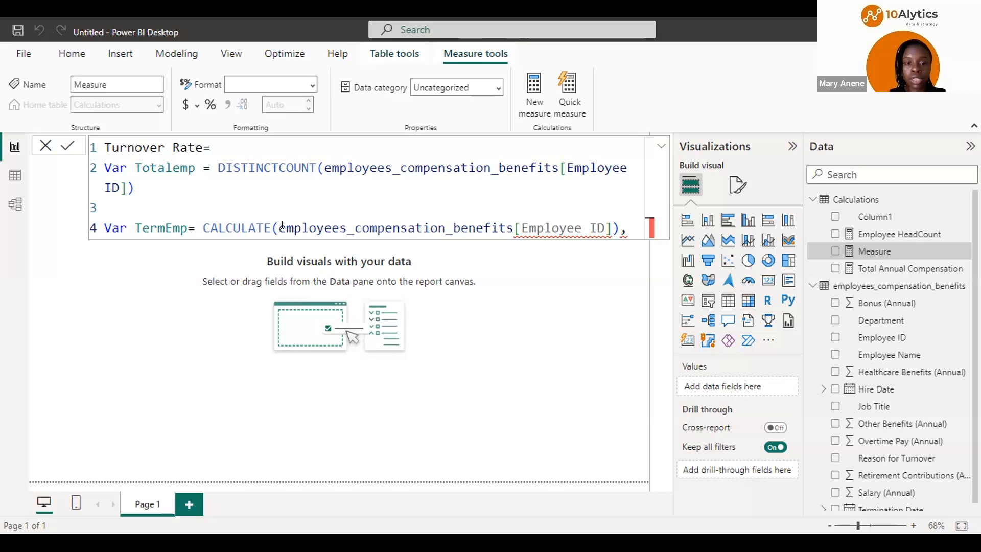
Add a space before TermEmp's equals sign and delete everything after the table name in its CALCULATE function
{"action": "double_click", "coordinate": [511, 225]}
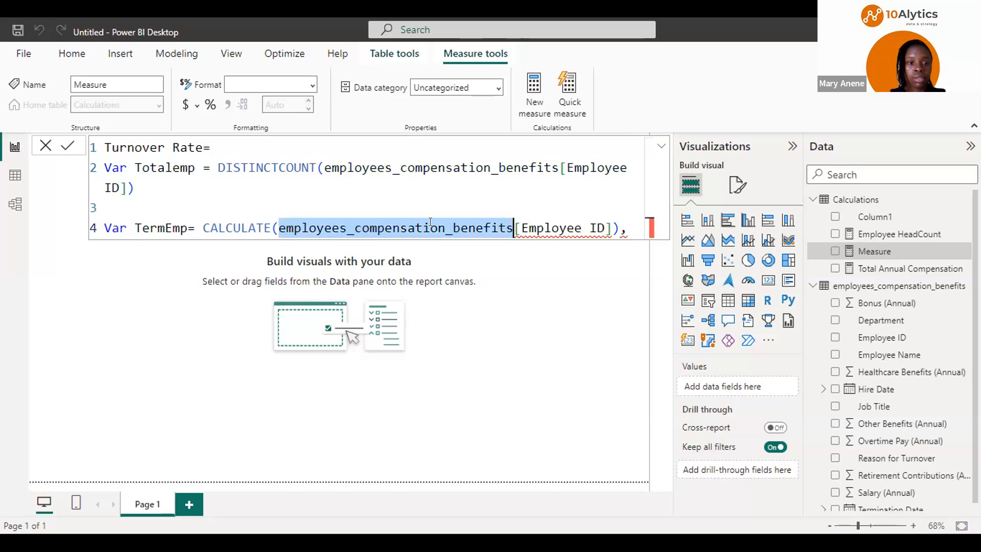
{"action": "left_click", "coordinate": [187, 225]}
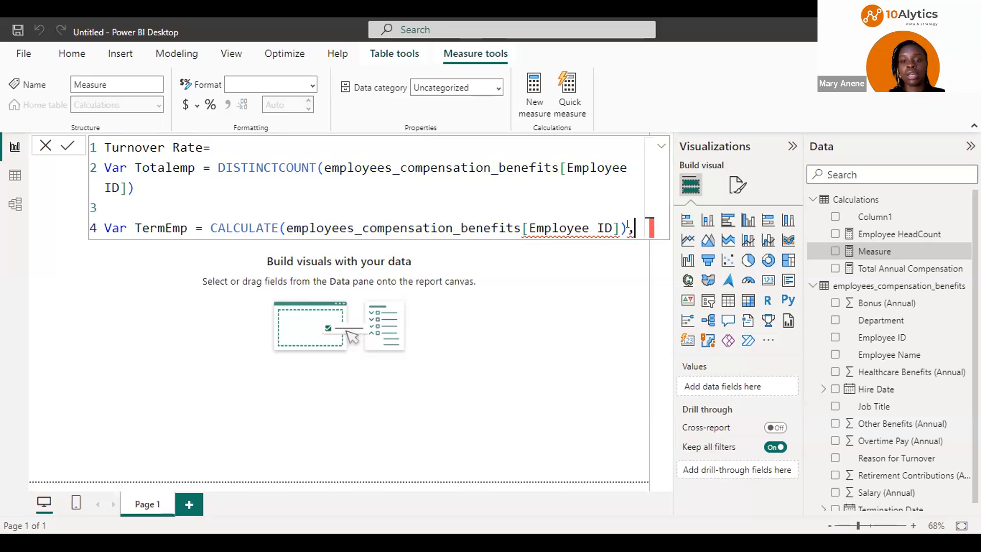
{"action": "left_click_drag", "start_coordinate": [626, 225], "coordinate": [526, 230]}
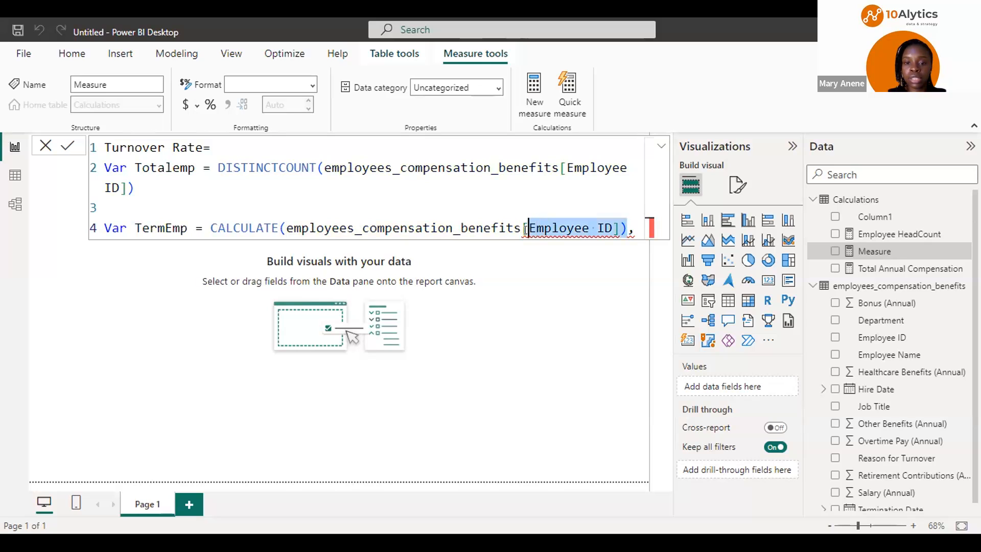
{"action": "key", "text": "BackSpace"}
{"action": "key", "text": "BackSpace"}
{"action": "key", "text": "Delete"}
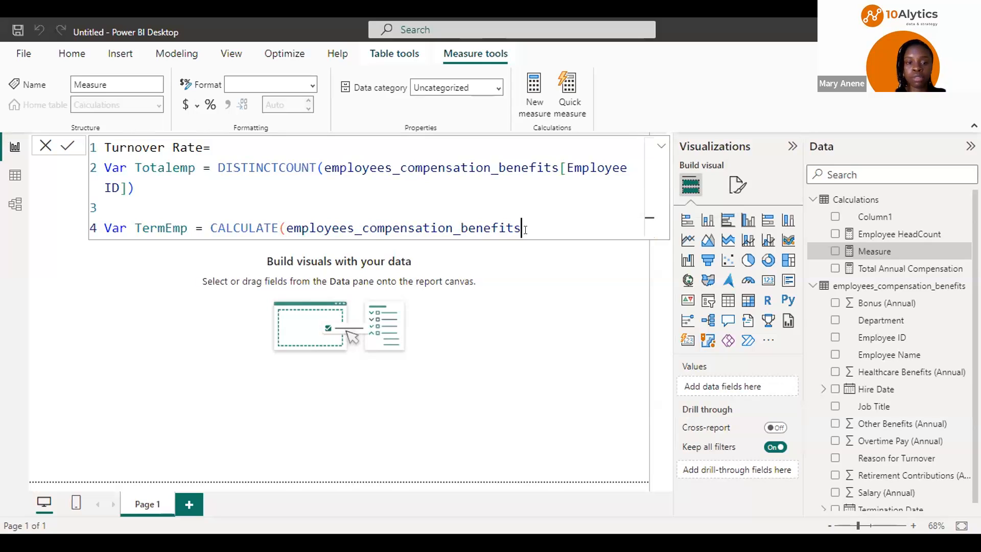
{"action": "key", "text": "BackSpace"}
{"action": "type", "text": "s"}
{"action": "left_click", "coordinate": [284, 225]}
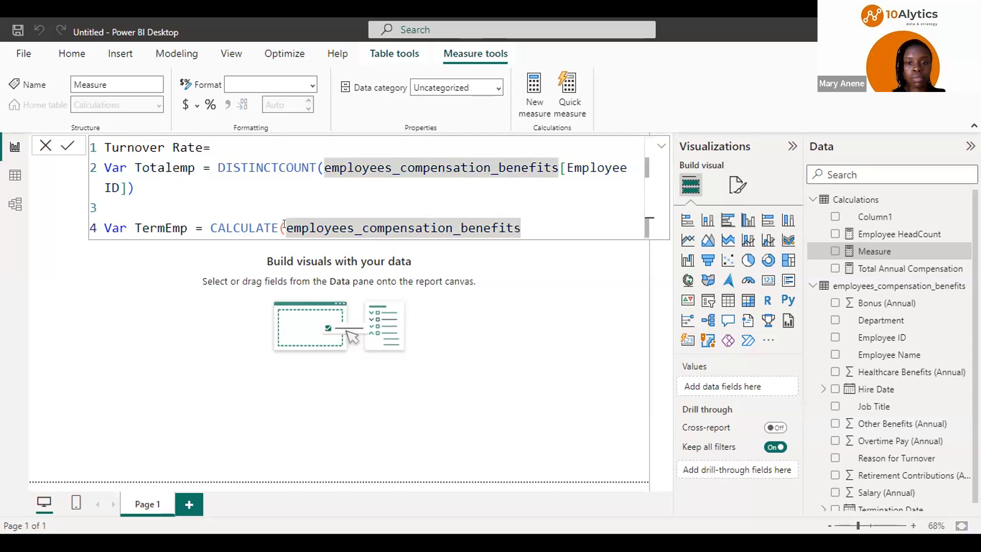
{"action": "left_click", "coordinate": [138, 187]}
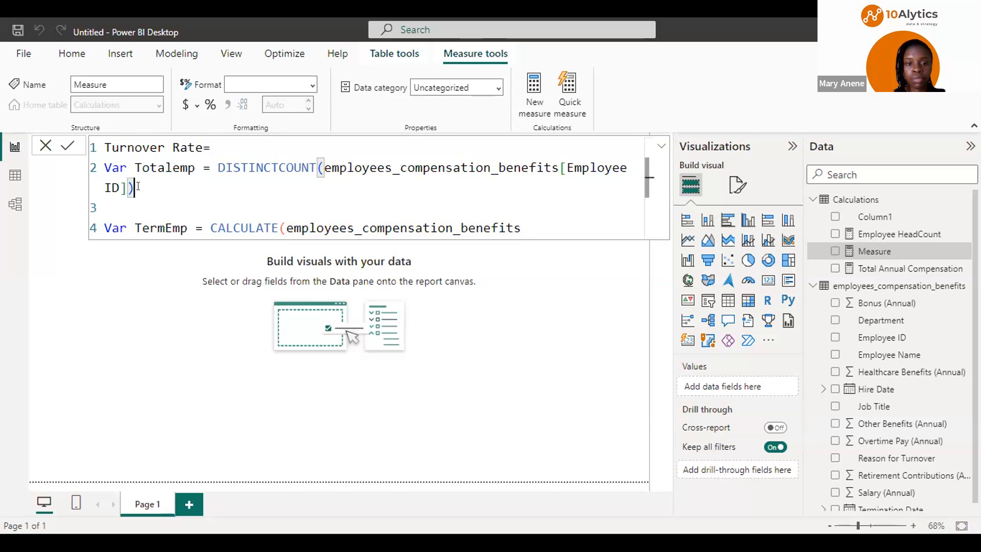
{"action": "type", "text": ","}
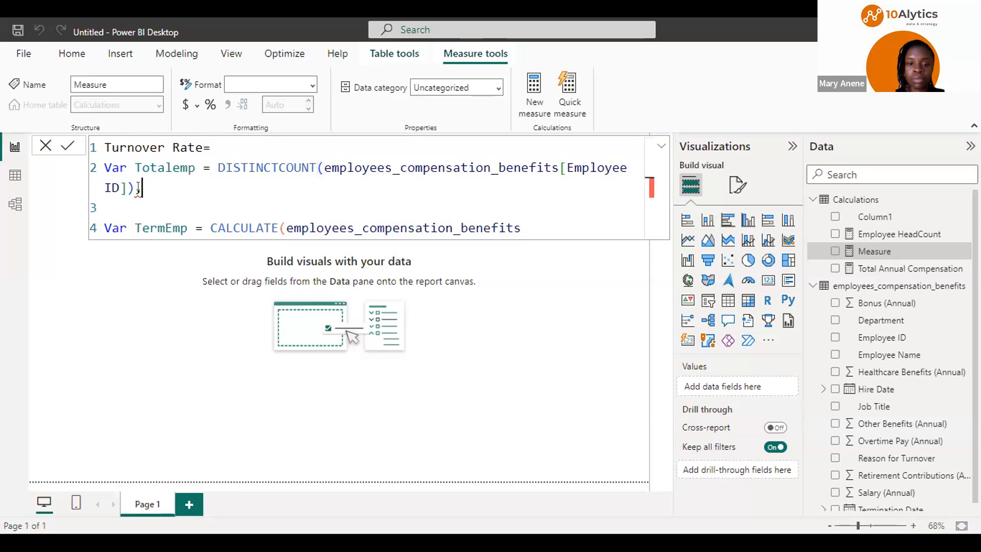
{"action": "key", "text": "BackSpace"}
{"action": "key", "text": "ctrl+End"}
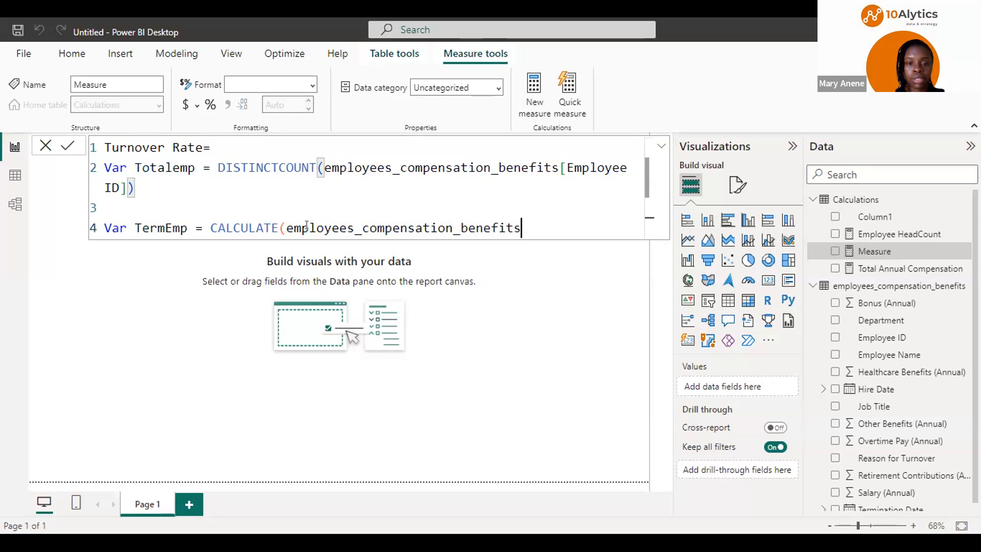
Clear the table reference from TermEmp's expression and reselect the CALCULATE function from the suggestions
{"action": "left_click", "coordinate": [293, 226], "text": "shift"}
{"action": "left_click", "coordinate": [285, 226], "text": "shift"}
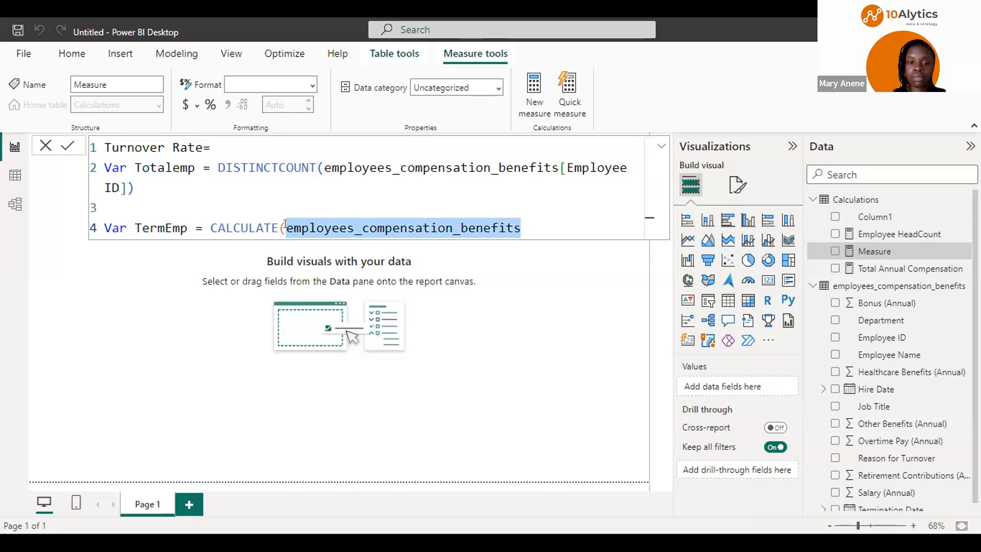
{"action": "key", "text": "BackSpace"}
{"action": "key", "text": "BackSpace"}
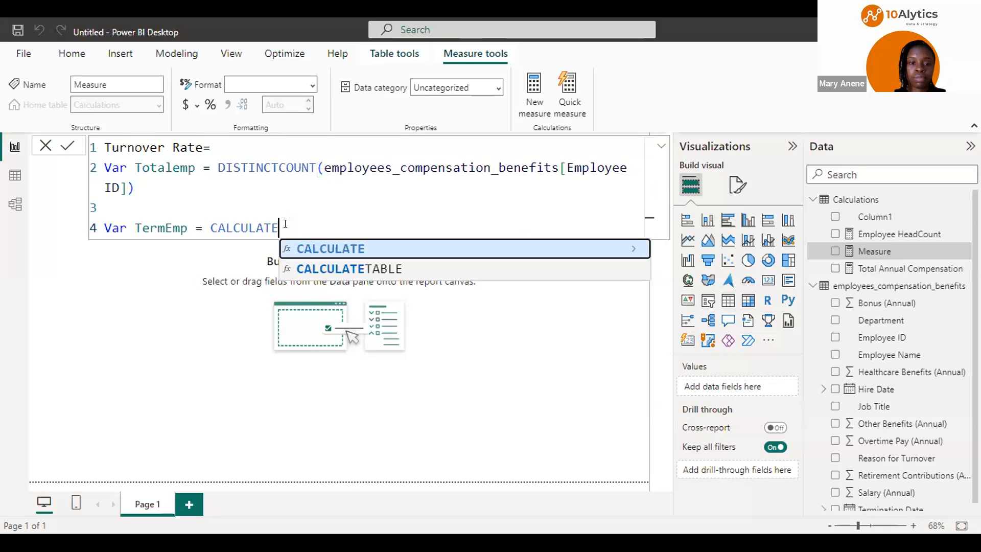
{"action": "left_click", "coordinate": [334, 247]}
{"action": "type", "text": "[Employee ID])"}
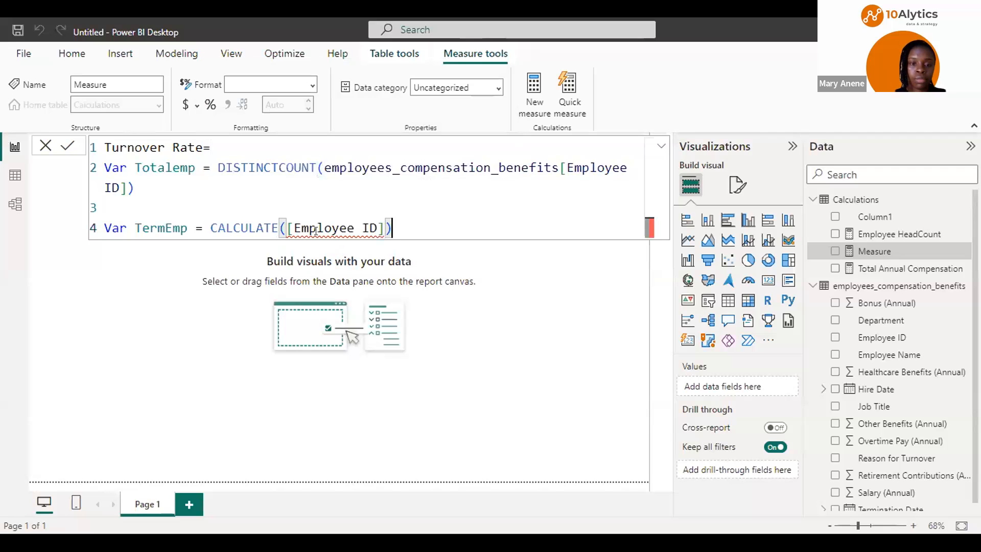
{"action": "left_click_drag", "start_coordinate": [285, 226], "coordinate": [433, 218]}
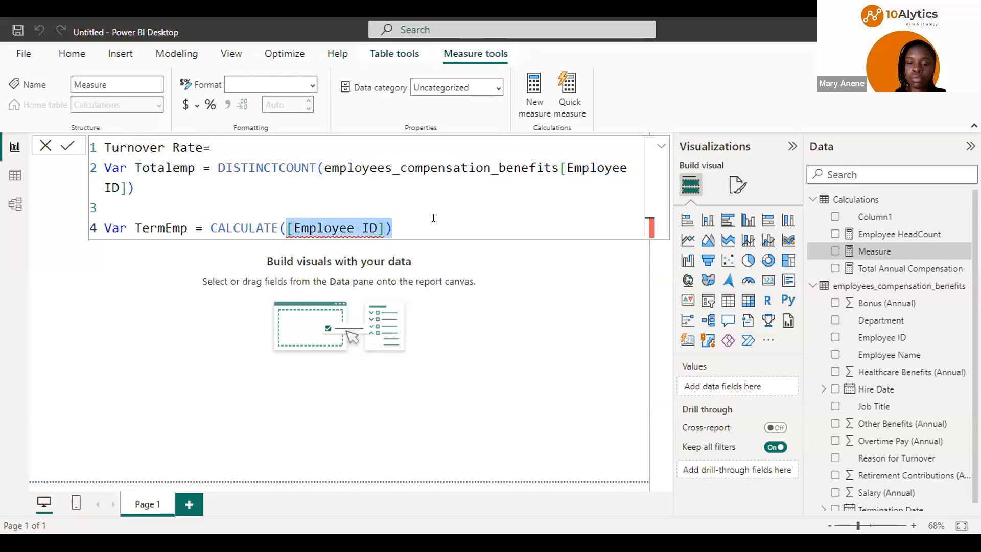
{"action": "key", "text": "BackSpace"}
Copy employees_compensation_benefits[Employee ID] from Totalemp into TermEmp's CALCULATE function, followed by a closing parenthesis and comma
{"action": "left_click_drag", "start_coordinate": [324, 167], "coordinate": [126, 186]}
{"action": "key", "text": "ctrl+c"}
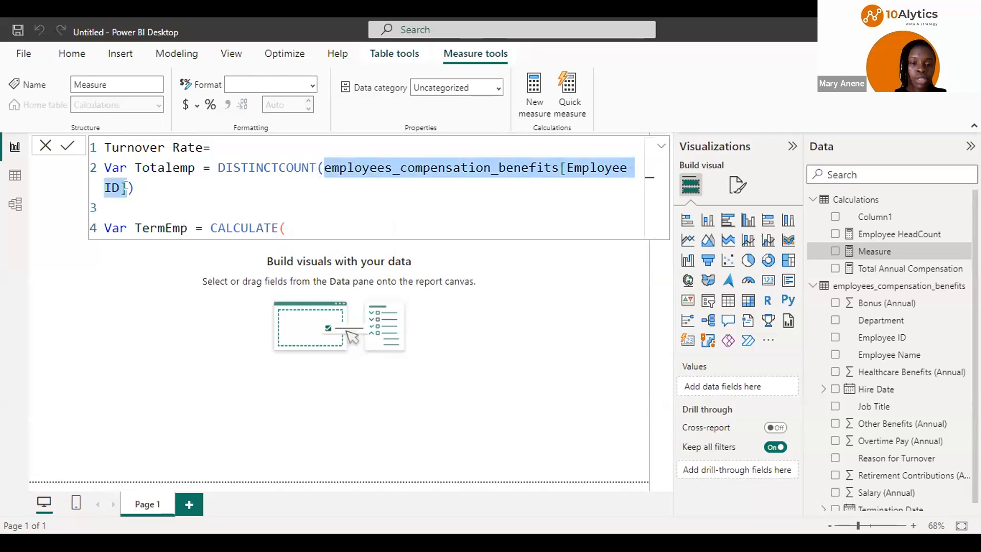
{"action": "left_click", "coordinate": [285, 226]}
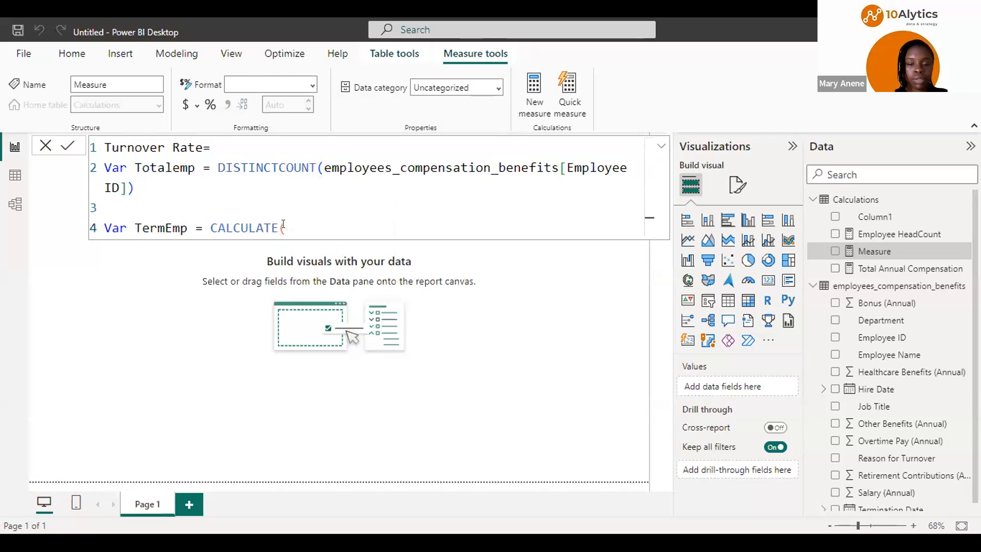
{"action": "key", "text": "ctrl+v"}
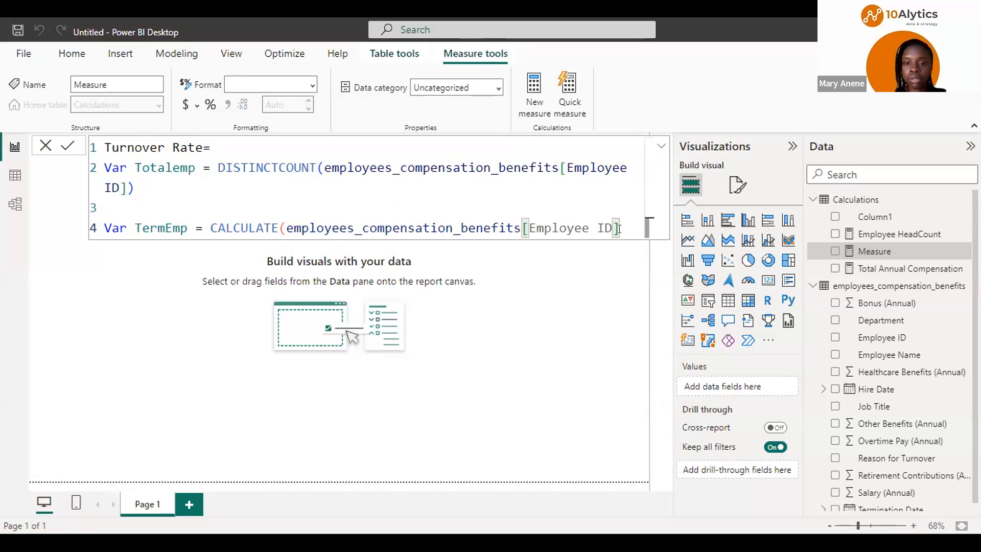
{"action": "type", "text": ","}
{"action": "key", "text": "BackSpace"}
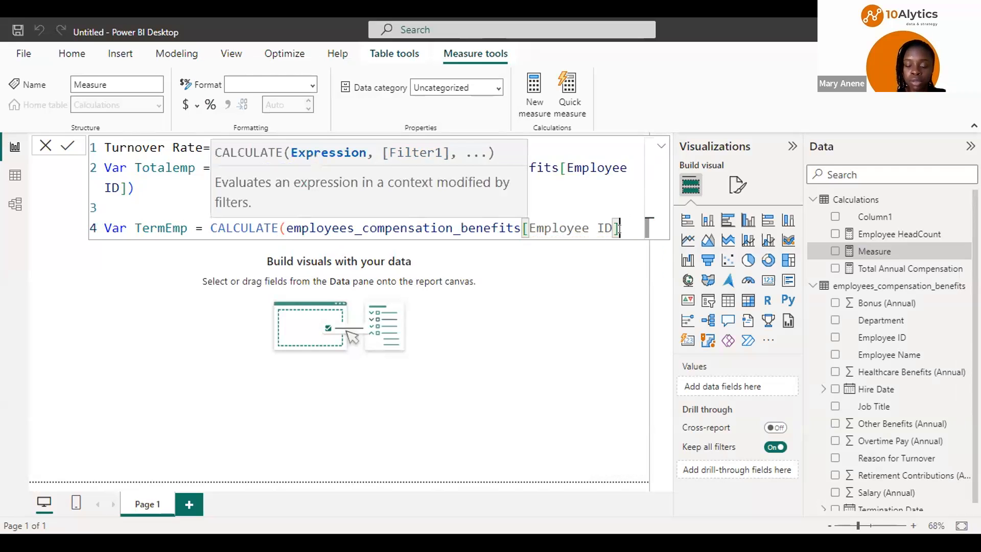
{"action": "type", "text": "),"}
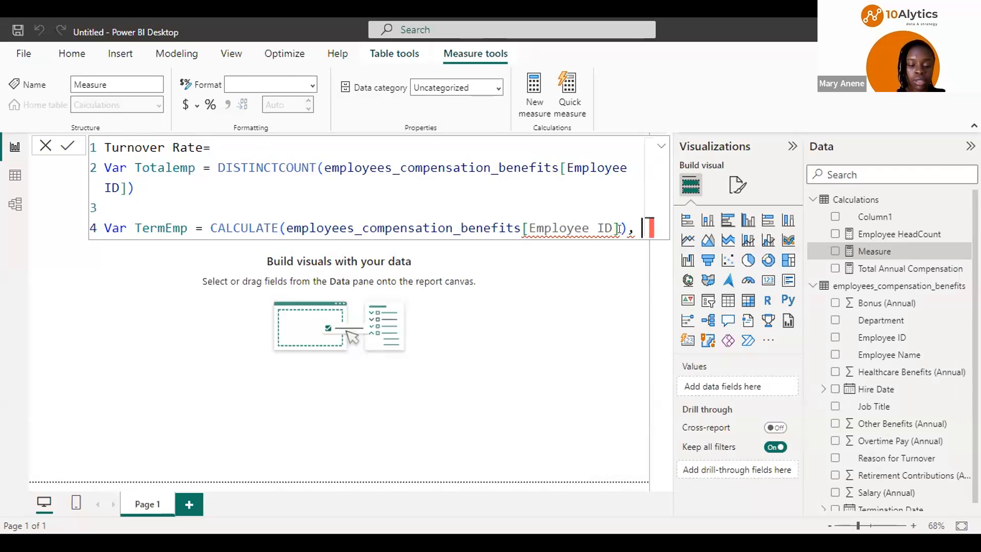
Enter employees_compensation_benefits[Termination_Date]) after the comma in the TermEmp expression
{"action": "type", "text": "employees_compensation_benefits[Employee ID]"}
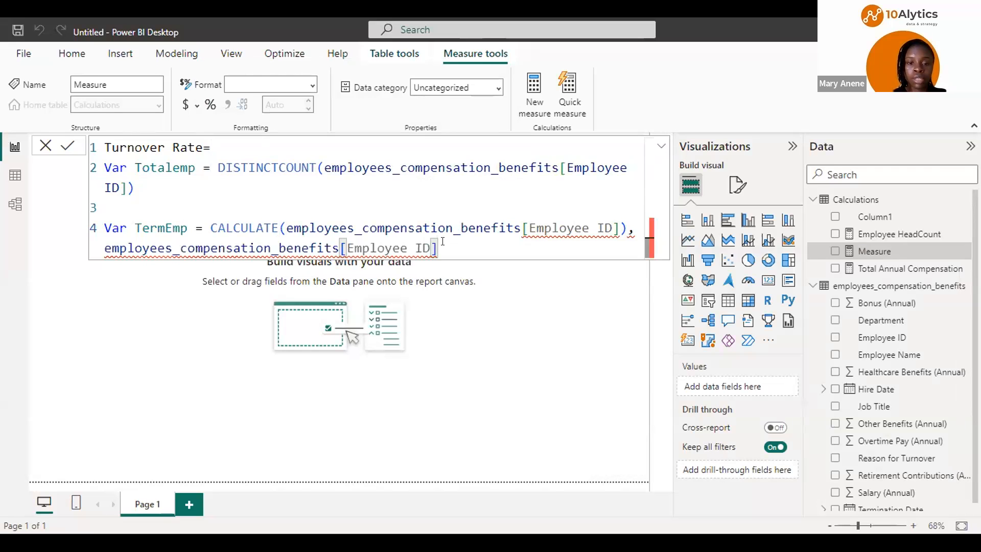
{"action": "left_click", "coordinate": [346, 247], "text": "shift"}
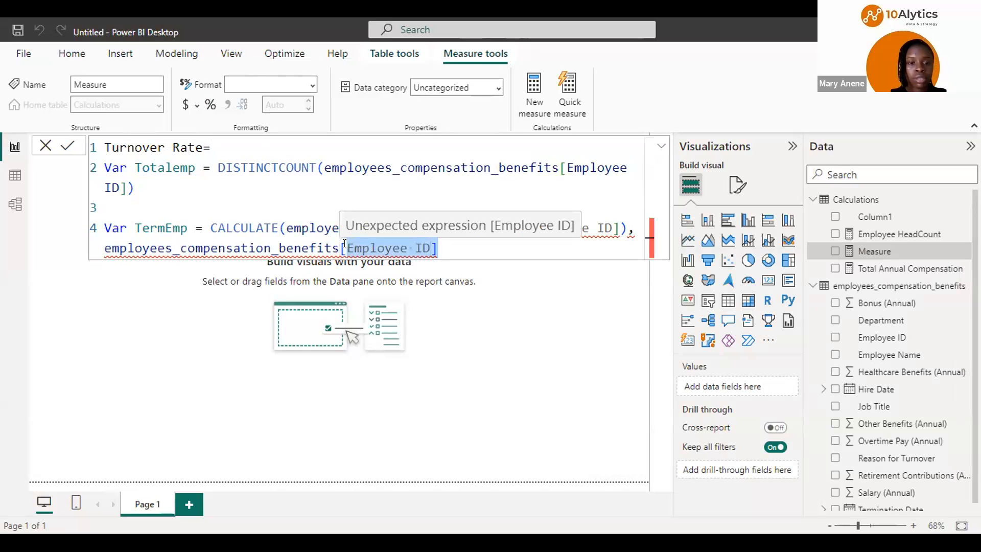
{"action": "key", "text": "BackSpace"}
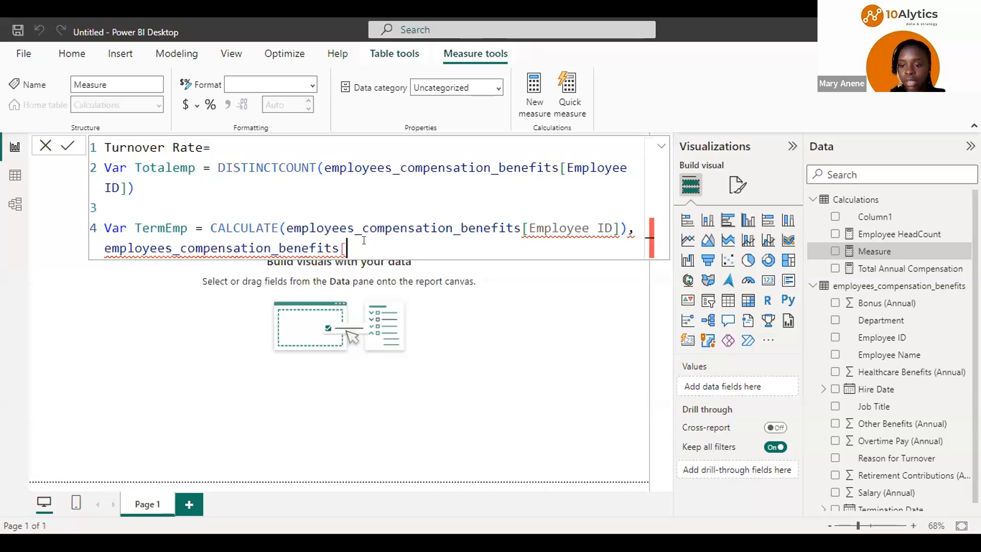
{"action": "type", "text": "Ter"}
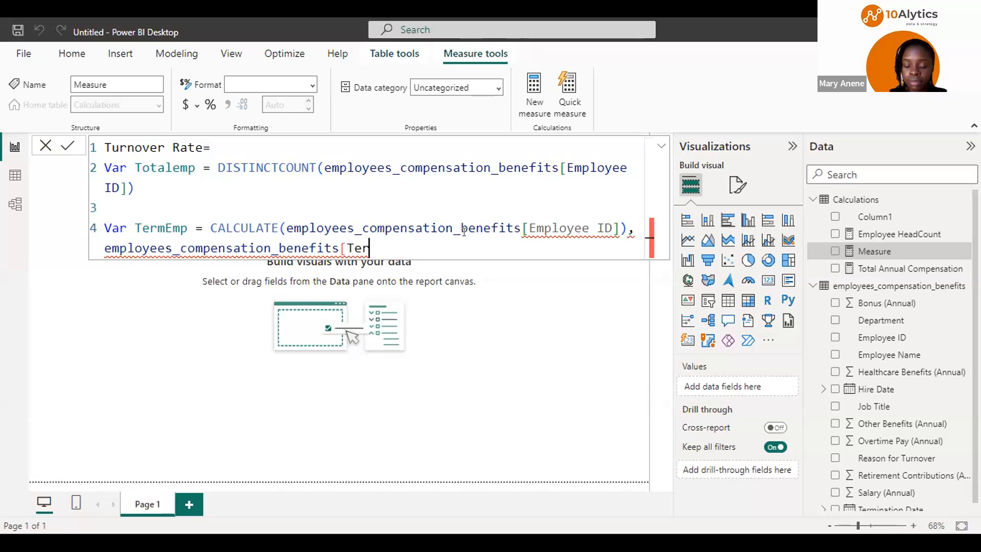
{"action": "type", "text": "mination"}
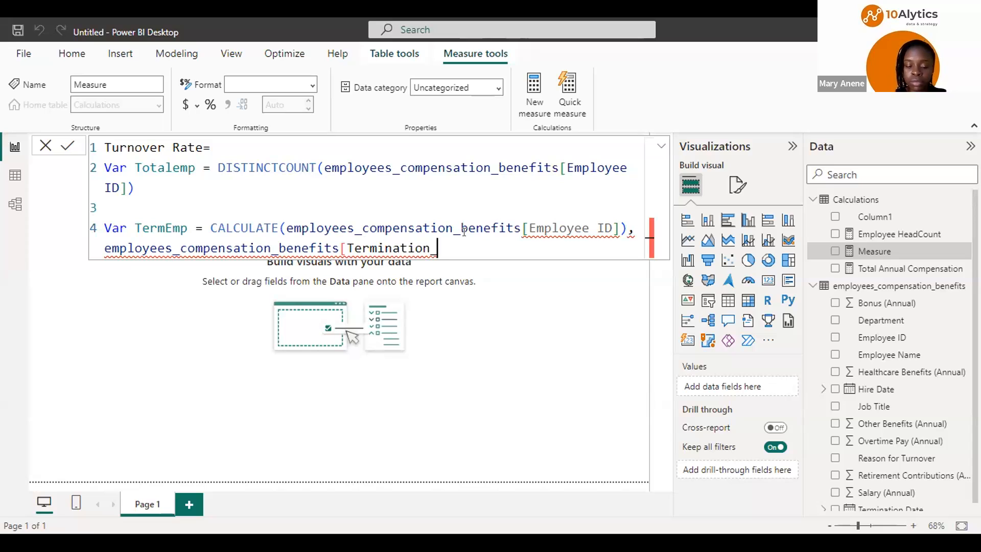
{"action": "type", "text": " Date])"}
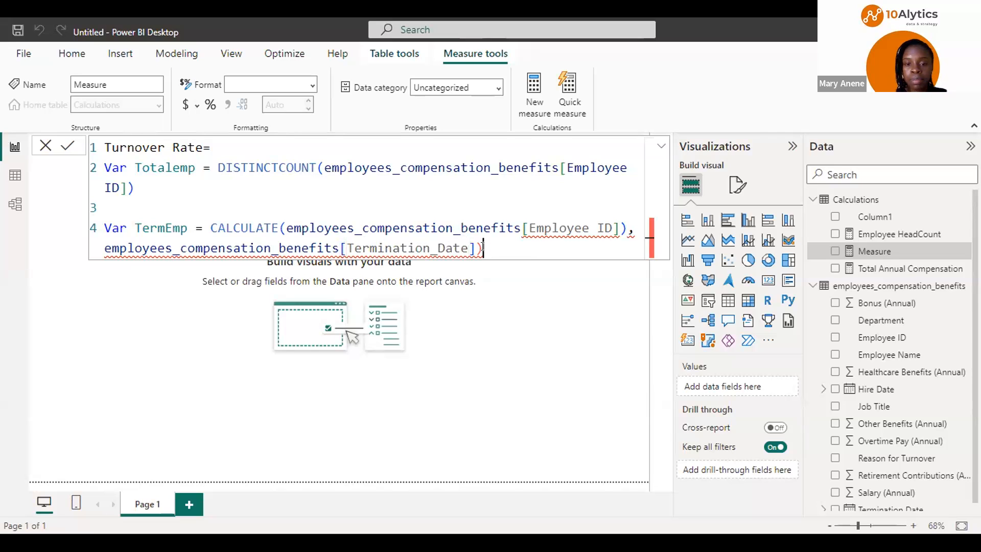
Compare Termination_Date with BLANK() inside the closing parenthesis of TermEmp's CALCULATE filter
{"action": "left_click", "coordinate": [475, 249]}
{"action": "type", "text": "="}
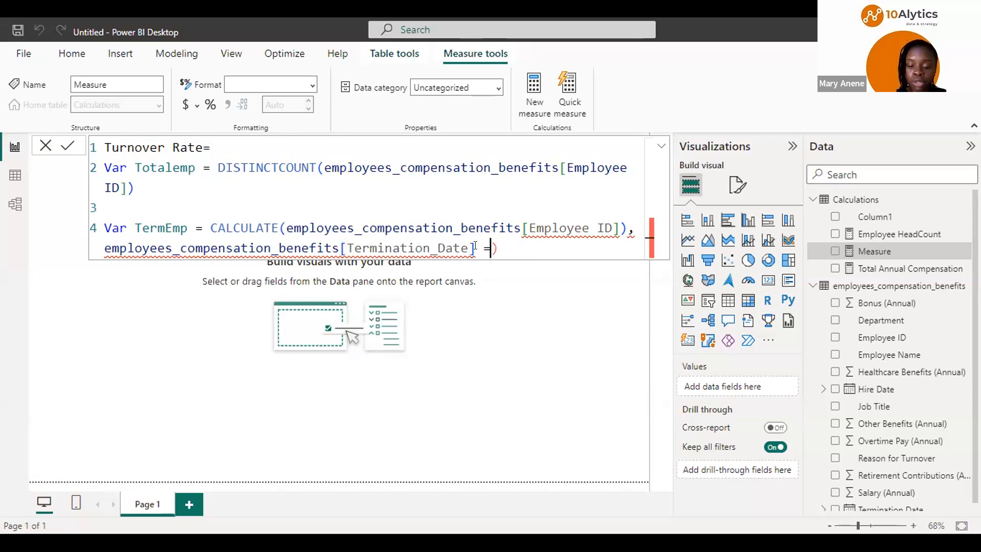
{"action": "type", "text": " Bla"}
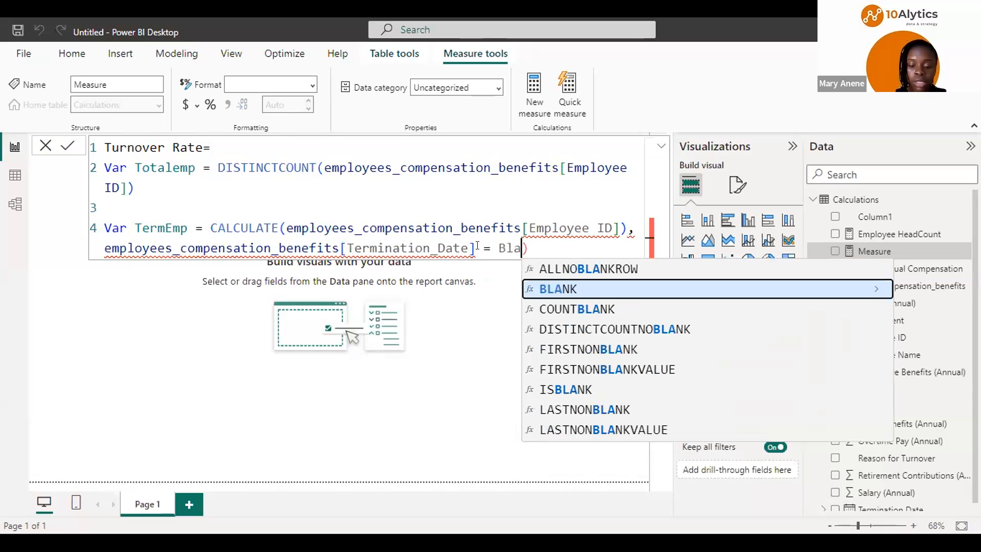
{"action": "left_click", "coordinate": [557, 289]}
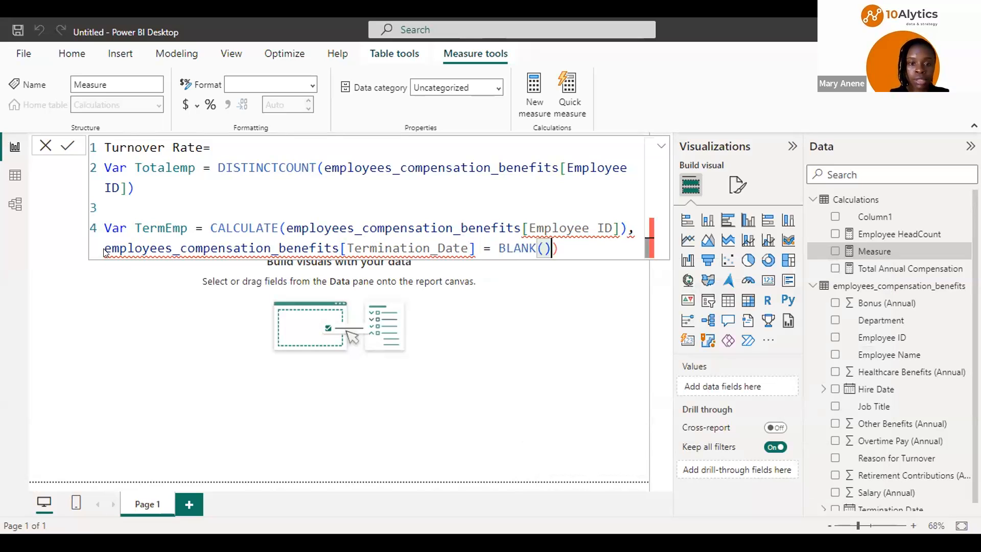
{"action": "type", "text": "("}
{"action": "key", "text": "BackSpace"}
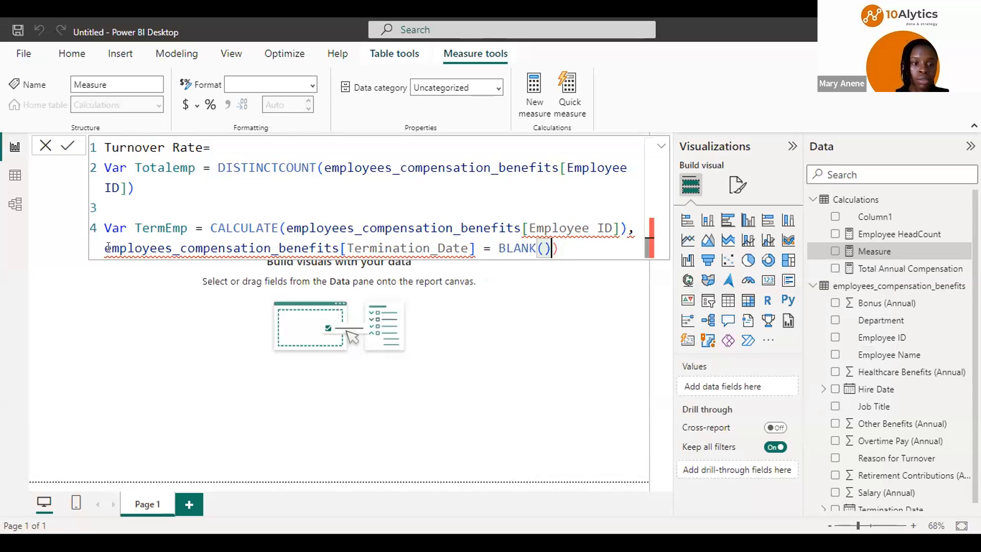
Wrap the Termination_Date = BLANK() condition in Not ( ) and add a closing parenthesis to end the CALCULATE function
{"action": "left_click", "coordinate": [102, 245]}
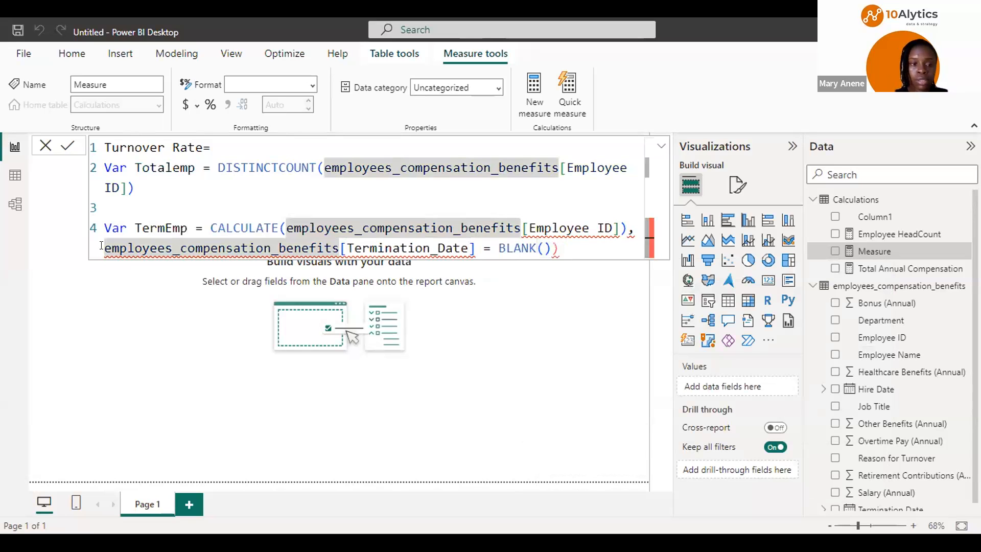
{"action": "type", "text": "("}
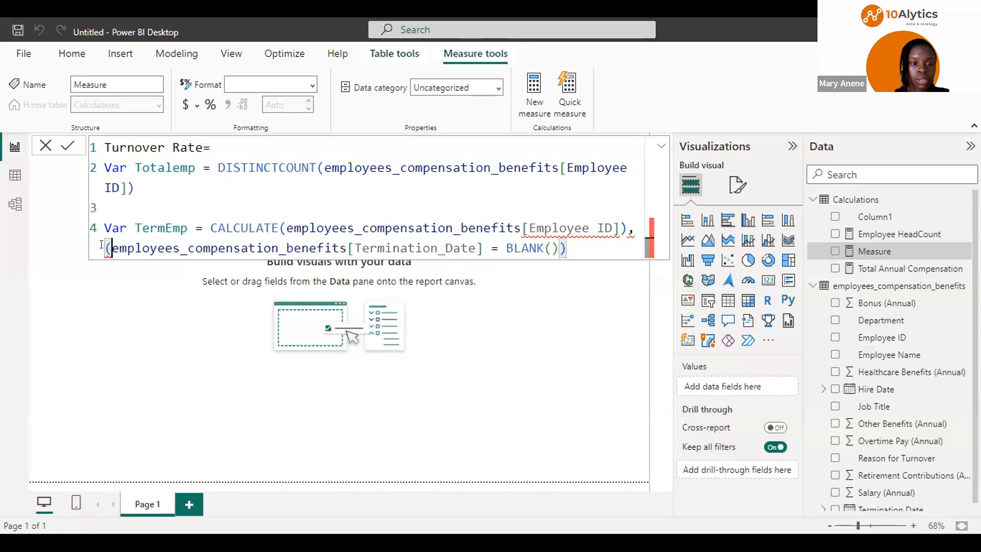
{"action": "type", "text": "N"}
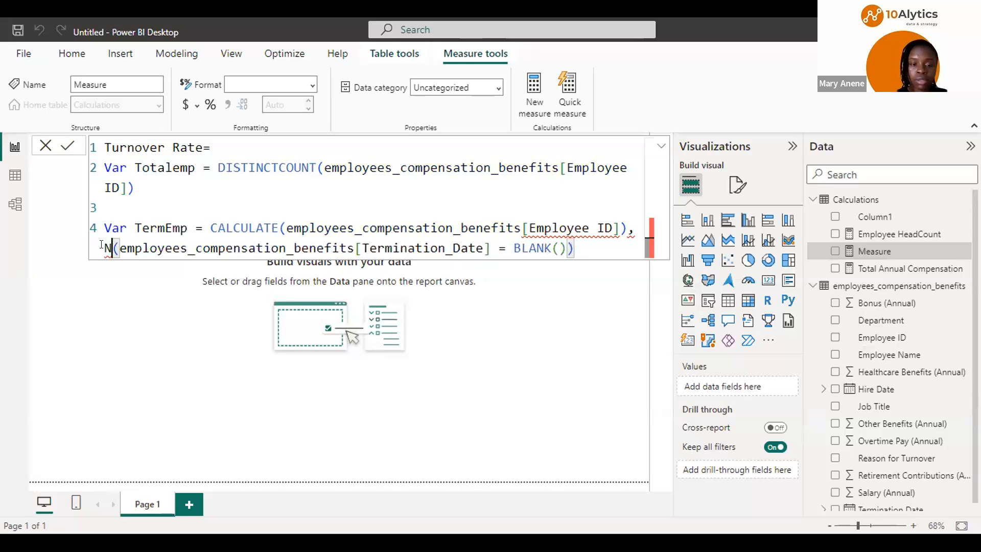
{"action": "type", "text": "ot"}
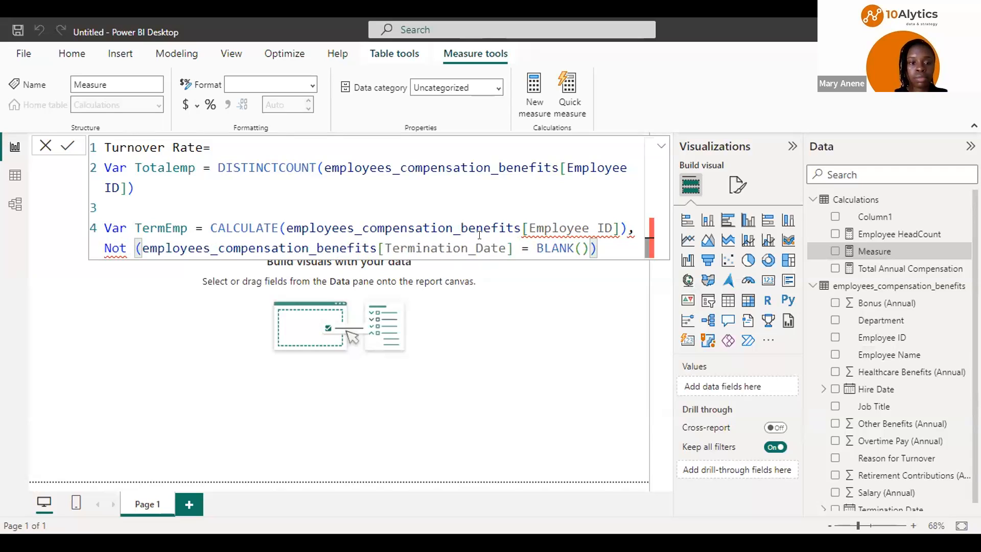
{"action": "left_click", "coordinate": [609, 242]}
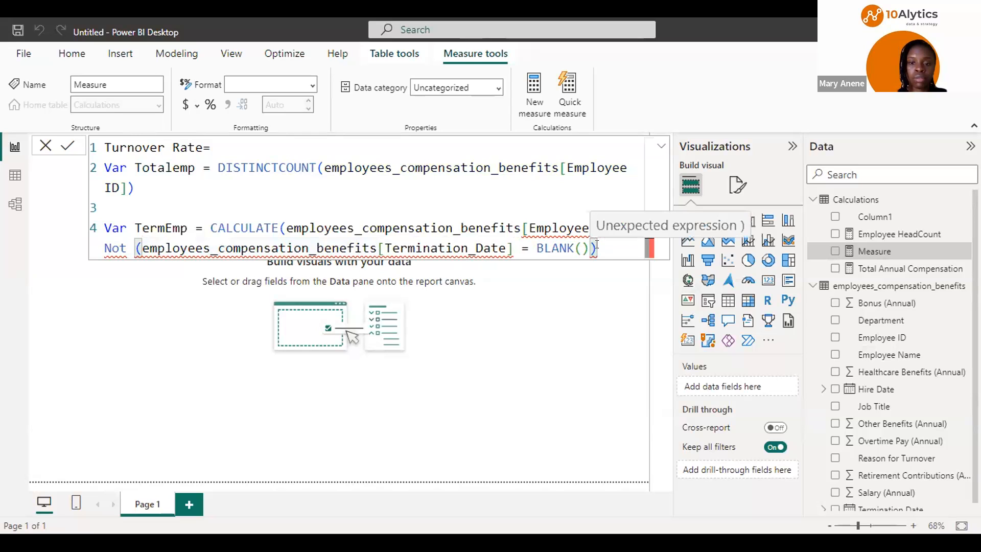
{"action": "type", "text": ")"}
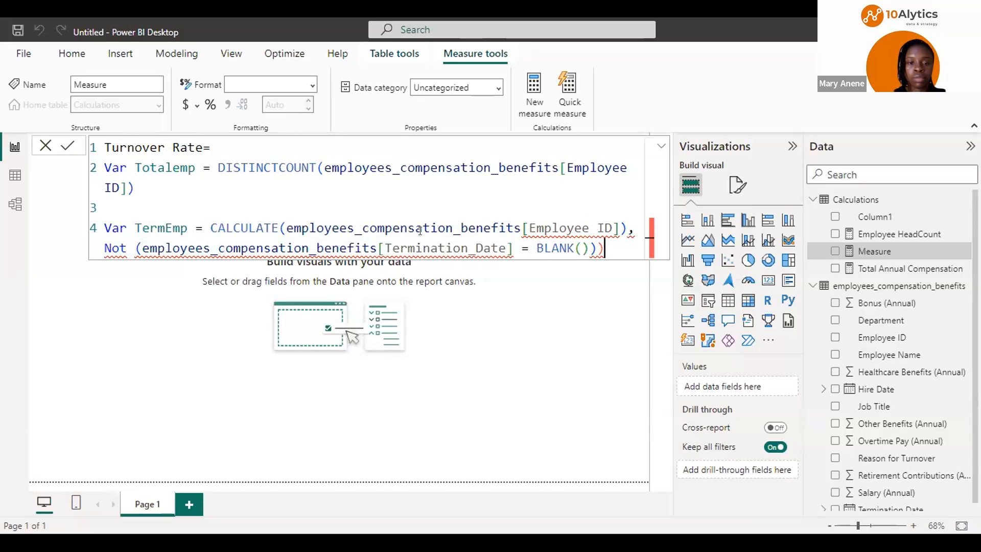
Insert the DISTINCTCOUNT function before employees_compensation_benefits[Employee ID] in TermEmp's CALCULATE expression
{"action": "left_click", "coordinate": [284, 225]}
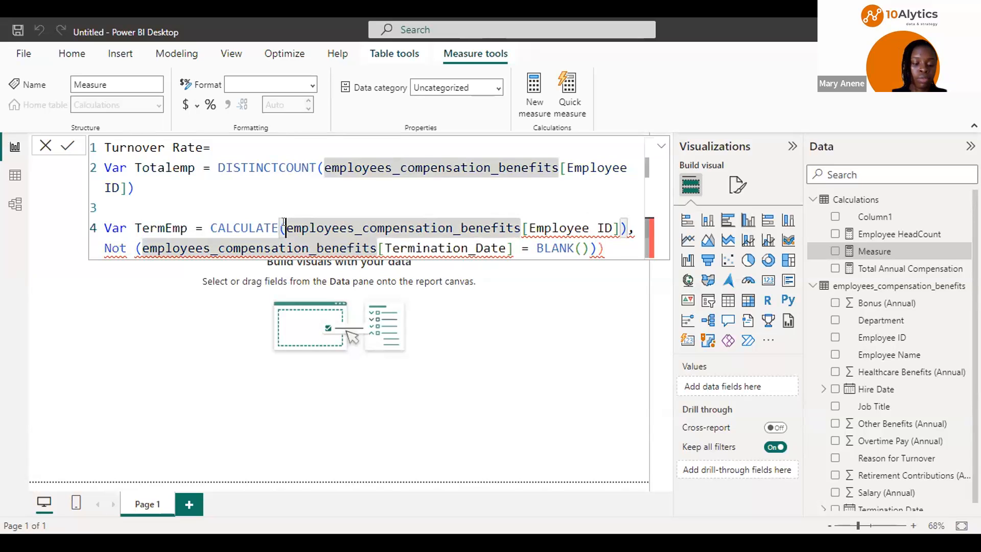
{"action": "type", "text": "S"}
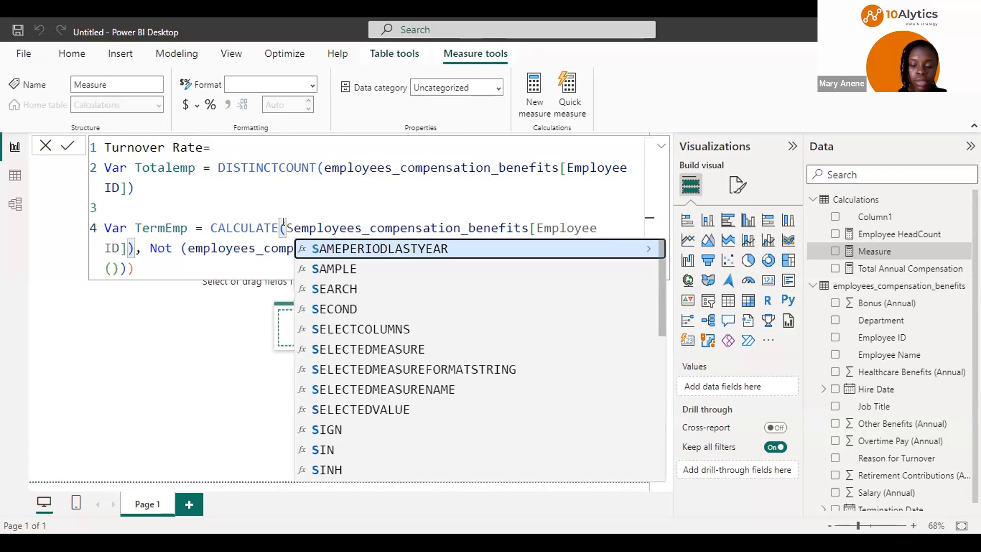
{"action": "key", "text": "BackSpace"}
{"action": "type", "text": "d"}
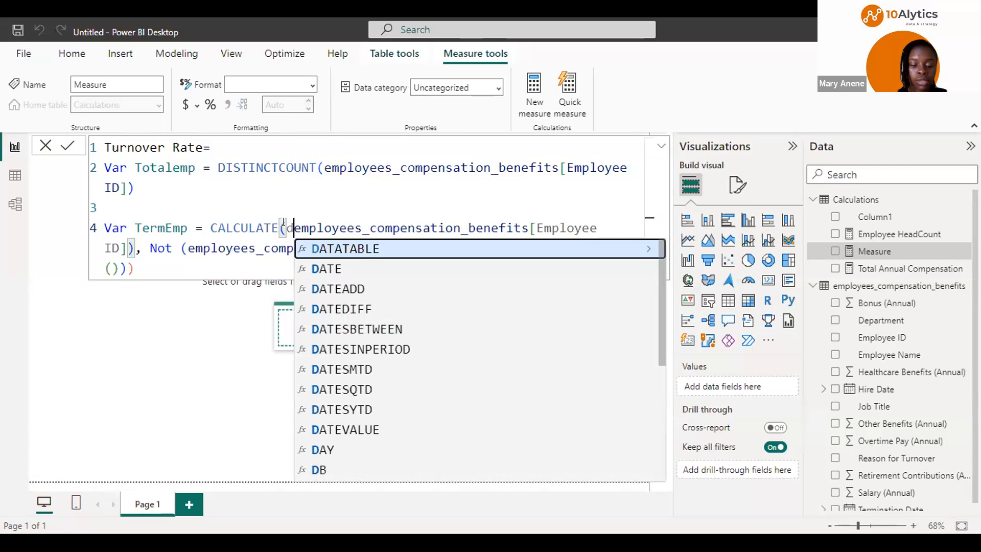
{"action": "type", "text": "is"}
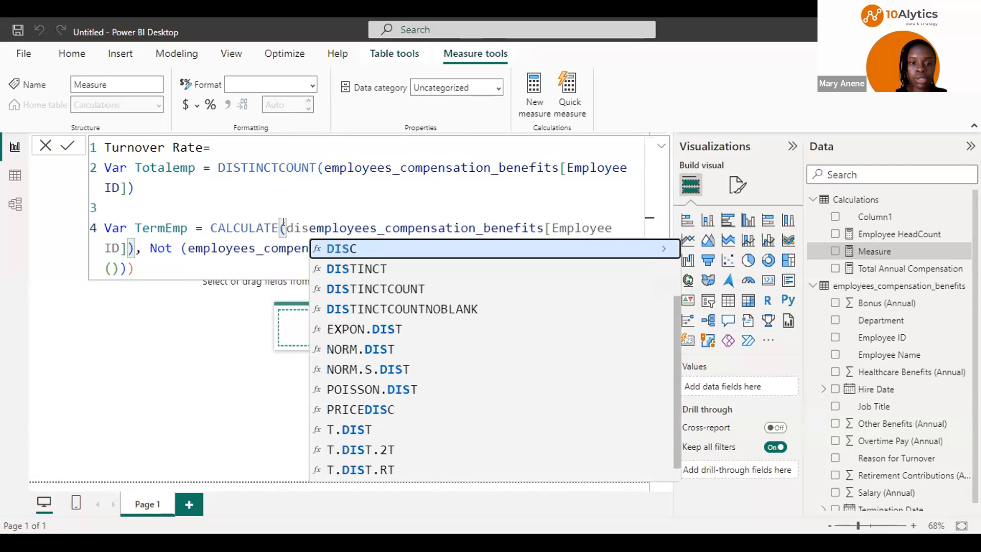
{"action": "key", "text": "Down"}
{"action": "key", "text": "Down"}
{"action": "key", "text": "Tab"}
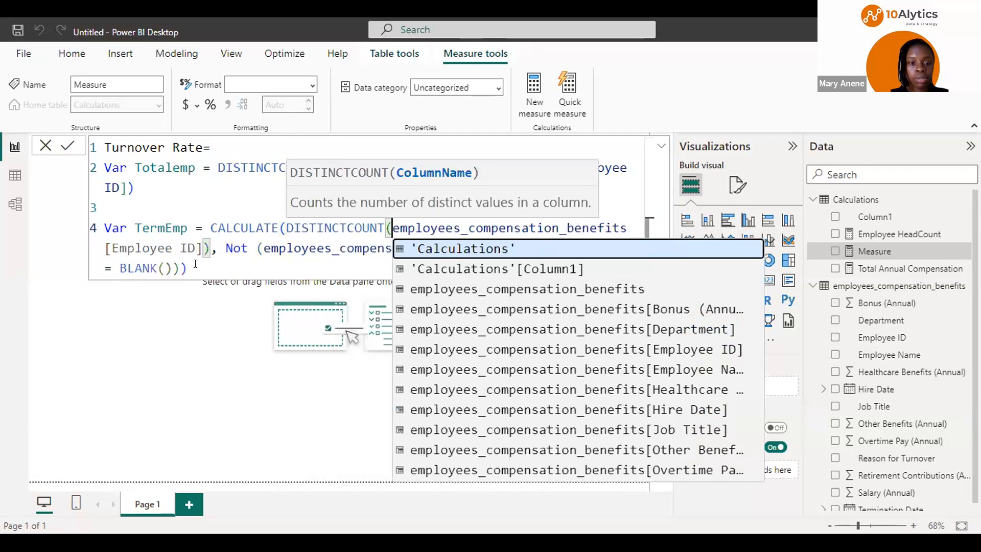
{"action": "left_click", "coordinate": [195, 263]}
Replace the Termination_Date reference in the filter with the suggested employees_compensation_benefits[Termination Date] column
{"action": "left_click", "coordinate": [631, 248]}
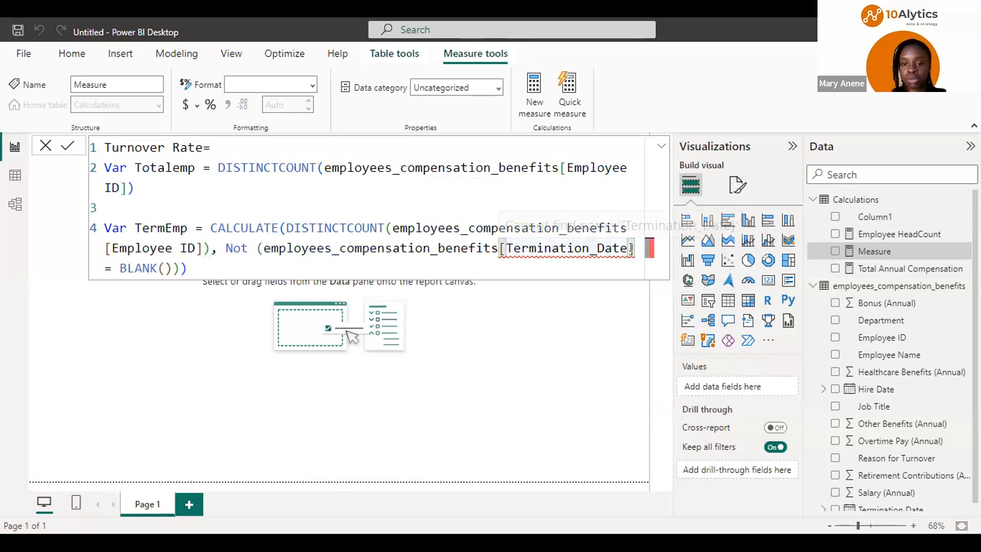
{"action": "key", "text": "BackSpace"}
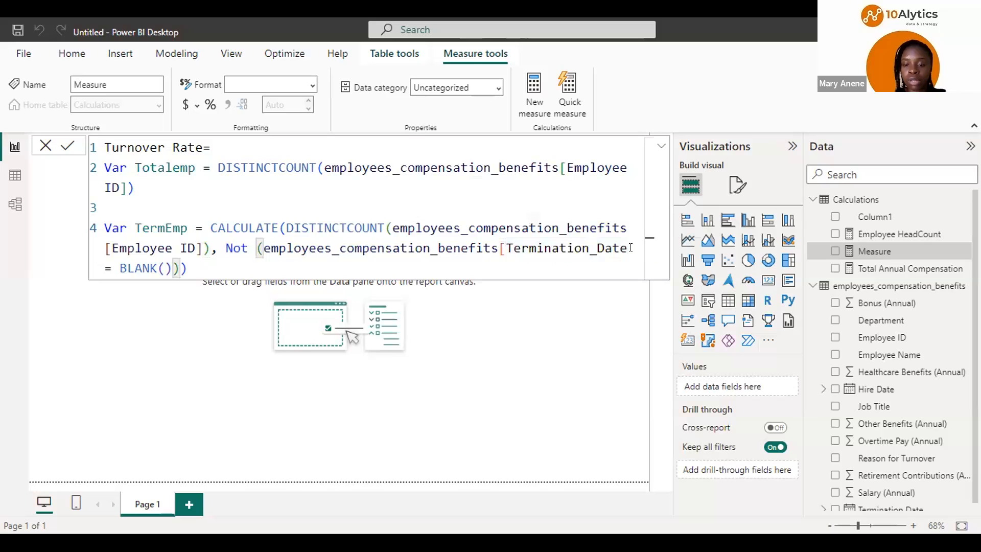
{"action": "key", "text": "BackSpace"}
{"action": "key", "text": "BackSpace"}
{"action": "key", "text": "BackSpace"}
{"action": "key", "text": "BackSpace"}
{"action": "key", "text": "BackSpace"}
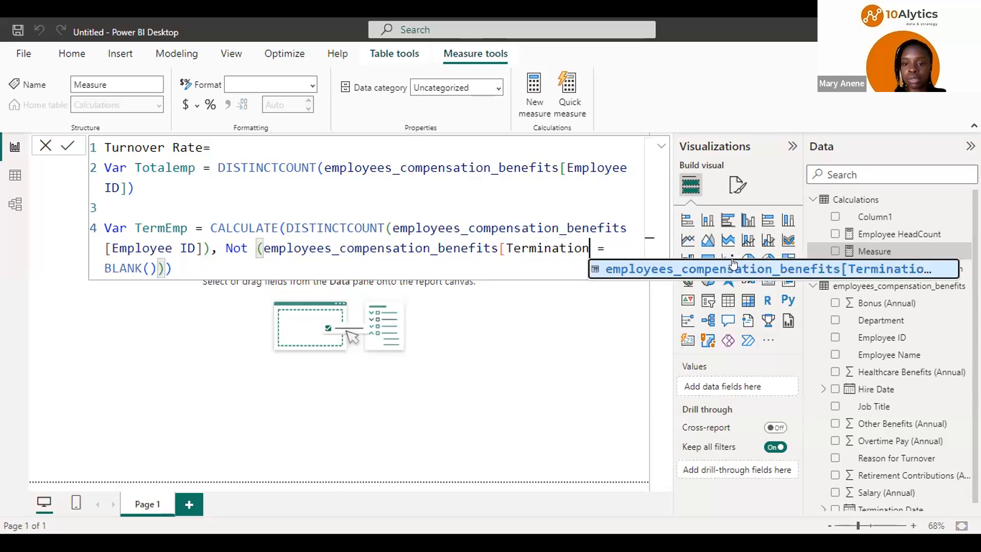
{"action": "left_click", "coordinate": [733, 268]}
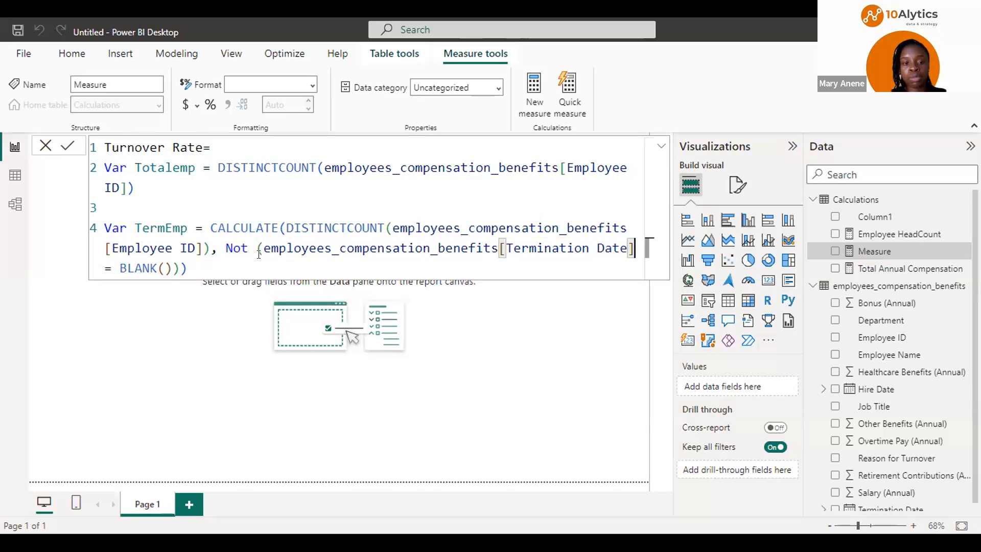
Rewrite Not as NOT( in the TermEmp filter and remove the extra space and duplicate opening parenthesis
{"action": "left_click_drag", "start_coordinate": [248, 246], "coordinate": [231, 244]}
{"action": "key", "text": "BackSpace"}
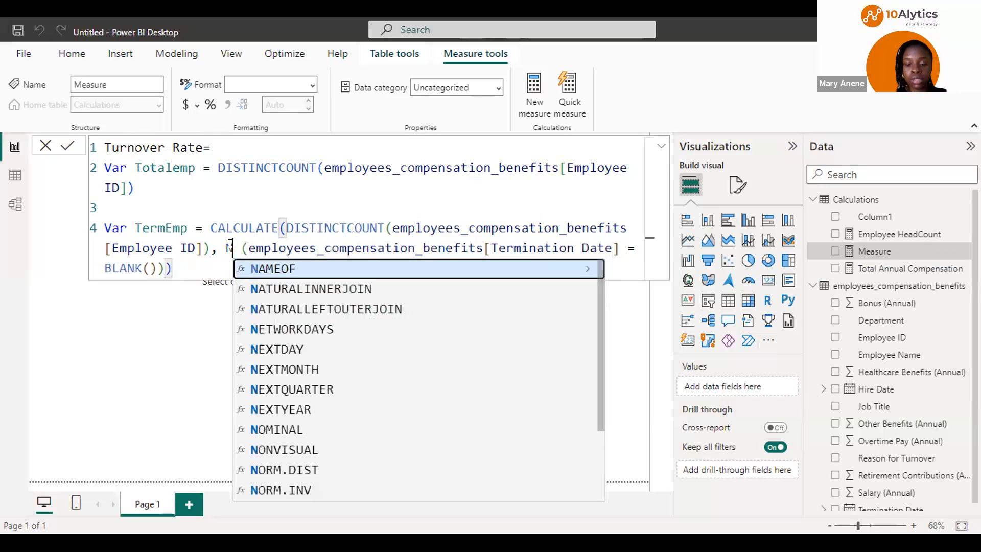
{"action": "type", "text": "OT("}
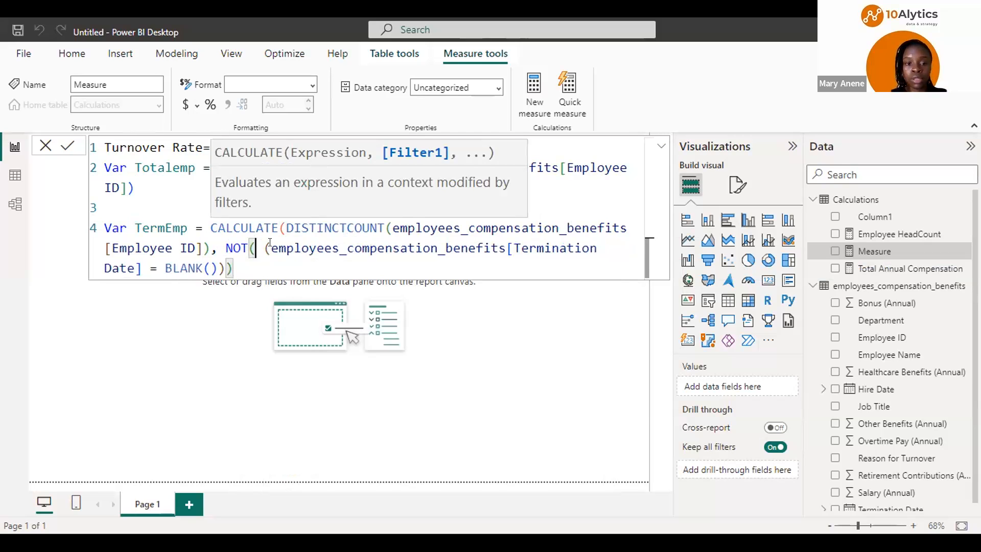
{"action": "left_click", "coordinate": [270, 244]}
{"action": "key", "text": "BackSpace"}
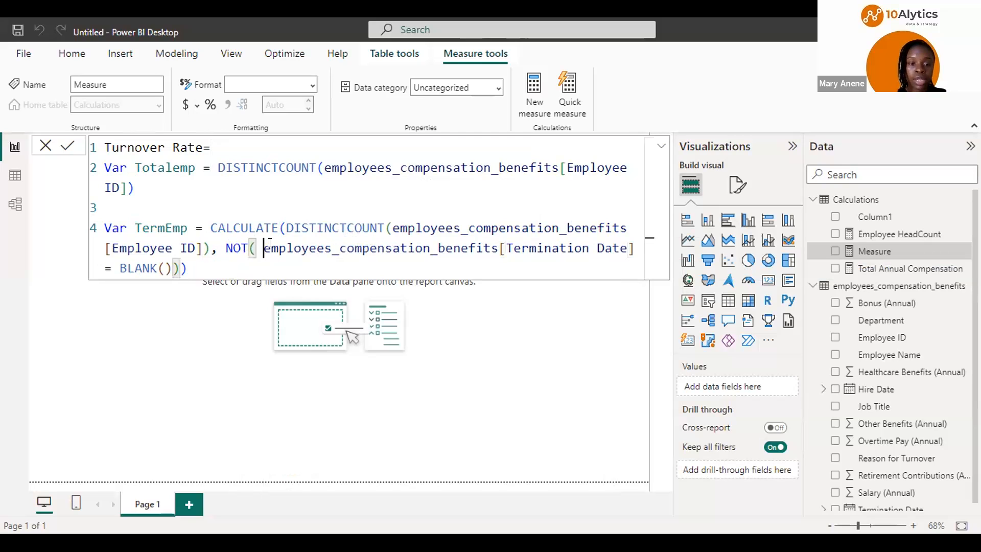
{"action": "key", "text": "BackSpace"}
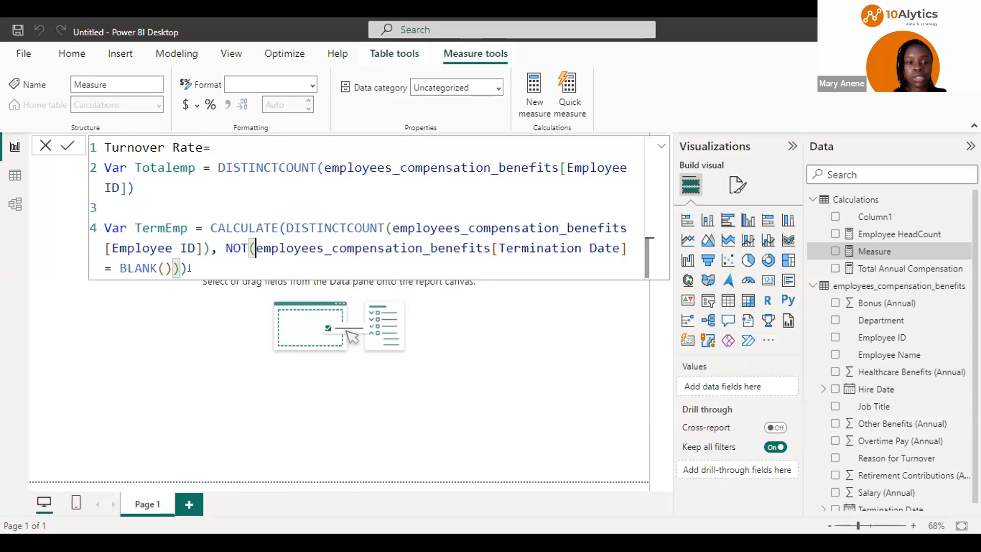
Add a Return statement below the TermEmp variable, separated from it by a blank line
{"action": "key", "text": "shift+Return"}
{"action": "key", "text": "shift+Return"}
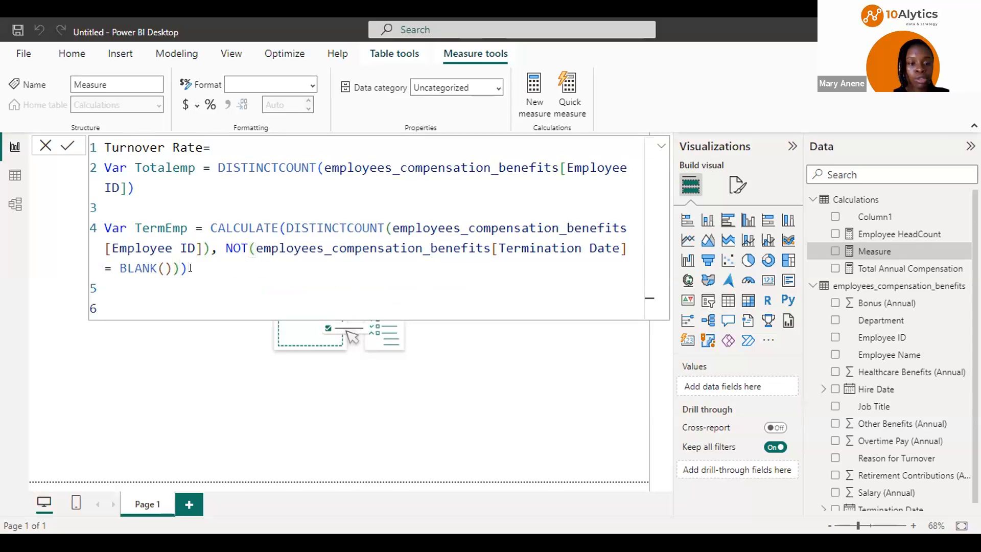
{"action": "type", "text": "Re"}
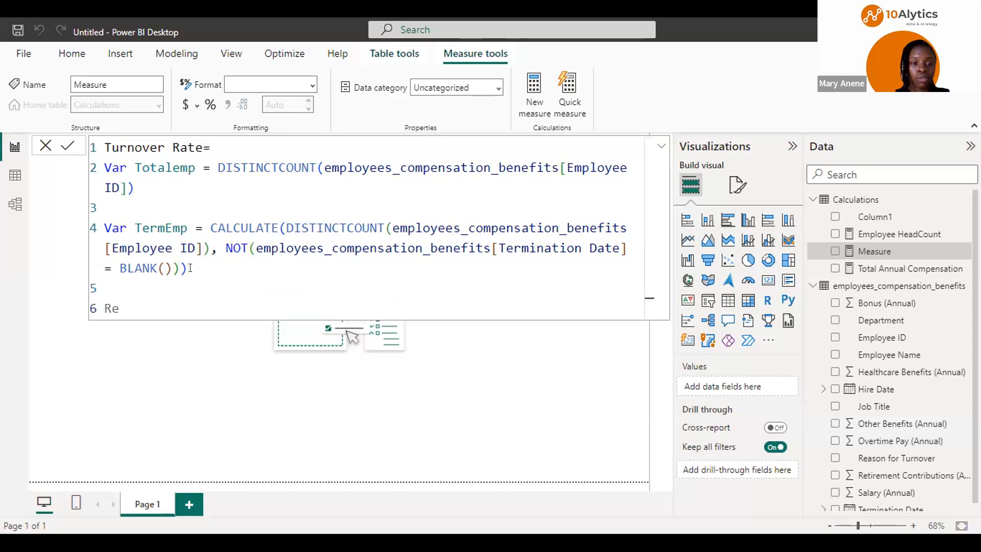
{"action": "type", "text": "turn"}
{"action": "key", "text": "Return"}
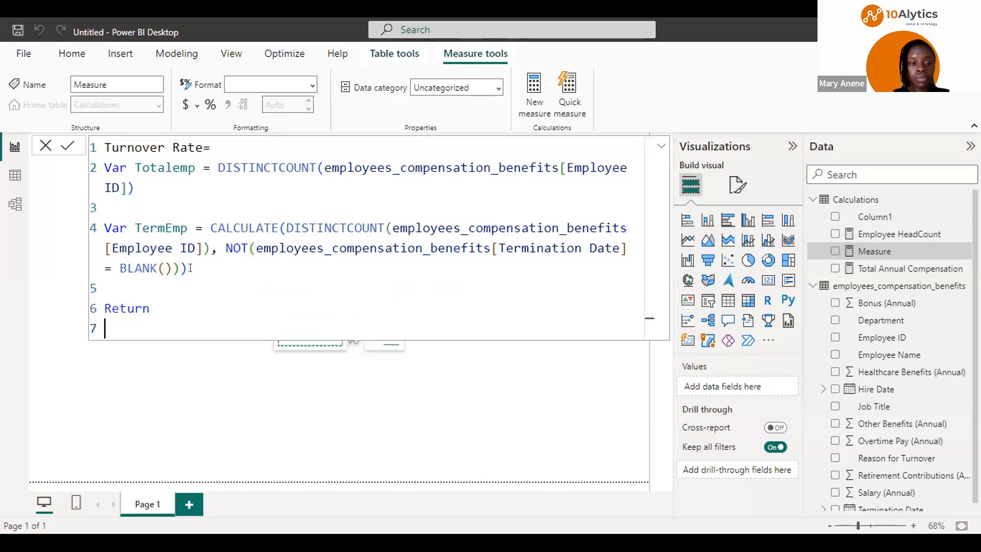
Insert a DIVIDE function two lines below Return with TermEmp as the numerator, followed by a comma
{"action": "key", "text": "Return"}
{"action": "type", "text": "Div"}
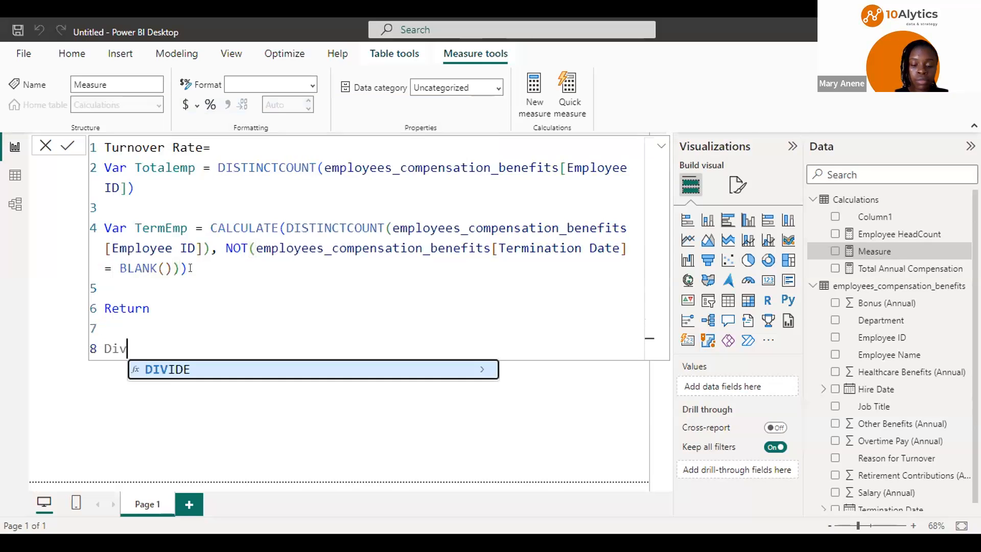
{"action": "left_click", "coordinate": [197, 369]}
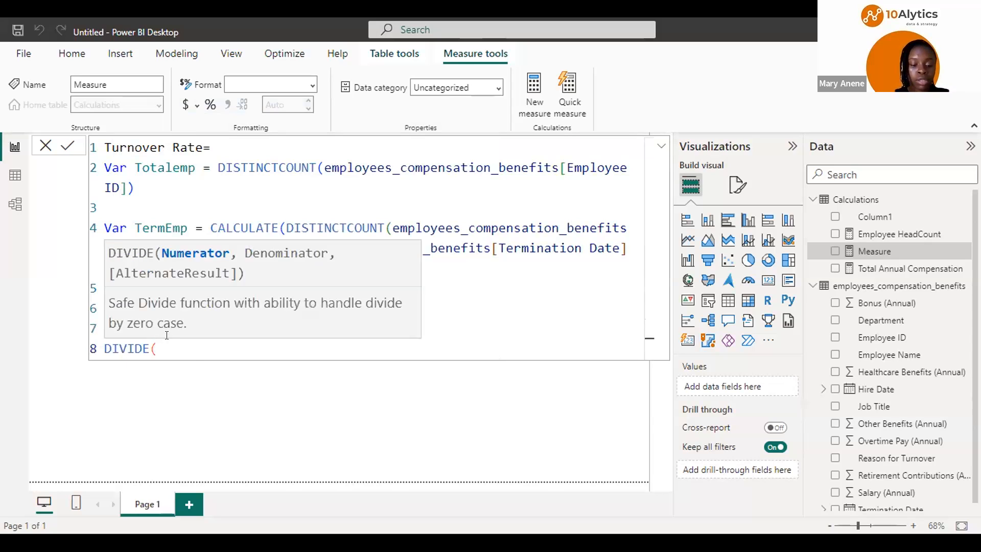
{"action": "type", "text": "Tr"}
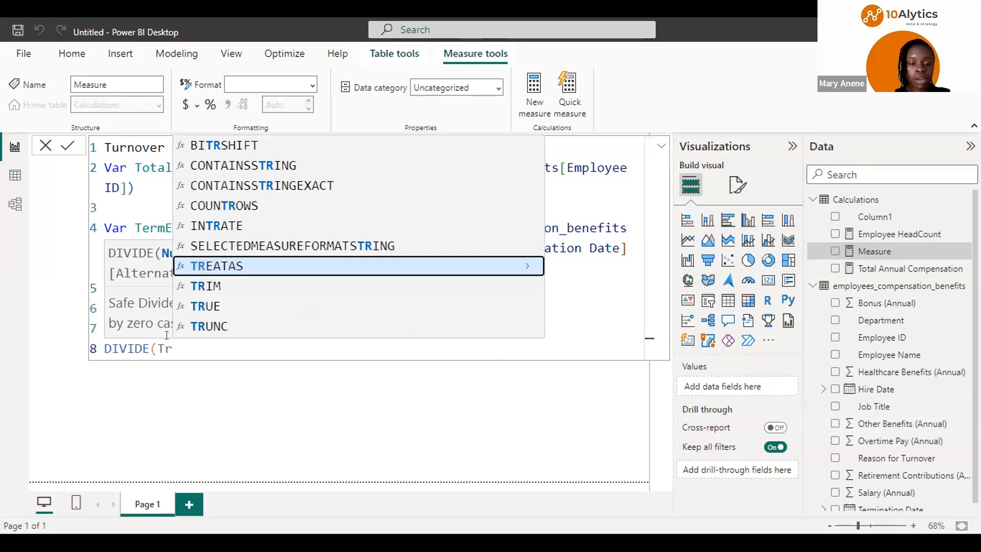
{"action": "key", "text": "BackSpace"}
{"action": "type", "text": "ermEmp"}
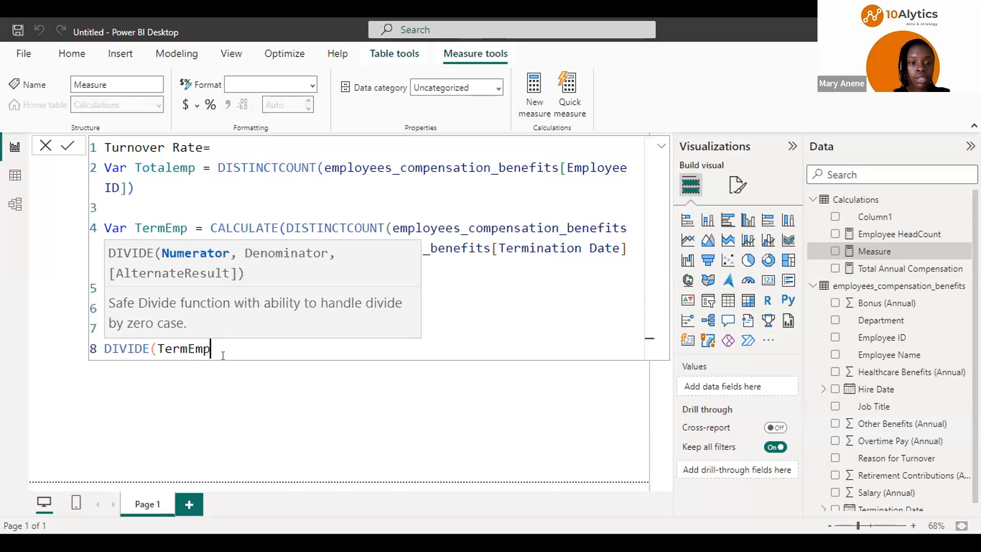
{"action": "type", "text": ","}
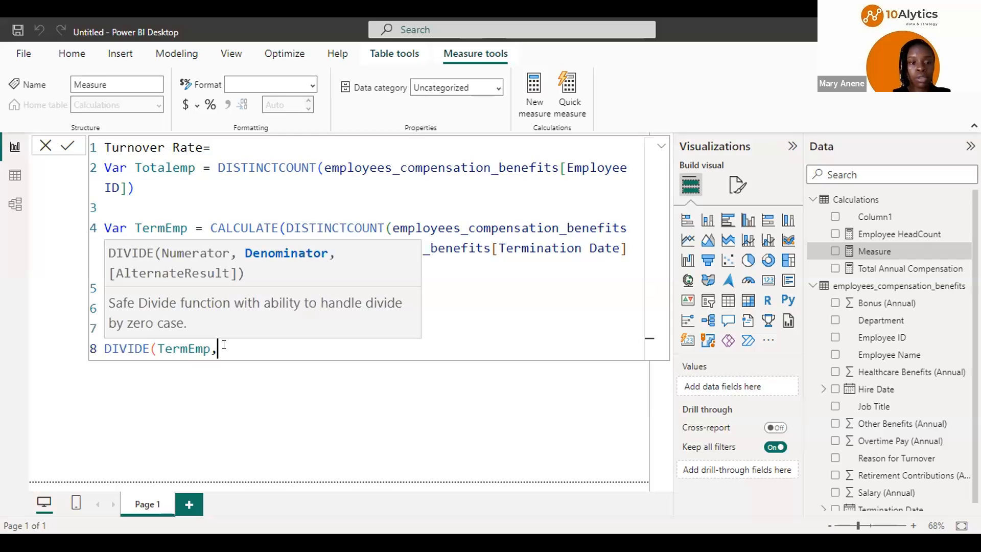
Complete the DIVIDE function with the Totalemp variable as denominator, close the parenthesis and commit the Turnover Rate measure
{"action": "type", "text": "t"}
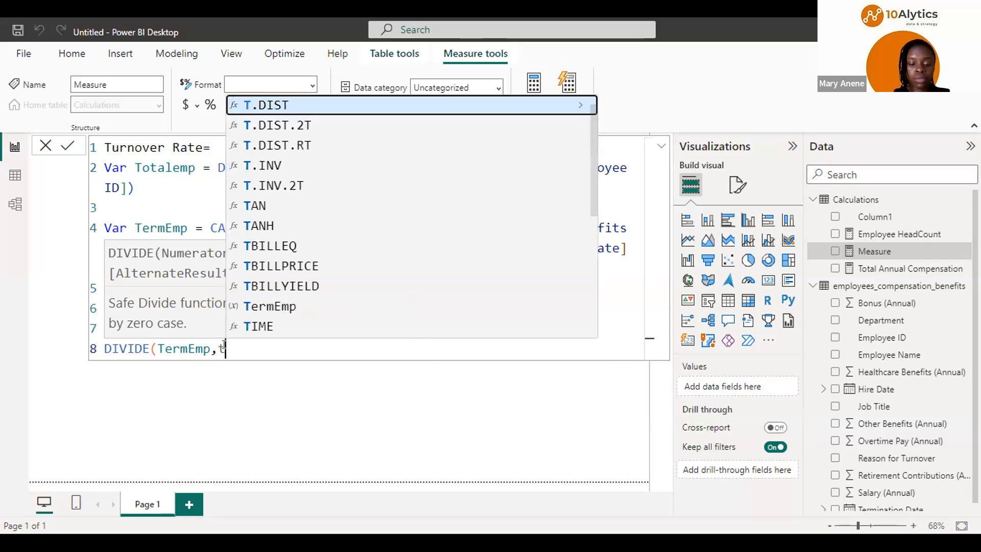
{"action": "type", "text": "ot"}
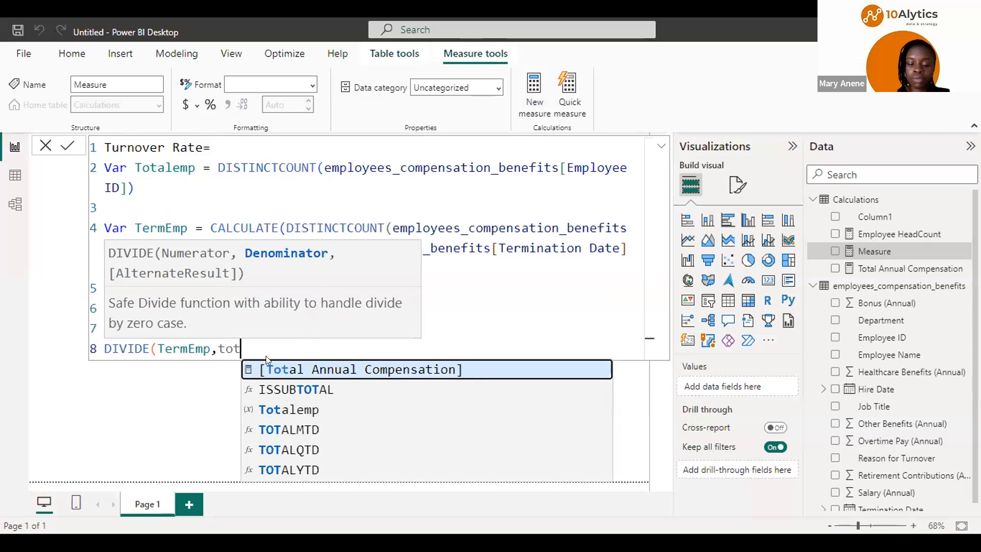
{"action": "key", "text": "BackSpace"}
{"action": "key", "text": "BackSpace"}
{"action": "key", "text": "BackSpace"}
{"action": "type", "text": "T"}
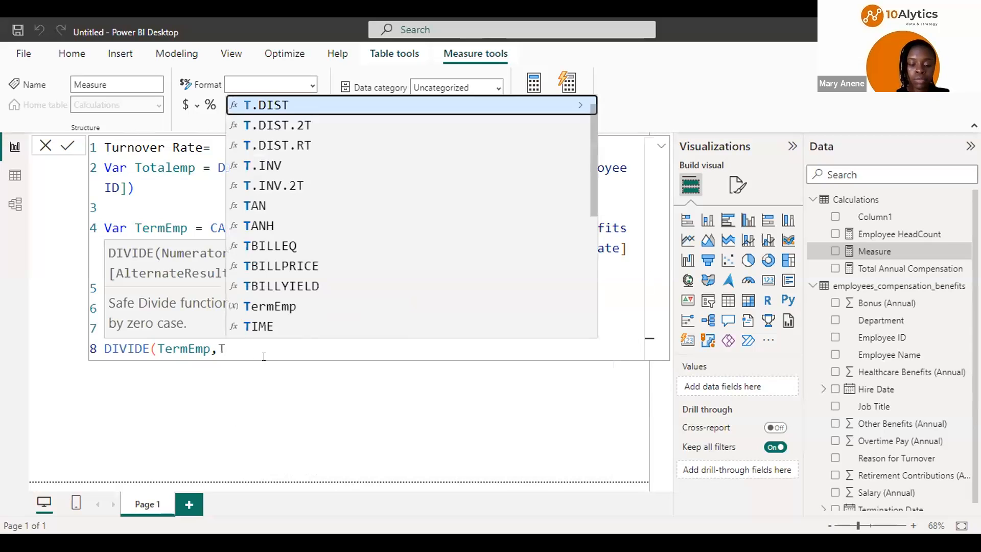
{"action": "type", "text": "ot"}
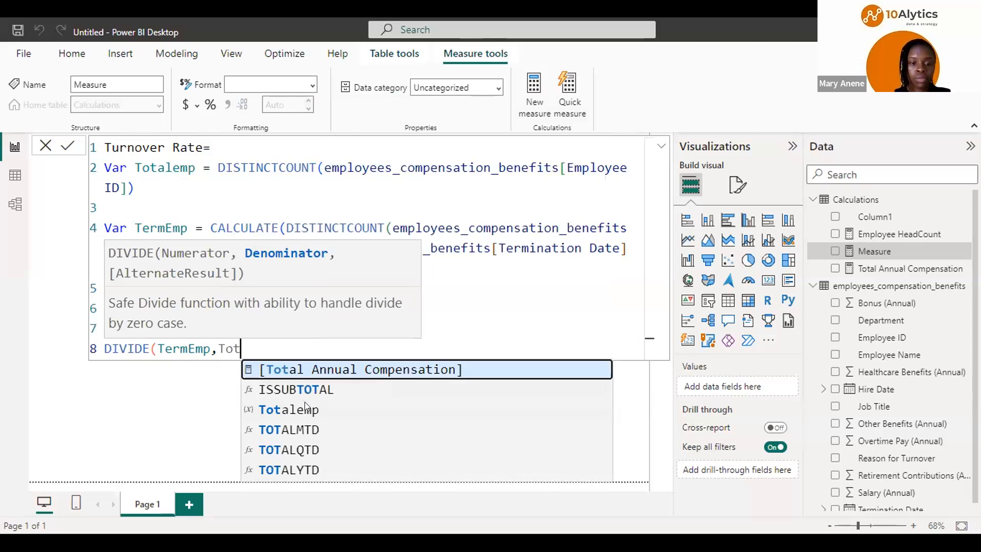
{"action": "left_click", "coordinate": [305, 401]}
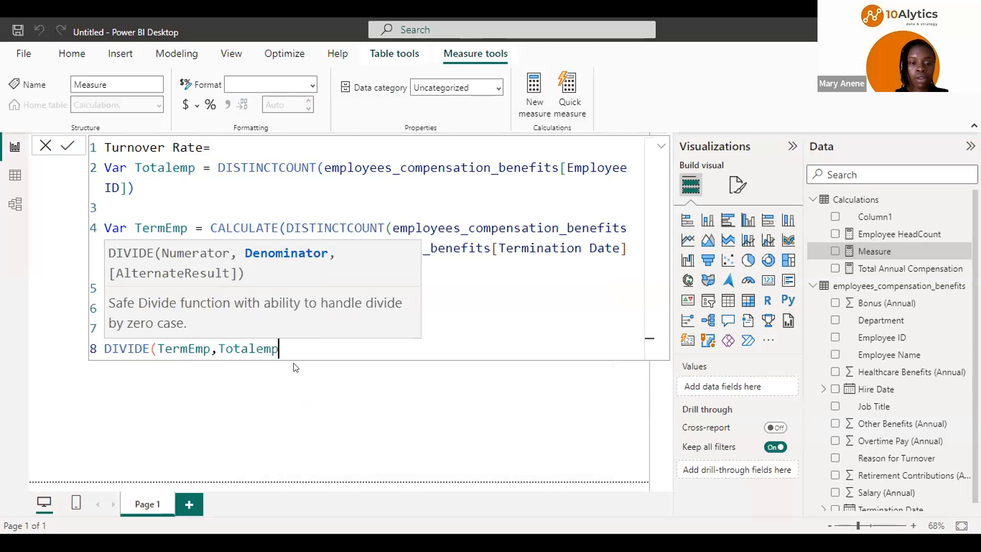
{"action": "type", "text": ")"}
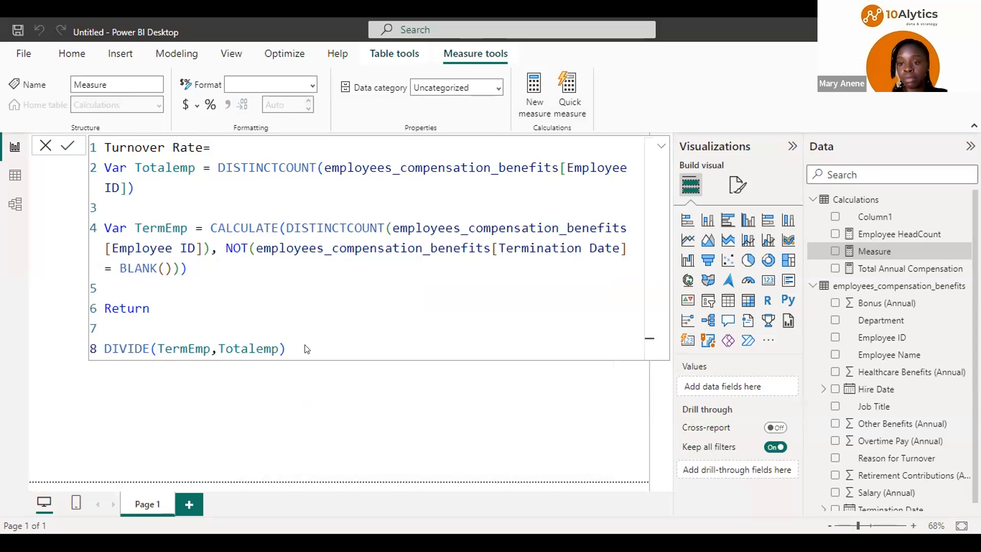
{"action": "key", "text": "Return"}
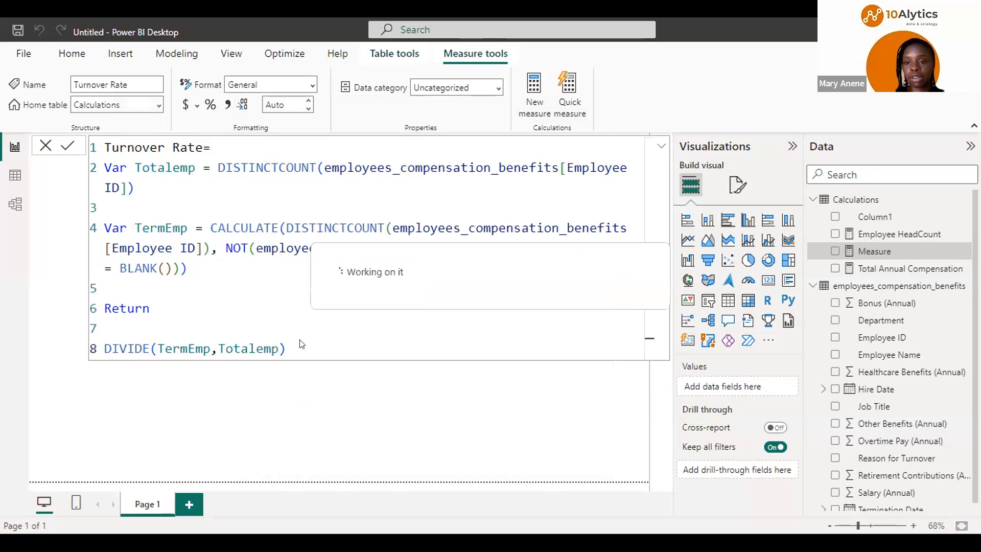
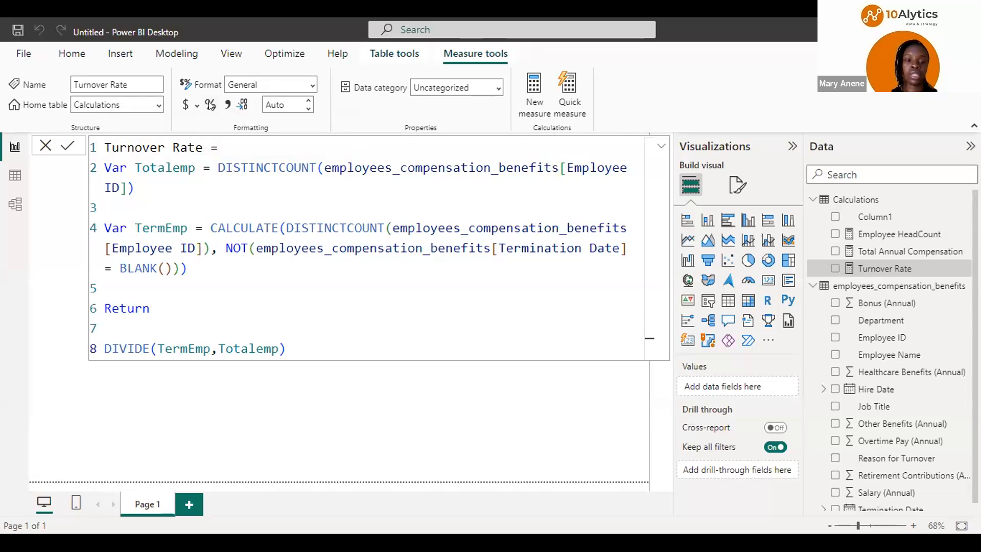
Format the Turnover Rate measure as a percentage, and collapse the formula editor and the ribbon
{"action": "left_click", "coordinate": [210, 105]}
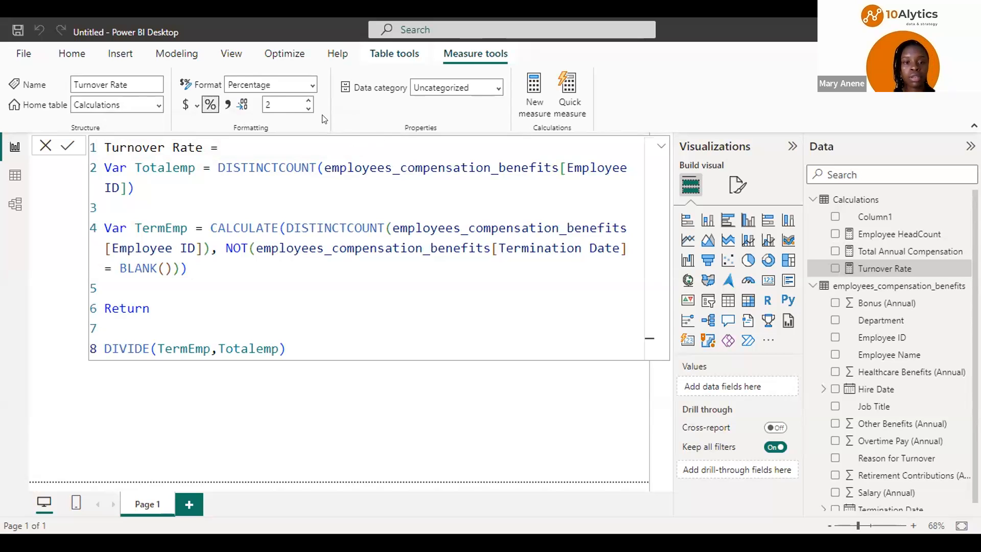
{"action": "left_click", "coordinate": [659, 149]}
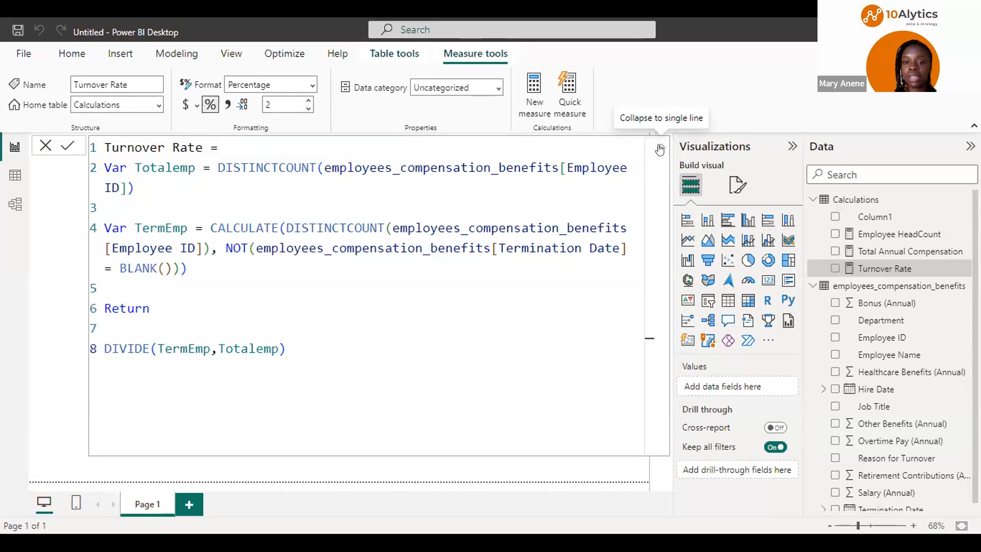
{"action": "left_click", "coordinate": [659, 149]}
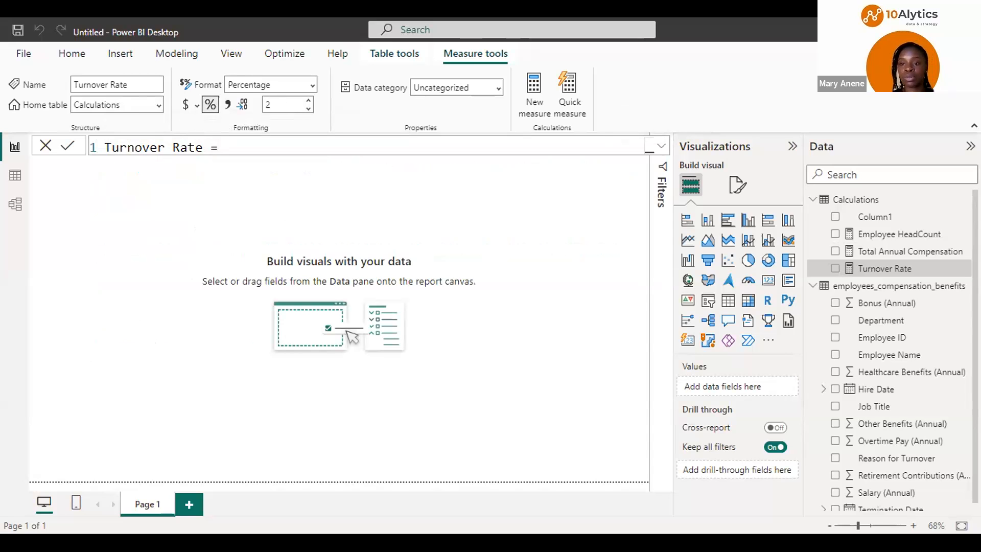
{"action": "key", "text": "Escape"}
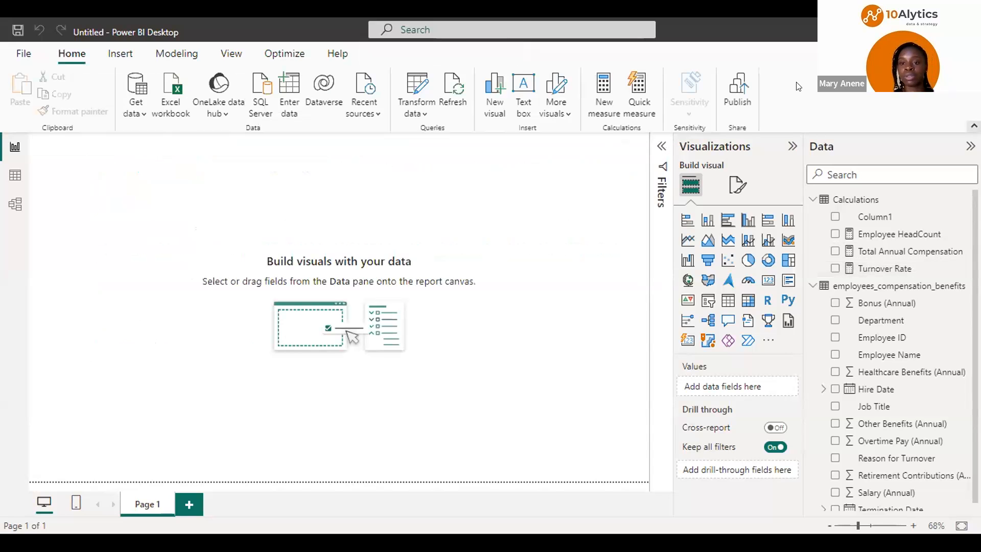
{"action": "key", "text": "ctrl+F1"}
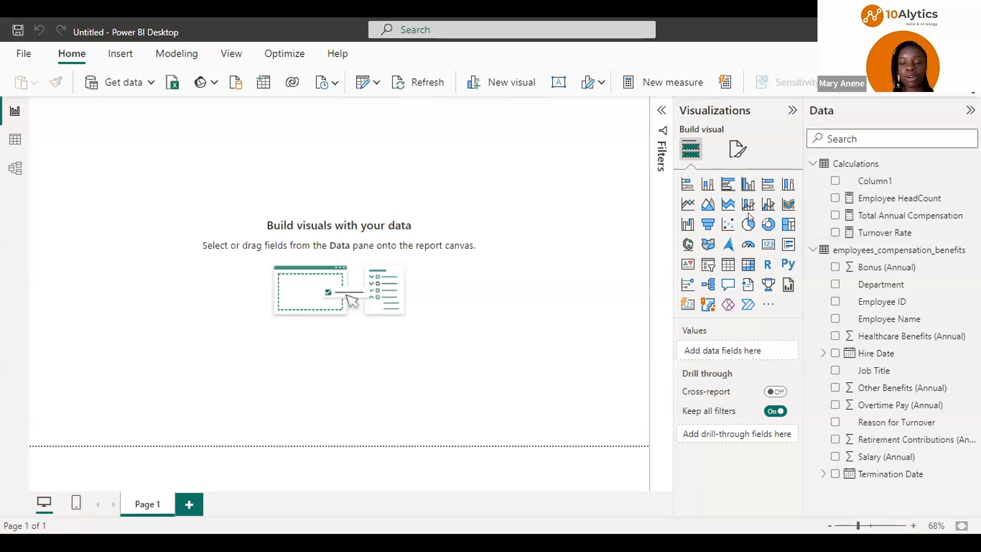
Change the report page's canvas type to Custom and set its height to 950 px
{"action": "left_click", "coordinate": [733, 150]}
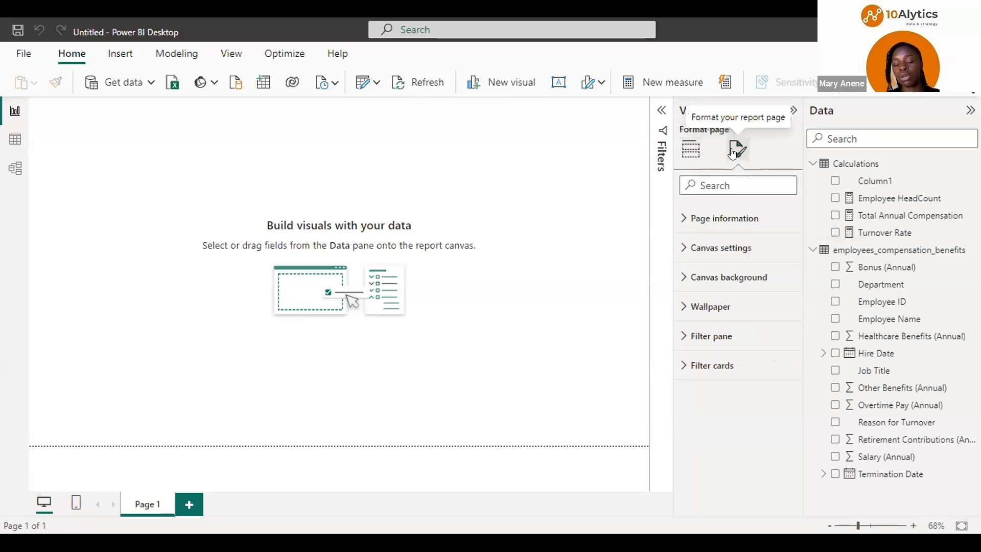
{"action": "left_click", "coordinate": [717, 258]}
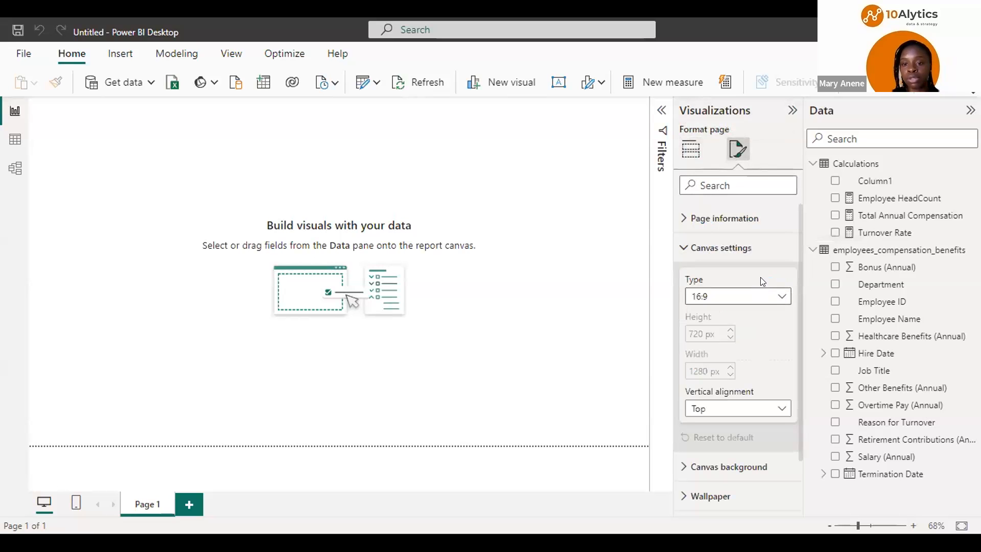
{"action": "left_click", "coordinate": [776, 298]}
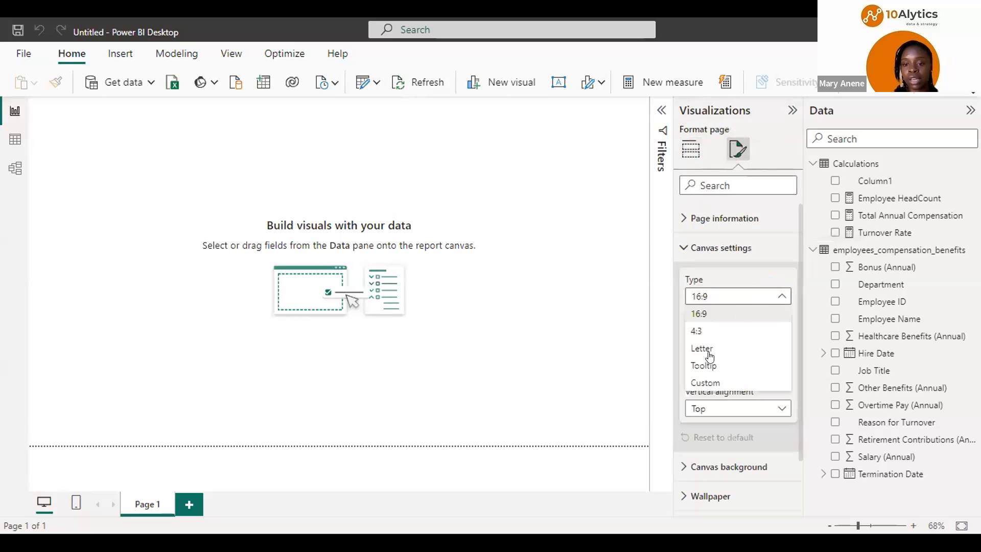
{"action": "left_click", "coordinate": [717, 381]}
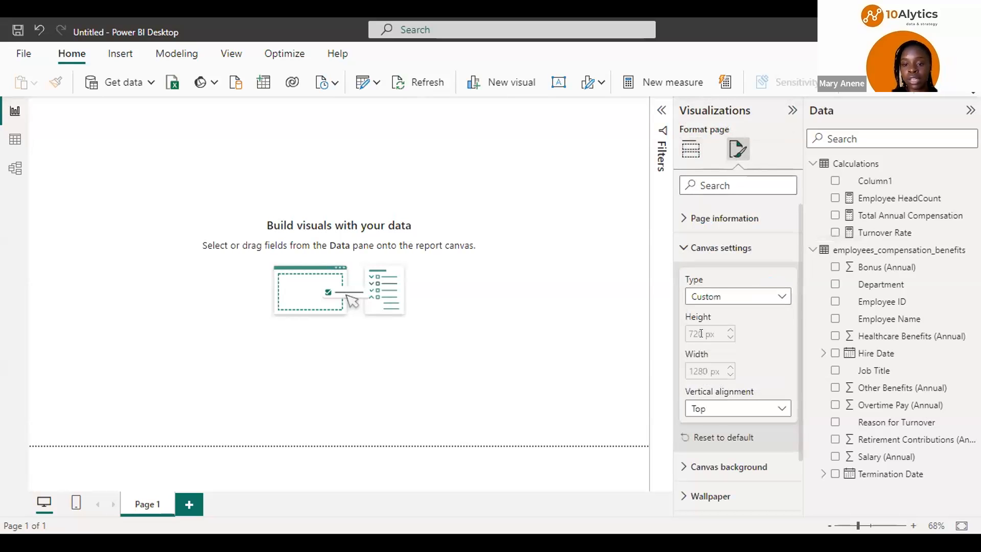
{"action": "left_click_drag", "start_coordinate": [703, 333], "coordinate": [625, 333]}
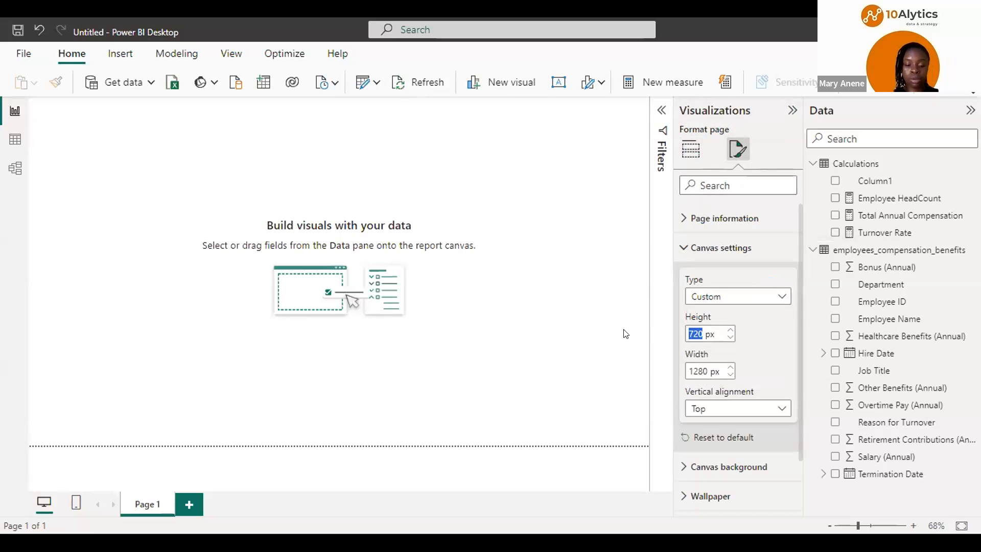
{"action": "type", "text": "9"}
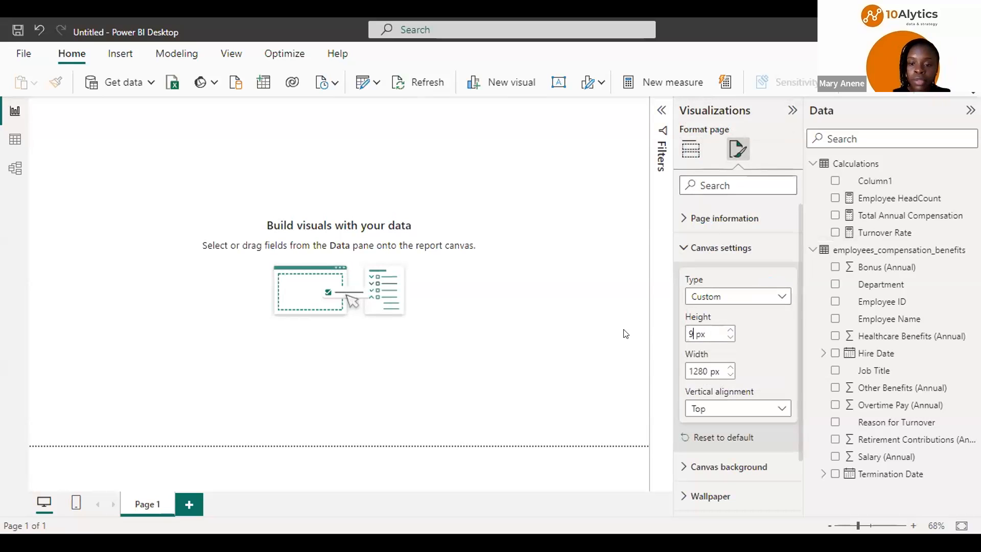
{"action": "type", "text": "50"}
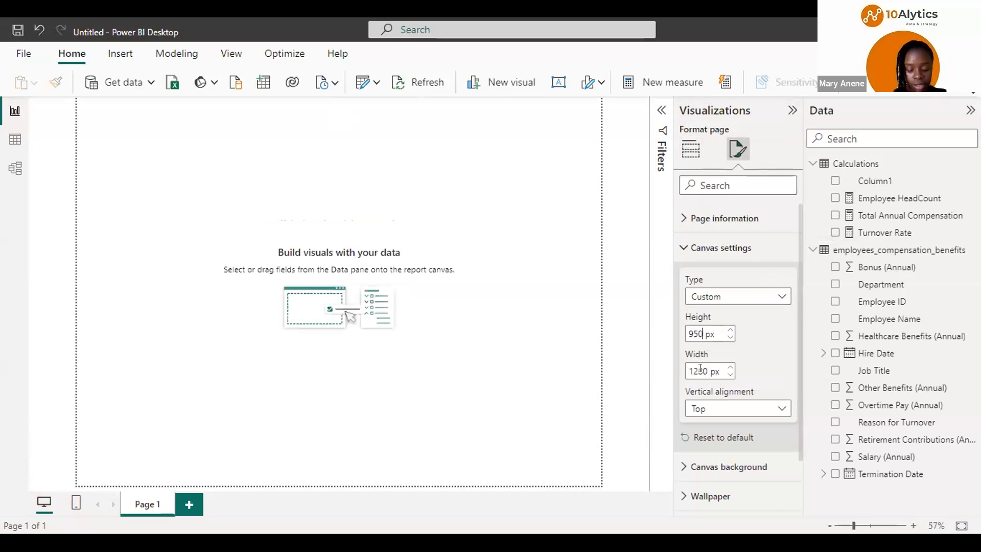
Set the canvas width to 1420 px and its vertical alignment to Middle
{"action": "double_click", "coordinate": [689, 368]}
{"action": "left_click", "coordinate": [688, 368]}
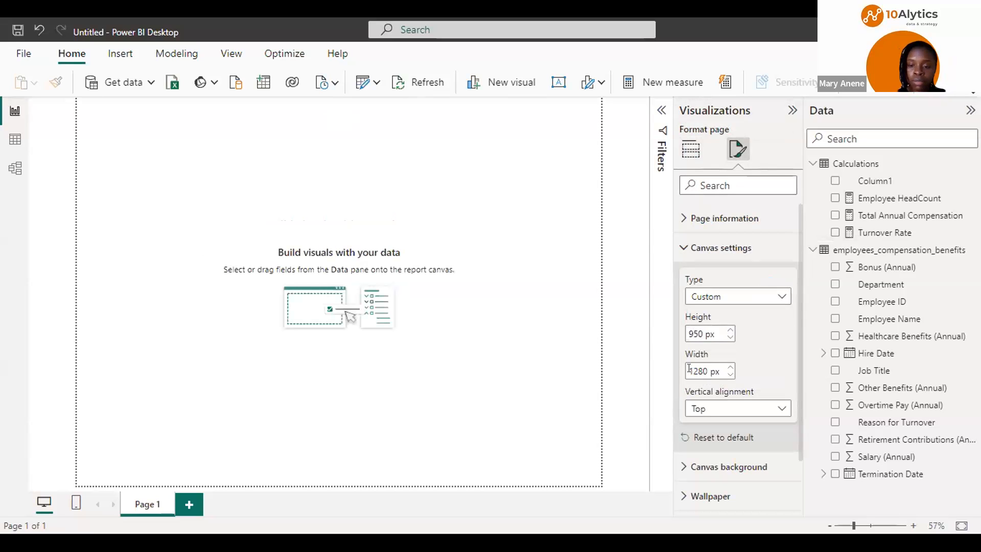
{"action": "key", "text": "Delete"}
{"action": "key", "text": "Delete"}
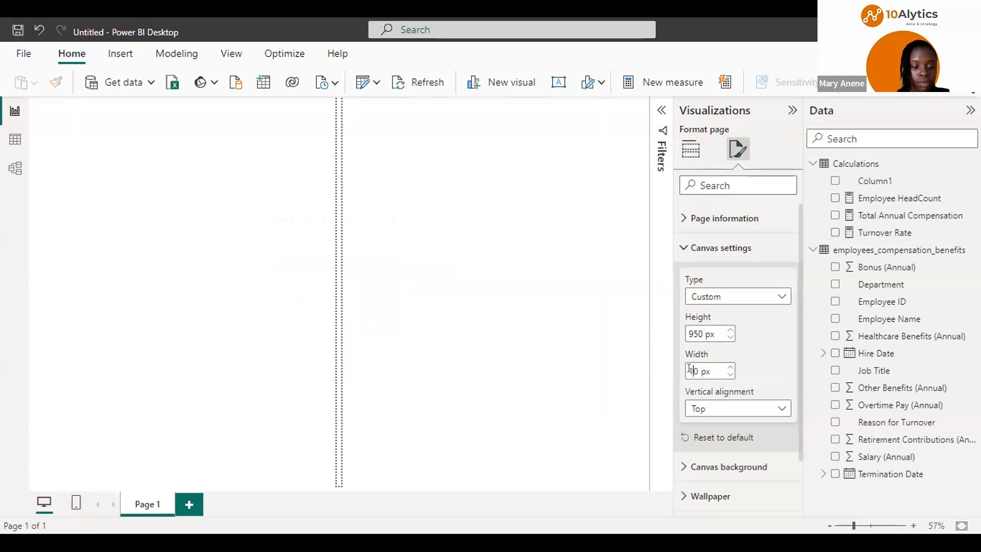
{"action": "type", "text": "42"}
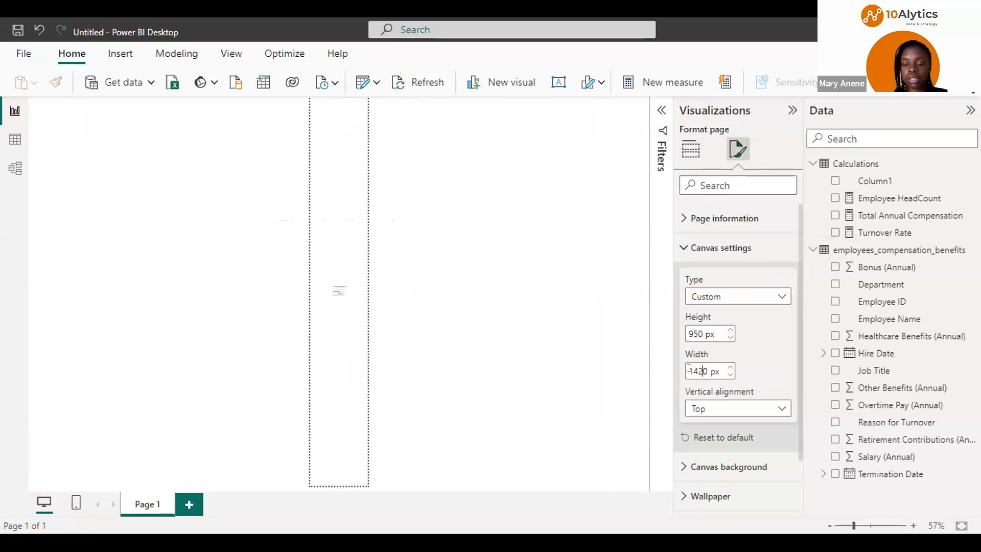
{"action": "key", "text": "Return"}
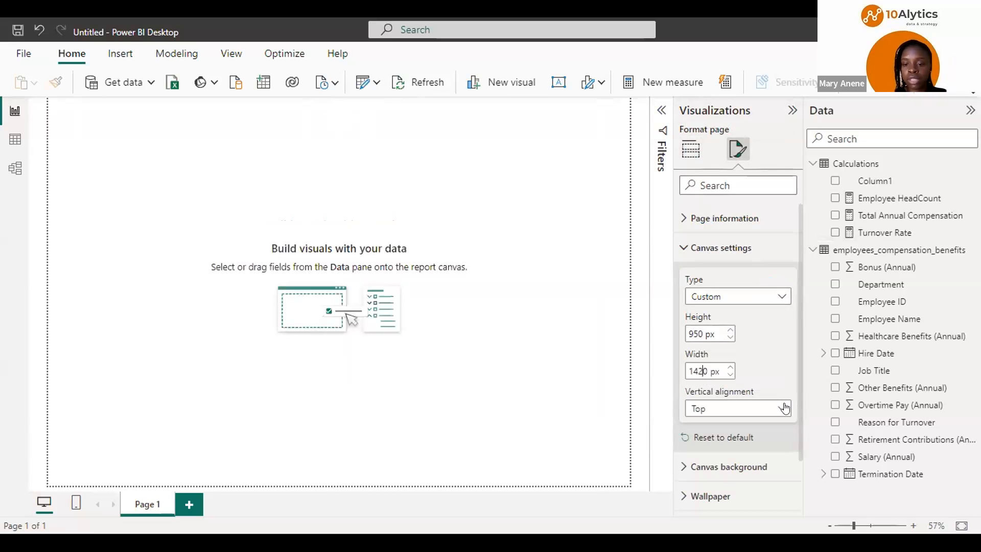
{"action": "left_click", "coordinate": [753, 415]}
{"action": "left_click", "coordinate": [745, 444]}
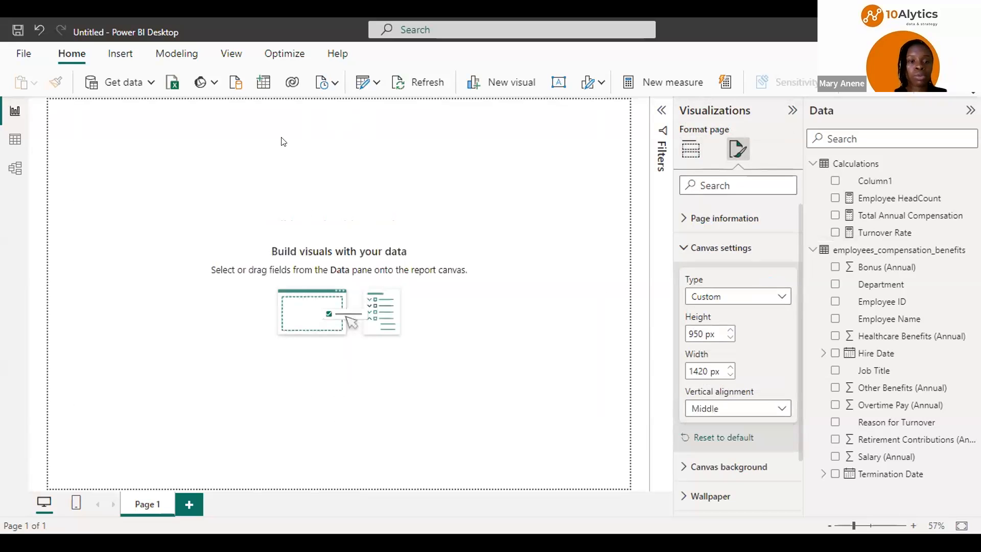
{"action": "left_click", "coordinate": [693, 247]}
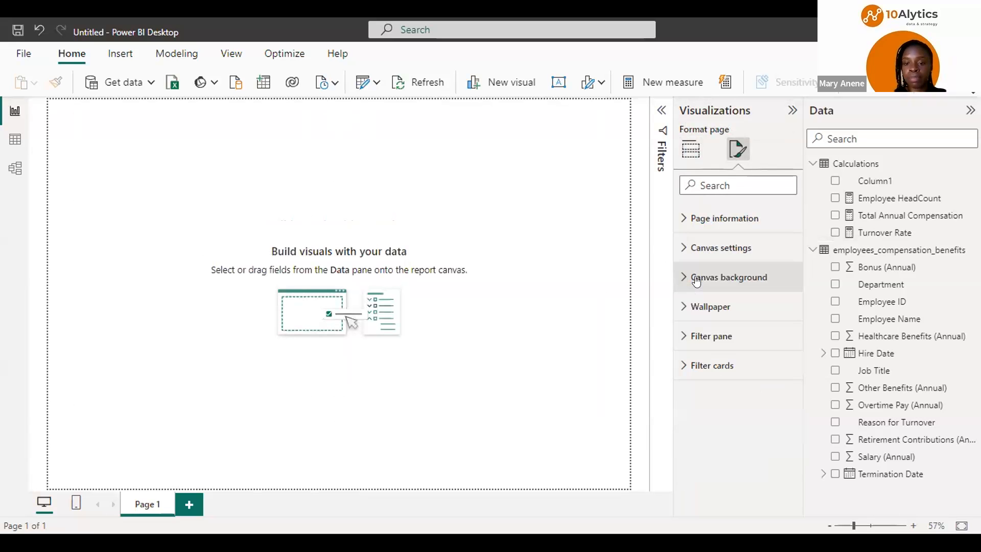
Set the canvas background to the custom colour #E4E6EA with 0% transparency
{"action": "left_click", "coordinate": [696, 279]}
{"action": "left_click", "coordinate": [710, 327]}
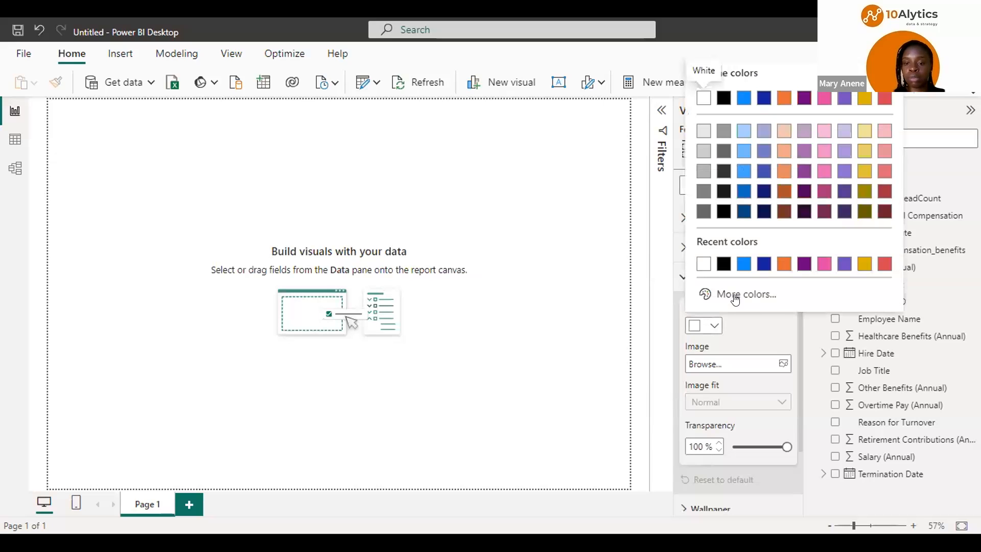
{"action": "left_click", "coordinate": [735, 296]}
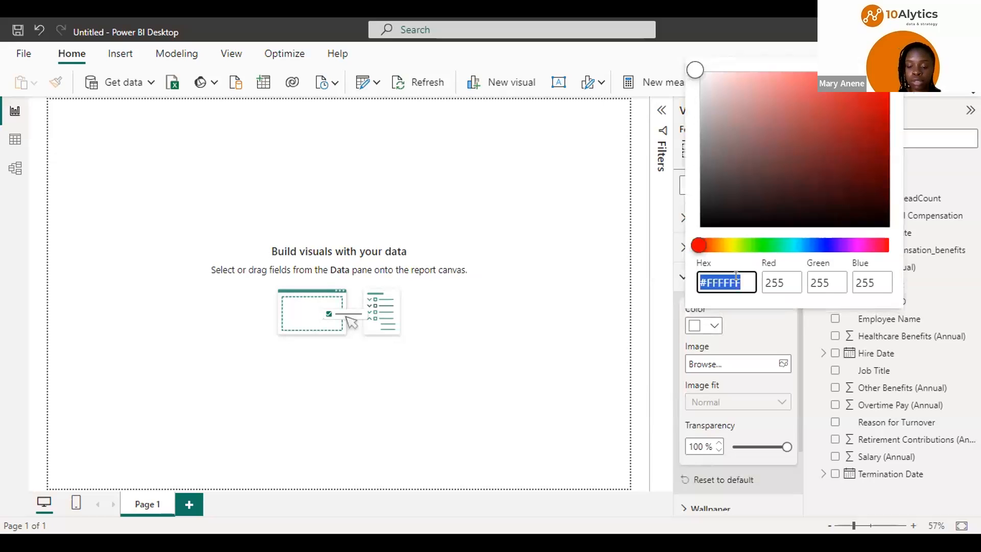
{"action": "key", "text": "BackSpace"}
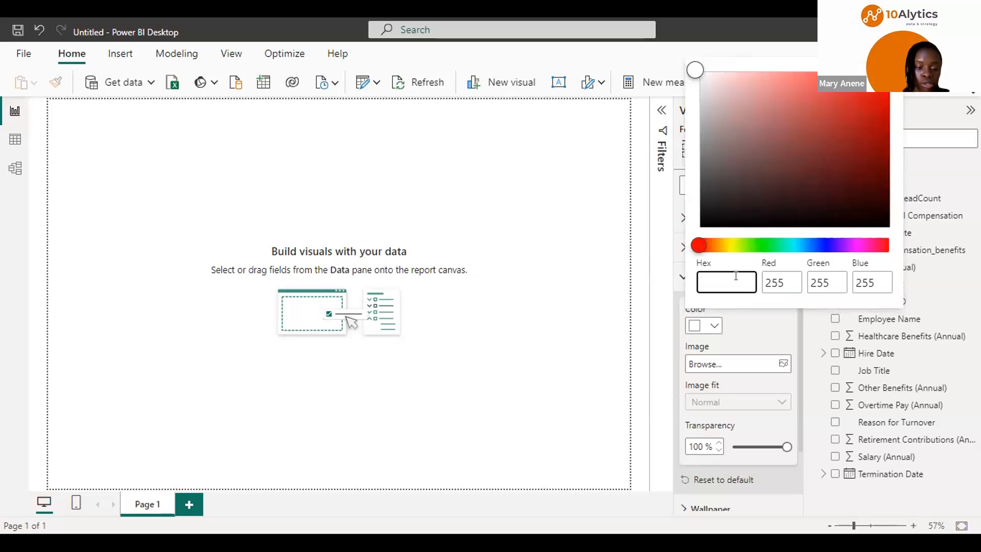
{"action": "type", "text": "#"}
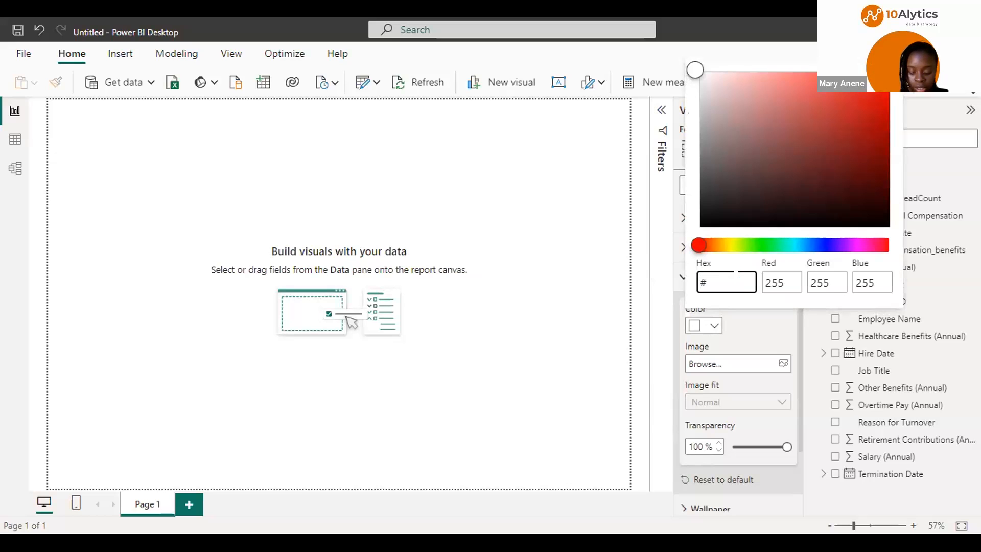
{"action": "type", "text": "4e6"}
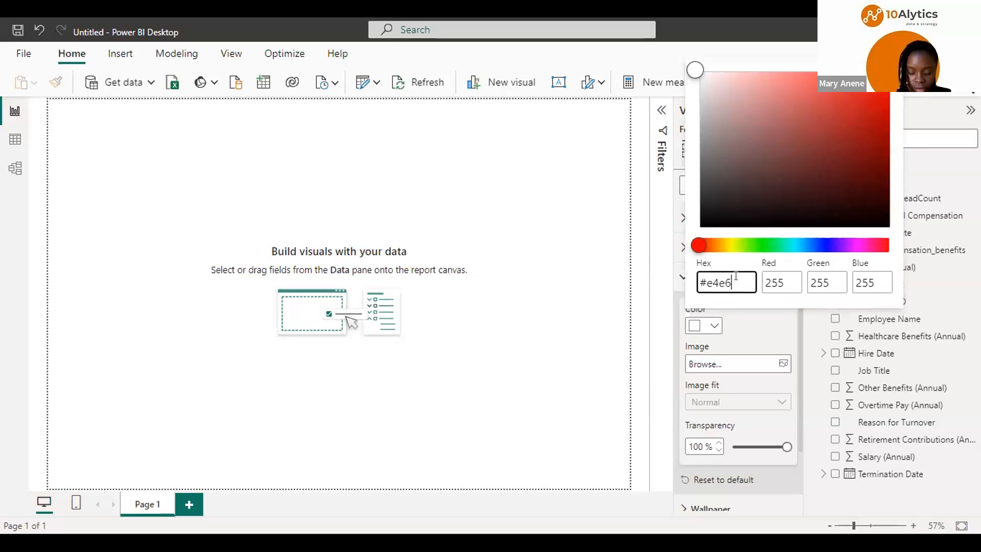
{"action": "type", "text": "e"}
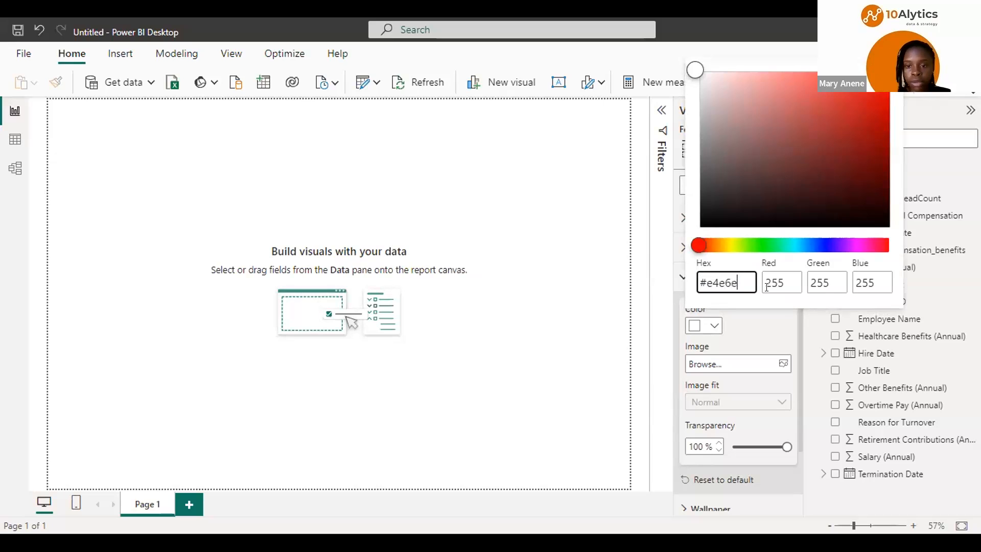
{"action": "type", "text": "a"}
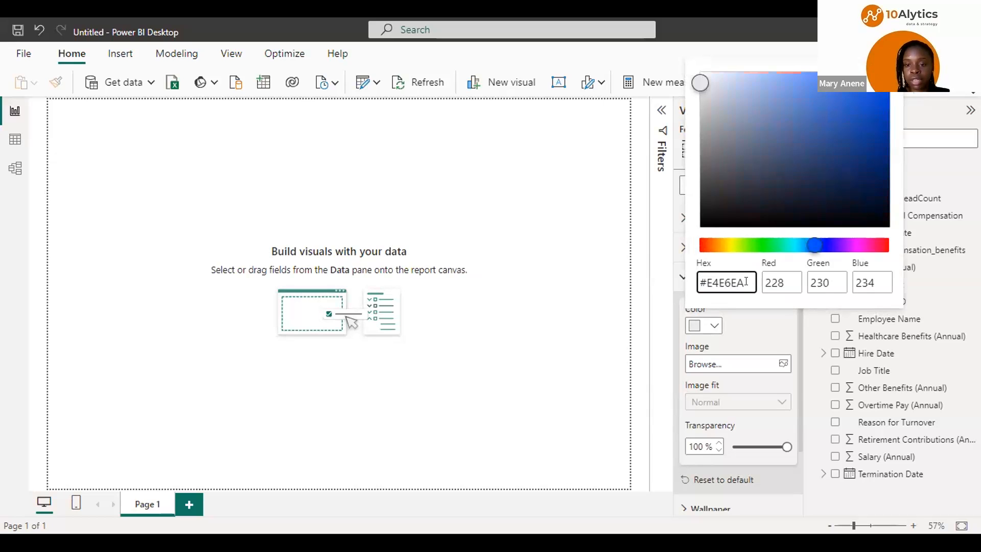
{"action": "left_click", "coordinate": [751, 326]}
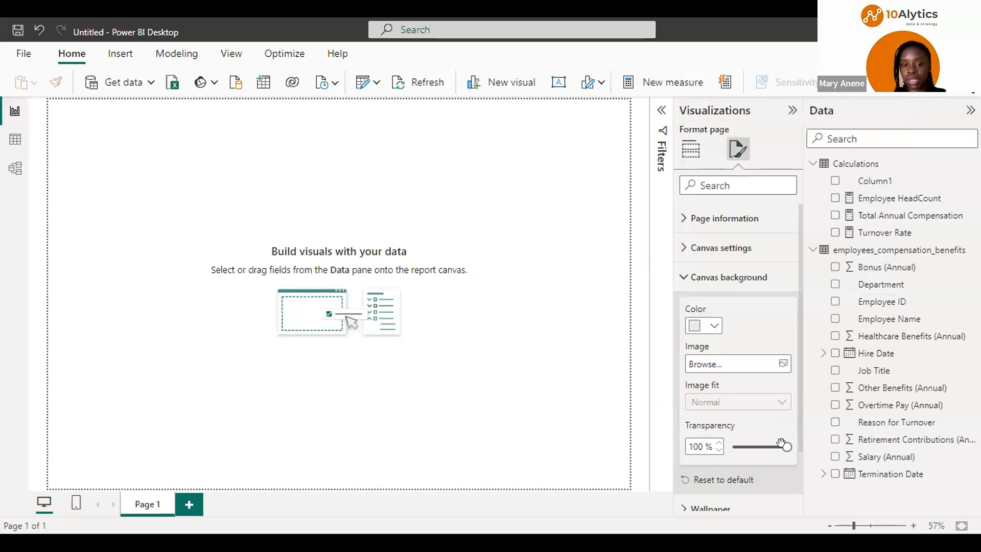
{"action": "left_click_drag", "start_coordinate": [786, 447], "coordinate": [609, 459]}
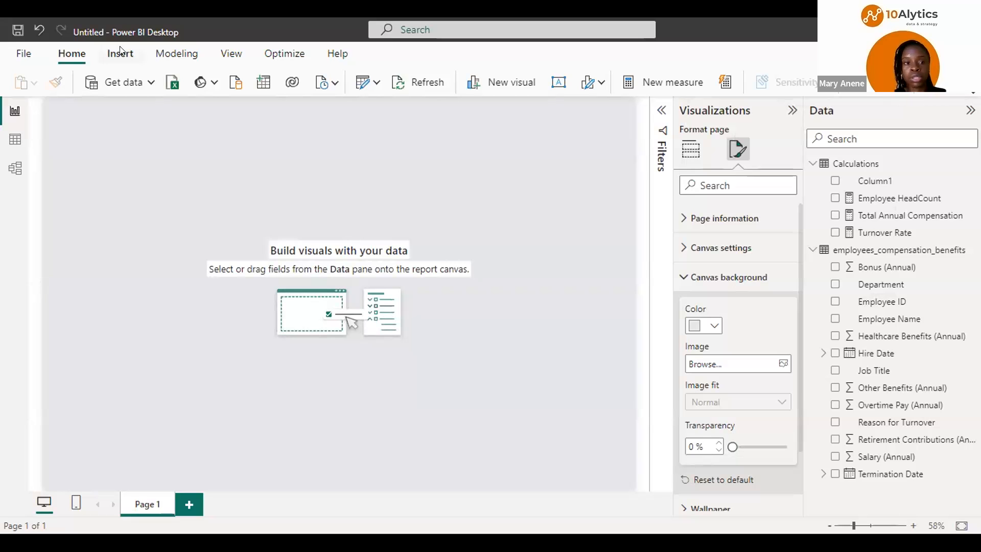
Insert a rectangle about 279 wide and 134 high near the page's upper left, collapsing the Filters and Data panes
{"action": "left_click", "coordinate": [698, 84]}
{"action": "left_click", "coordinate": [686, 137]}
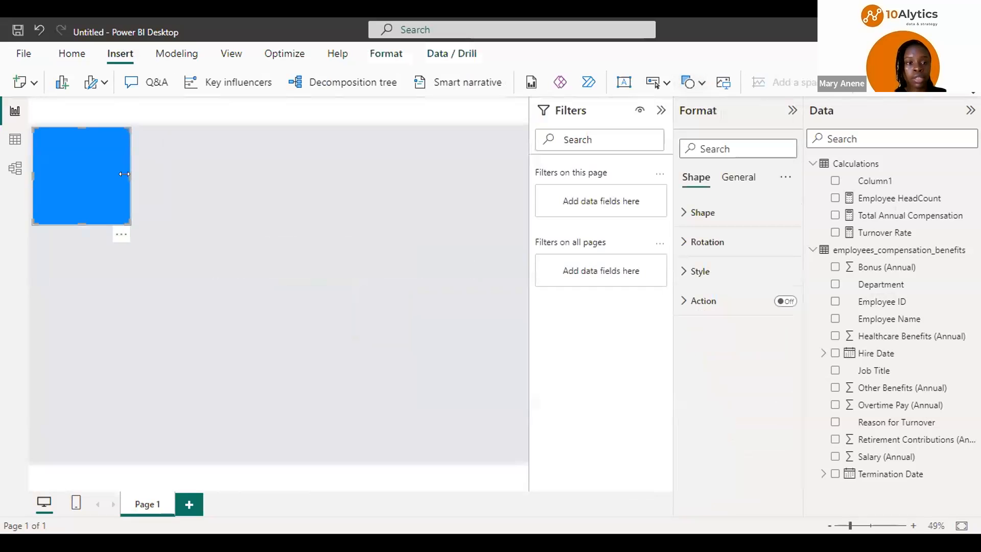
{"action": "left_click_drag", "start_coordinate": [115, 174], "coordinate": [255, 213]}
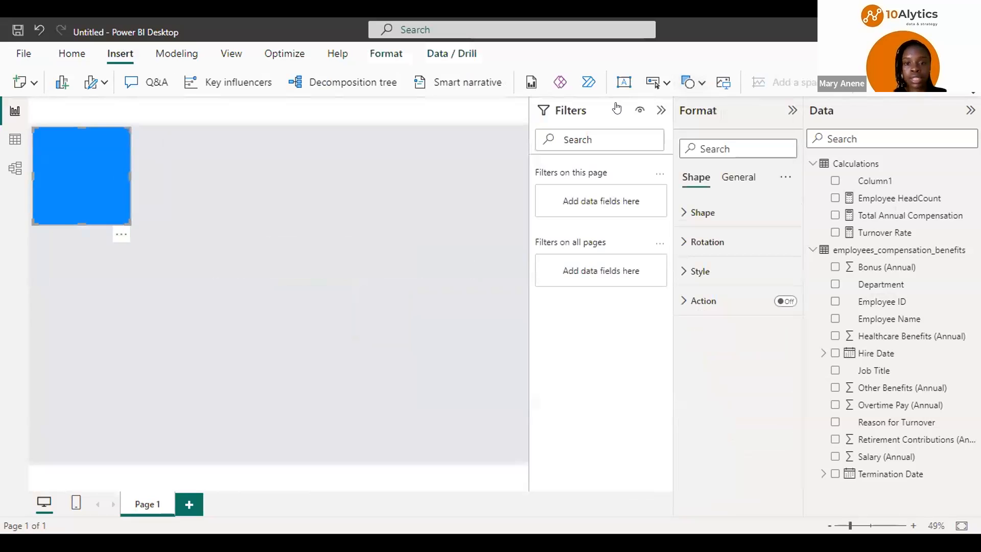
{"action": "left_click", "coordinate": [660, 111]}
{"action": "left_click", "coordinate": [969, 111]}
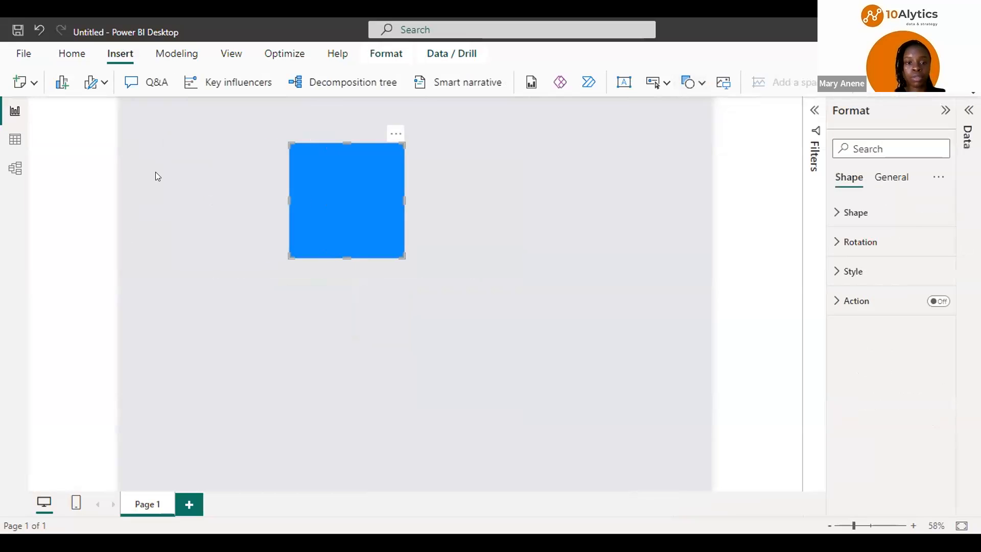
{"action": "left_click_drag", "start_coordinate": [199, 267], "coordinate": [200, 209]}
{"action": "left_click", "coordinate": [191, 188]}
{"action": "left_click", "coordinate": [209, 186]}
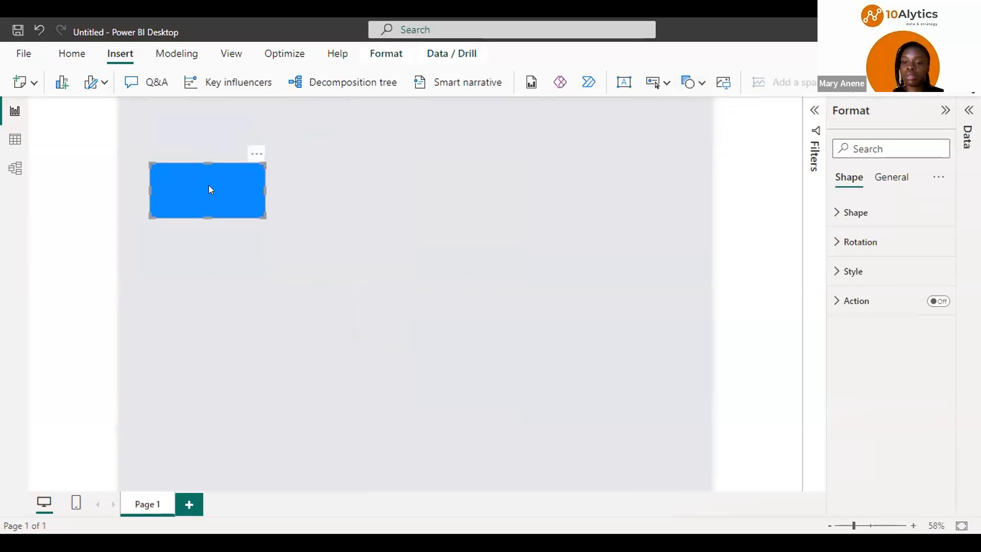
Style the rectangle with a white #FFFFFF fill, no border and a shadow
{"action": "left_click", "coordinate": [834, 277]}
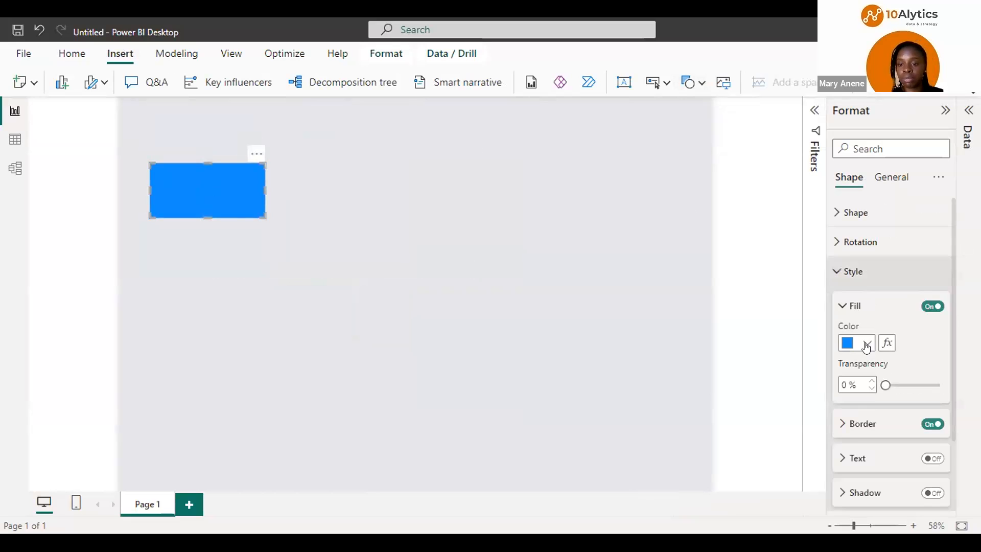
{"action": "left_click", "coordinate": [866, 343]}
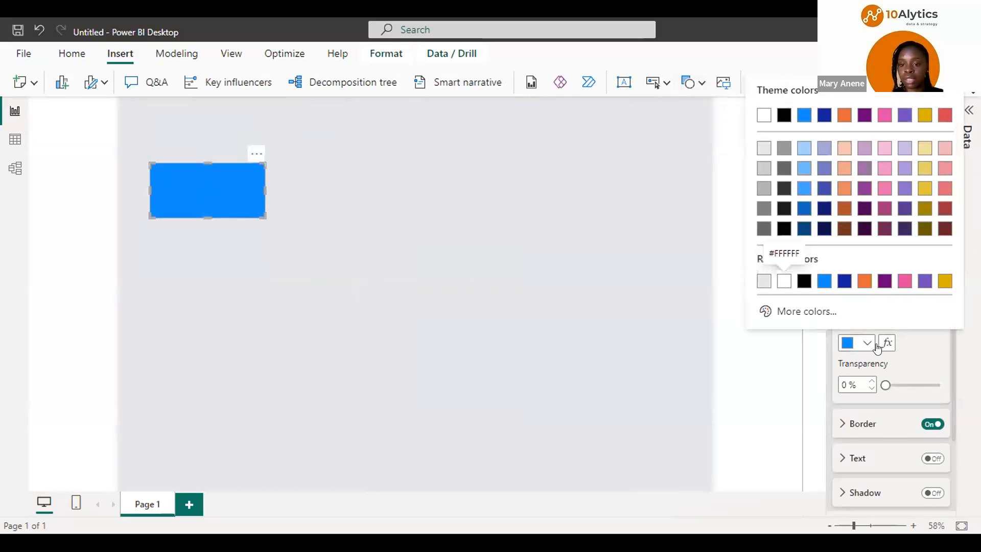
{"action": "left_click", "coordinate": [781, 282]}
{"action": "left_click", "coordinate": [926, 425]}
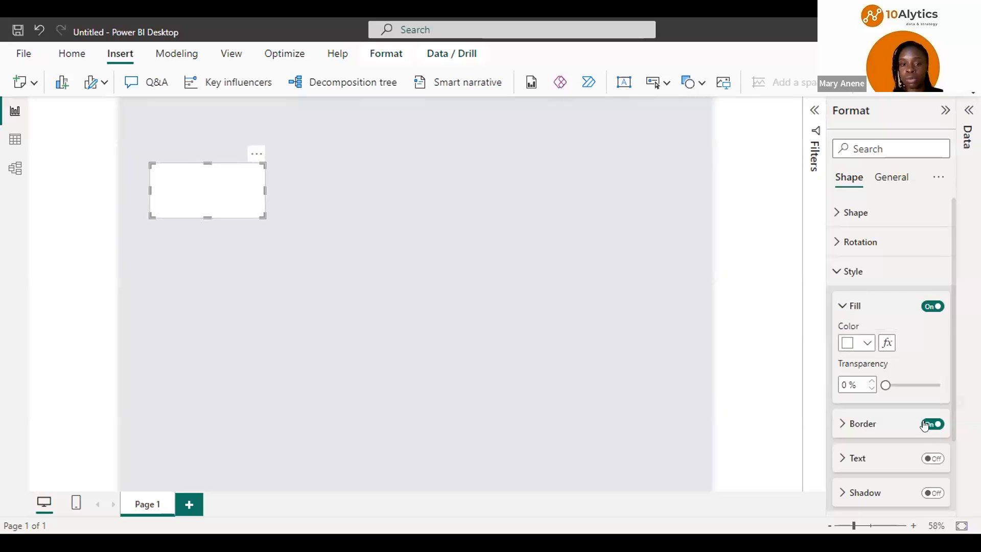
{"action": "left_click", "coordinate": [933, 492]}
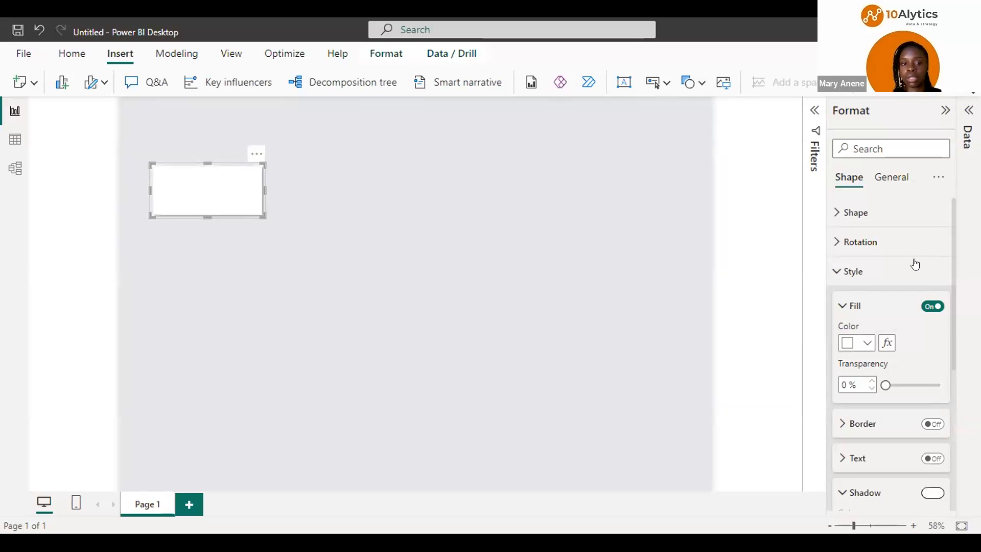
{"action": "left_click", "coordinate": [842, 271]}
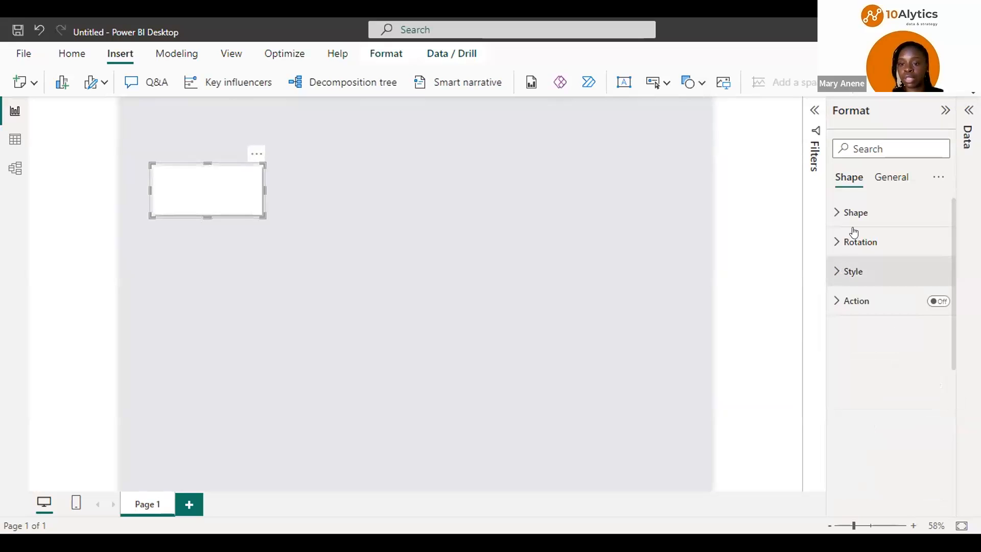
Set the rectangle's height to 143 and its width to 285
{"action": "left_click", "coordinate": [891, 178]}
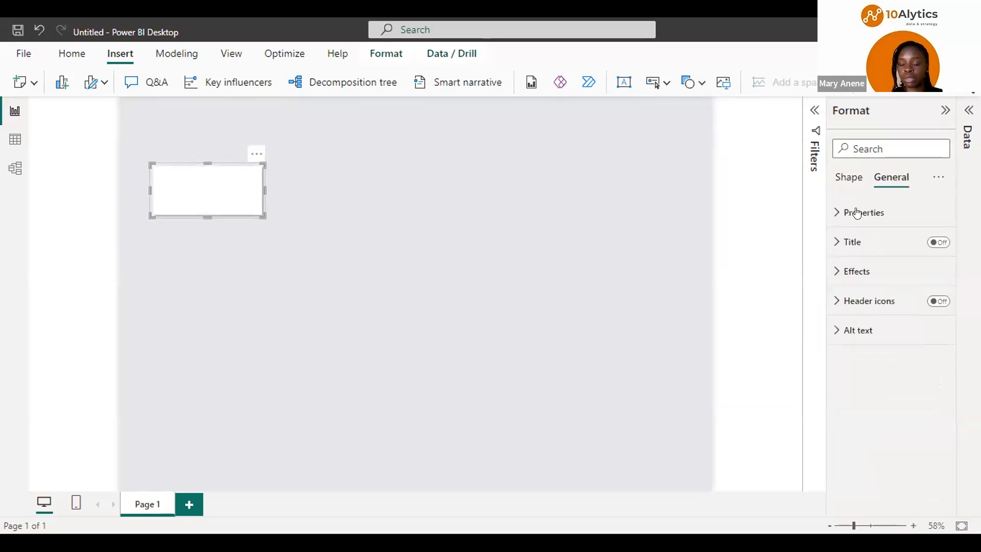
{"action": "left_click", "coordinate": [863, 213]}
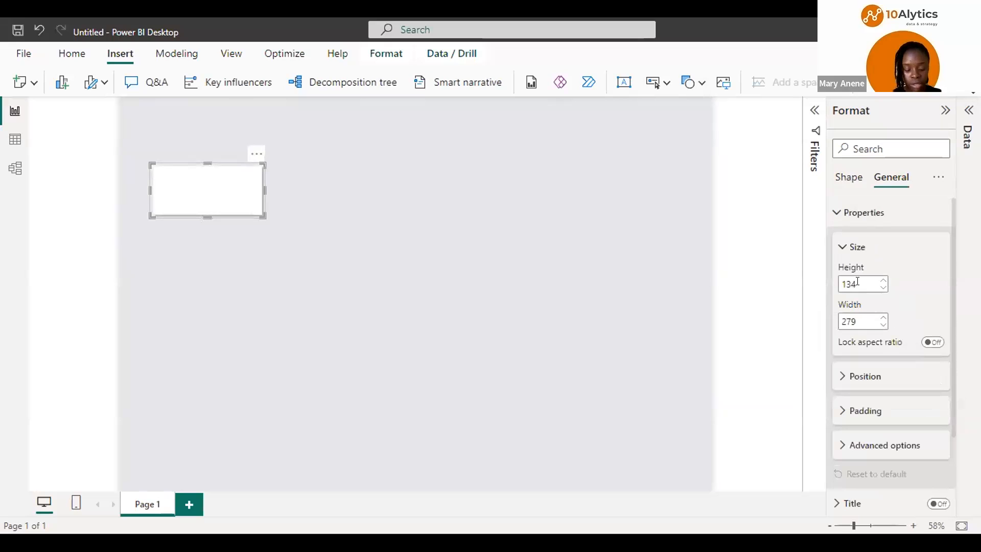
{"action": "double_click", "coordinate": [858, 282]}
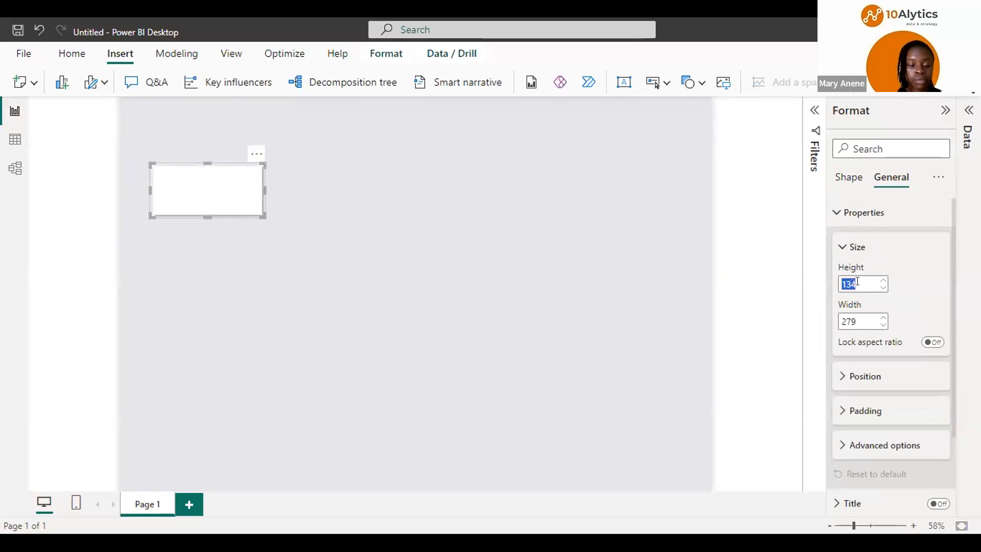
{"action": "type", "text": "143"}
{"action": "double_click", "coordinate": [856, 315]}
{"action": "key", "text": "BackSpace"}
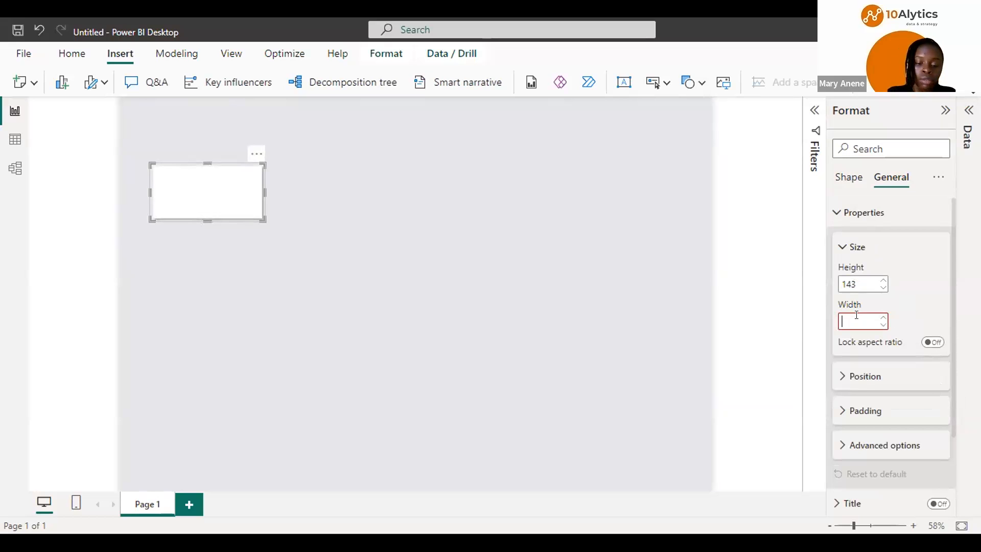
{"action": "type", "text": "285"}
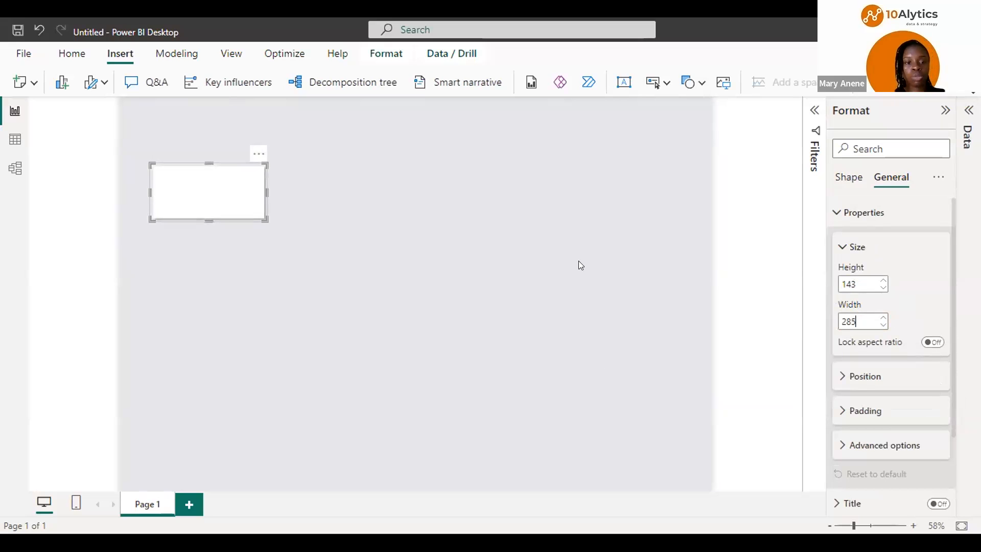
Duplicate the white card four times, spreading four cards in a row and placing the fifth beneath the rightmost one
{"action": "left_click", "coordinate": [233, 196]}
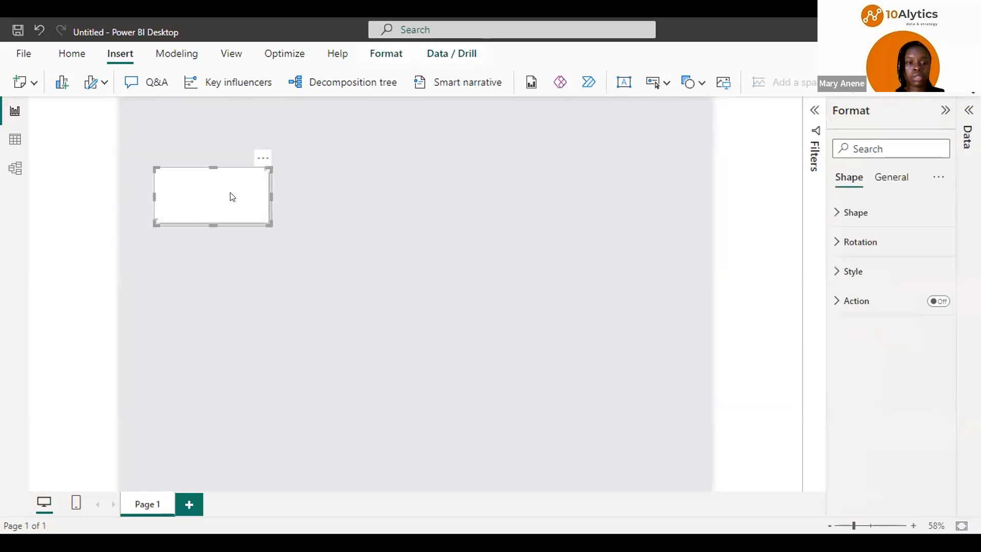
{"action": "left_click_drag", "start_coordinate": [159, 189], "coordinate": [600, 186]}
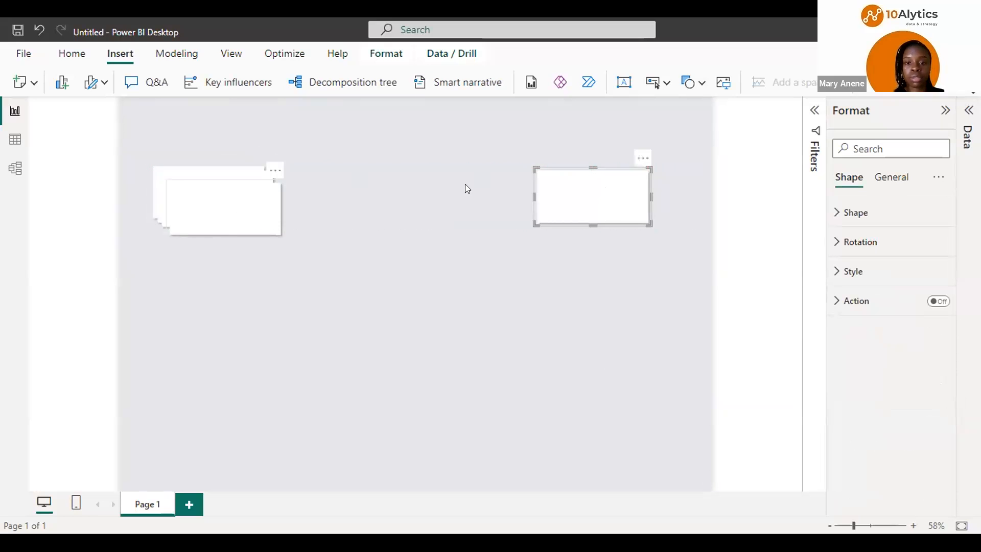
{"action": "left_click_drag", "start_coordinate": [237, 201], "coordinate": [464, 183]}
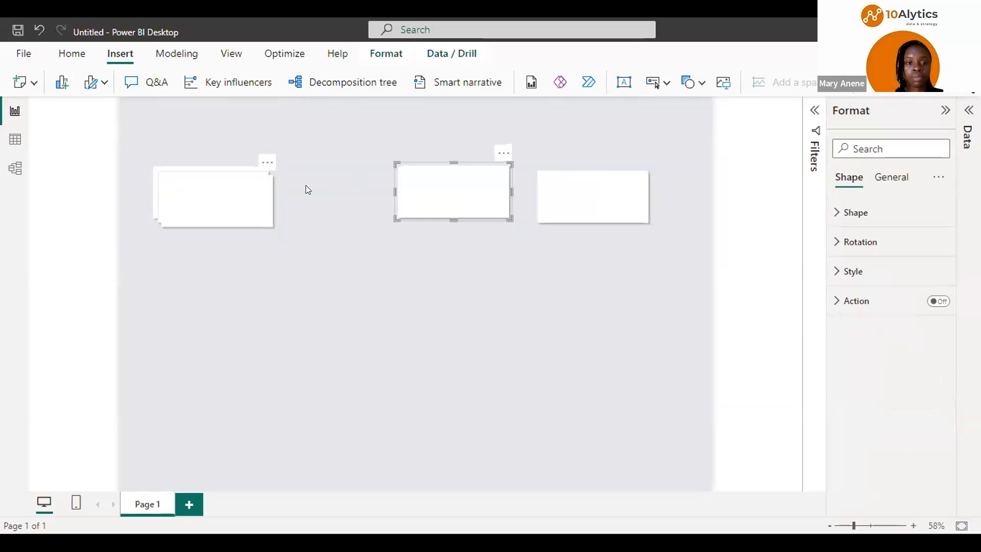
{"action": "left_click_drag", "start_coordinate": [201, 208], "coordinate": [311, 200]}
{"action": "left_click_drag", "start_coordinate": [203, 211], "coordinate": [584, 289]}
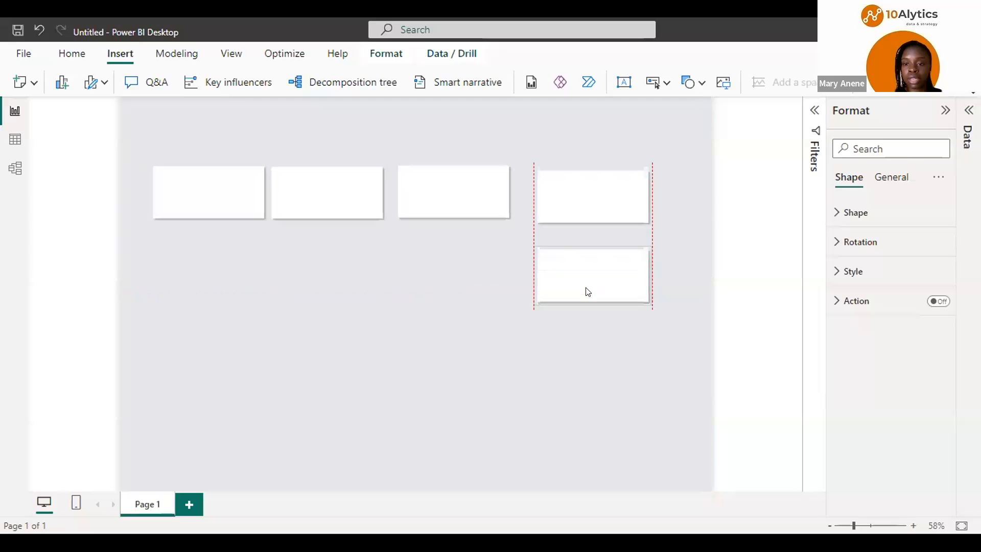
Enter a height of 677 and a width of 518 for the card beneath the row
{"action": "left_click", "coordinate": [889, 178]}
{"action": "left_click_drag", "start_coordinate": [858, 282], "coordinate": [702, 286]}
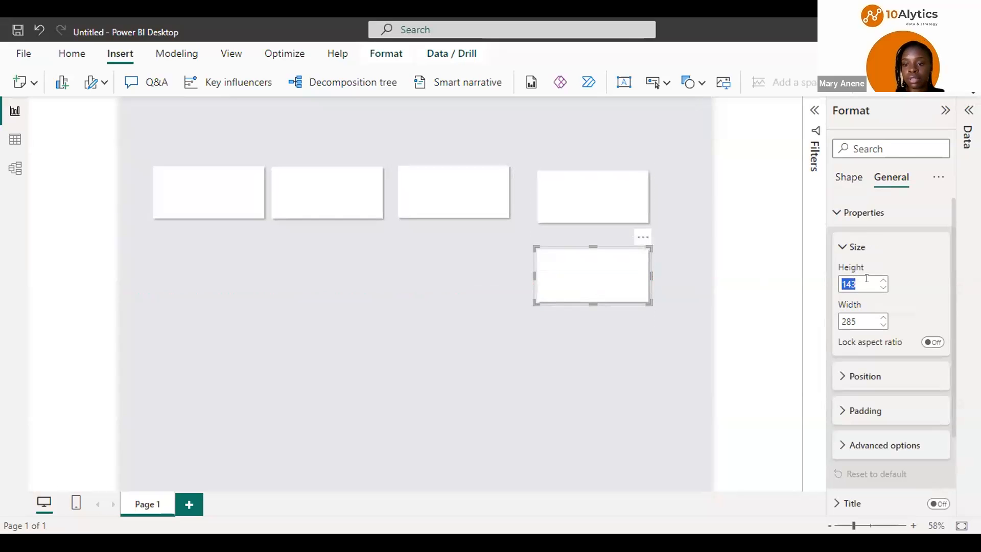
{"action": "type", "text": "6"}
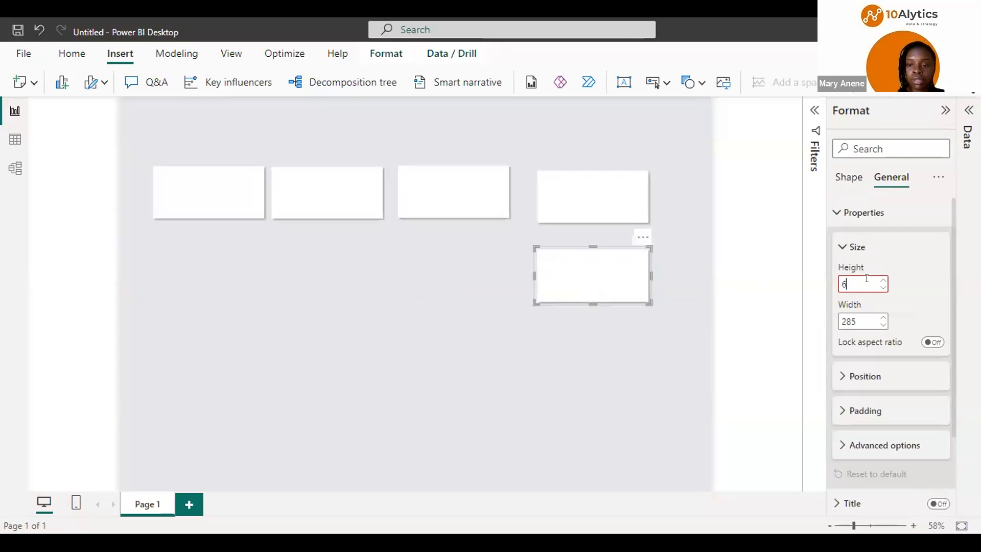
{"action": "type", "text": "77"}
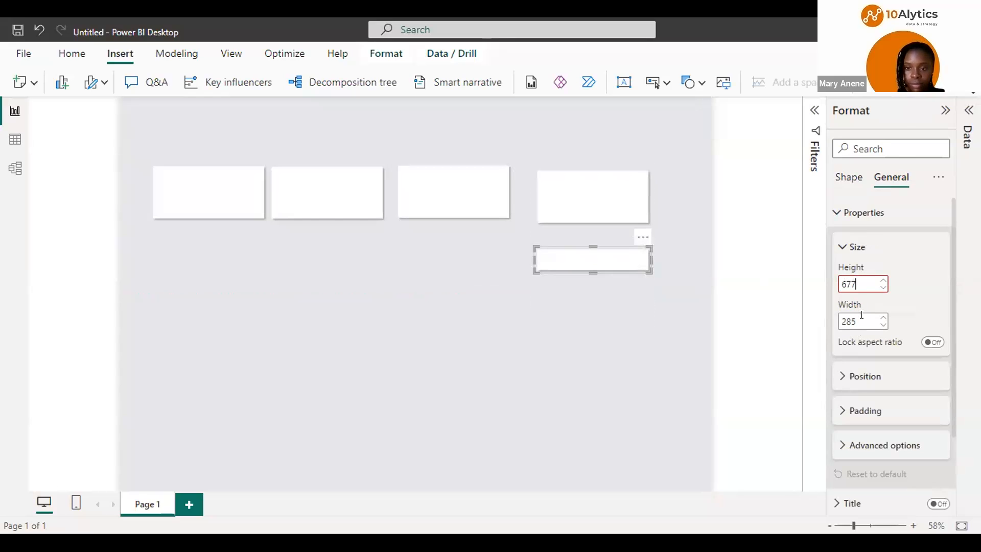
{"action": "key", "text": "Tab"}
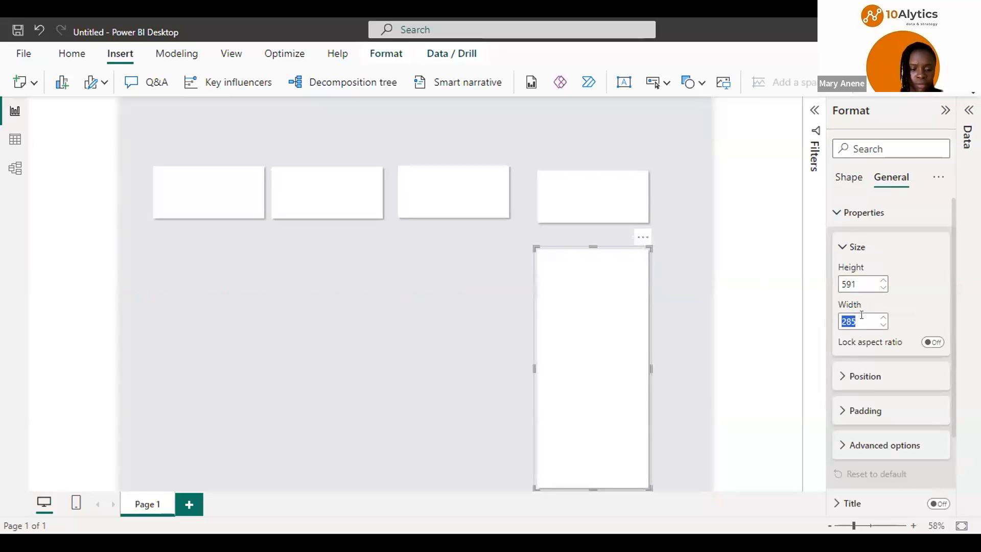
{"action": "type", "text": "5"}
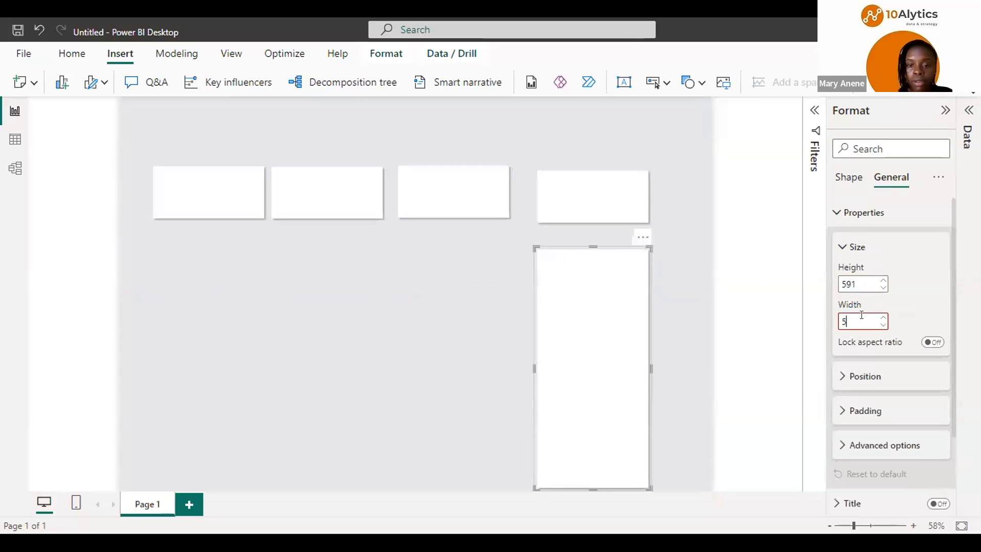
{"action": "type", "text": "18"}
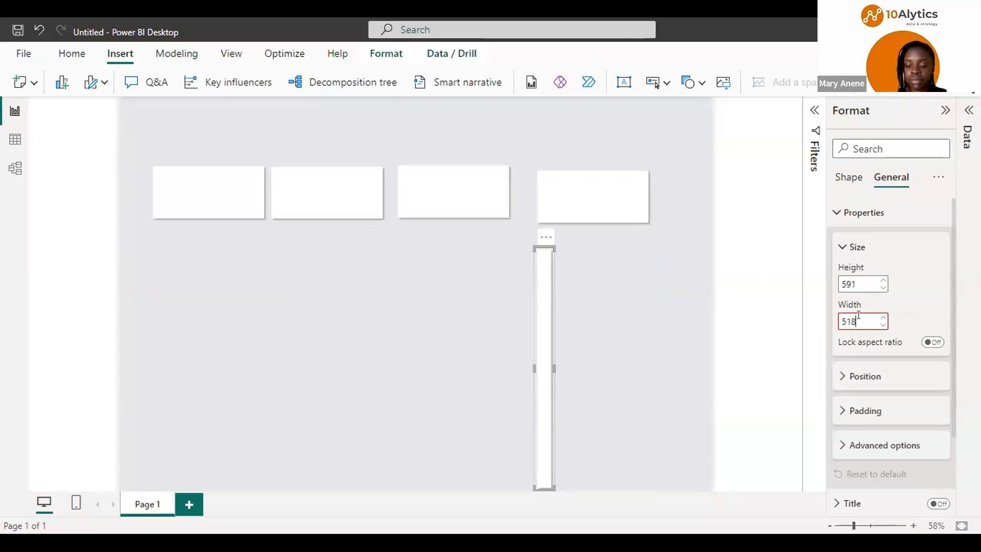
{"action": "key", "text": "Return"}
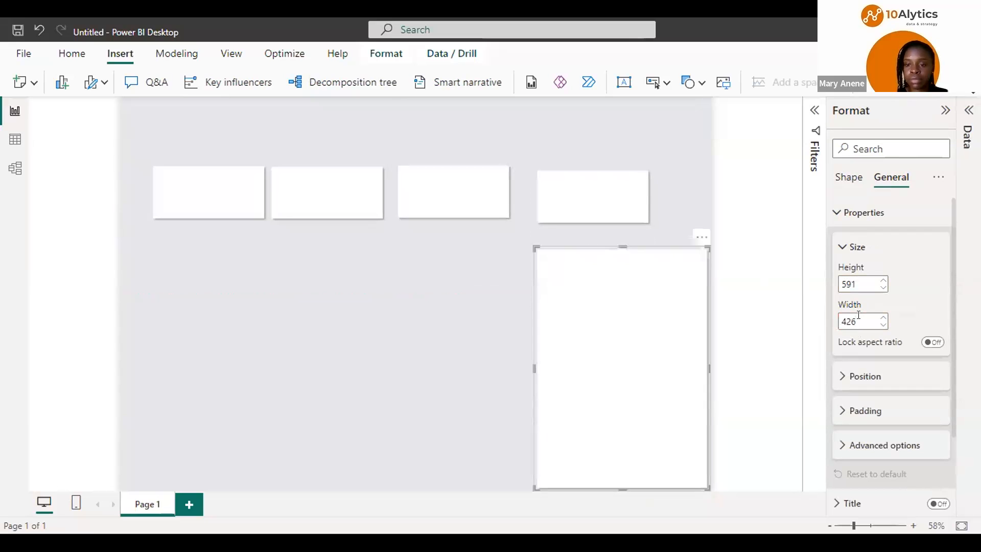
Reposition the tall panel and the row's outer cards, and place a shorter, wider copy of the panel beneath the left-hand cards
{"action": "left_click_drag", "start_coordinate": [580, 324], "coordinate": [630, 188]}
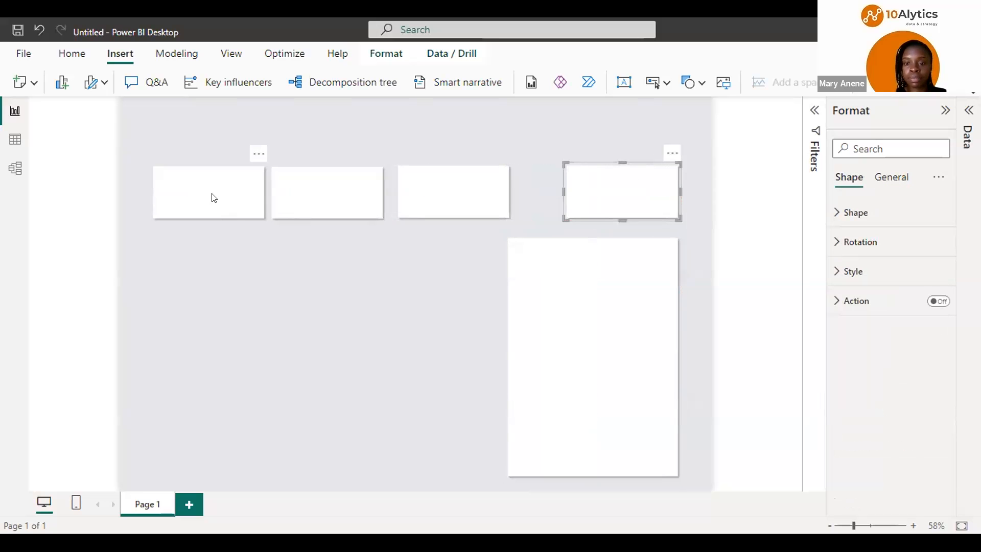
{"action": "left_click_drag", "start_coordinate": [213, 197], "coordinate": [199, 197]}
{"action": "left_click", "coordinate": [580, 358]}
{"action": "key", "text": "ctrl+v"}
{"action": "left_click_drag", "start_coordinate": [578, 354], "coordinate": [221, 339]}
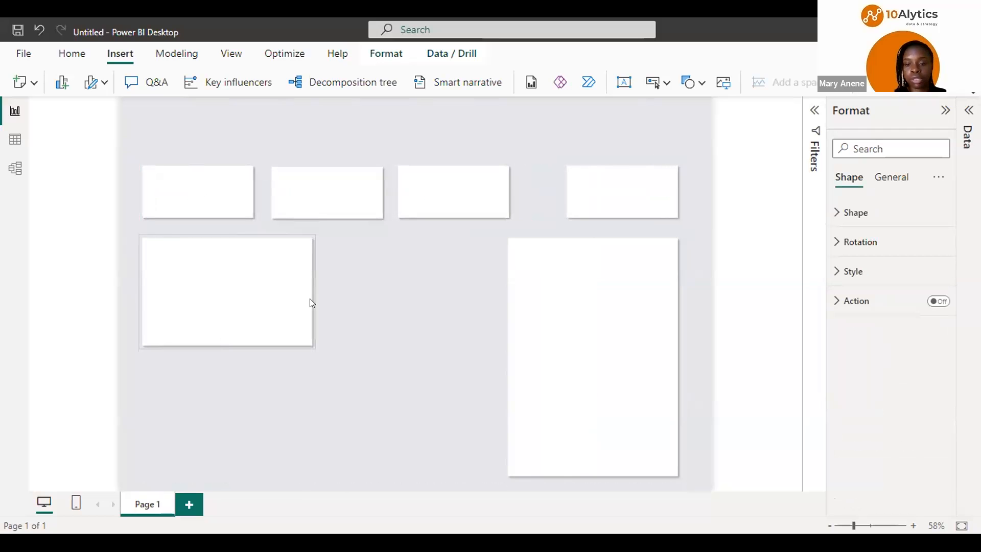
{"action": "left_click_drag", "start_coordinate": [311, 287], "coordinate": [442, 282]}
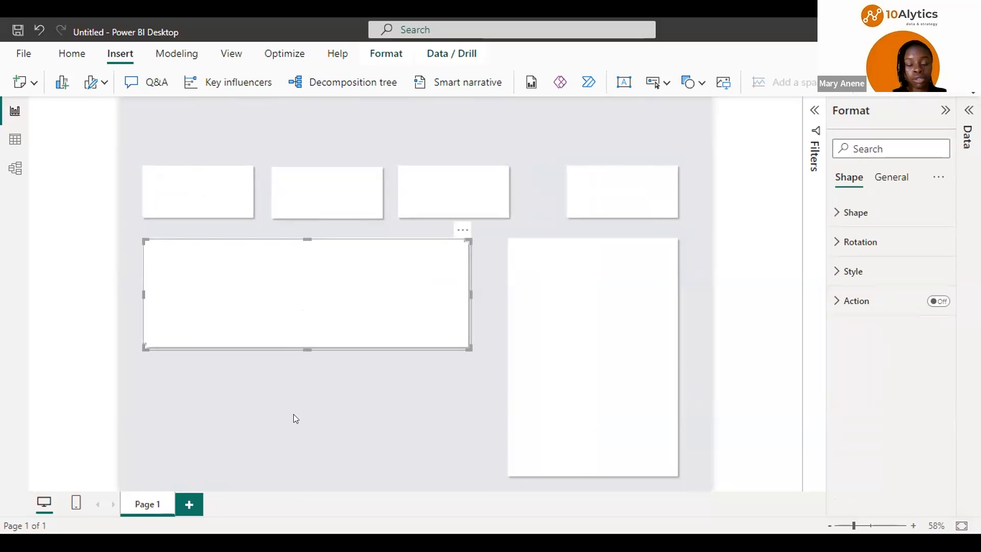
Place a copy of the wide panel beneath it and adjust both panels' heights to leave a narrow gap between them
{"action": "key", "text": "ctrl+v"}
{"action": "left_click_drag", "start_coordinate": [294, 431], "coordinate": [302, 472]}
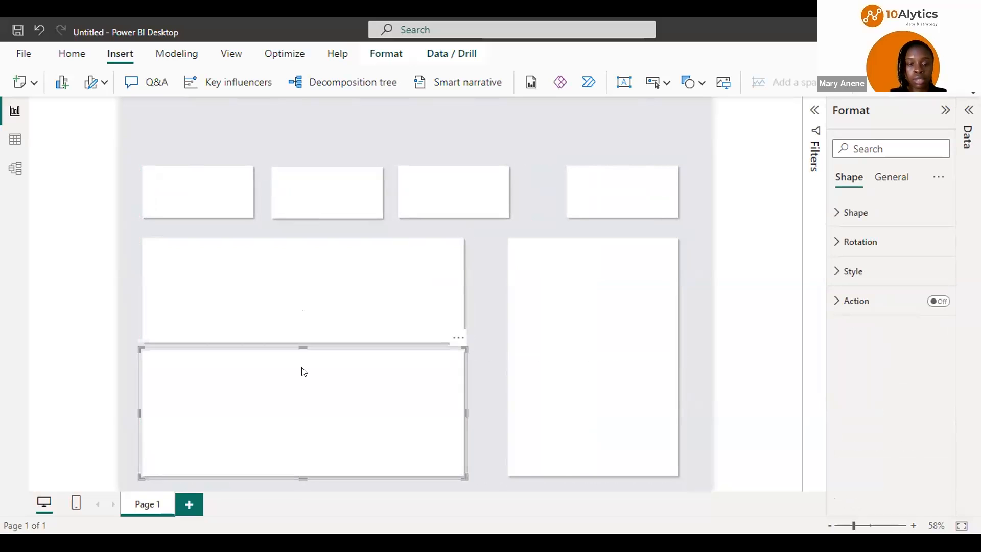
{"action": "left_click_drag", "start_coordinate": [303, 347], "coordinate": [303, 368]}
{"action": "left_click", "coordinate": [318, 277]}
{"action": "left_click_drag", "start_coordinate": [302, 232], "coordinate": [301, 226]}
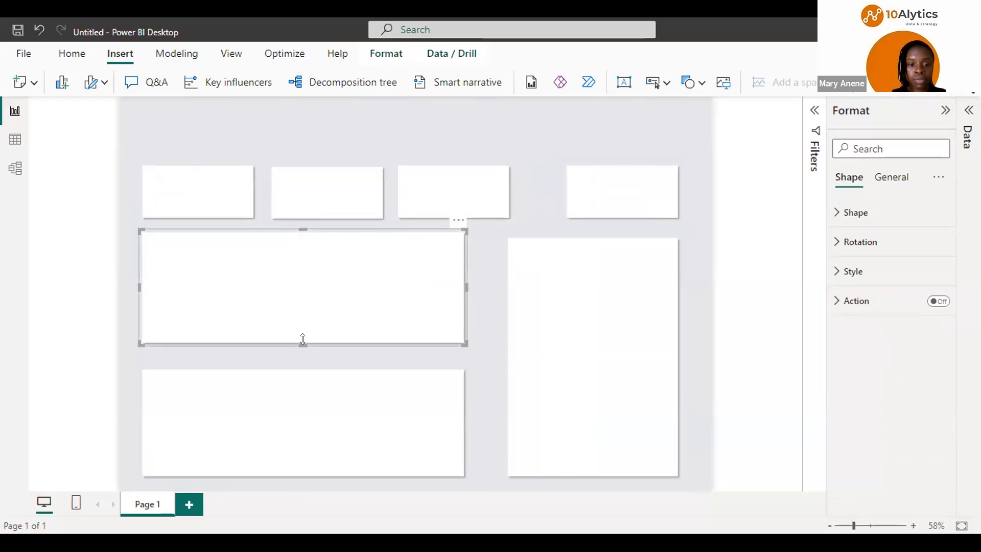
{"action": "left_click_drag", "start_coordinate": [302, 345], "coordinate": [303, 384]}
{"action": "left_click", "coordinate": [304, 384]}
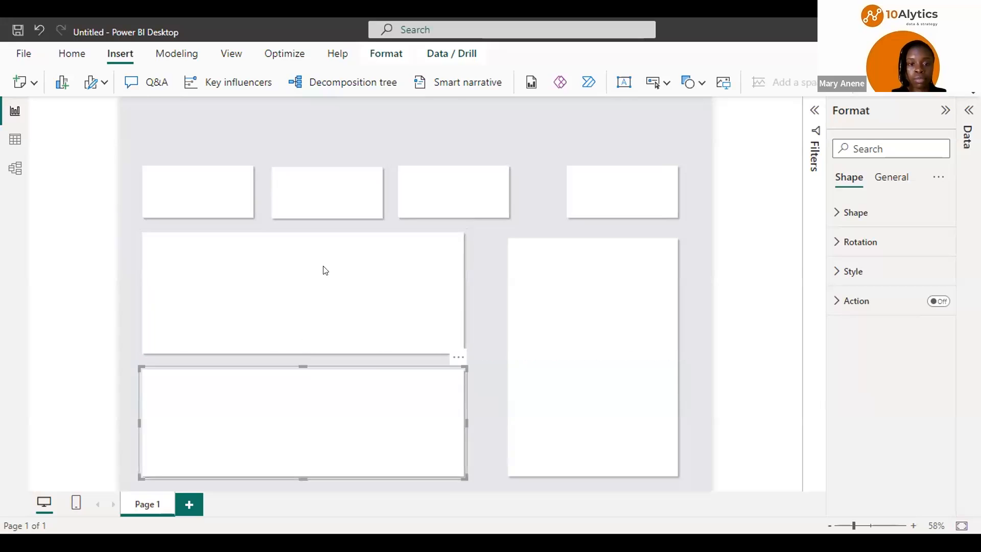
Move the four small cards up into one aligned row, shifting the third and fourth further right
{"action": "left_click_drag", "start_coordinate": [321, 159], "coordinate": [317, 189]}
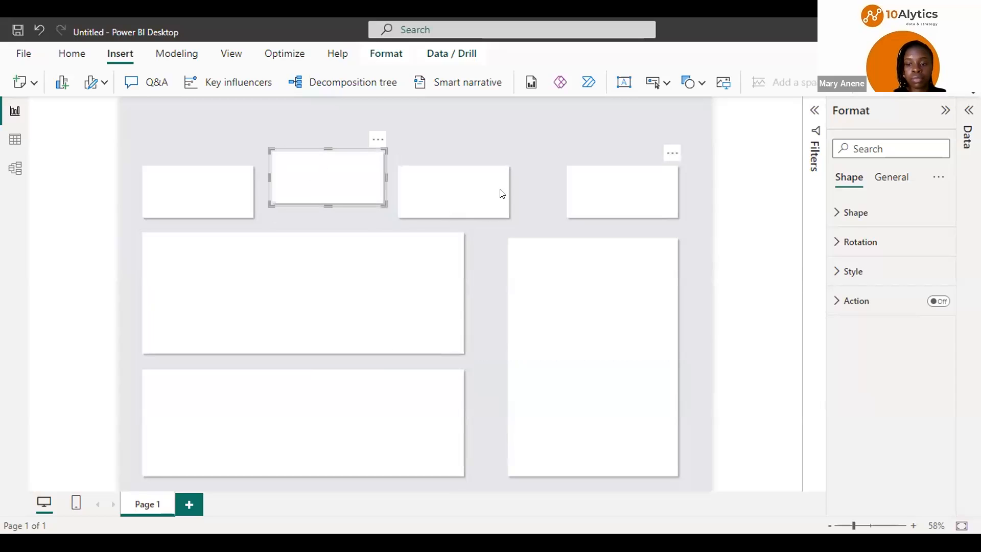
{"action": "left_click_drag", "start_coordinate": [484, 194], "coordinate": [510, 184]}
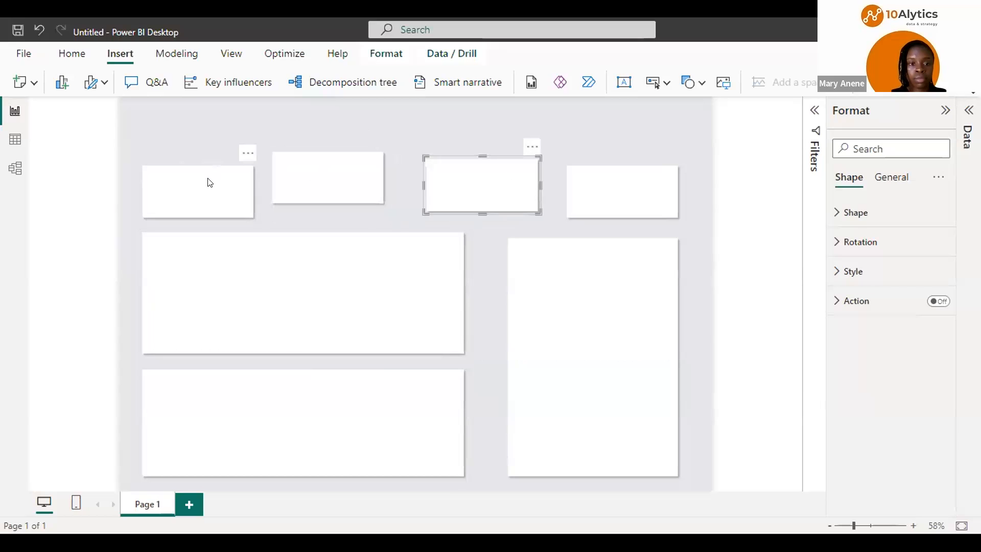
{"action": "left_click_drag", "start_coordinate": [209, 183], "coordinate": [210, 169]}
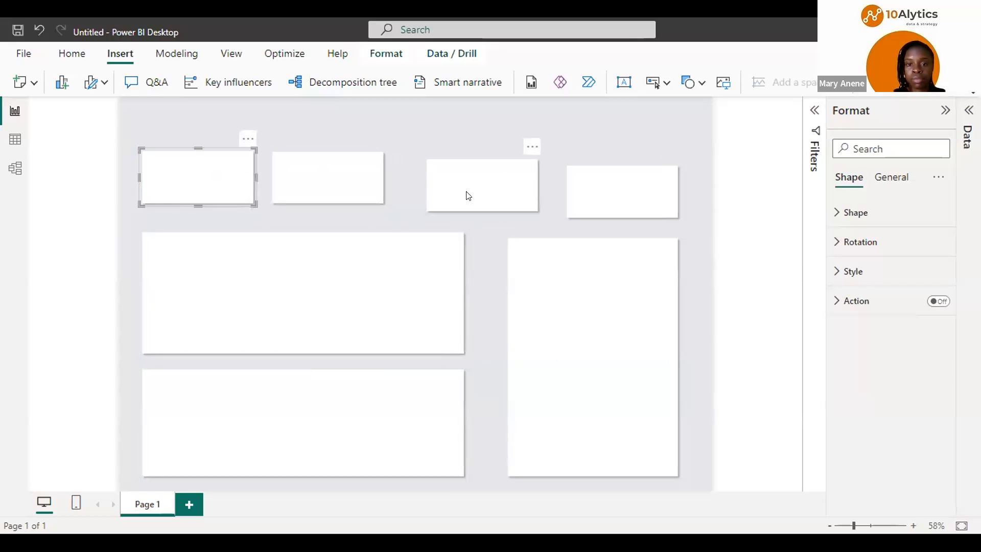
{"action": "left_click_drag", "start_coordinate": [467, 195], "coordinate": [467, 187]}
{"action": "left_click_drag", "start_coordinate": [616, 187], "coordinate": [635, 190]}
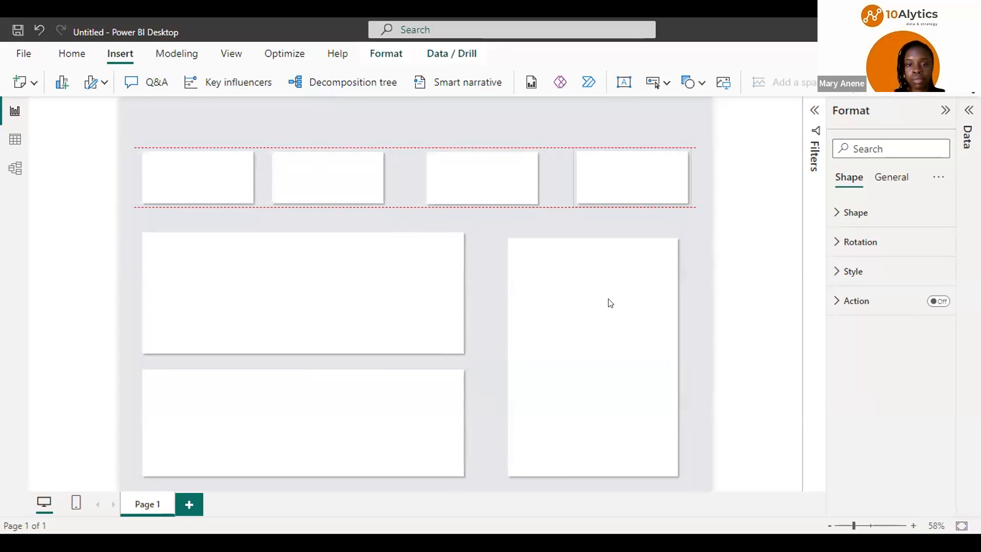
Move the tall panel up and right, level with the upper wide panel, and widen all three large panels to narrow the gap between them
{"action": "left_click_drag", "start_coordinate": [624, 300], "coordinate": [625, 301]}
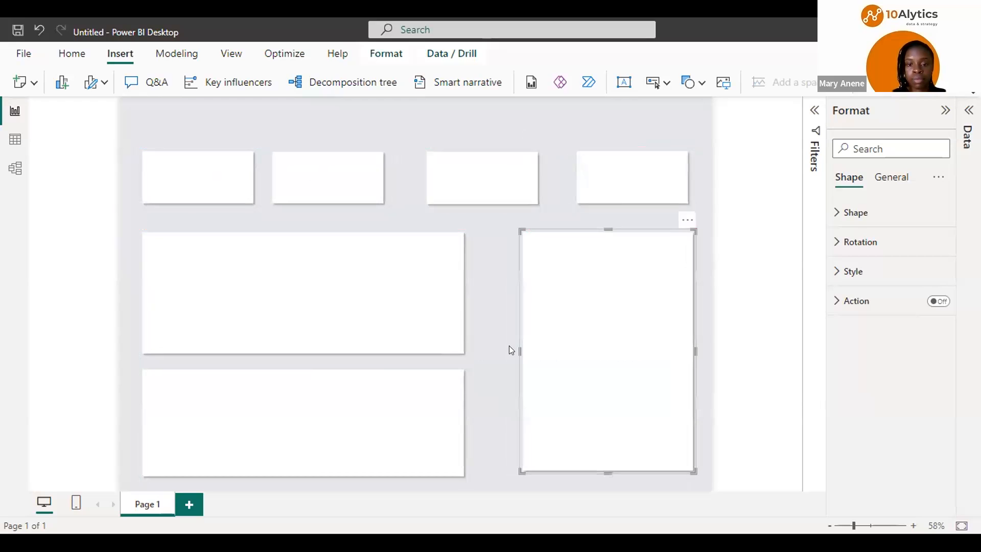
{"action": "left_click_drag", "start_coordinate": [509, 349], "coordinate": [506, 348]}
{"action": "left_click", "coordinate": [463, 296]}
{"action": "left_click_drag", "start_coordinate": [466, 294], "coordinate": [492, 296]}
{"action": "left_click", "coordinate": [445, 414]}
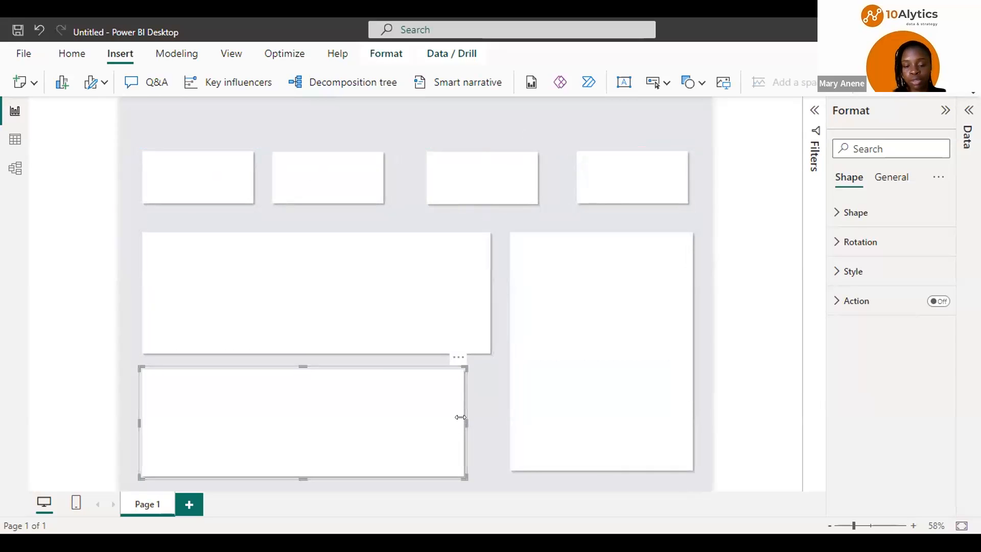
{"action": "left_click_drag", "start_coordinate": [465, 423], "coordinate": [497, 416]}
Extend the tall panel's lower edge down to line up with the bottom of the lower wide panel
{"action": "left_click", "coordinate": [325, 382]}
{"action": "left_click", "coordinate": [601, 448]}
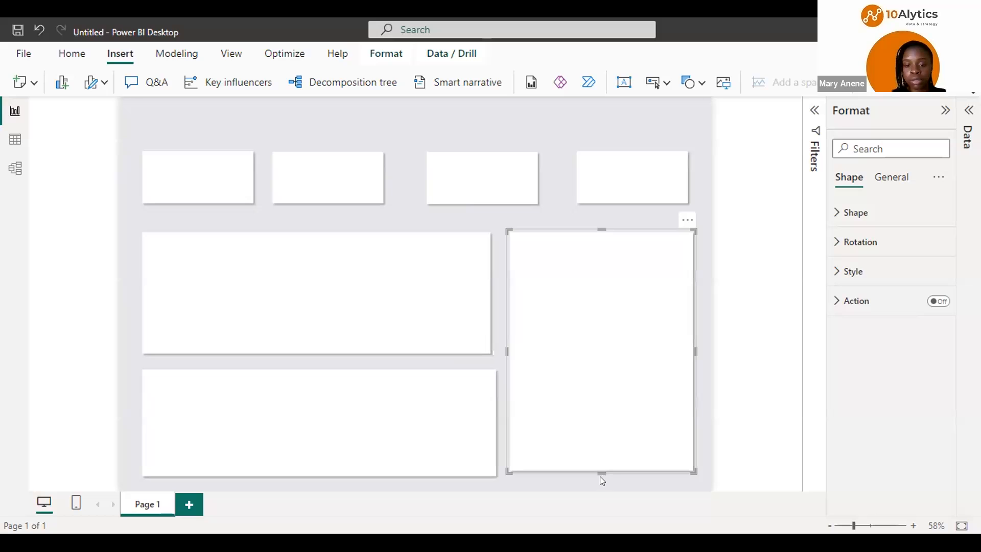
{"action": "left_click_drag", "start_coordinate": [603, 480], "coordinate": [601, 486]}
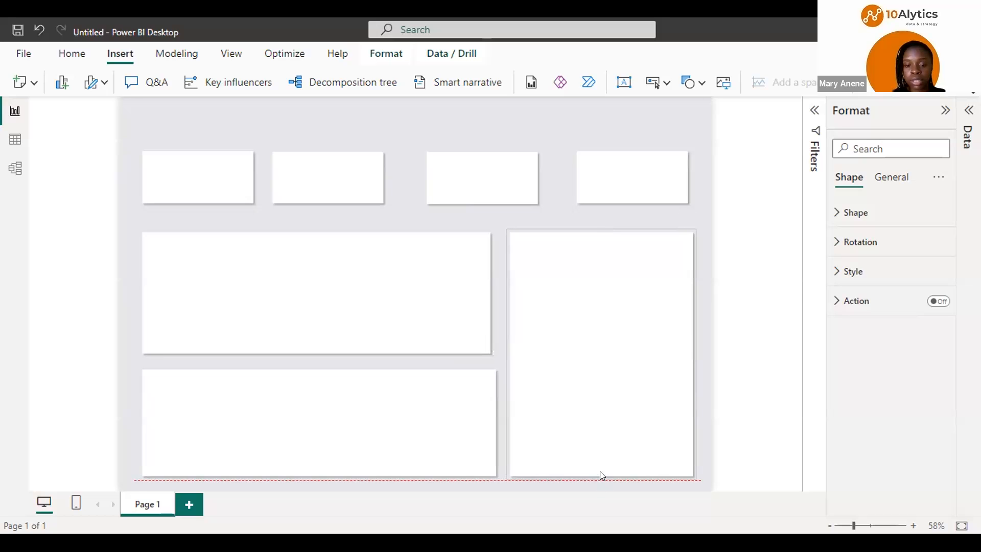
Distribute the four small cards in the upper row horizontally so the gaps between them are equal
{"action": "left_click", "coordinate": [354, 186]}
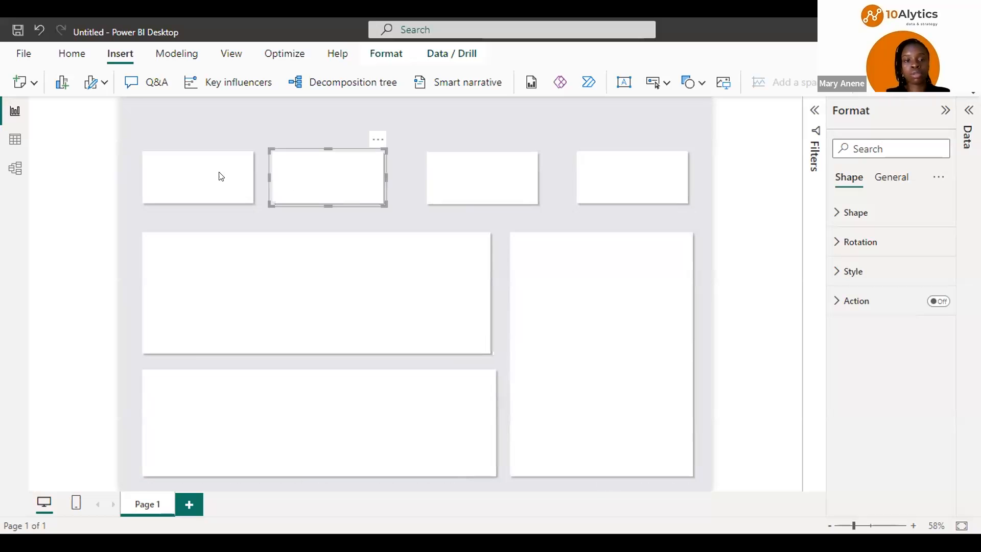
{"action": "left_click", "coordinate": [506, 159], "text": "ctrl"}
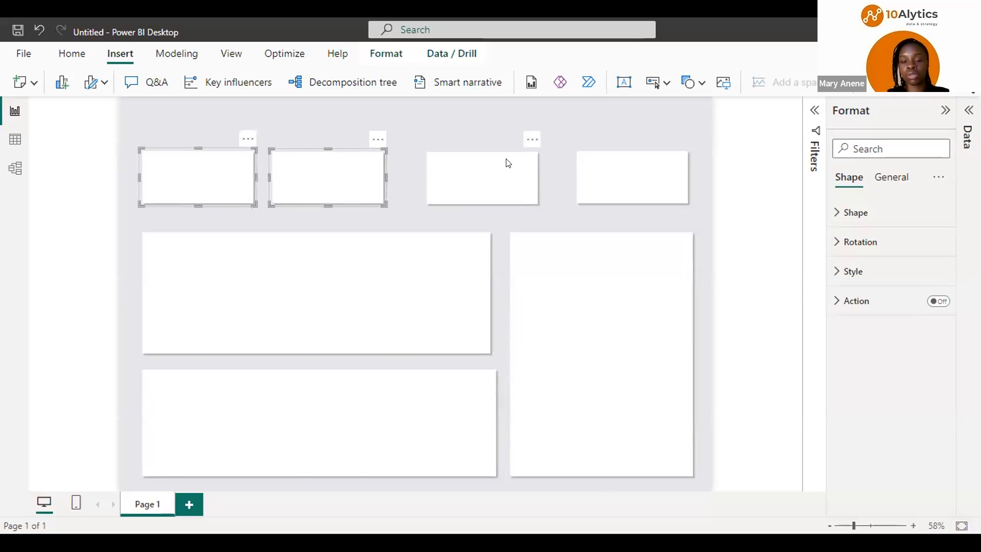
{"action": "left_click", "coordinate": [641, 174], "text": "ctrl"}
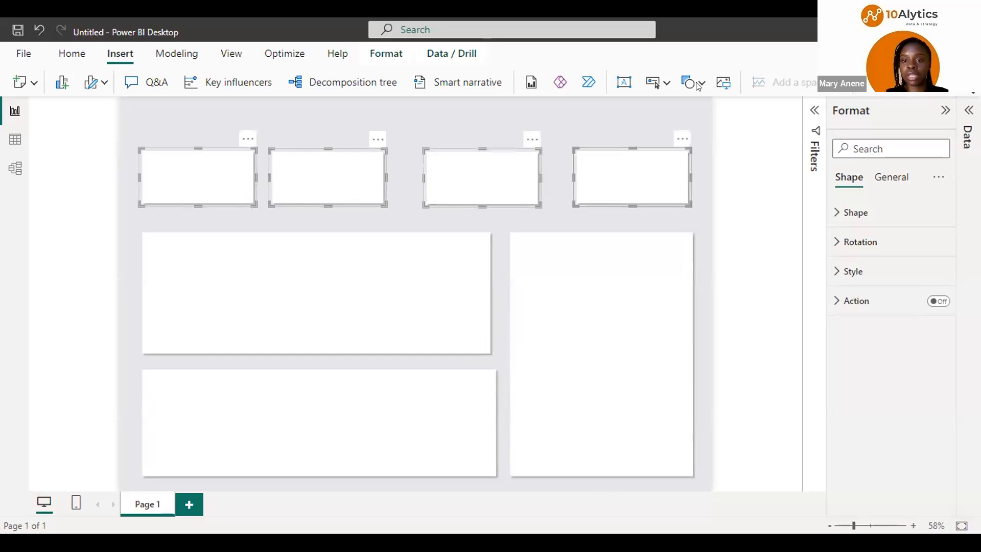
{"action": "left_click", "coordinate": [293, 85]}
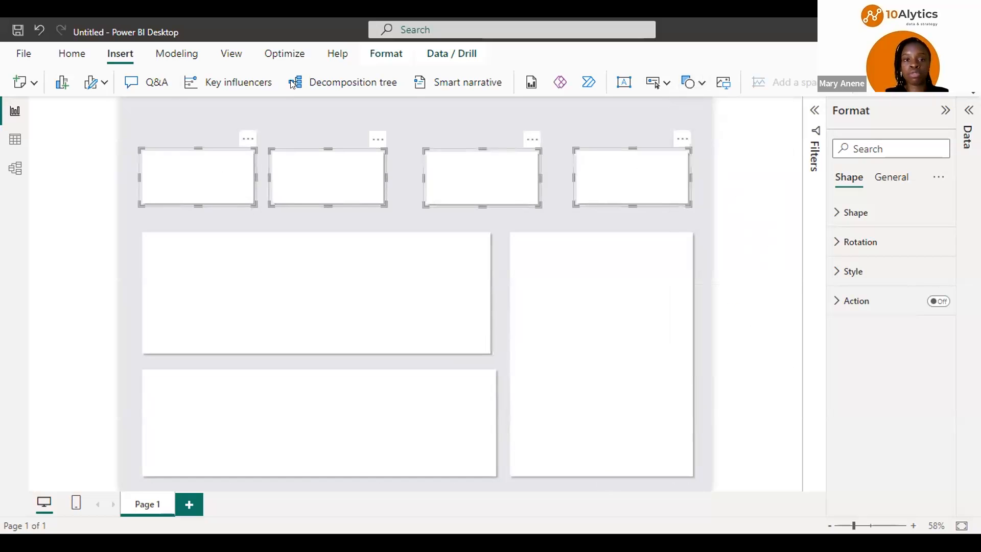
{"action": "left_click", "coordinate": [398, 49]}
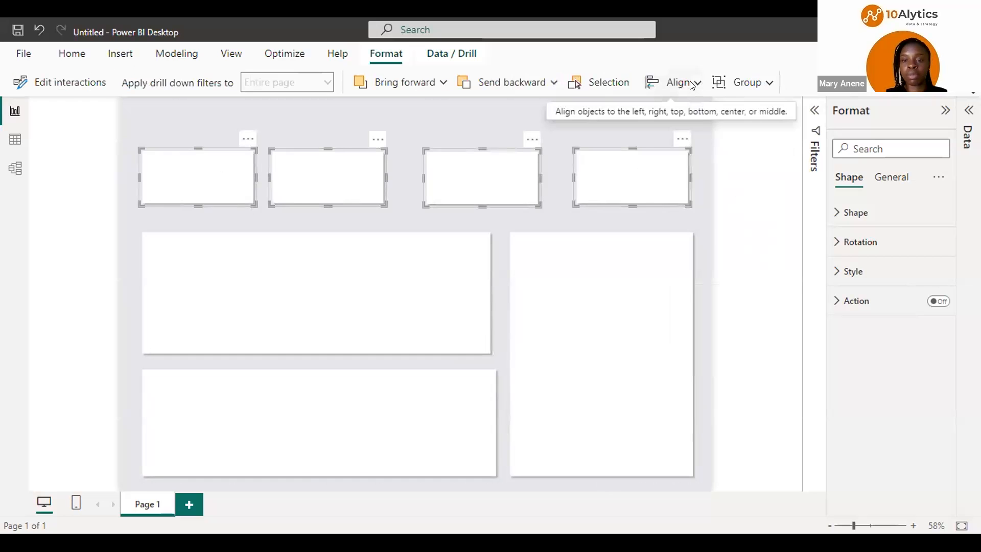
{"action": "left_click", "coordinate": [692, 84]}
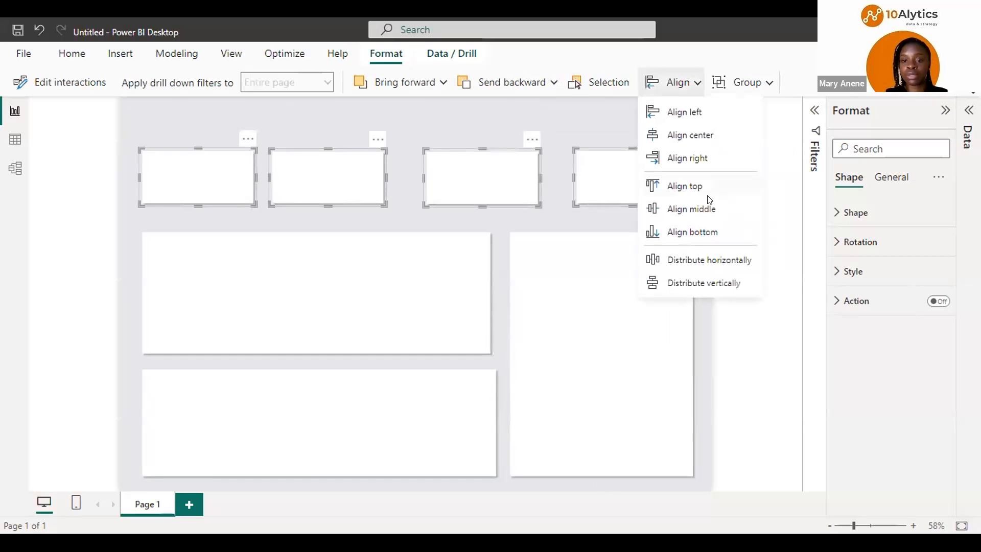
{"action": "left_click", "coordinate": [693, 68]}
{"action": "left_click", "coordinate": [696, 81]}
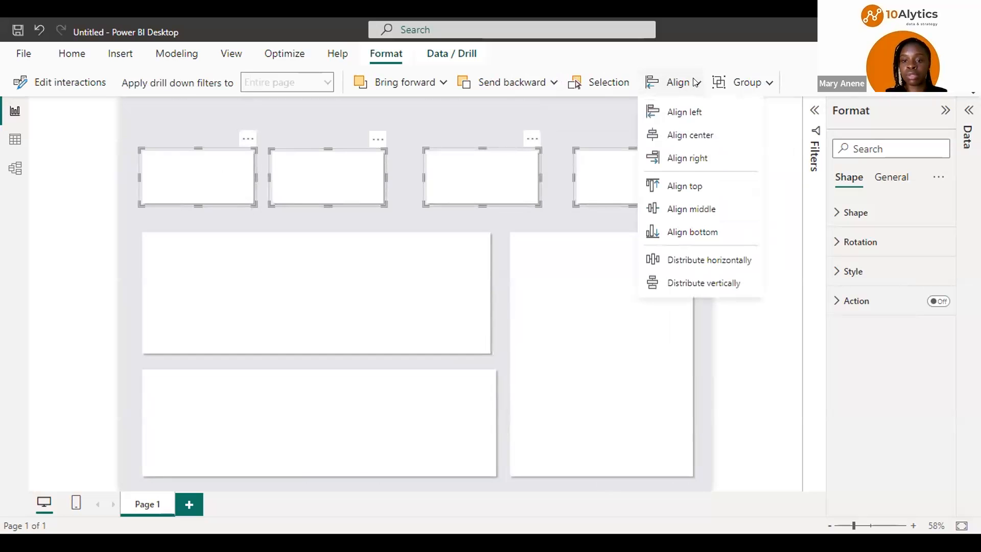
{"action": "key", "text": "Return"}
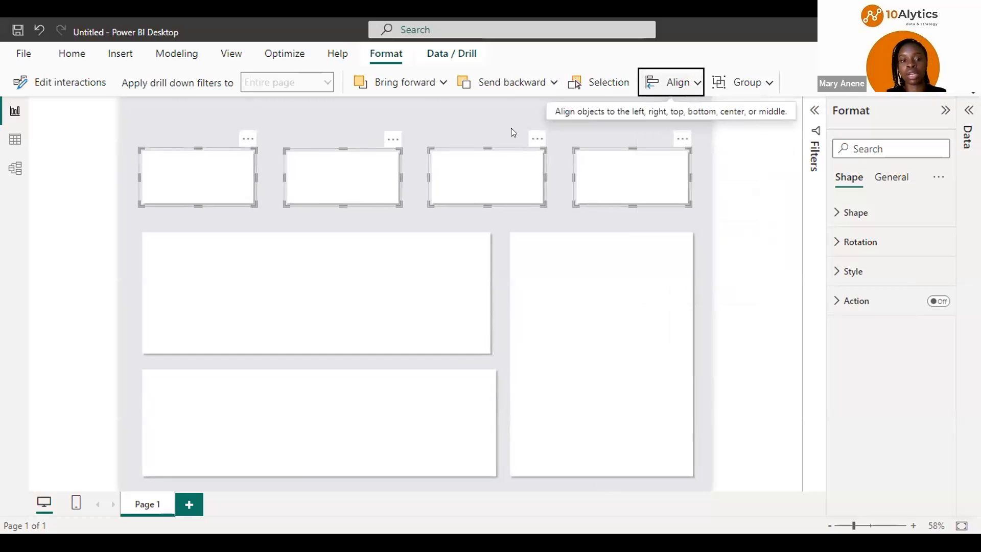
{"action": "left_click", "coordinate": [401, 118]}
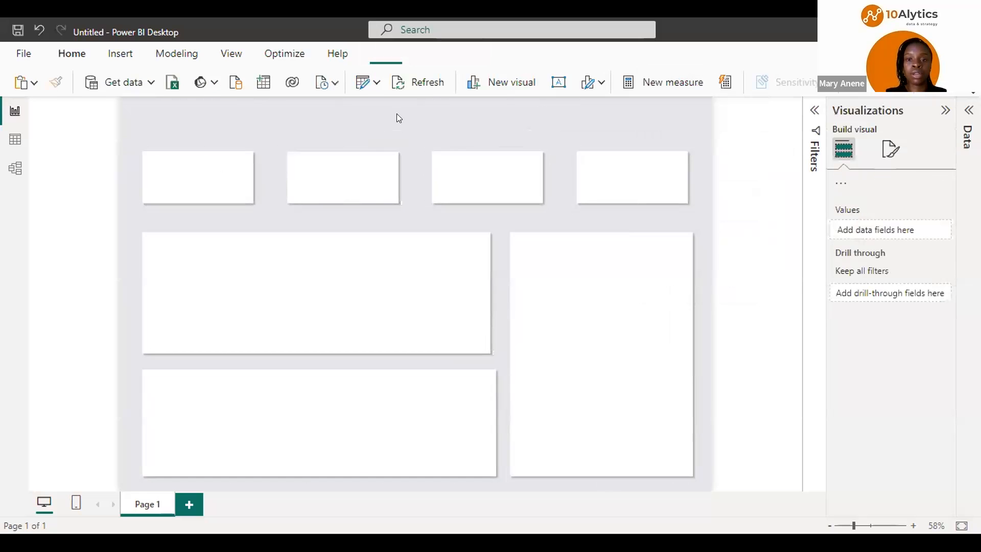
Insert a text box on the report page containing the title "EMPLOYEES COMPENSATION"
{"action": "left_click", "coordinate": [560, 82]}
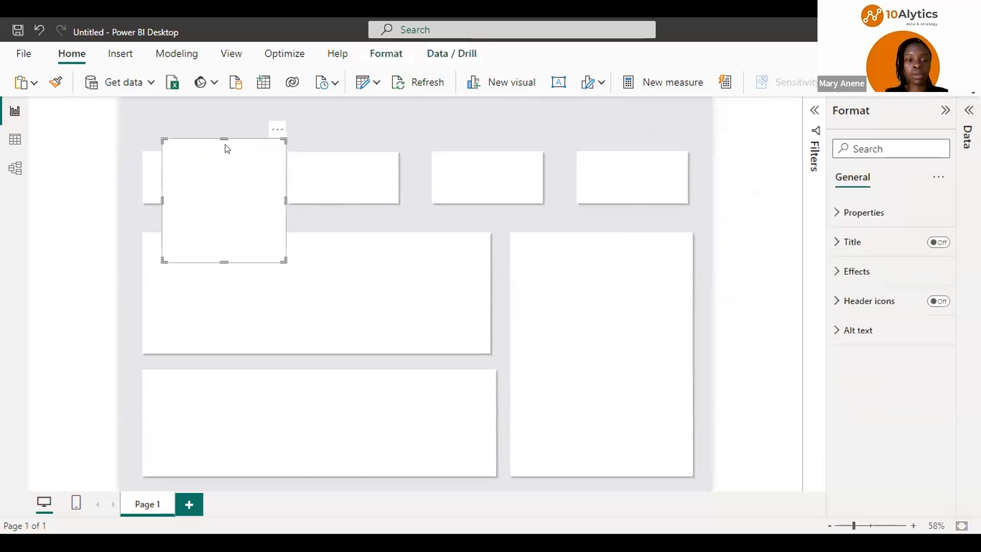
{"action": "left_click", "coordinate": [180, 151]}
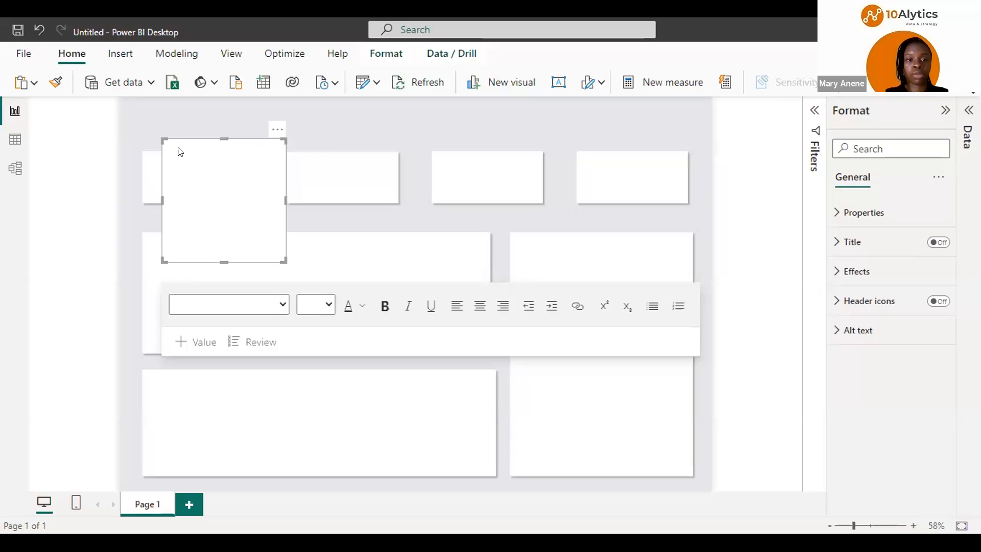
{"action": "type", "text": "Em"}
{"action": "key", "text": "BackSpace"}
{"action": "key", "text": "BackSpace"}
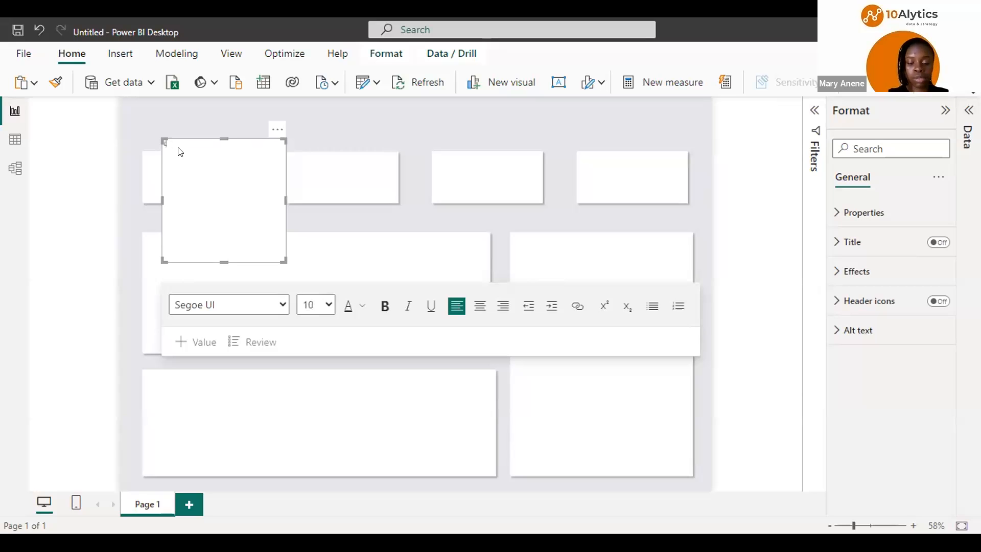
{"action": "type", "text": "EMPLOYEES COMPENS"}
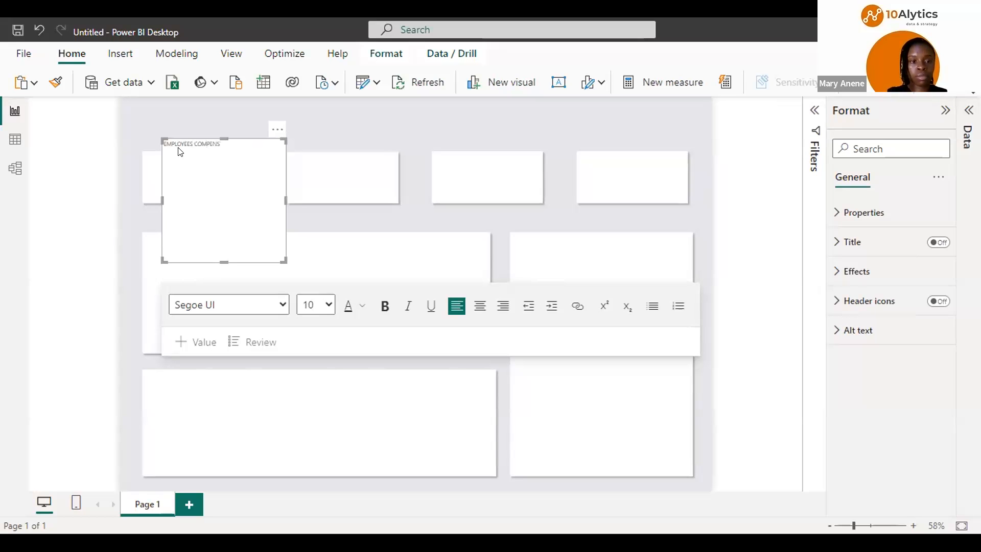
{"action": "type", "text": "ATION"}
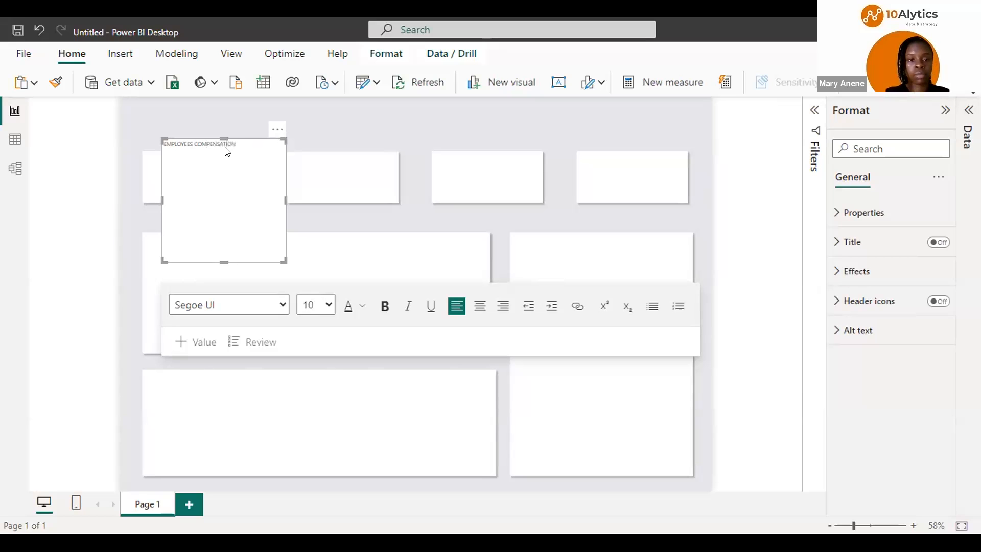
Move the title text box to the page's upper-left corner and format its text as bold 24-point Lucida Sans Unicode
{"action": "left_click_drag", "start_coordinate": [161, 142], "coordinate": [235, 143]}
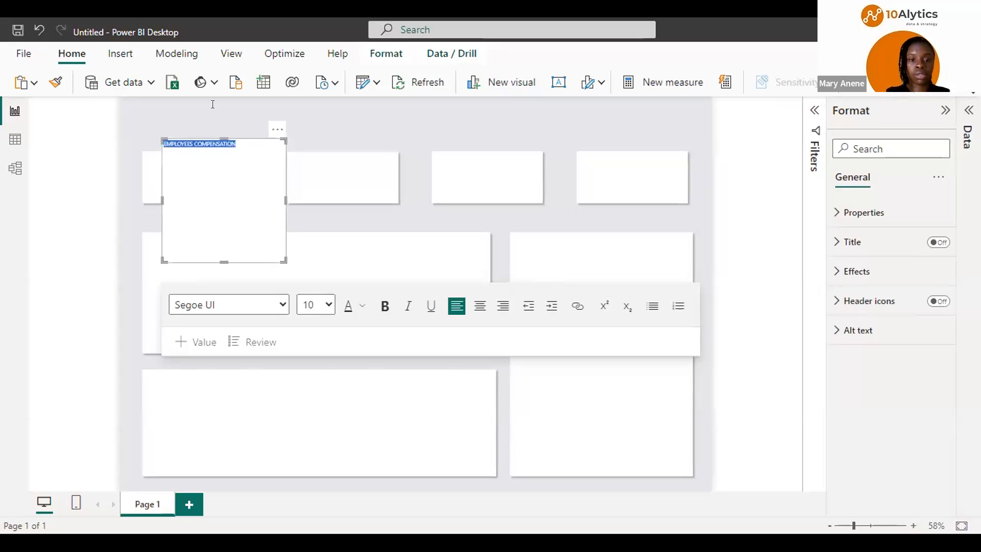
{"action": "left_click_drag", "start_coordinate": [235, 138], "coordinate": [213, 104]}
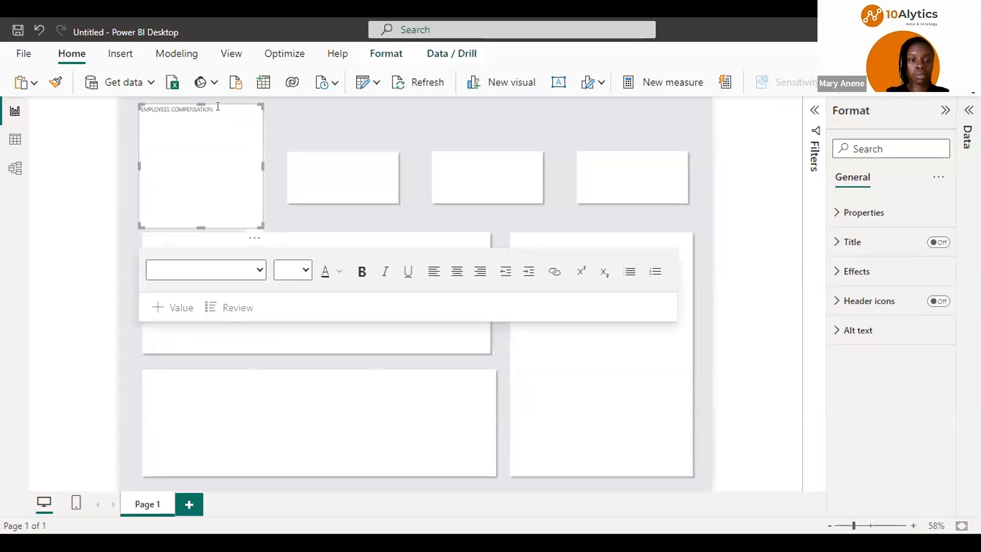
{"action": "key", "text": "ctrl+a"}
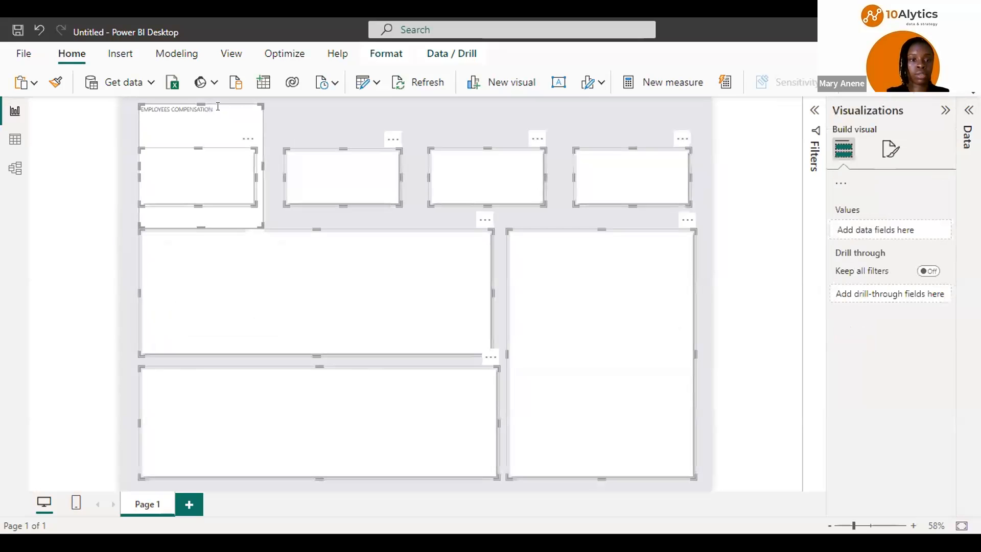
{"action": "left_click", "coordinate": [218, 106]}
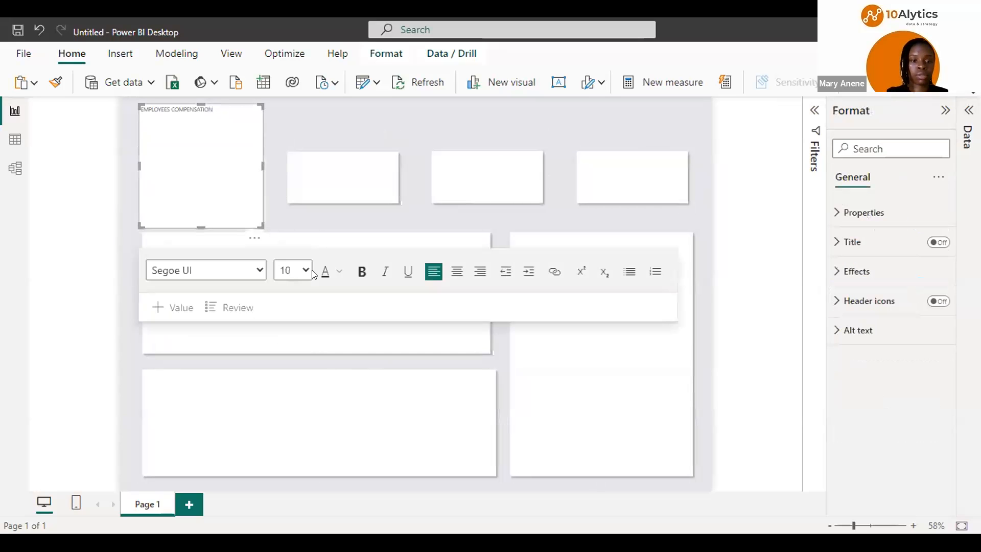
{"action": "key", "text": "ctrl+a"}
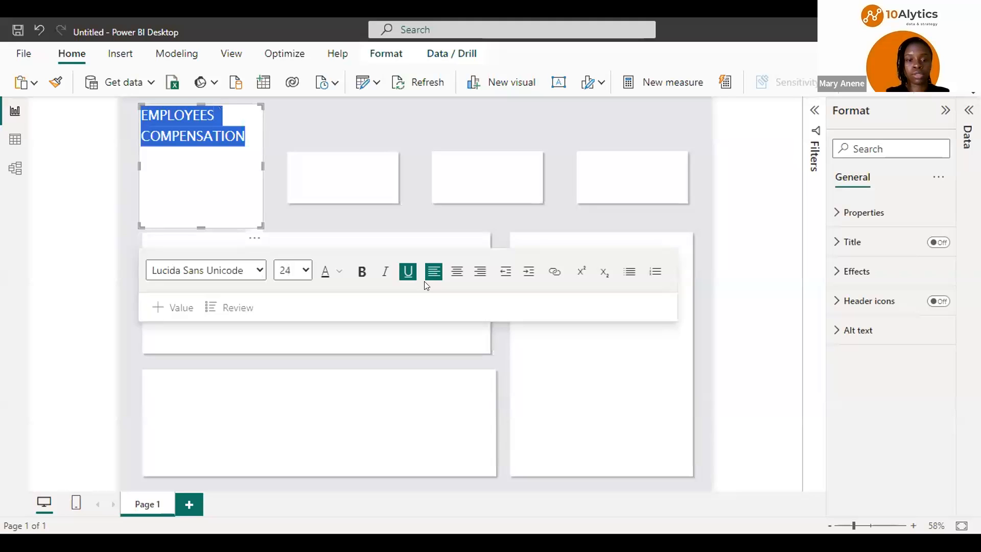
{"action": "left_click", "coordinate": [362, 272]}
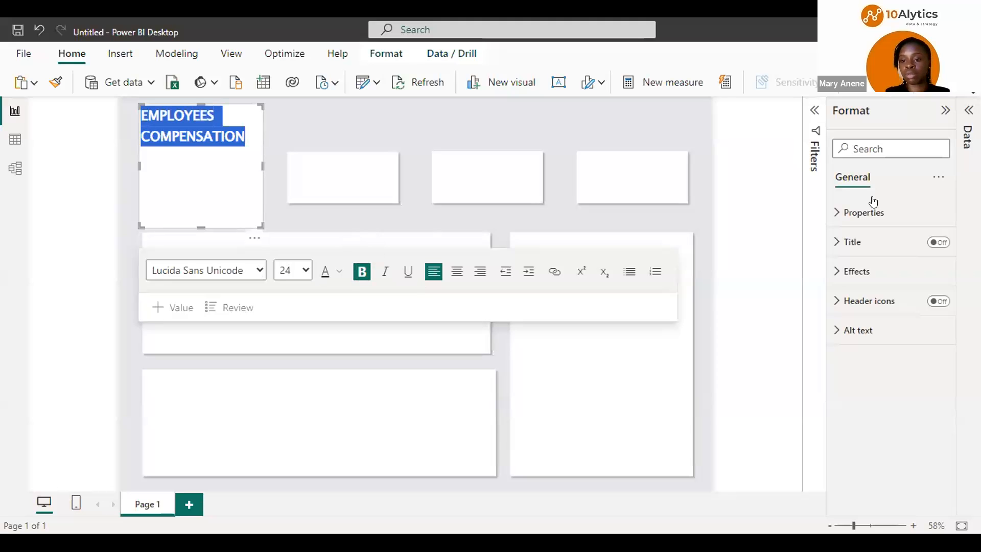
Turn off the title text box's background and resize the box so the title fits on one line above the small rectangles
{"action": "left_click", "coordinate": [882, 270]}
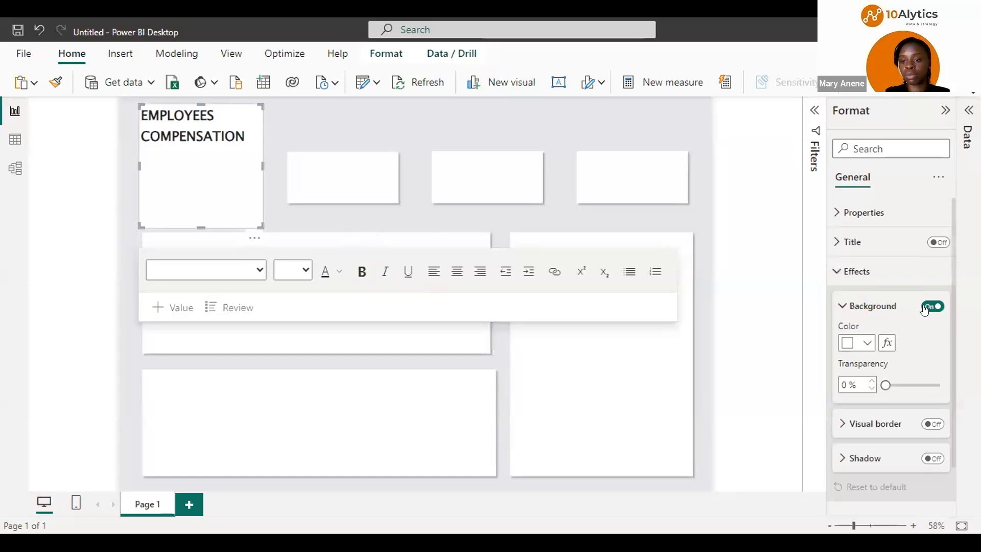
{"action": "left_click", "coordinate": [932, 306]}
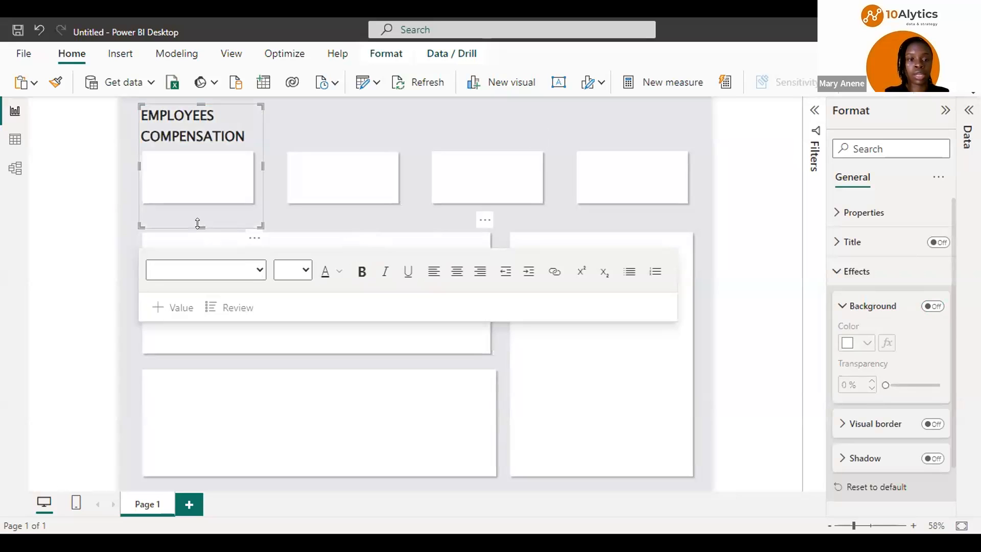
{"action": "left_click_drag", "start_coordinate": [259, 117], "coordinate": [361, 111]}
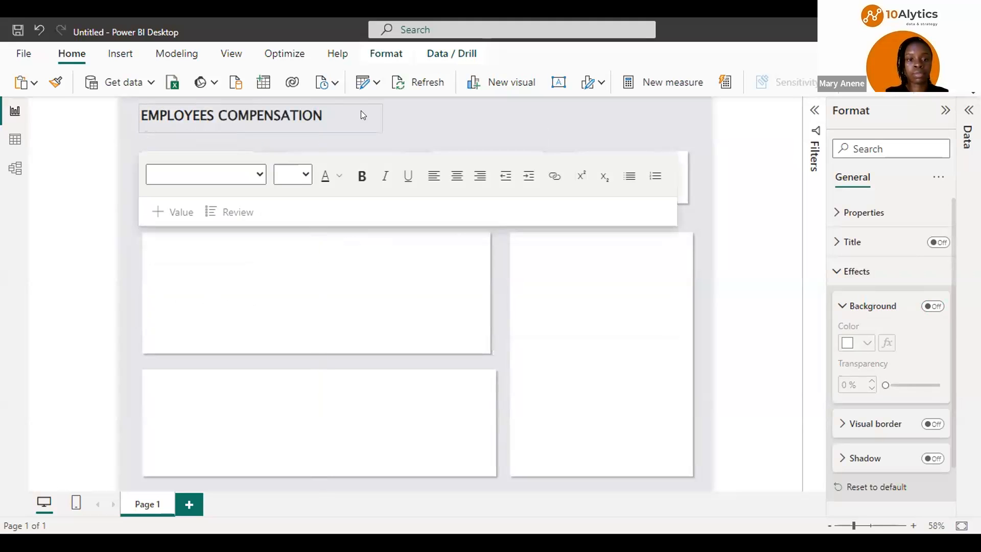
{"action": "left_click", "coordinate": [477, 132]}
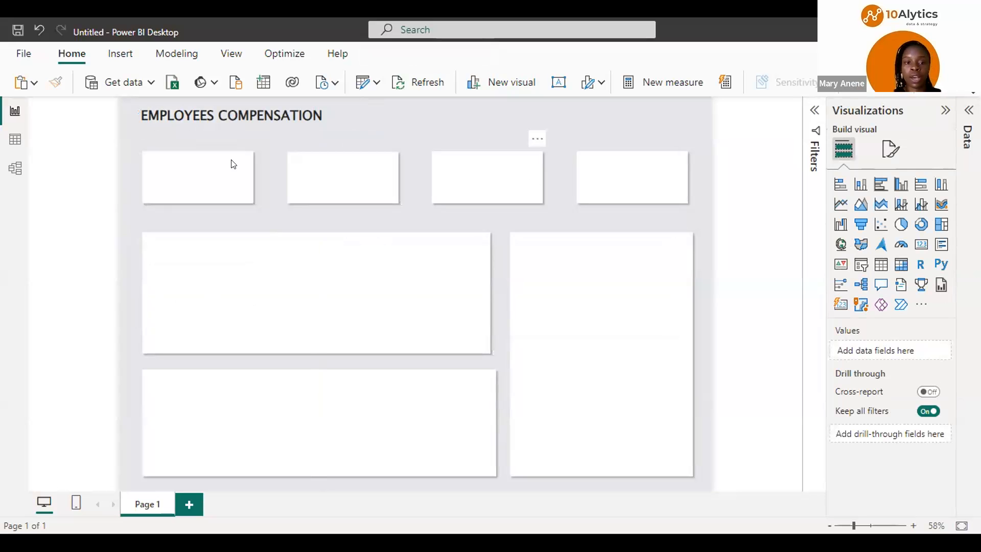
Set the fill color of the first small rectangle below the title to #194146
{"action": "left_click", "coordinate": [247, 185]}
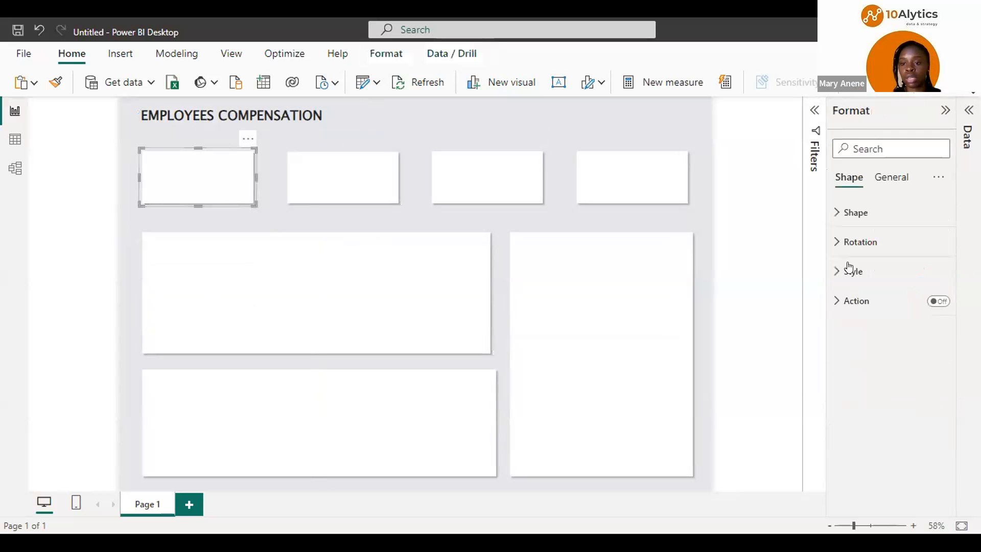
{"action": "left_click", "coordinate": [837, 271]}
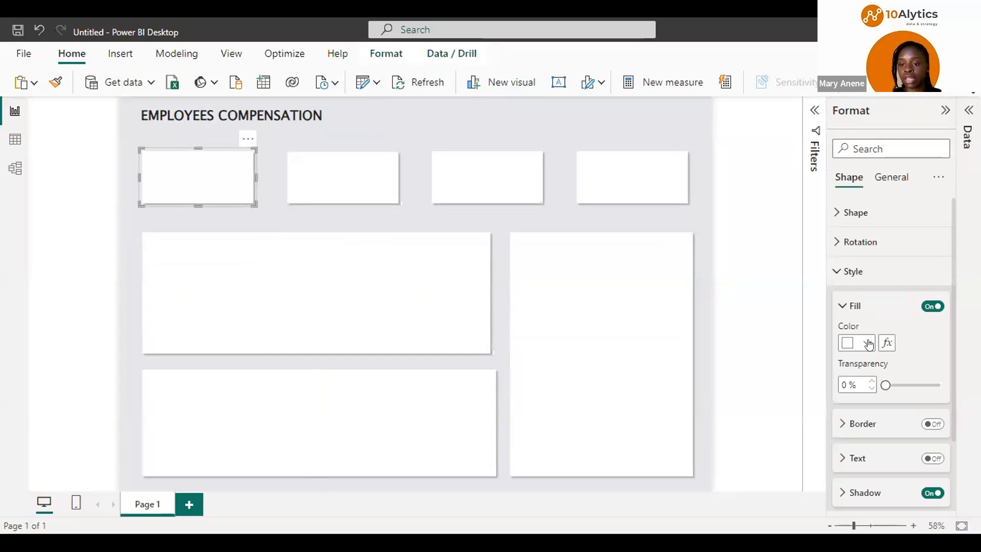
{"action": "left_click", "coordinate": [868, 343]}
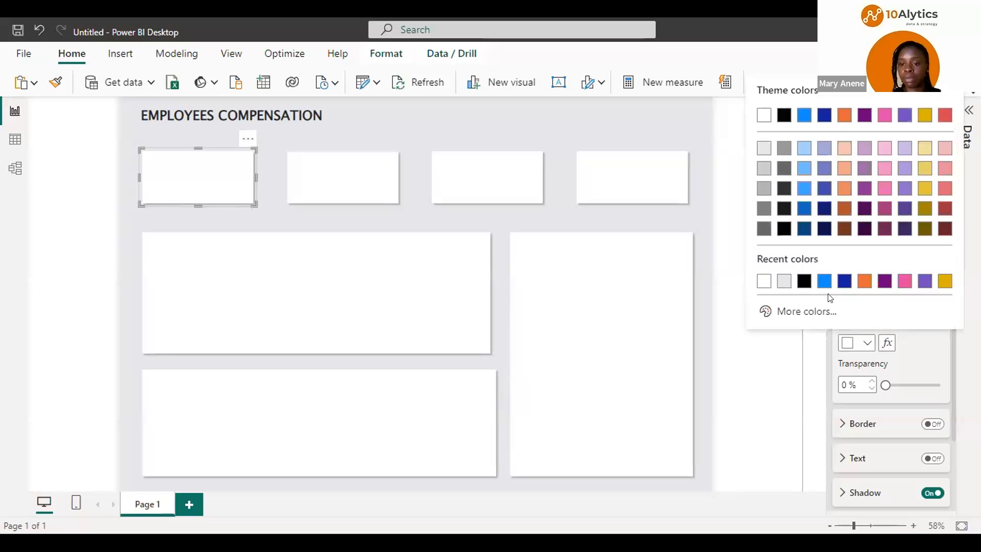
{"action": "left_click", "coordinate": [799, 318]}
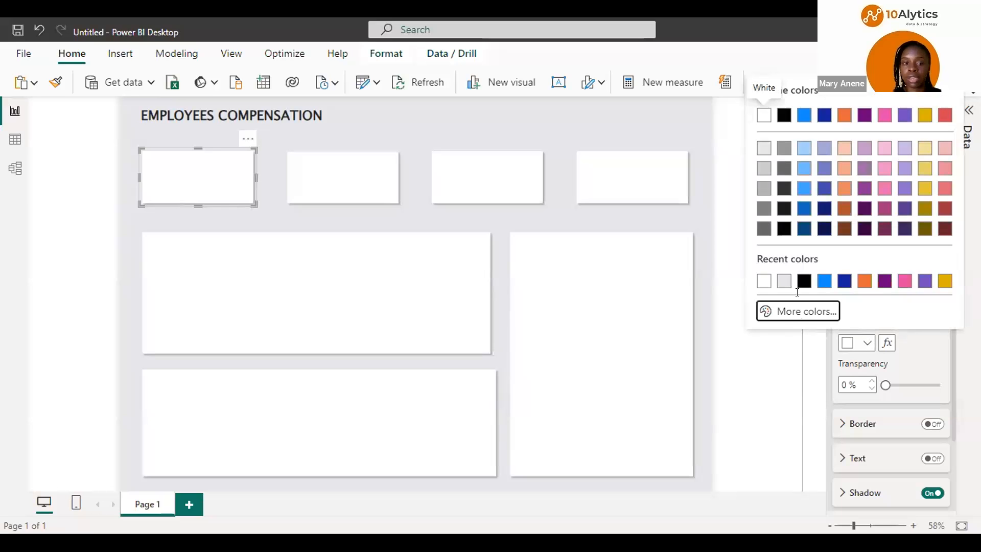
{"action": "left_click", "coordinate": [801, 294]}
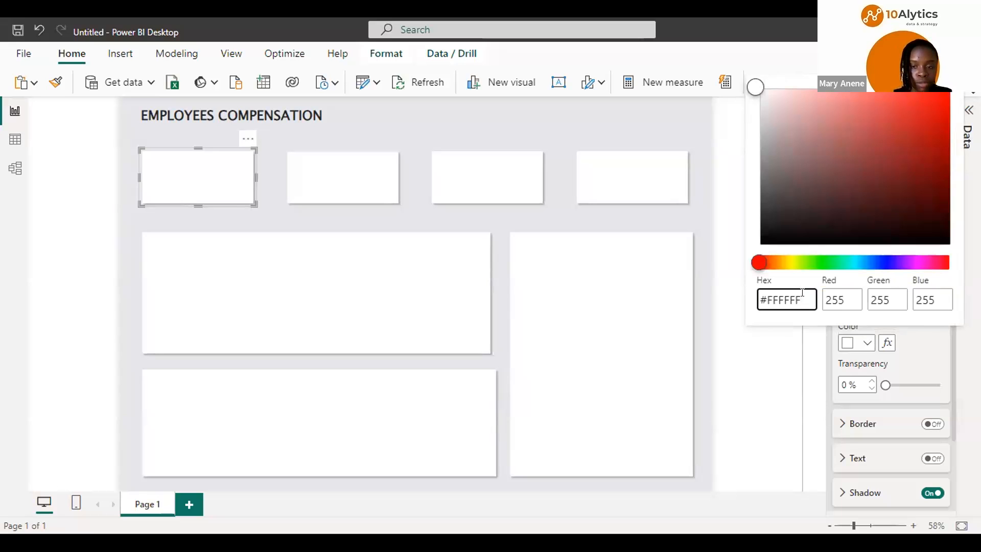
{"action": "left_click_drag", "start_coordinate": [802, 293], "coordinate": [728, 301]}
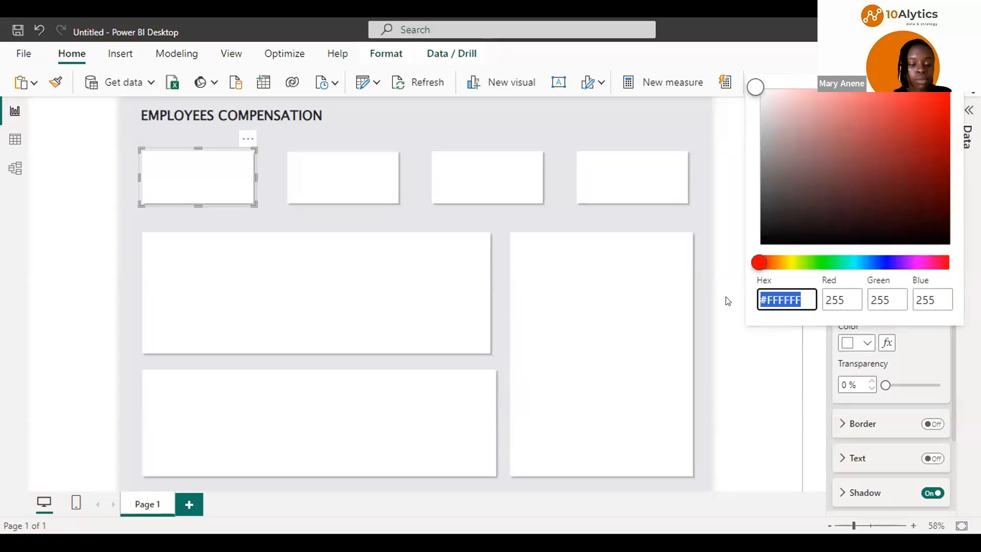
{"action": "type", "text": "19414"}
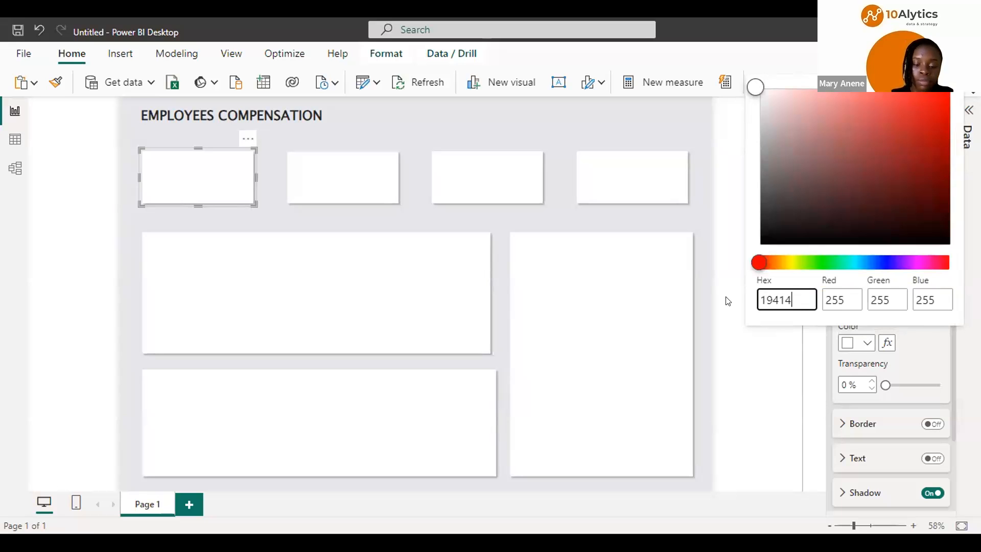
{"action": "type", "text": "6"}
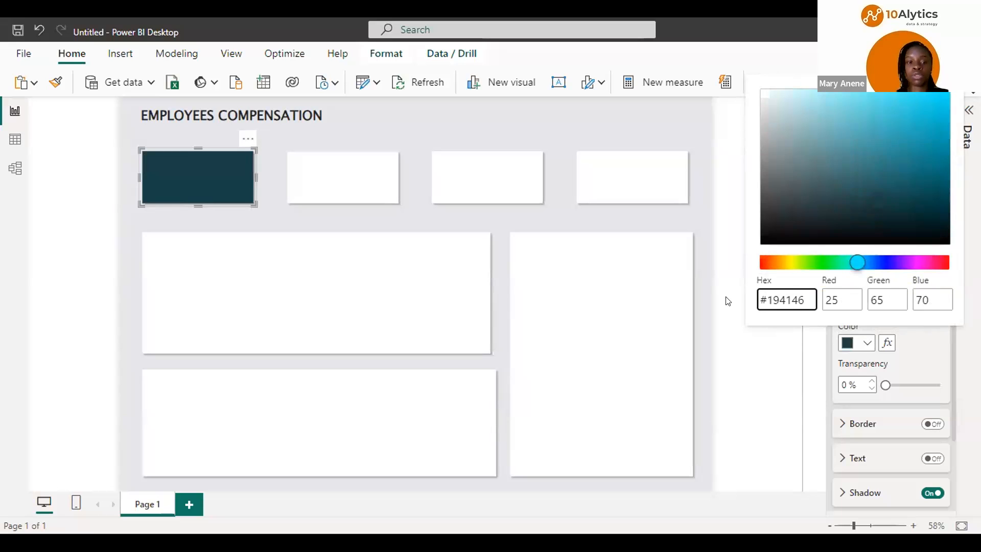
{"action": "left_click", "coordinate": [724, 248]}
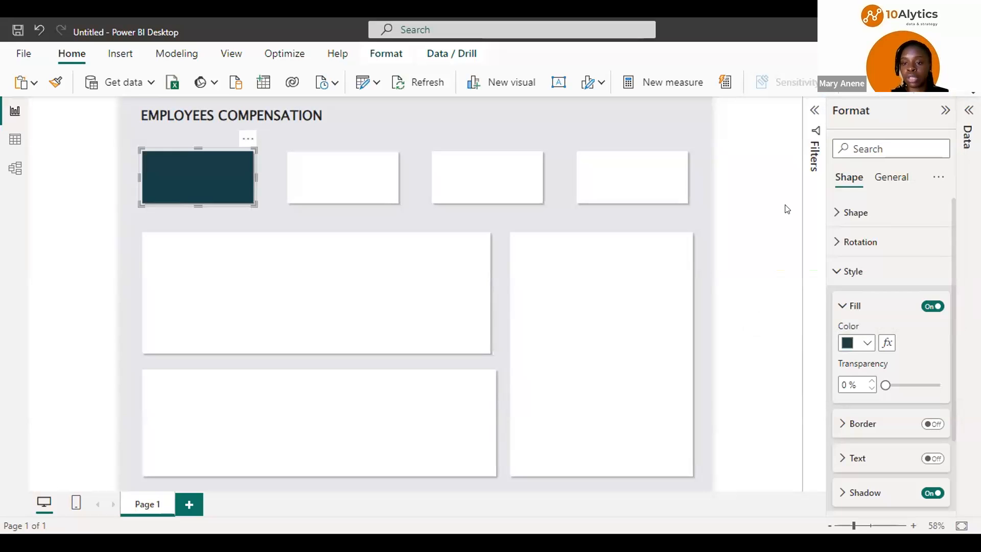
{"action": "left_click", "coordinate": [667, 128]}
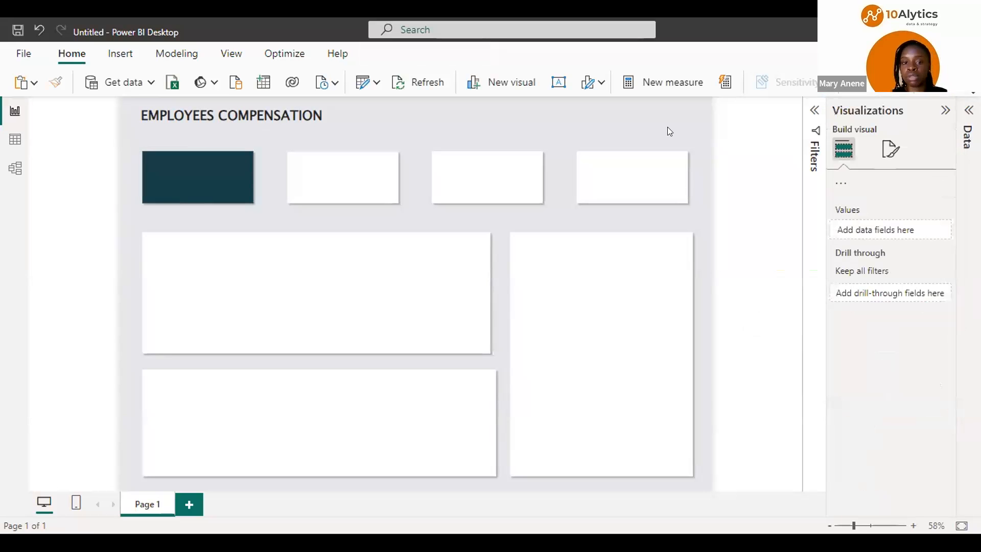
Add a card visual to the page showing the Total Annual Compensation measure from the Calculations table
{"action": "left_click", "coordinate": [842, 146]}
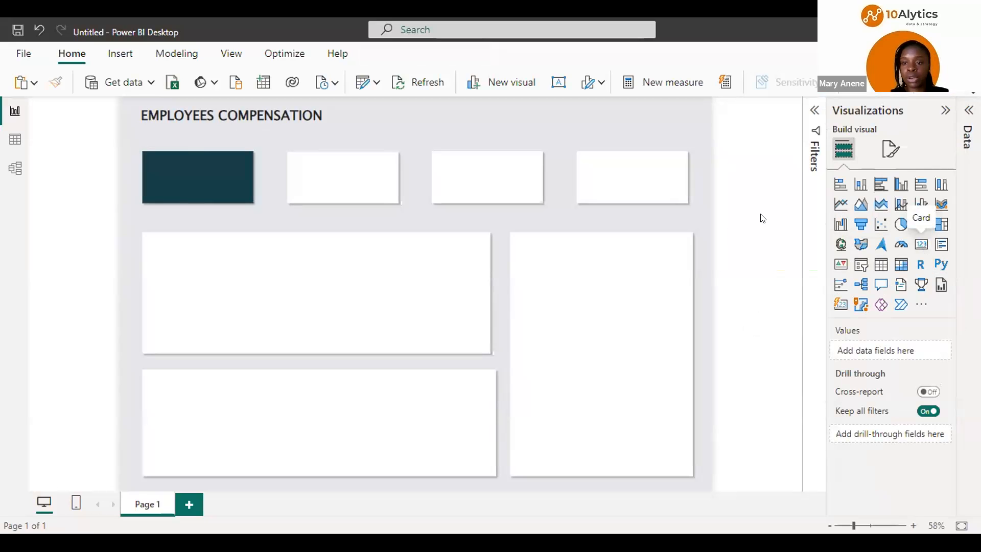
{"action": "left_click", "coordinate": [921, 244]}
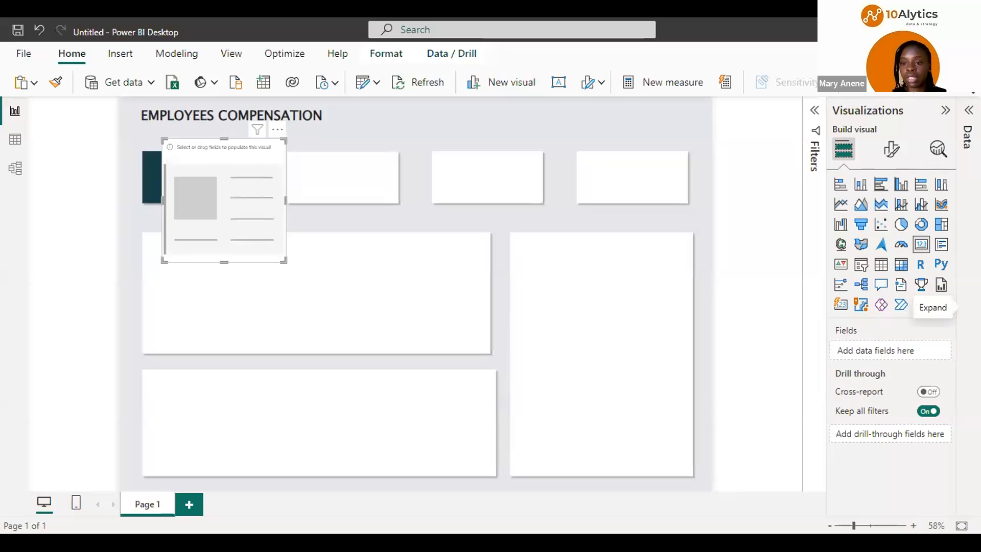
{"action": "left_click", "coordinate": [966, 307]}
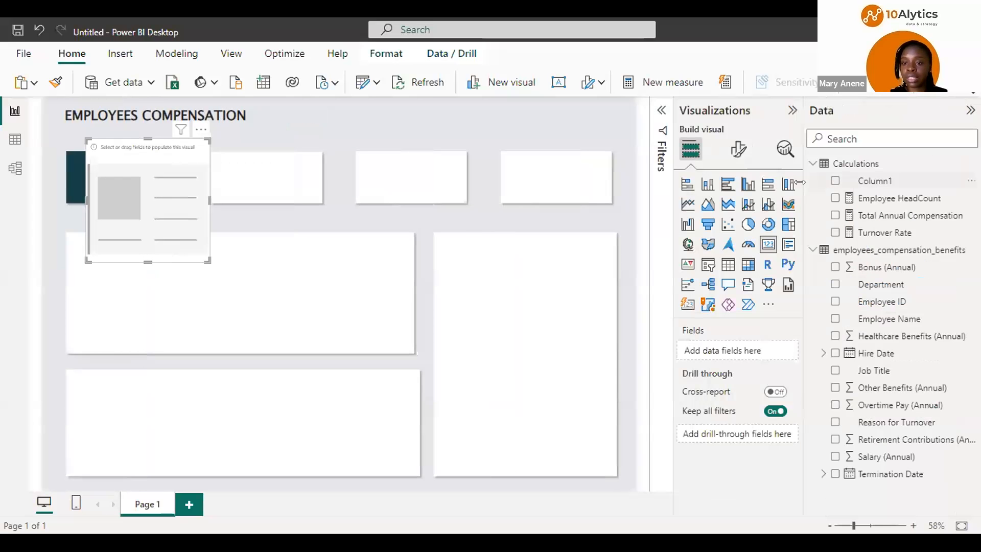
{"action": "left_click_drag", "start_coordinate": [799, 181], "coordinate": [849, 180]}
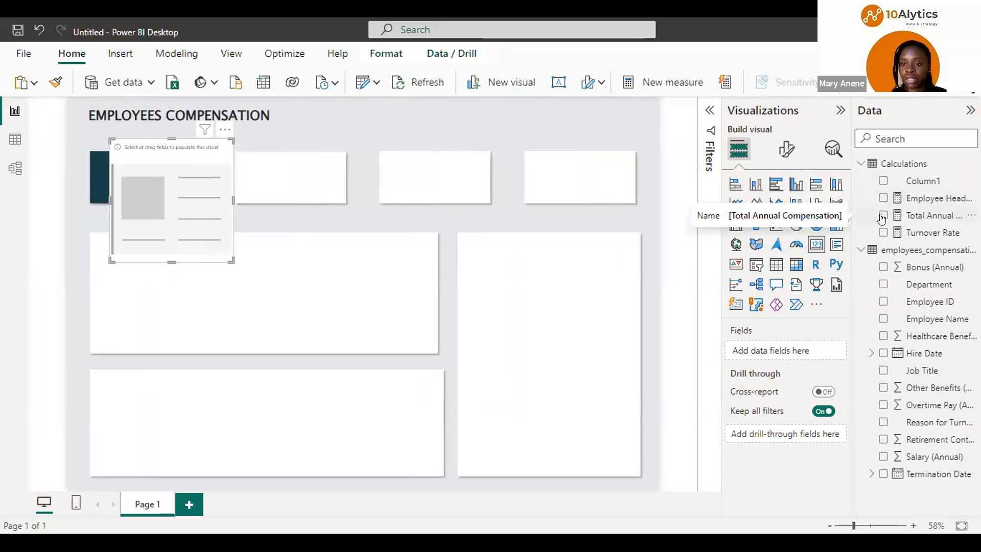
{"action": "left_click", "coordinate": [882, 217]}
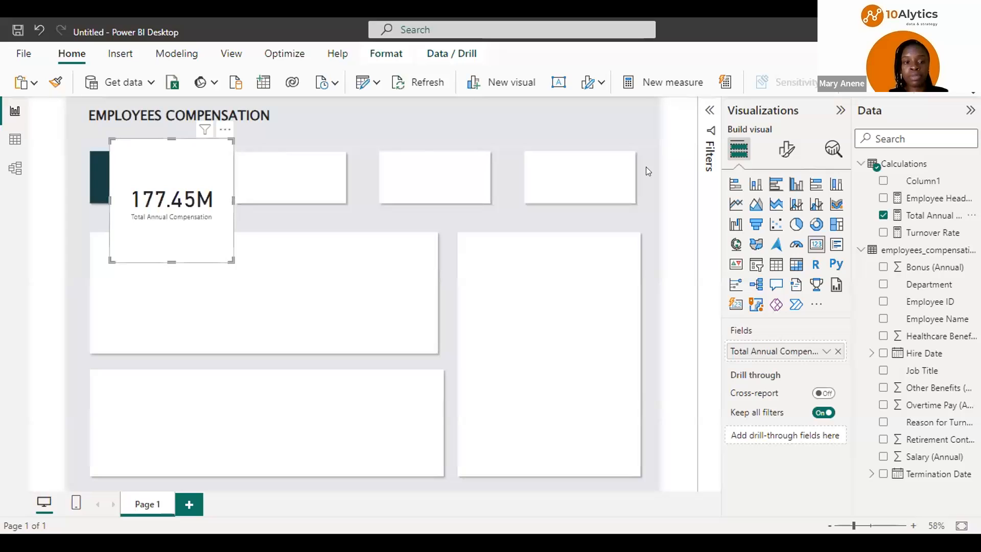
Turn off the Total Annual Compensation card's background, then shrink the card and place it over the dark teal rectangle
{"action": "left_click", "coordinate": [785, 149]}
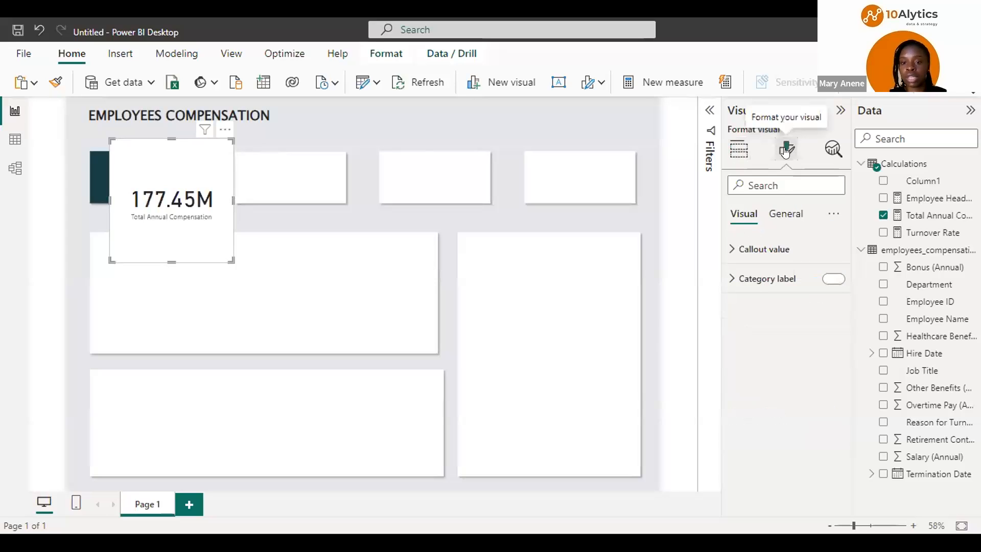
{"action": "left_click", "coordinate": [798, 223]}
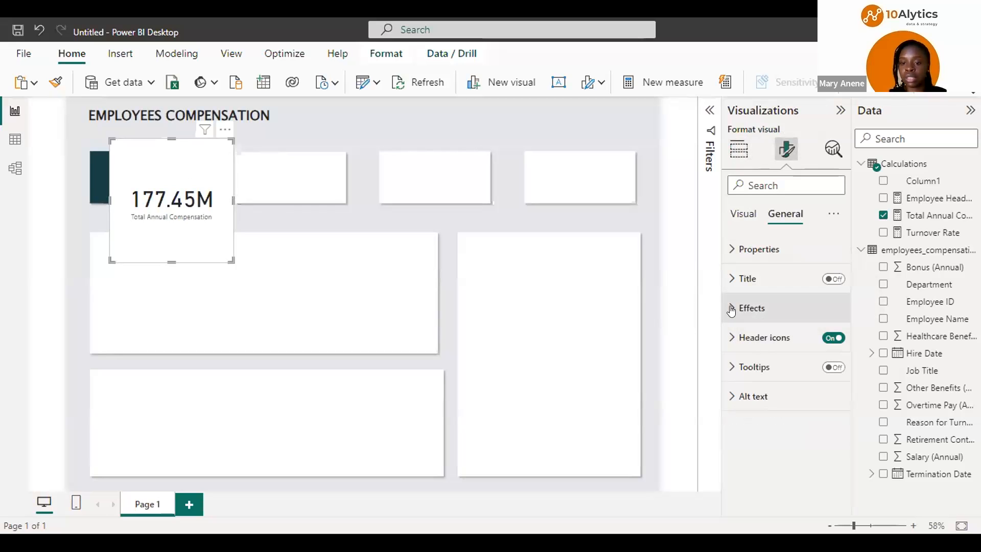
{"action": "left_click", "coordinate": [732, 309]}
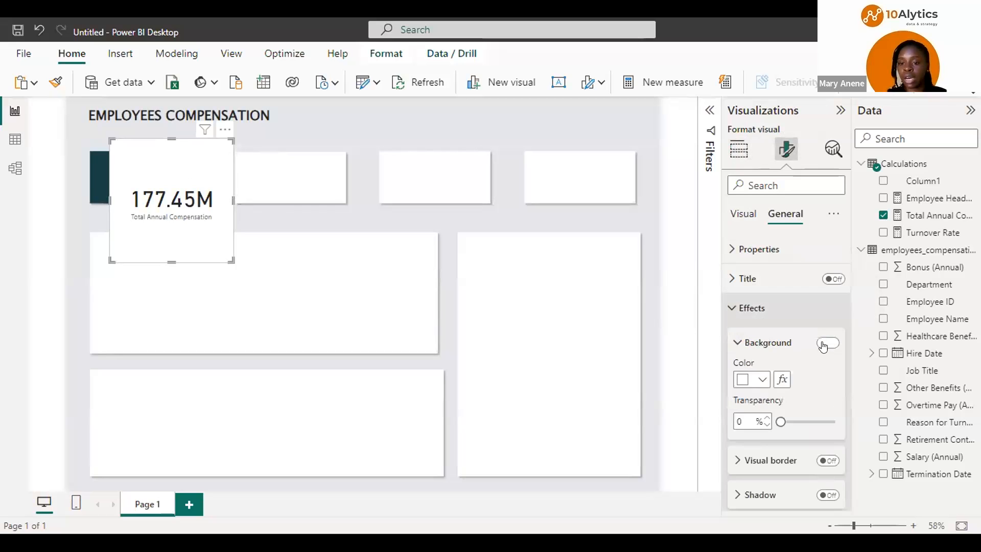
{"action": "left_click", "coordinate": [827, 343]}
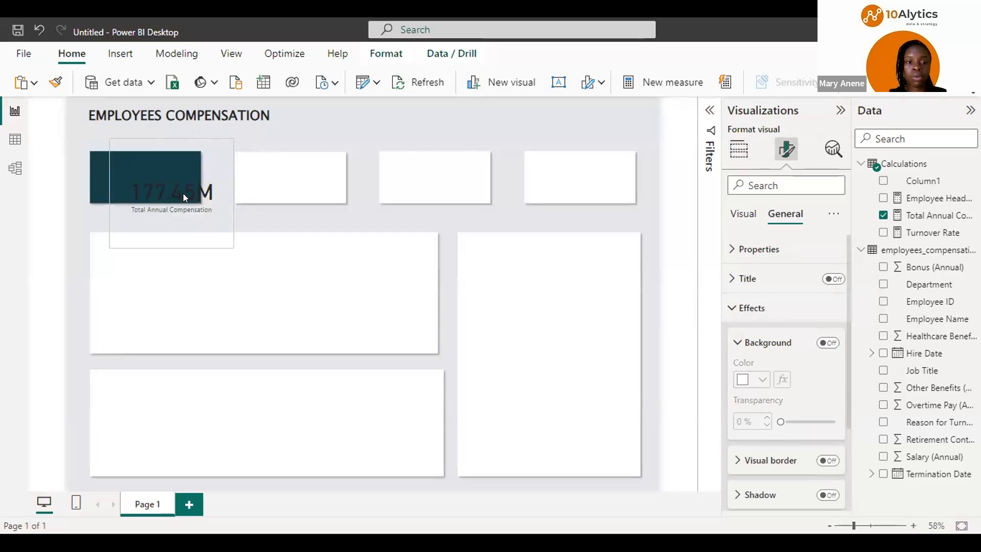
{"action": "mouse_move", "coordinate": [157, 188]}
{"action": "left_mouse_down"}
{"action": "mouse_move", "coordinate": [201, 205]}
{"action": "mouse_move", "coordinate": [167, 191]}
{"action": "mouse_move", "coordinate": [149, 168]}
{"action": "mouse_move", "coordinate": [163, 177]}
{"action": "left_mouse_up"}
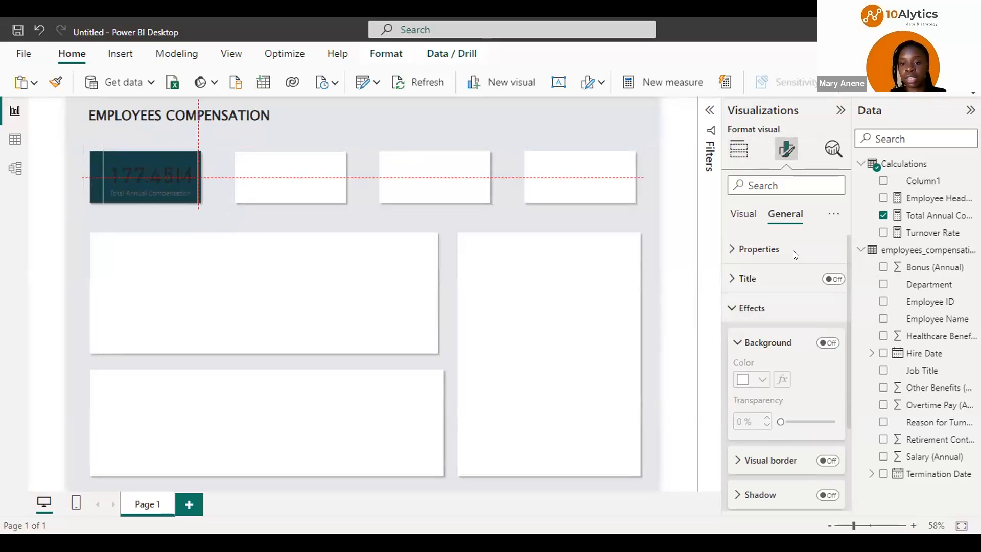
Place a copy of the Total Annual Compensation card over the second small rectangle
{"action": "left_click", "coordinate": [743, 213]}
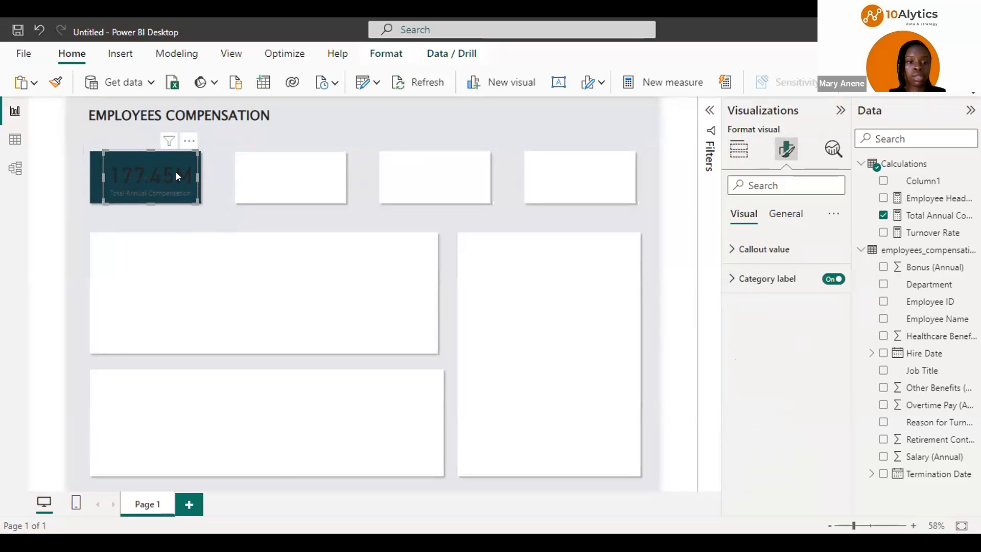
{"action": "left_click", "coordinate": [300, 170]}
{"action": "left_click_drag", "start_coordinate": [295, 172], "coordinate": [296, 175]}
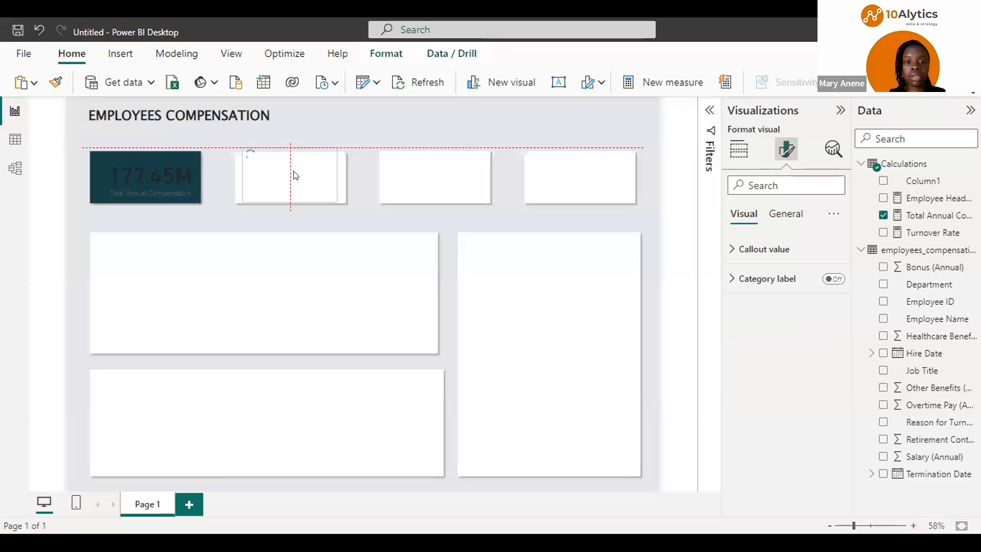
Set the callout value font size to 30 on the Total Annual Compensation card over the dark teal rectangle
{"action": "left_click", "coordinate": [145, 174]}
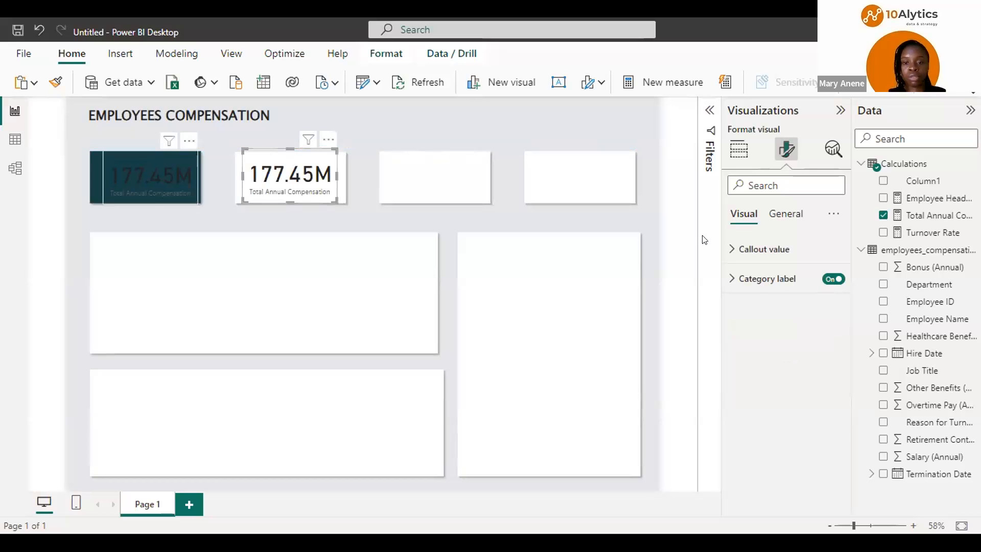
{"action": "left_click", "coordinate": [775, 250]}
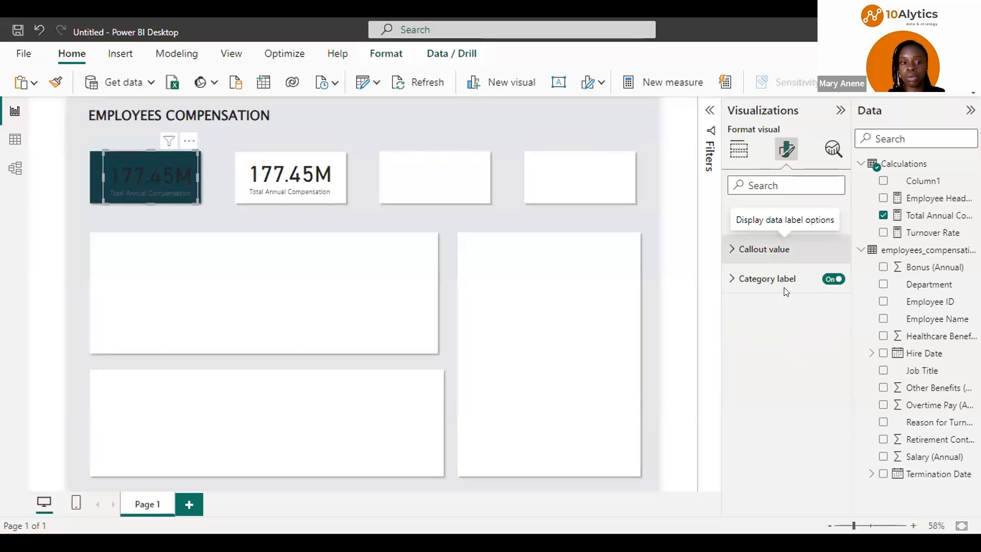
{"action": "double_click", "coordinate": [805, 297]}
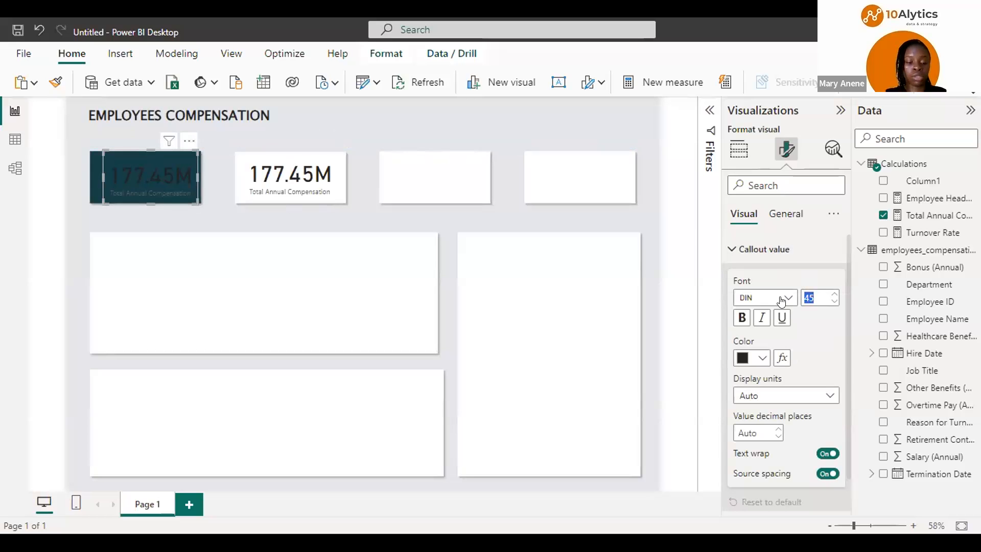
{"action": "left_click", "coordinate": [290, 186]}
{"action": "left_click", "coordinate": [186, 170]}
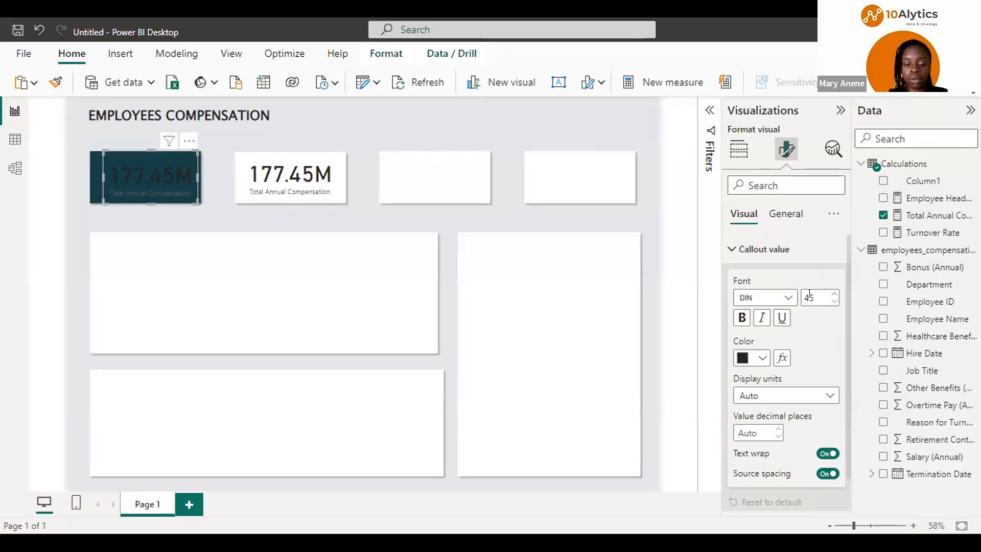
{"action": "left_click_drag", "start_coordinate": [818, 298], "coordinate": [785, 300]}
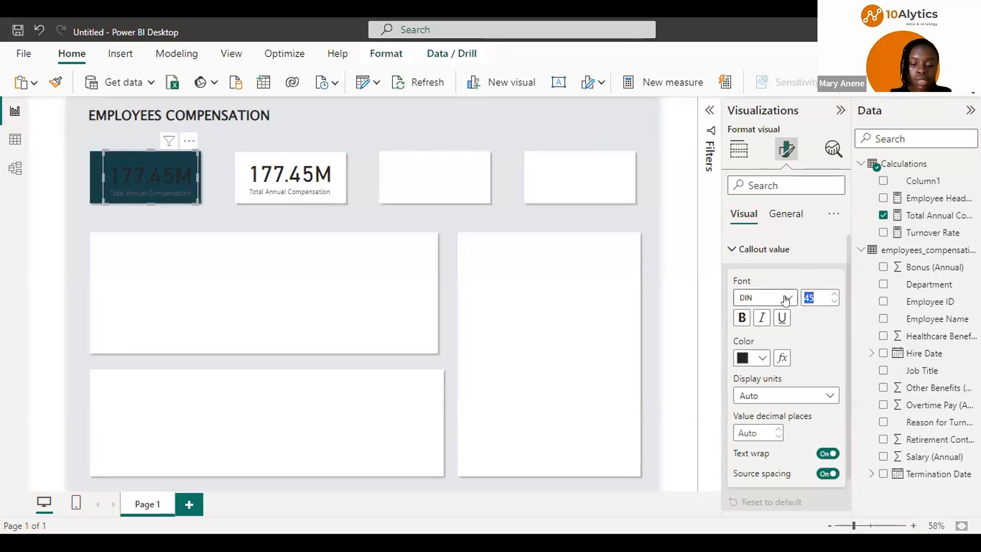
{"action": "type", "text": "30"}
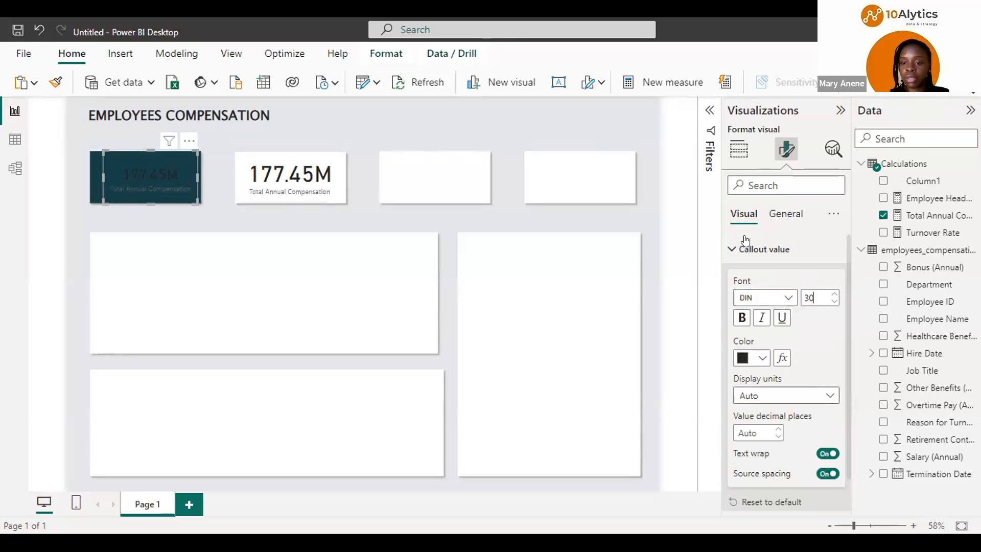
Set the callout value and category label colors of the card on the dark teal rectangle to white
{"action": "left_click", "coordinate": [756, 248]}
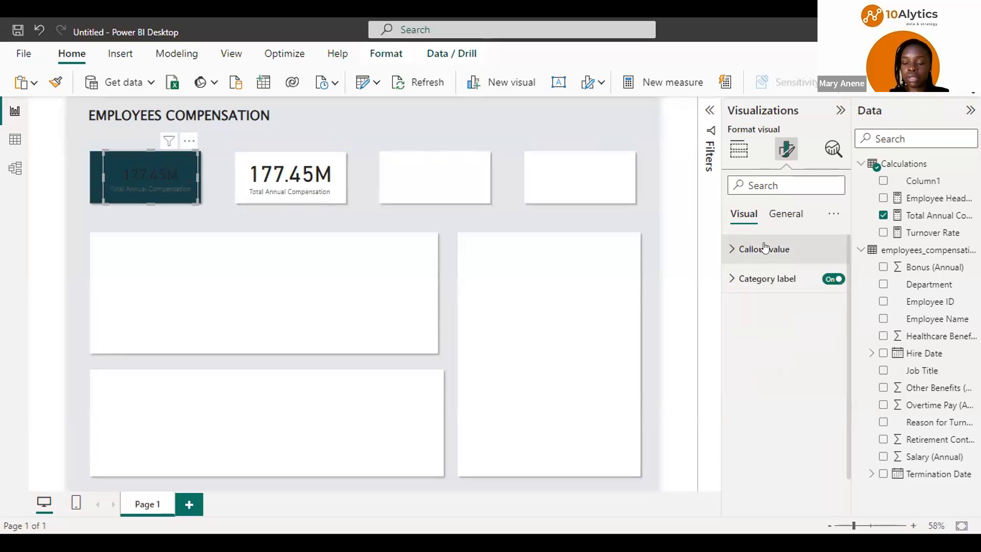
{"action": "left_click", "coordinate": [765, 248]}
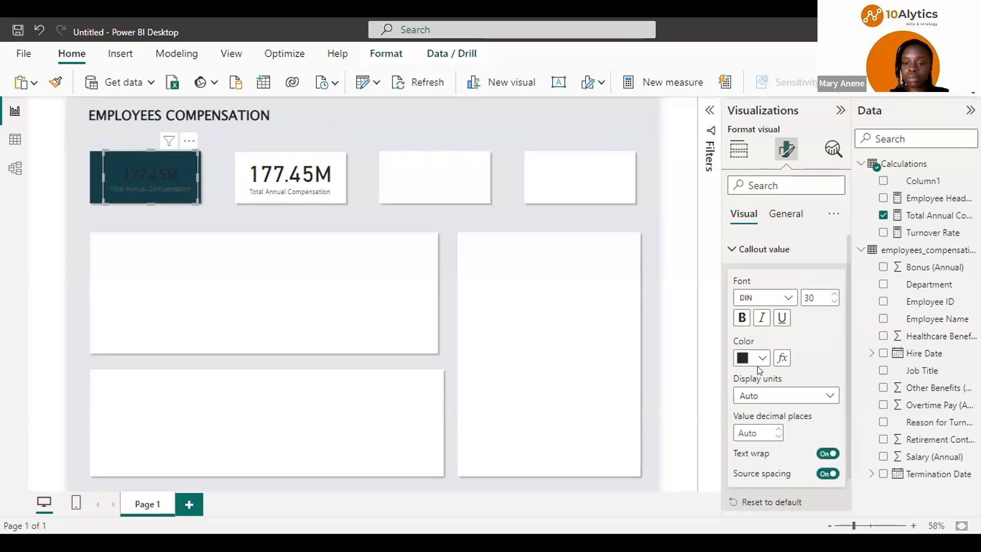
{"action": "left_click", "coordinate": [771, 297]}
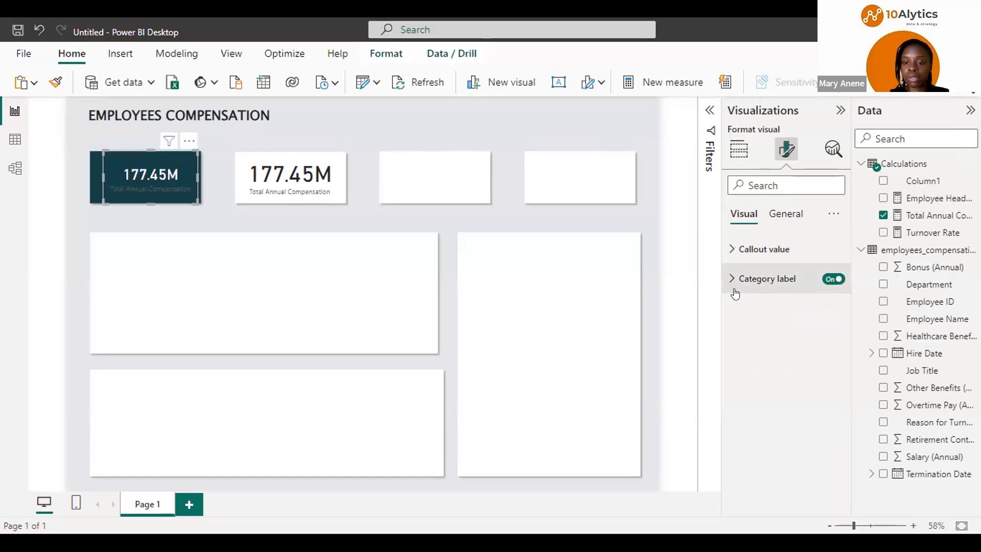
{"action": "left_click", "coordinate": [734, 289]}
{"action": "left_click", "coordinate": [762, 390]}
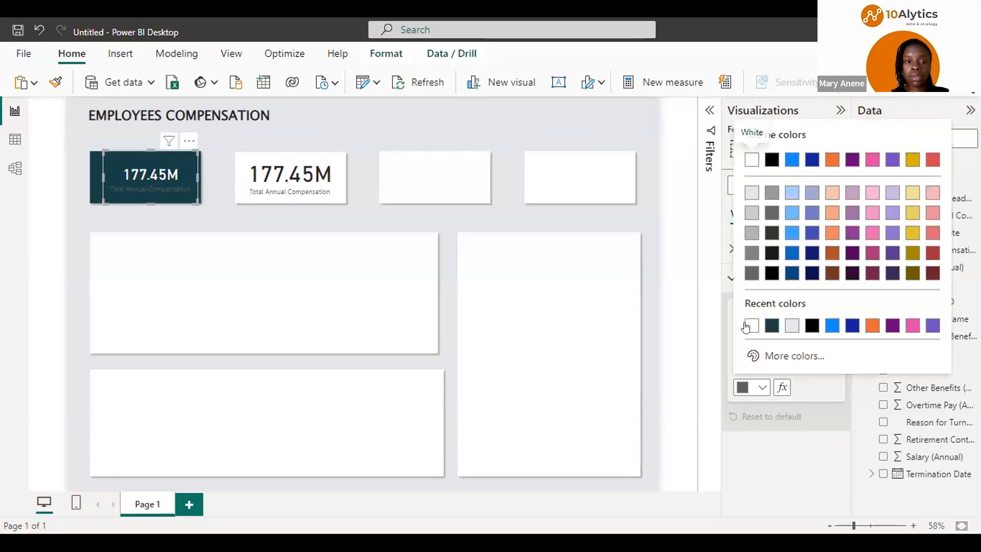
{"action": "left_click", "coordinate": [749, 326]}
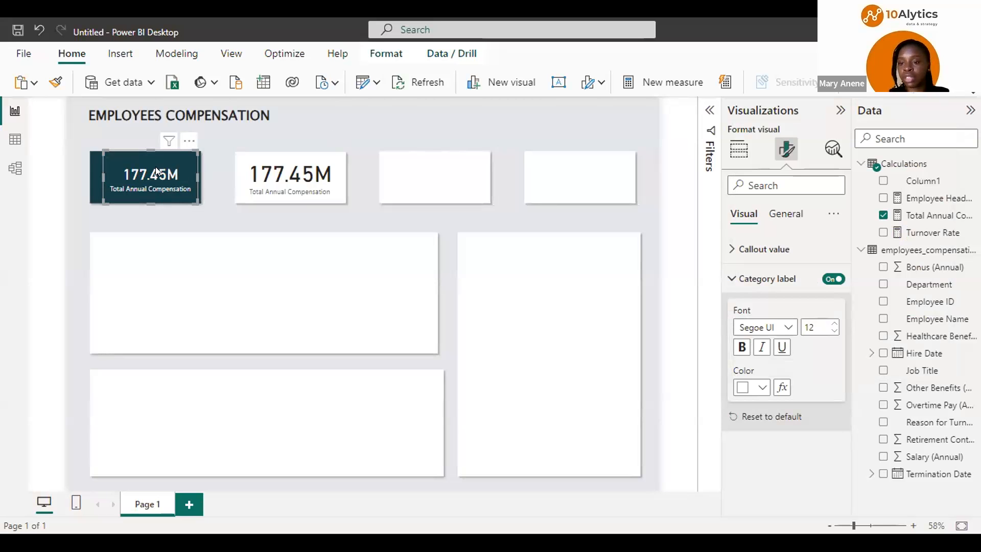
Format the Total Annual Compensation measure as currency using $ English (United States)
{"action": "left_click", "coordinate": [928, 218]}
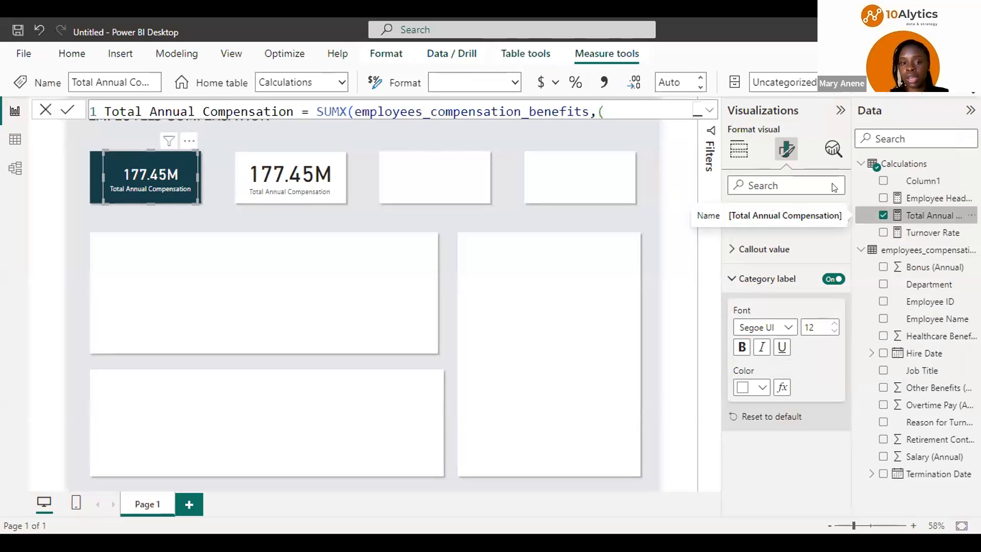
{"action": "left_click", "coordinate": [555, 85]}
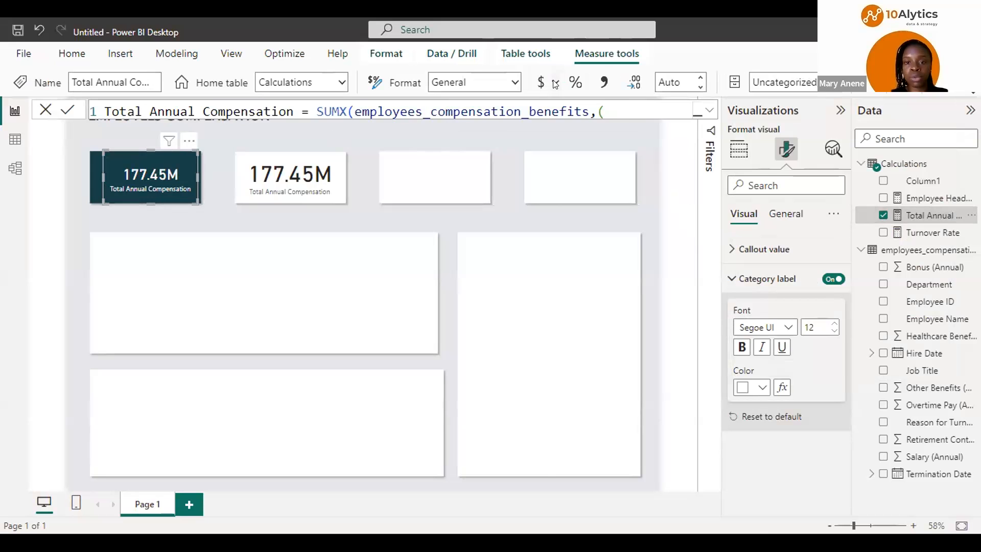
{"action": "left_click", "coordinate": [555, 84]}
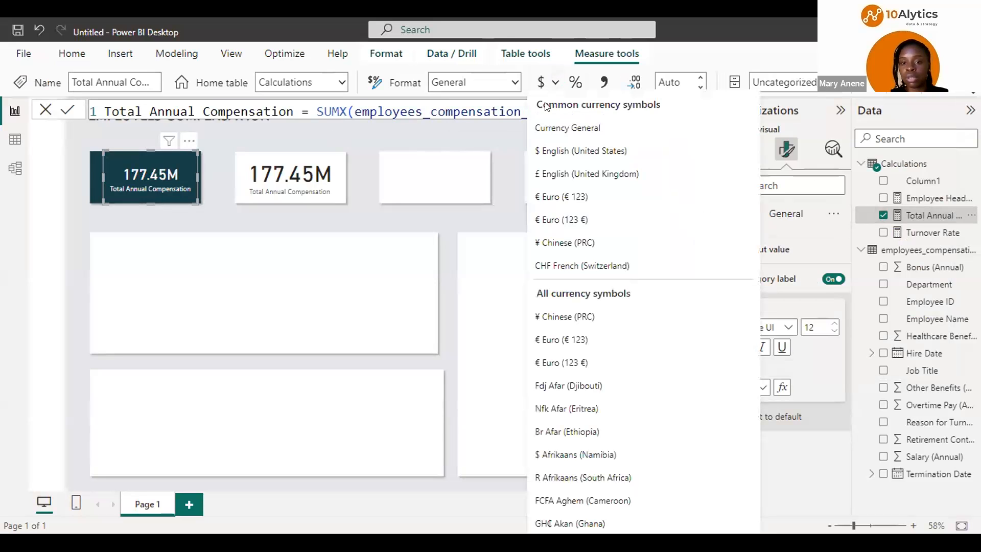
{"action": "left_click", "coordinate": [570, 150]}
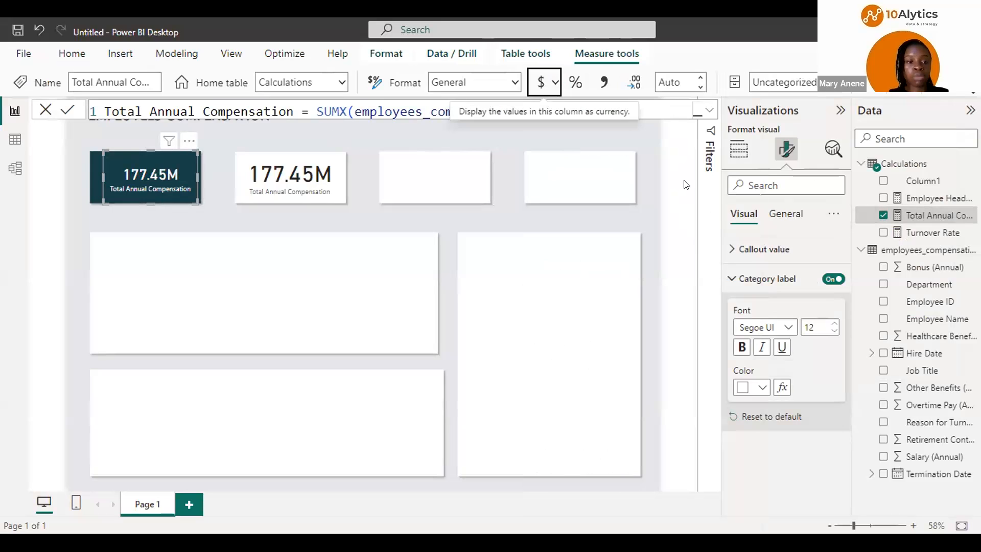
{"action": "left_click", "coordinate": [154, 201]}
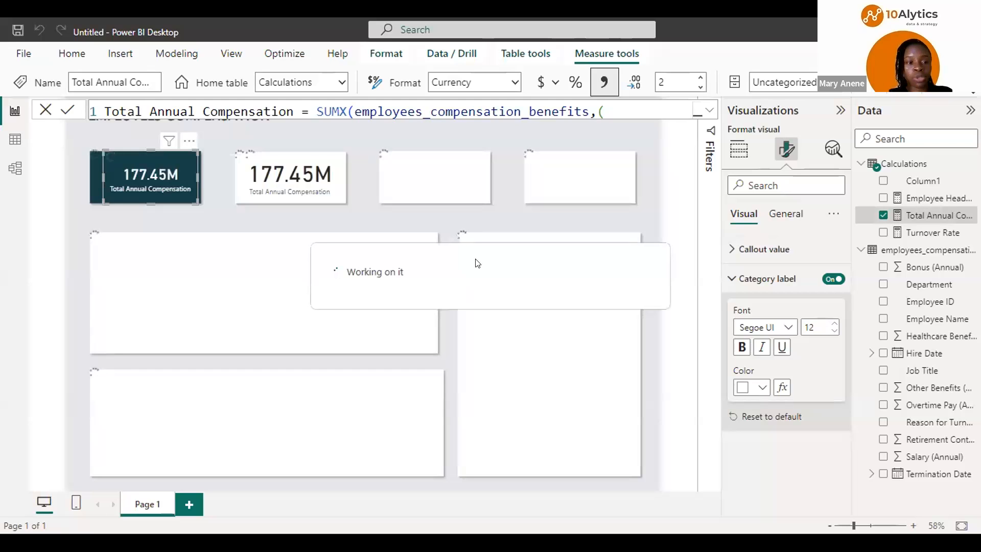
Delete the unformatted card on the second small rectangle and place a copy of the formatted Total Annual Compensation card there
{"action": "left_click", "coordinate": [290, 184]}
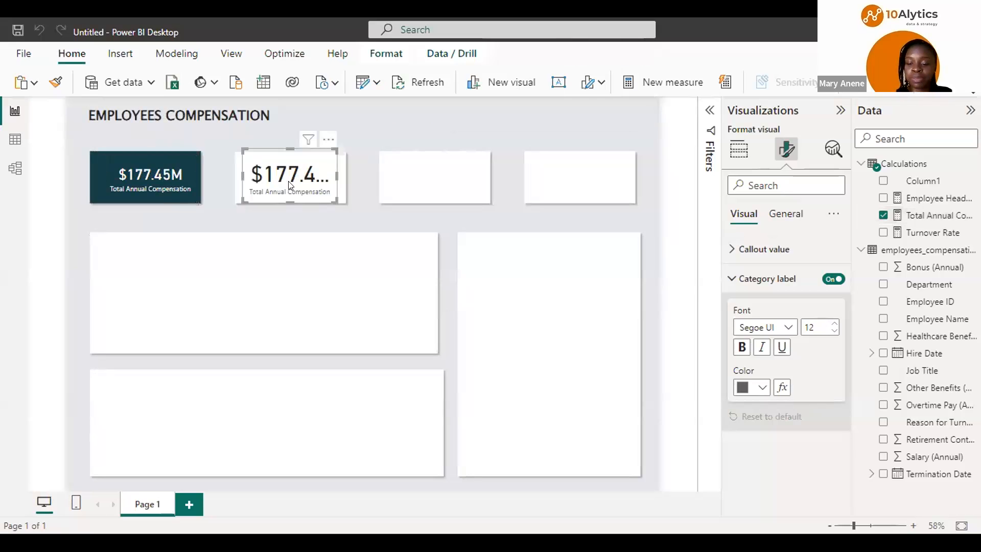
{"action": "left_click", "coordinate": [139, 171]}
{"action": "left_click", "coordinate": [139, 171]}
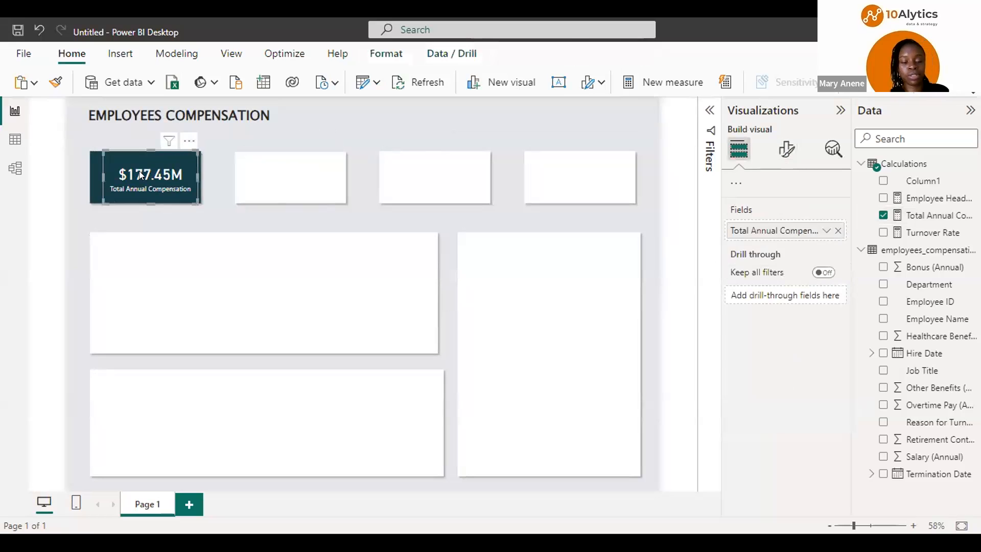
{"action": "key", "text": "ctrl+v"}
{"action": "left_click_drag", "start_coordinate": [139, 171], "coordinate": [280, 175]}
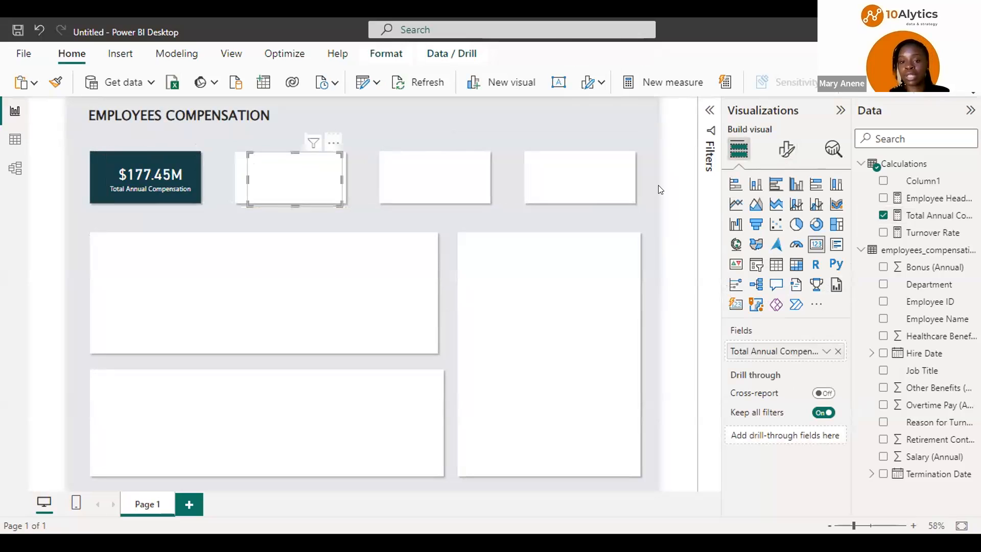
Set the second card's callout value color to black and its category label color to the recently used dark teal
{"action": "left_click", "coordinate": [787, 154]}
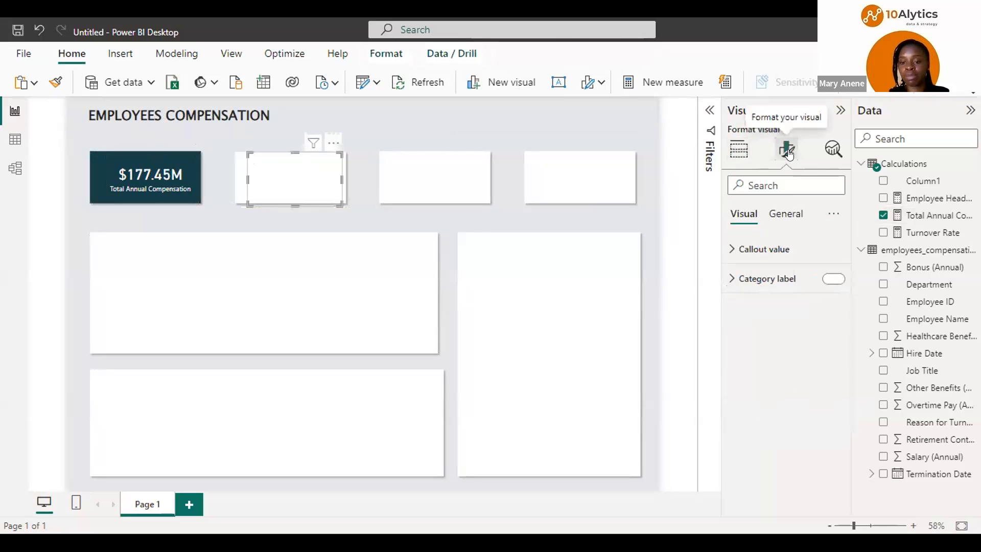
{"action": "left_click", "coordinate": [739, 250]}
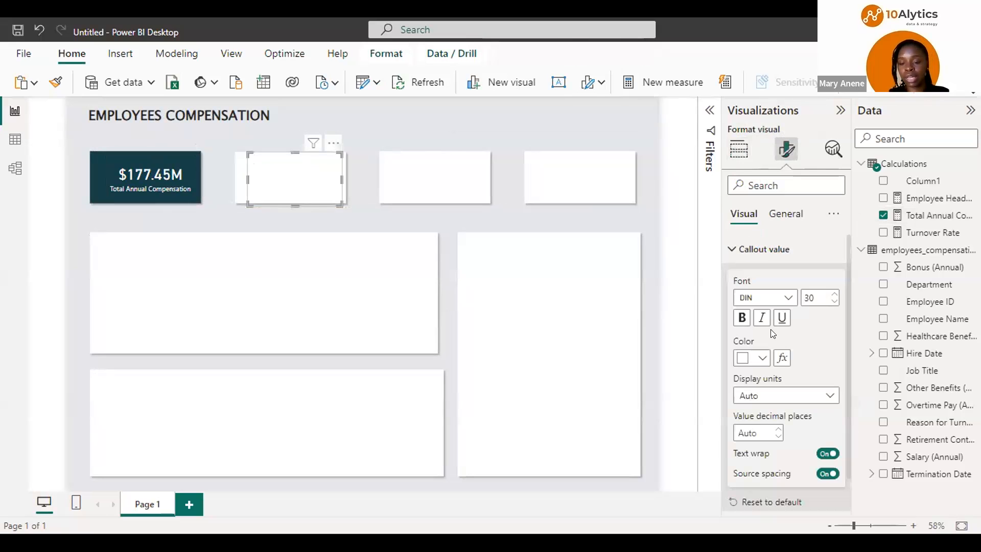
{"action": "left_click", "coordinate": [762, 359]}
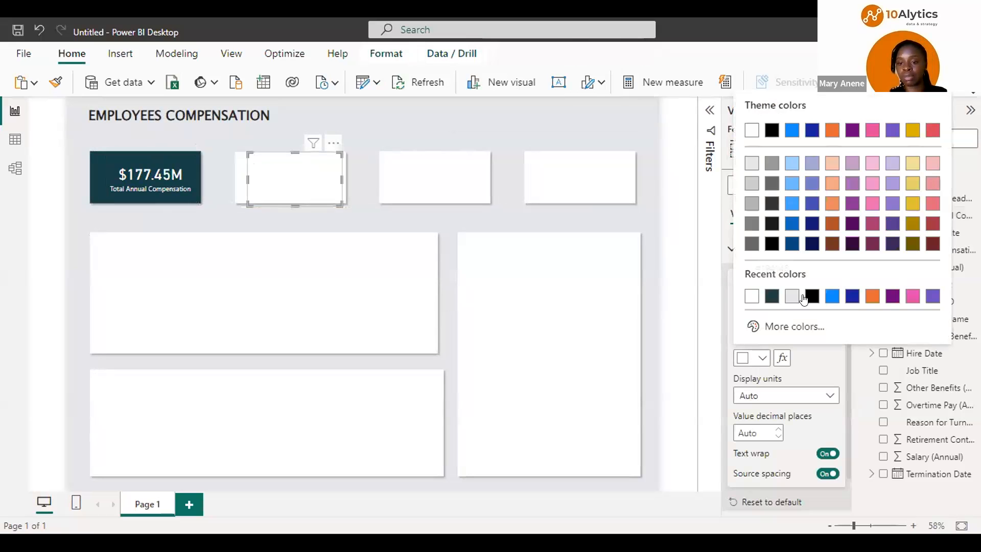
{"action": "left_click", "coordinate": [753, 379]}
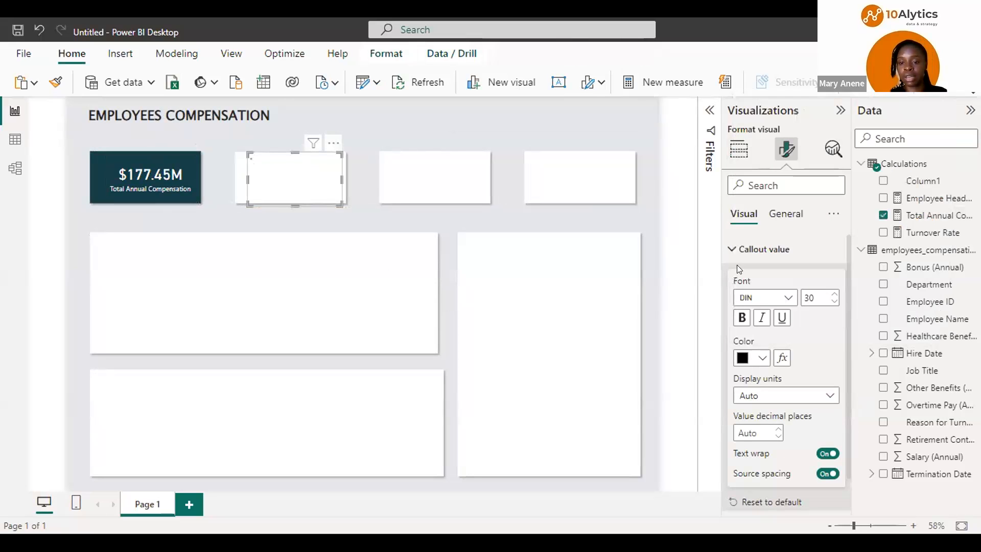
{"action": "left_click", "coordinate": [745, 250]}
{"action": "left_click", "coordinate": [746, 278]}
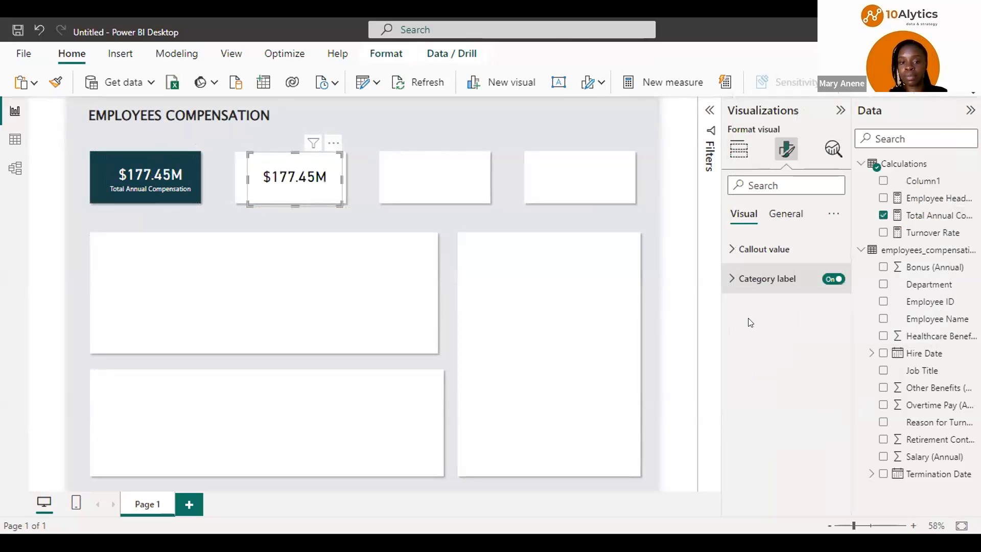
{"action": "left_click", "coordinate": [761, 379]}
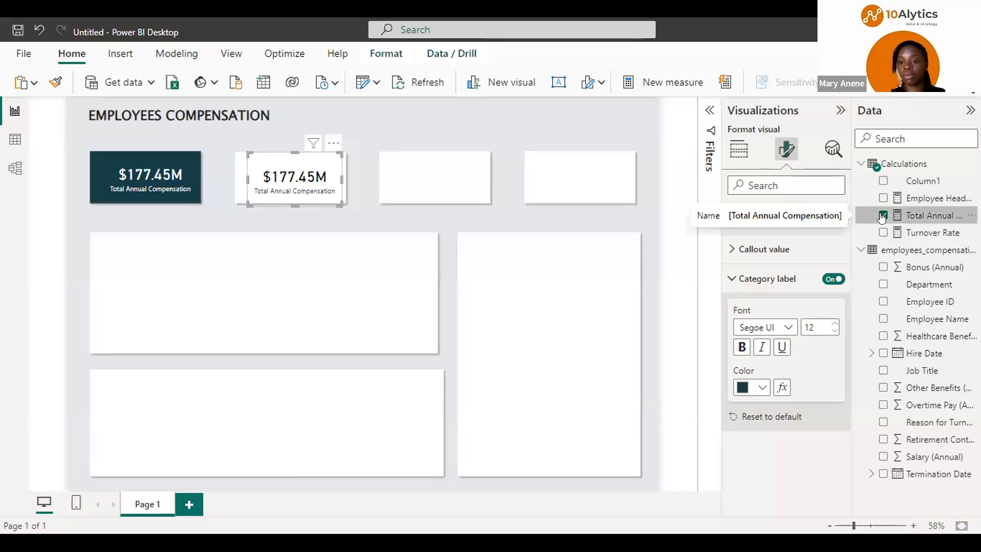
Replace the Total Annual Compensation measure in the second card with the Salary (Annual) field
{"action": "left_click", "coordinate": [882, 216]}
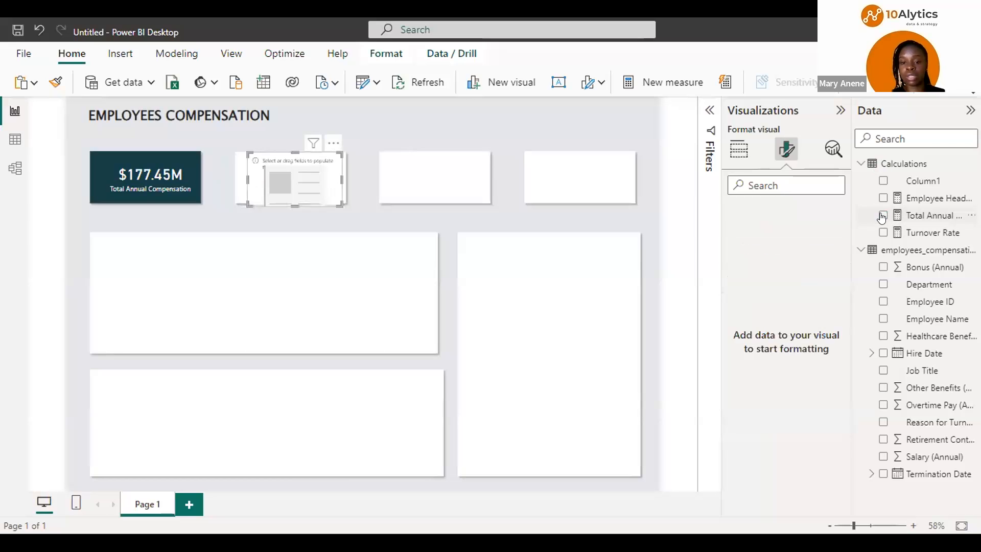
{"action": "left_click", "coordinate": [883, 457]}
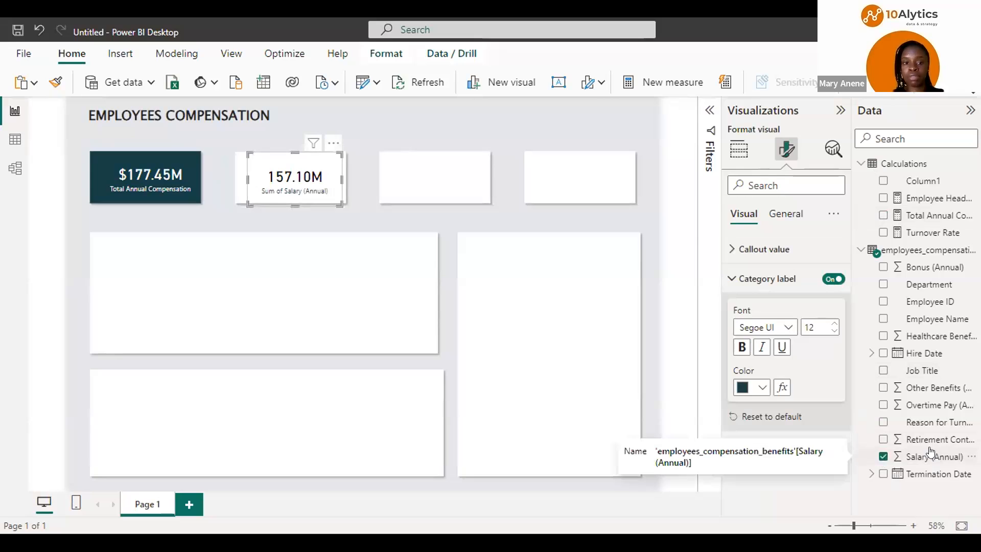
{"action": "left_click", "coordinate": [762, 347]}
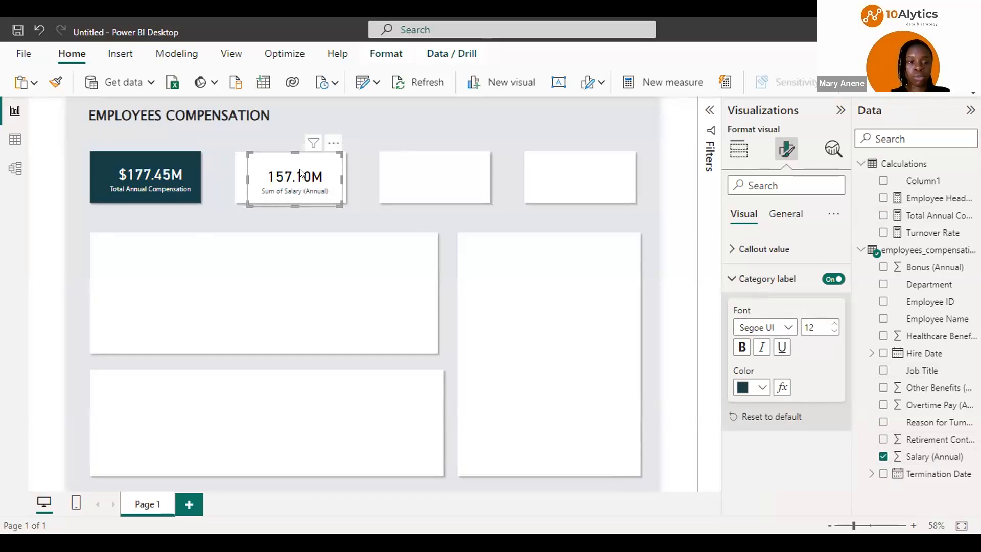
Copy the salary card onto the third small rectangle and replace its Salary (Annual) field with the Employee HeadCount measure
{"action": "key", "text": "ctrl+c"}
{"action": "key", "text": "ctrl+v"}
{"action": "left_click_drag", "start_coordinate": [301, 170], "coordinate": [432, 172]}
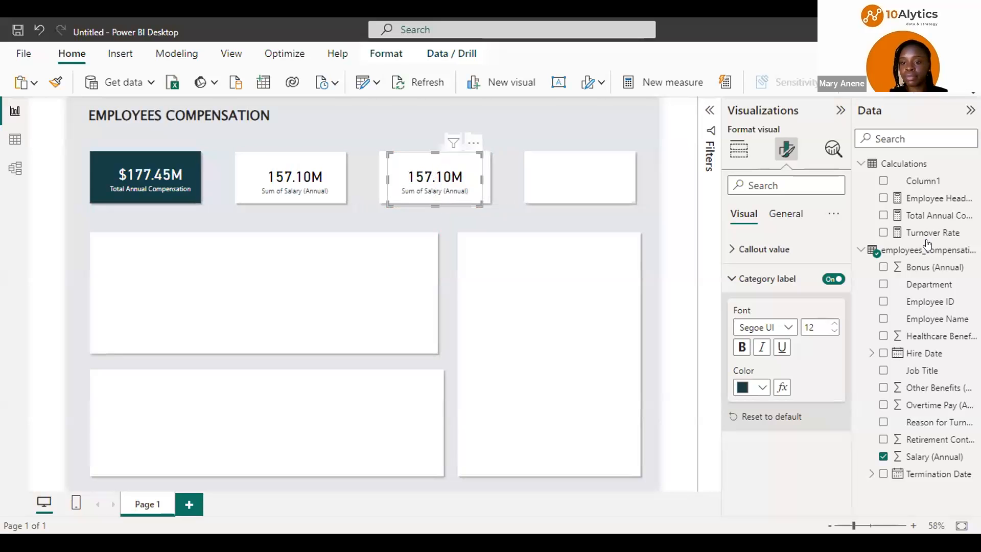
{"action": "left_click", "coordinate": [882, 456]}
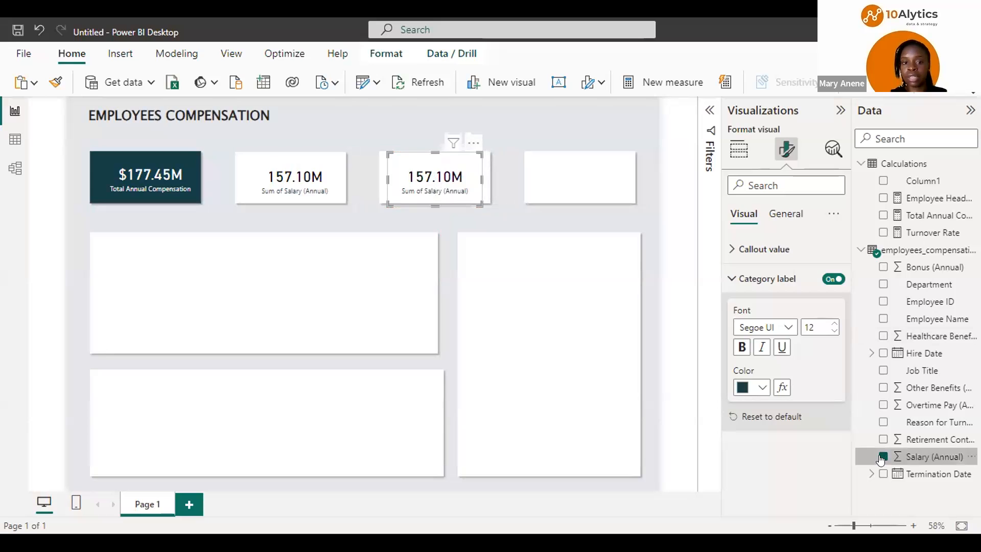
{"action": "left_click", "coordinate": [881, 198]}
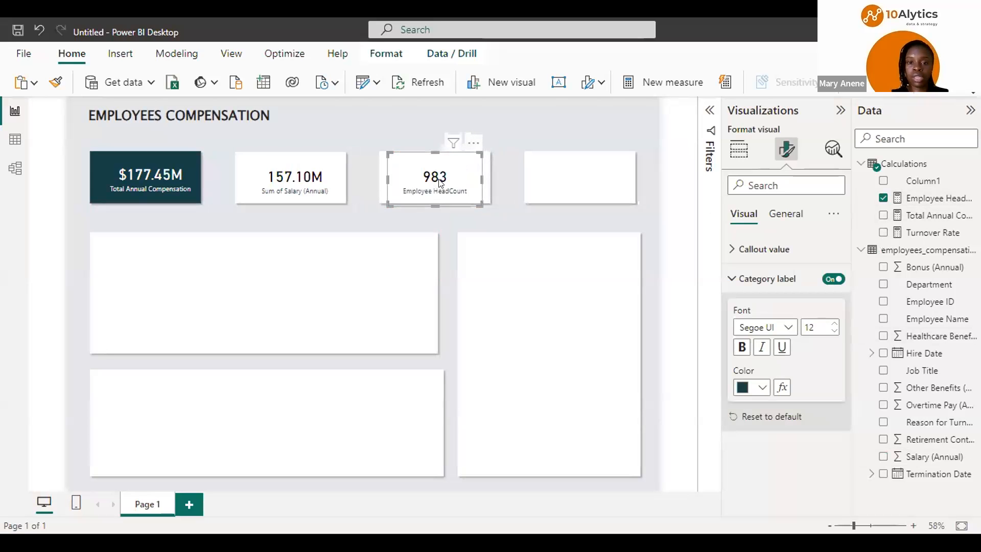
Copy the Employee HeadCount card onto the fourth small rectangle and replace its measure with Turnover Rate
{"action": "key", "text": "ctrl+v"}
{"action": "left_click_drag", "start_coordinate": [439, 180], "coordinate": [587, 174]}
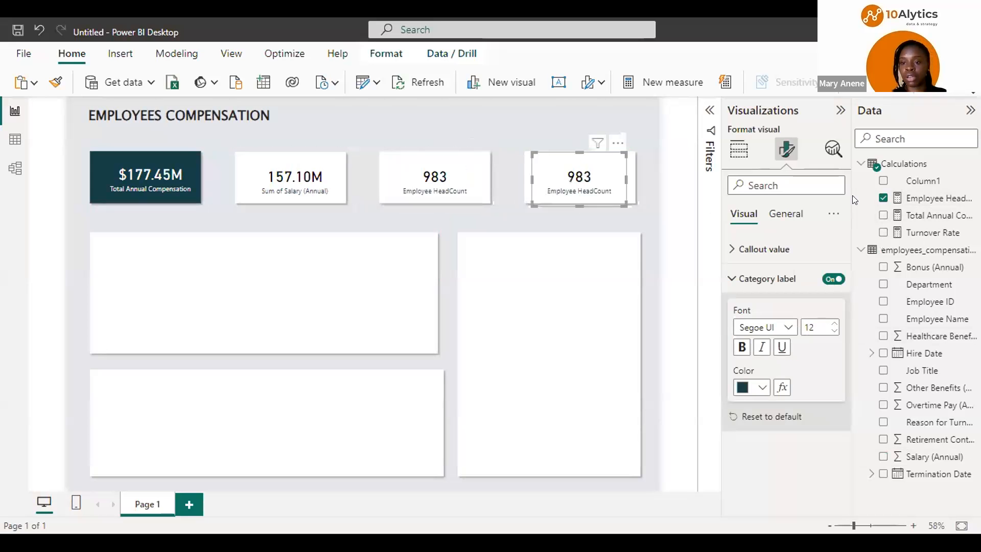
{"action": "left_click", "coordinate": [882, 198]}
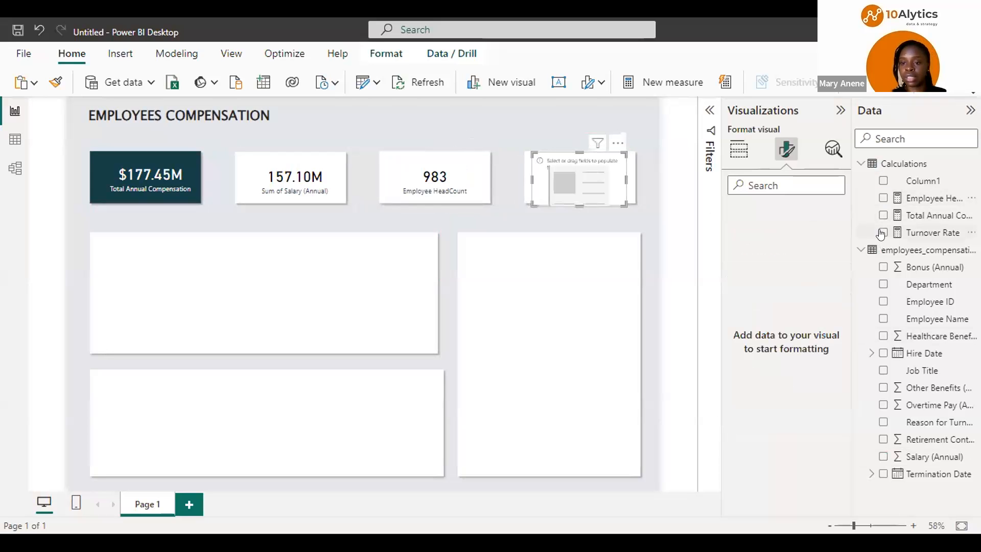
{"action": "left_click", "coordinate": [882, 232]}
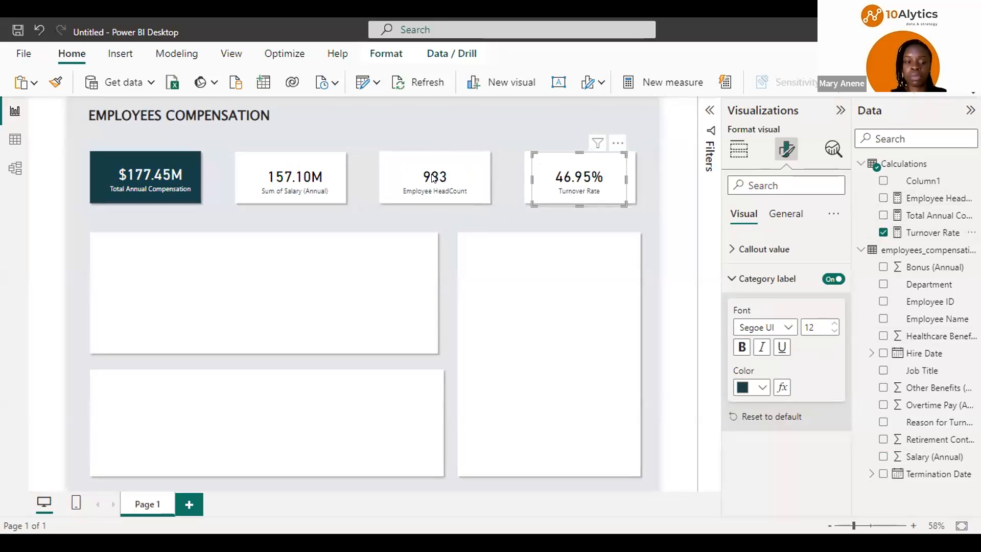
Place a copy of the Employee HeadCount card on the tall rectangle and make it show the Count (Distinct) of Employee ID instead
{"action": "left_click", "coordinate": [422, 185]}
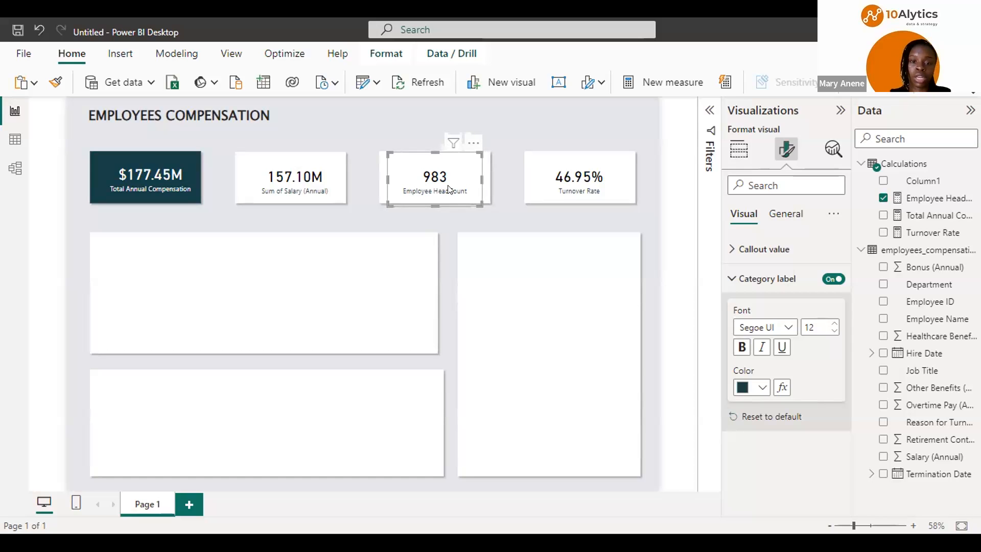
{"action": "left_click", "coordinate": [476, 215]}
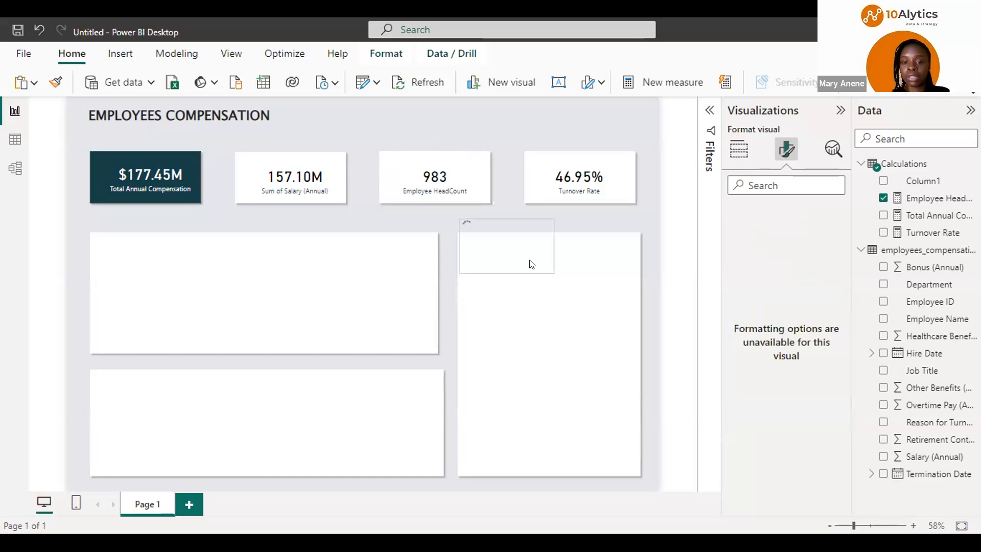
{"action": "left_click_drag", "start_coordinate": [532, 264], "coordinate": [545, 274]}
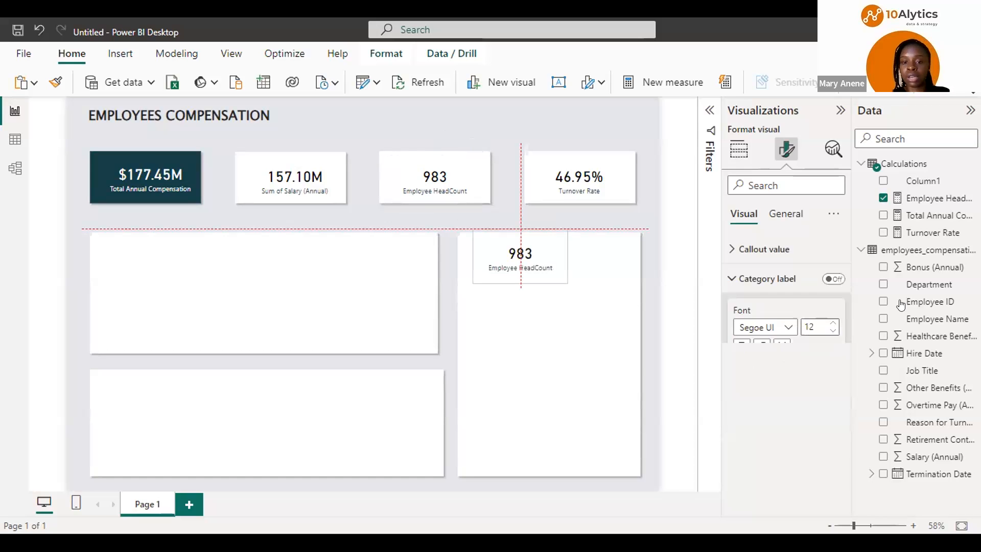
{"action": "left_click", "coordinate": [882, 199]}
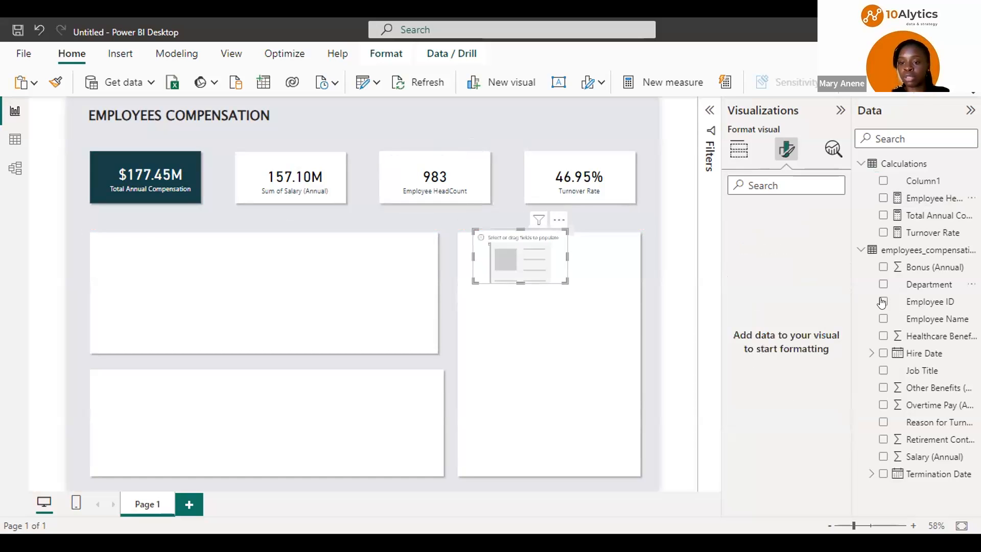
{"action": "left_click", "coordinate": [882, 303]}
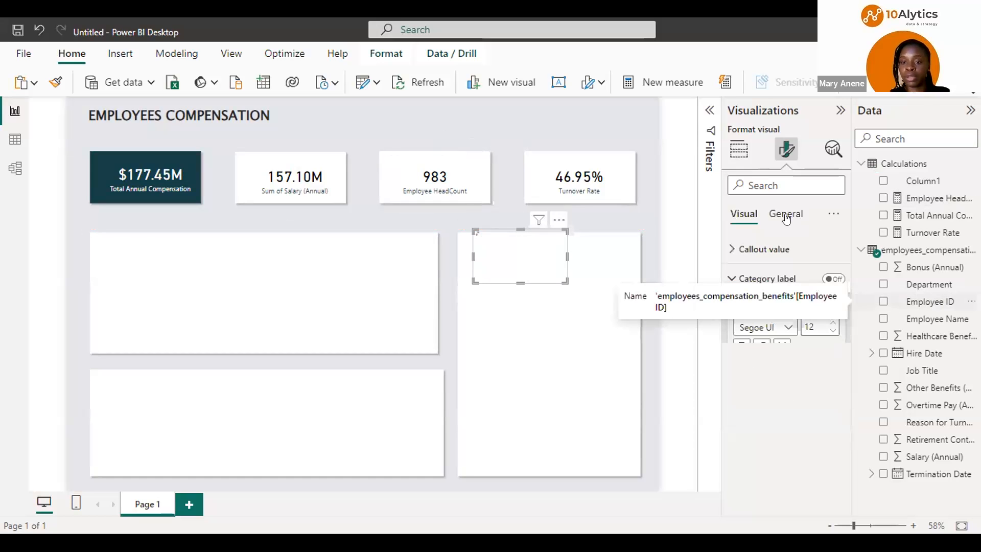
{"action": "left_click", "coordinate": [737, 151]}
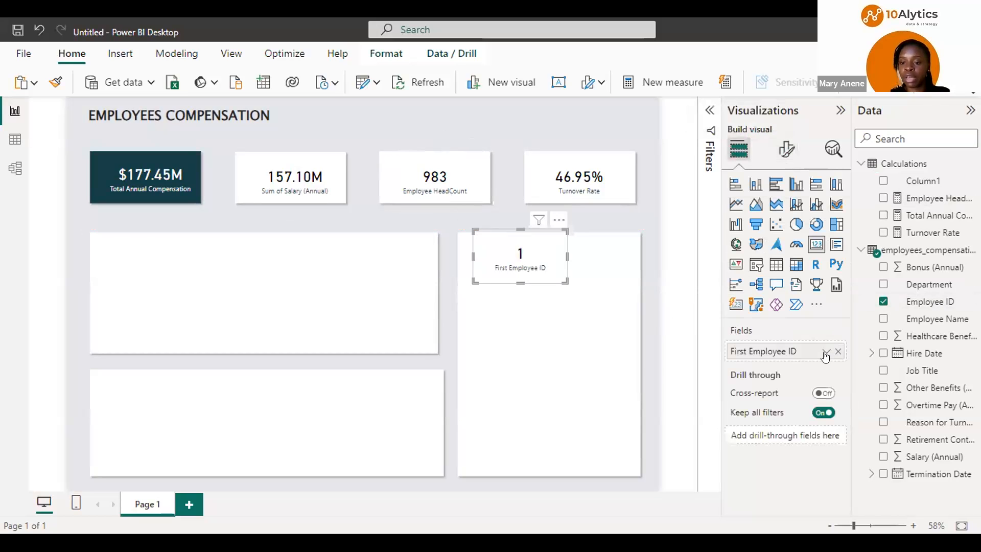
{"action": "left_click", "coordinate": [825, 353]}
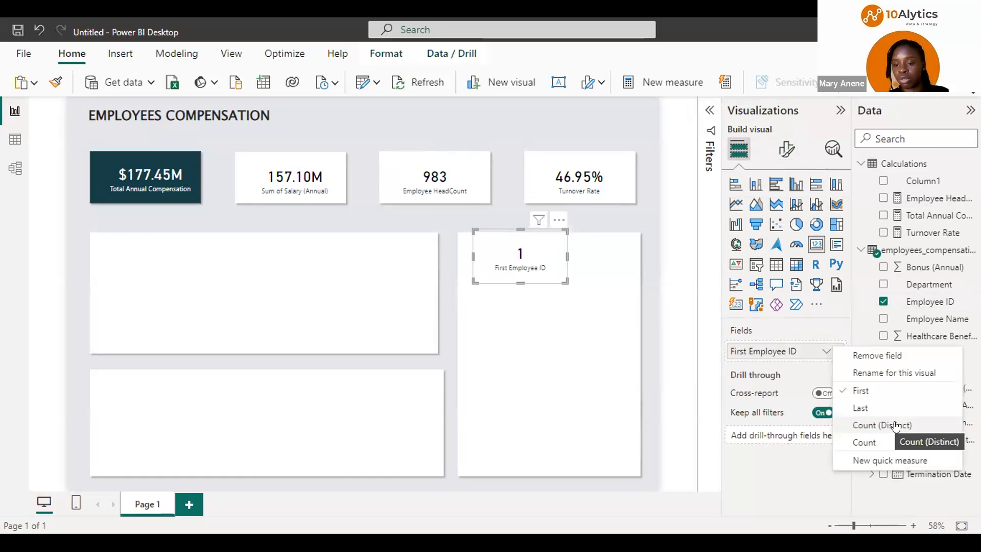
{"action": "left_click", "coordinate": [895, 426]}
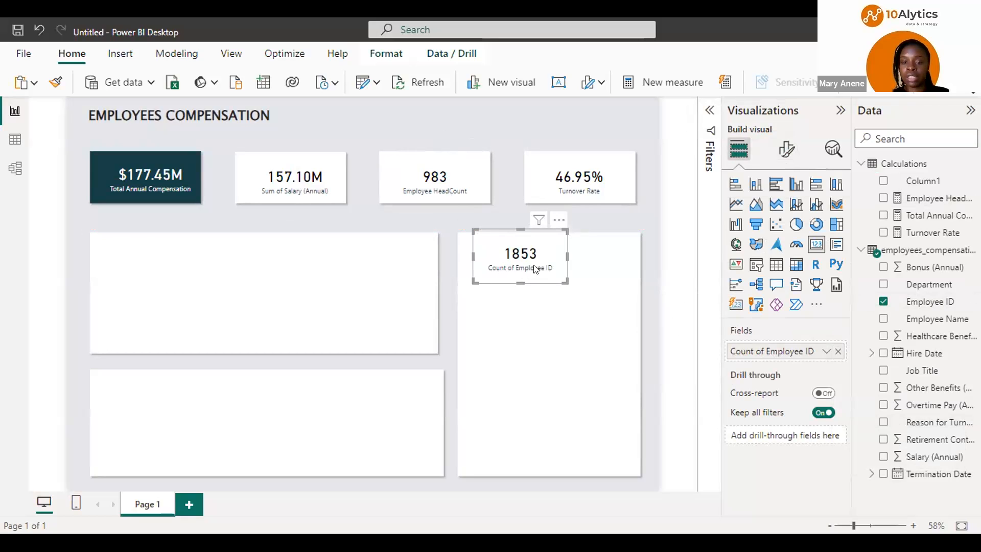
Compare the Count and Count (Distinct) aggregations of Employee ID in the temporary card and delete that card
{"action": "left_click", "coordinate": [825, 352]}
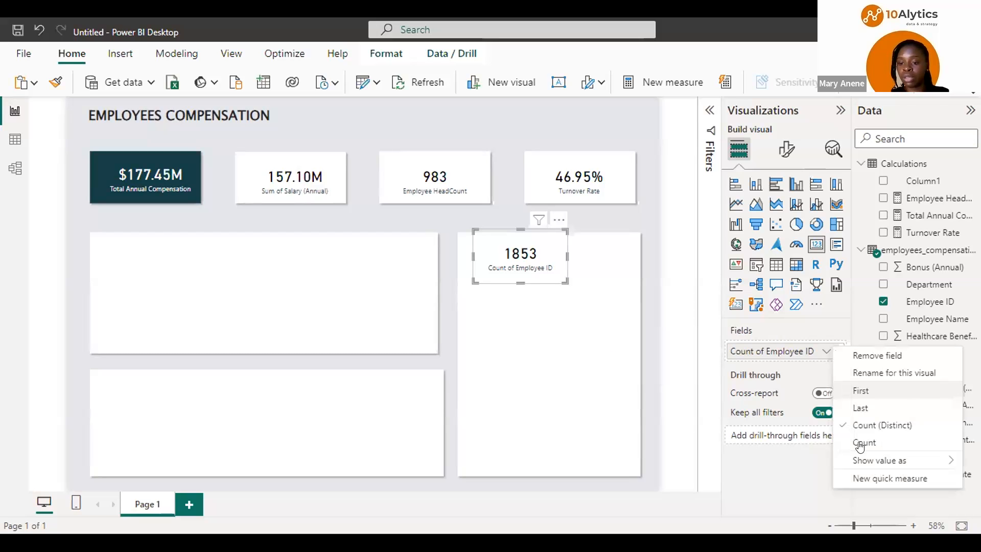
{"action": "left_click", "coordinate": [863, 442]}
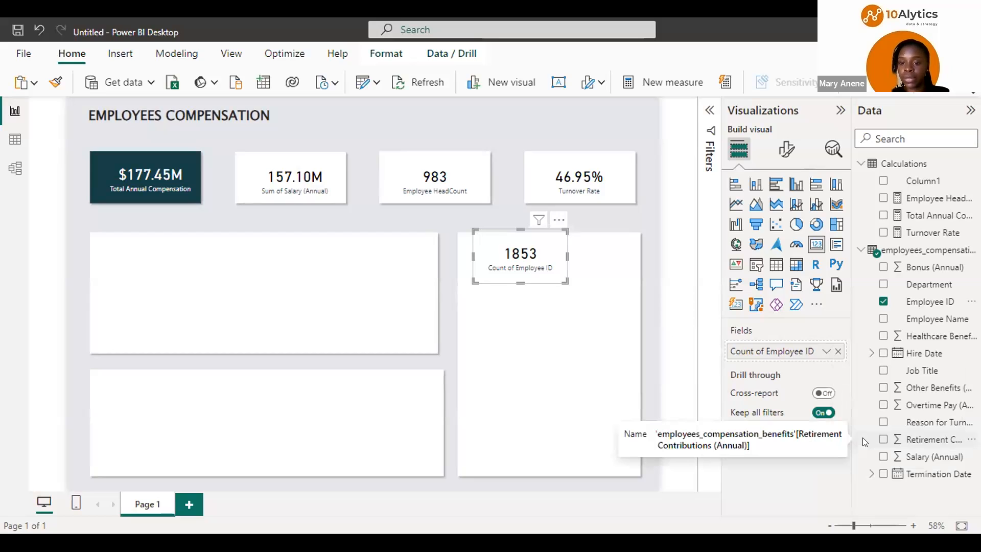
{"action": "left_click", "coordinate": [825, 351]}
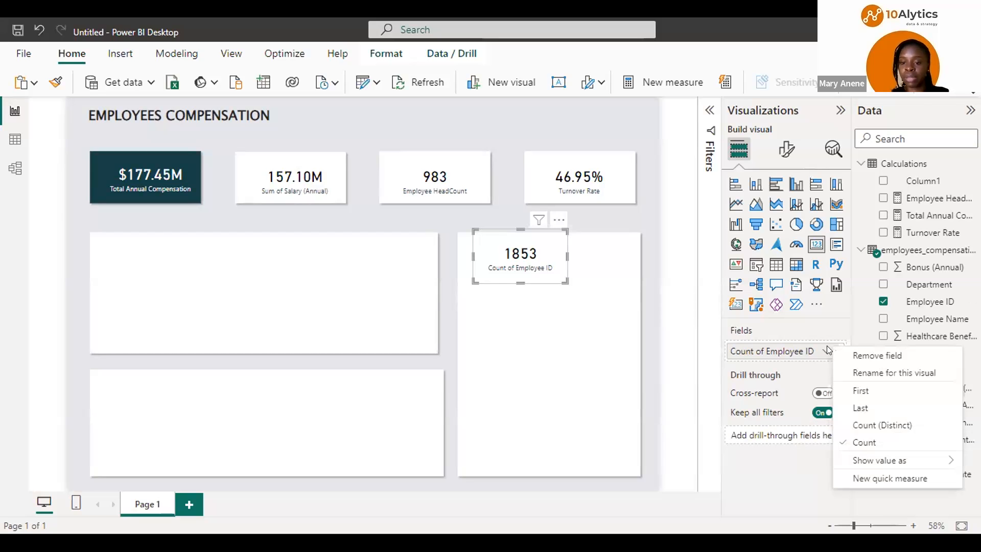
{"action": "left_click", "coordinate": [865, 425]}
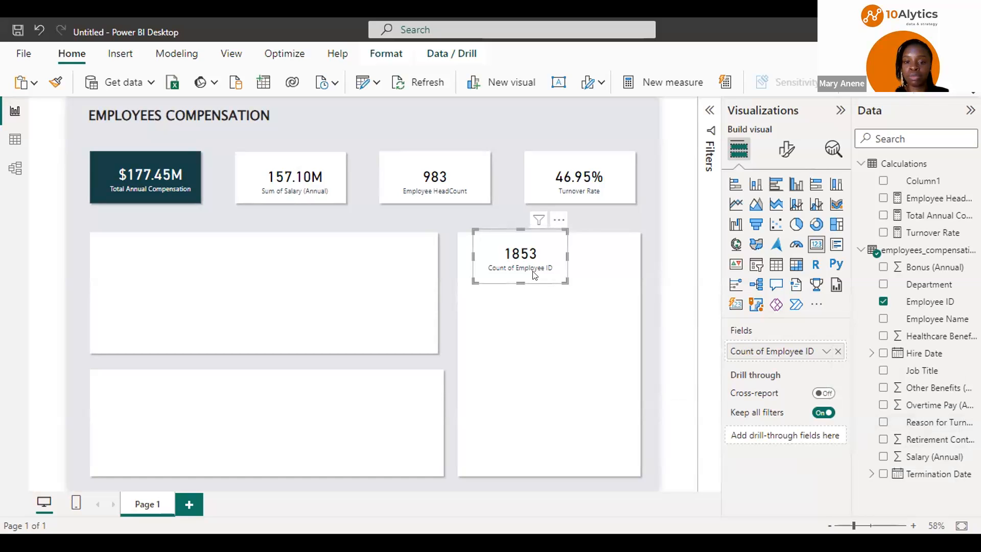
{"action": "left_click_drag", "start_coordinate": [525, 263], "coordinate": [587, 276]}
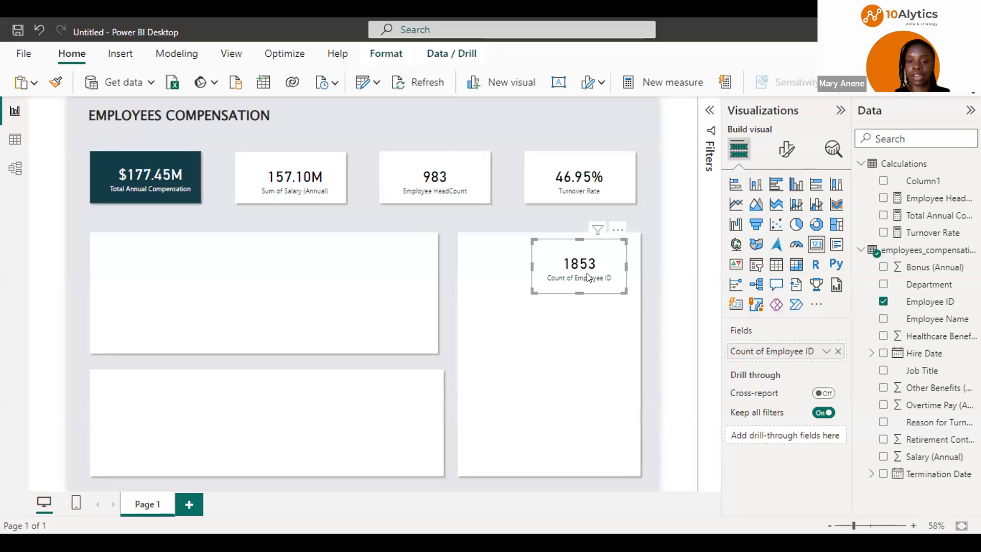
{"action": "key", "text": "Delete"}
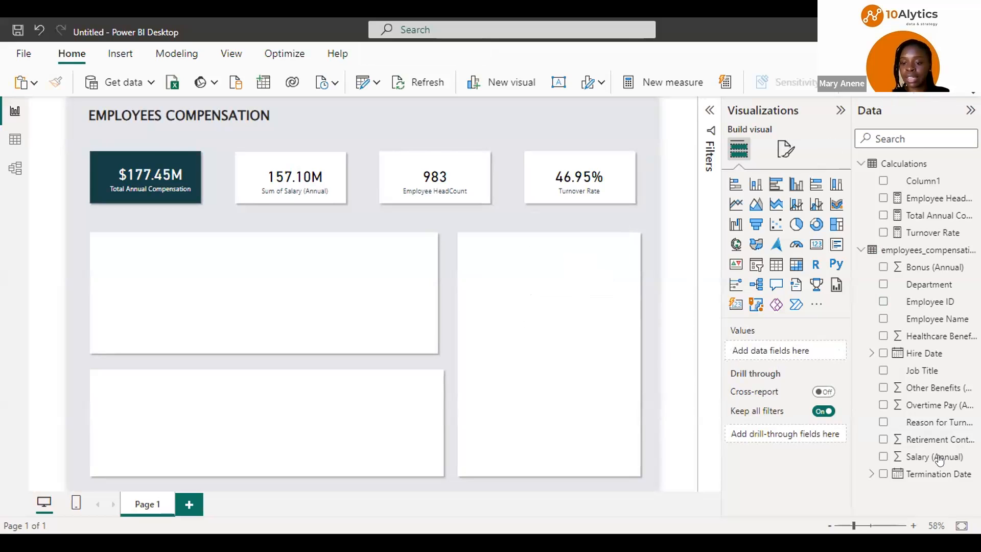
Format the Salary (Annual) column of the employees_compensation_benefits table as dollar currency
{"action": "left_click", "coordinate": [303, 179]}
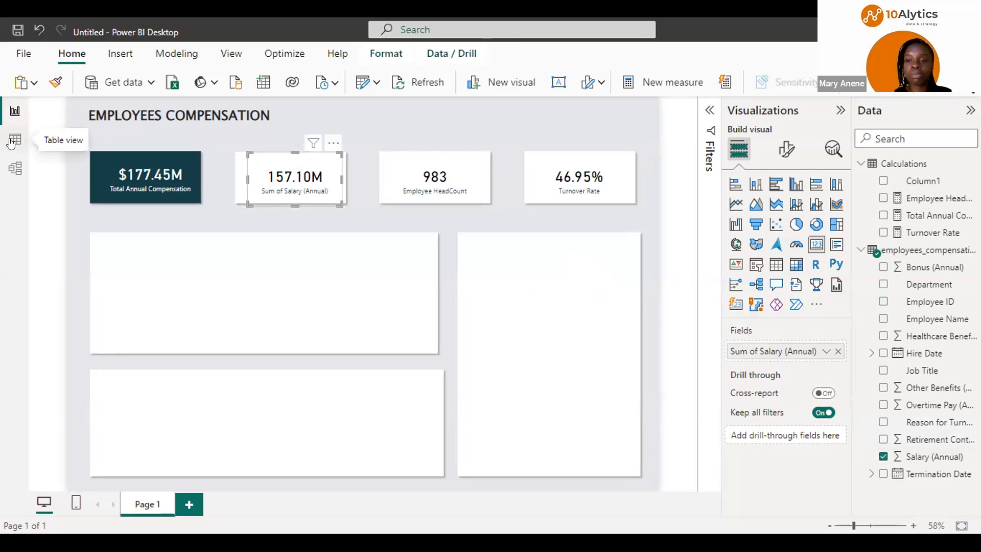
{"action": "left_click", "coordinate": [11, 143]}
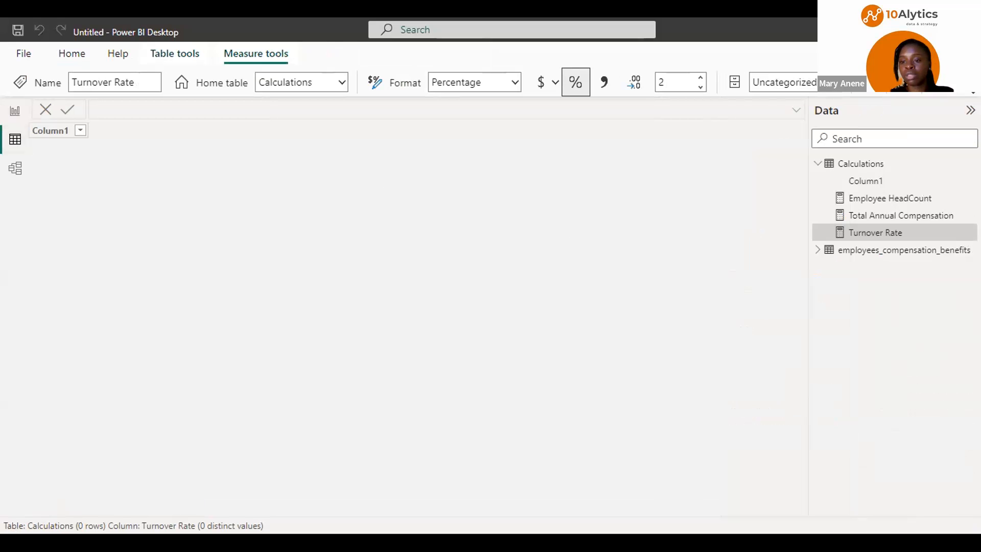
{"action": "right_click", "coordinate": [963, 248]}
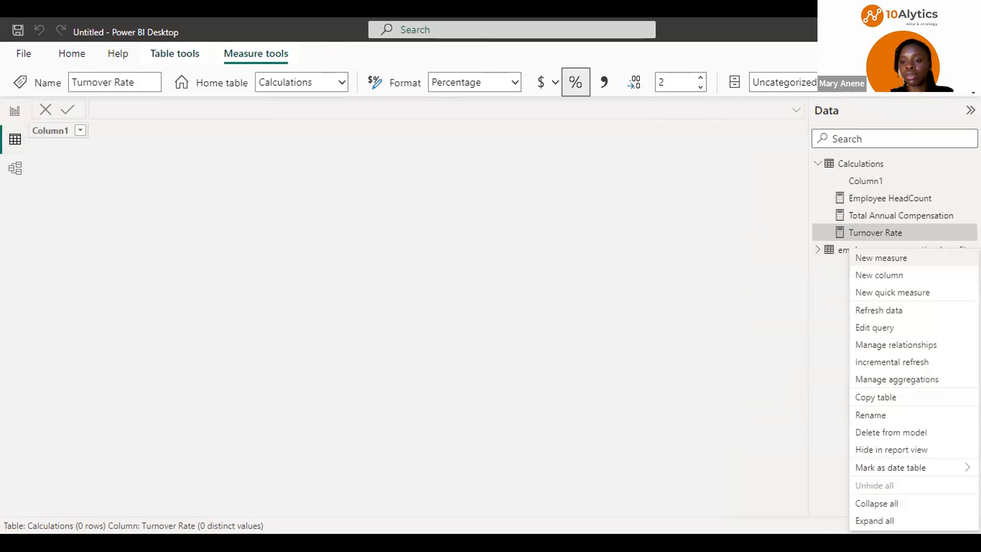
{"action": "left_click", "coordinate": [948, 247]}
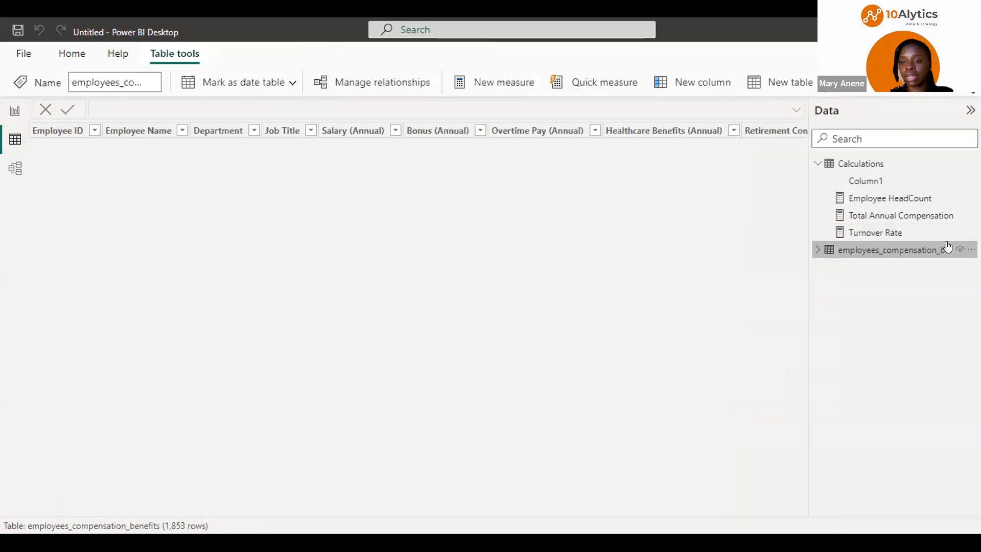
{"action": "left_click", "coordinate": [501, 131]}
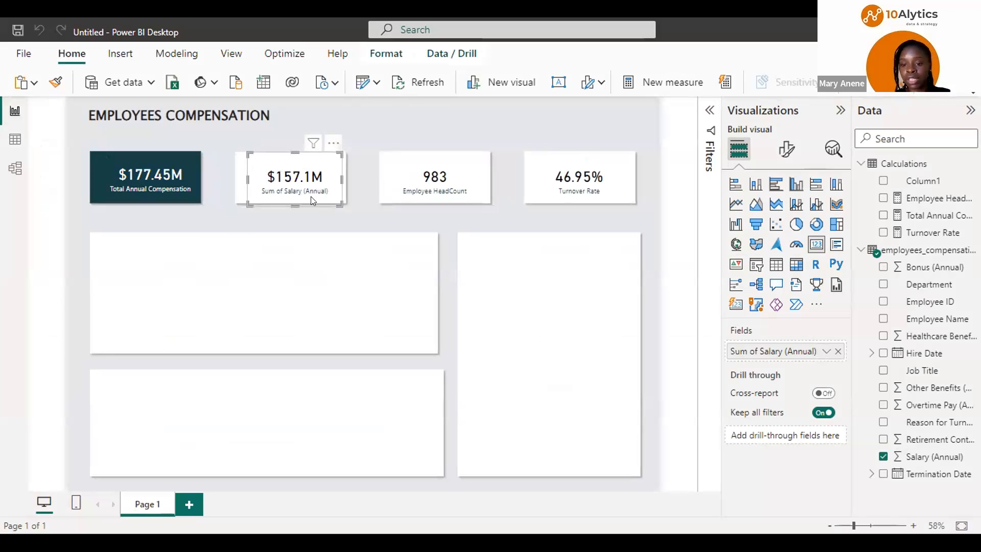
Change the aggregation of Salary (Annual) in the second card from Sum to Average
{"action": "left_click", "coordinate": [823, 349]}
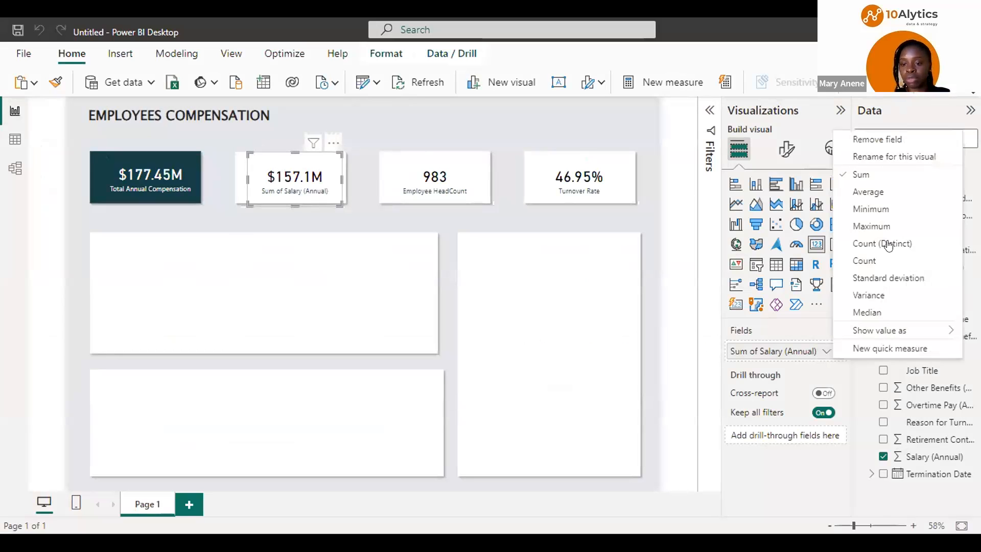
{"action": "left_click", "coordinate": [877, 193]}
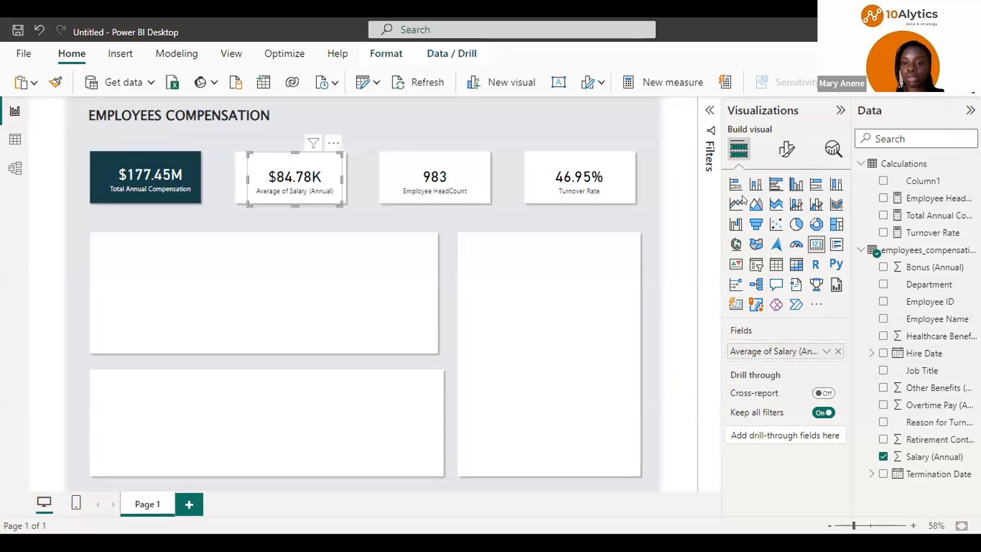
{"action": "left_click", "coordinate": [689, 232]}
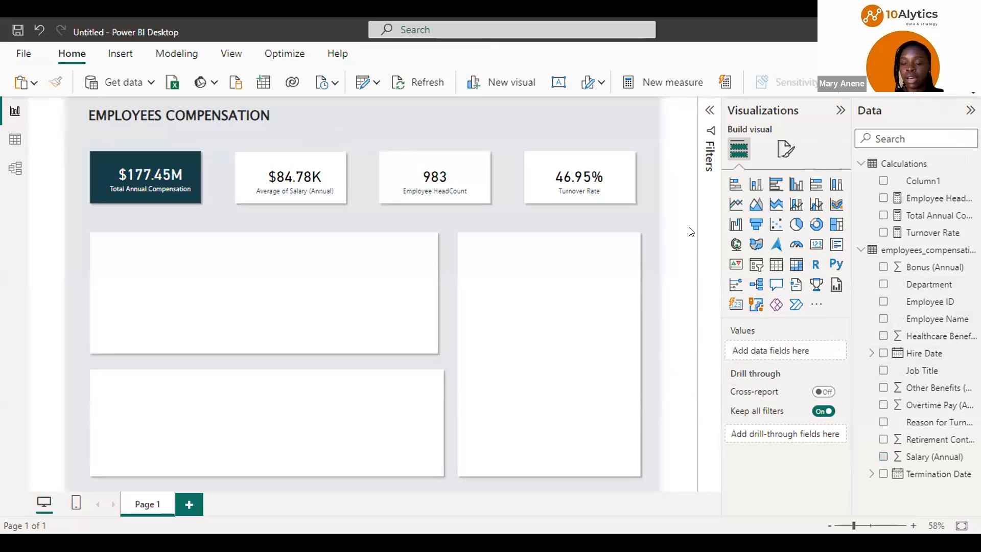
Insert an empty clustered column chart on the upper wide rectangle and stretch that rectangle slightly upward
{"action": "left_click", "coordinate": [796, 185]}
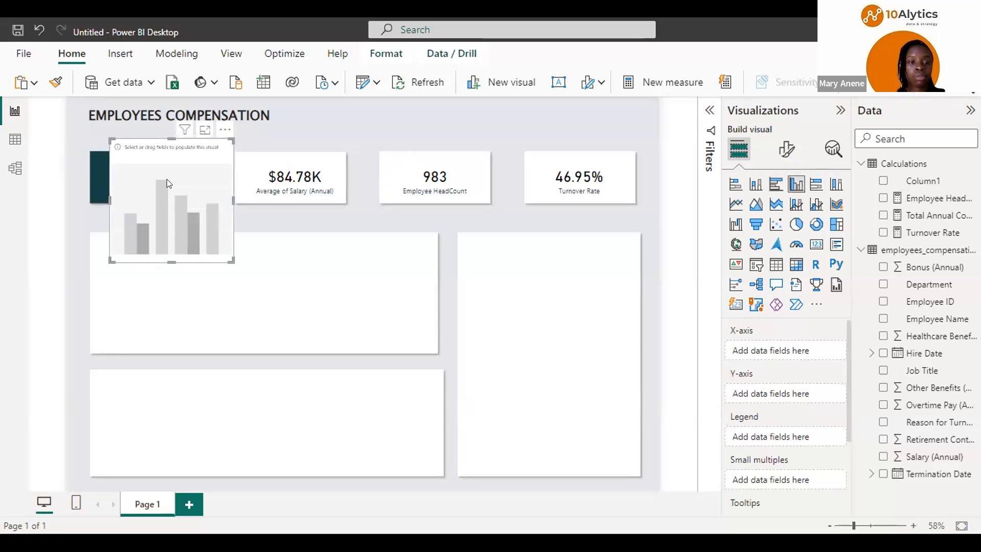
{"action": "left_click_drag", "start_coordinate": [171, 183], "coordinate": [152, 277]}
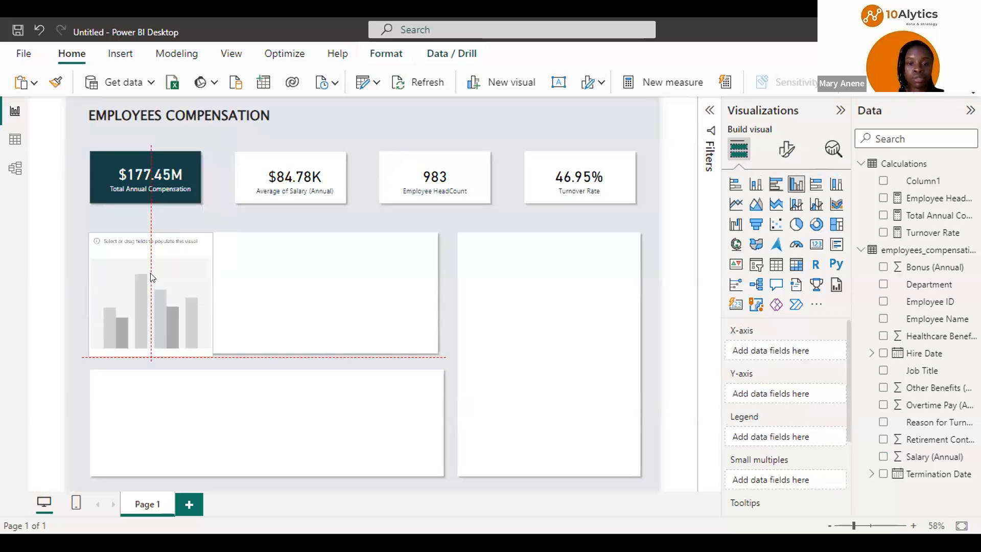
{"action": "left_click", "coordinate": [295, 257]}
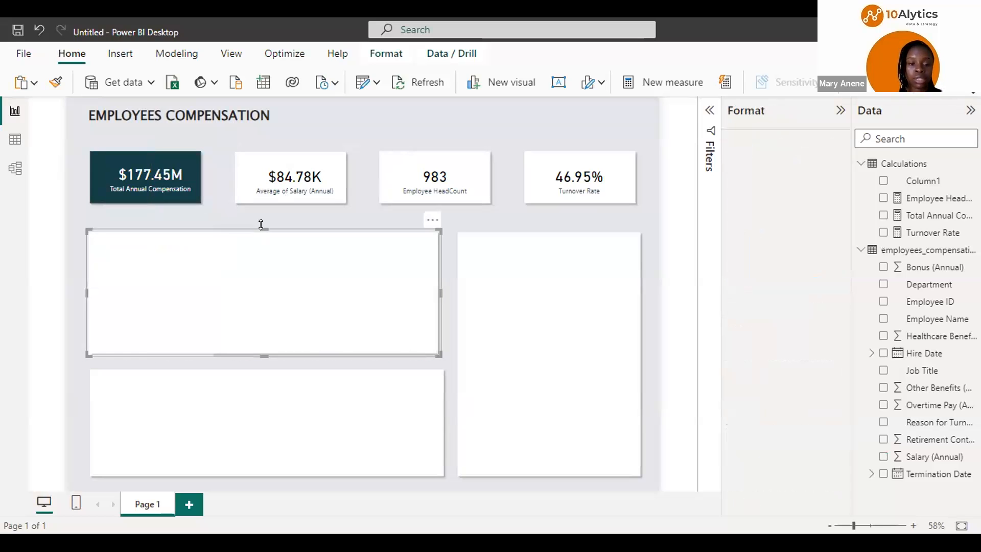
{"action": "left_click_drag", "start_coordinate": [264, 219], "coordinate": [263, 216]}
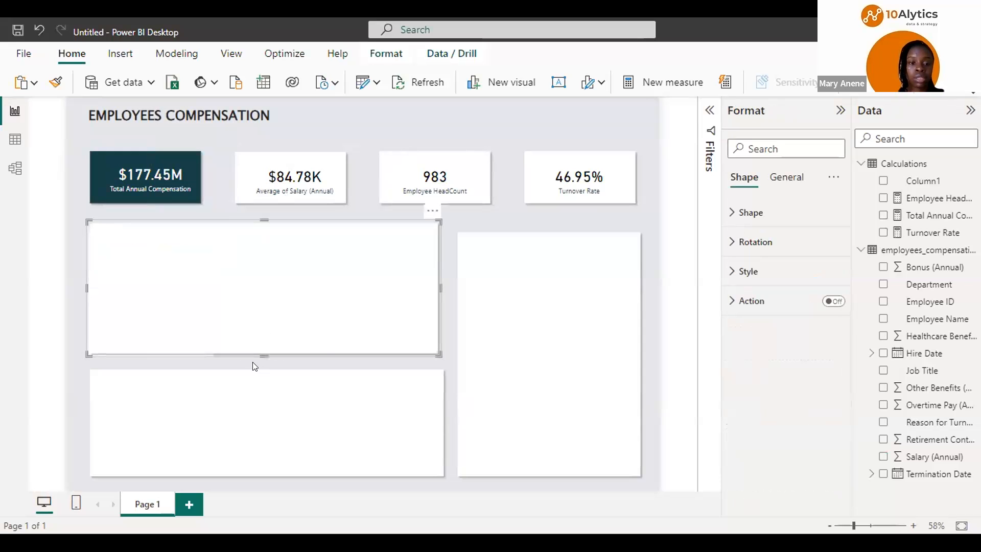
Move and resize the empty column chart so that it fills the upper wide rectangle
{"action": "left_click", "coordinate": [166, 309]}
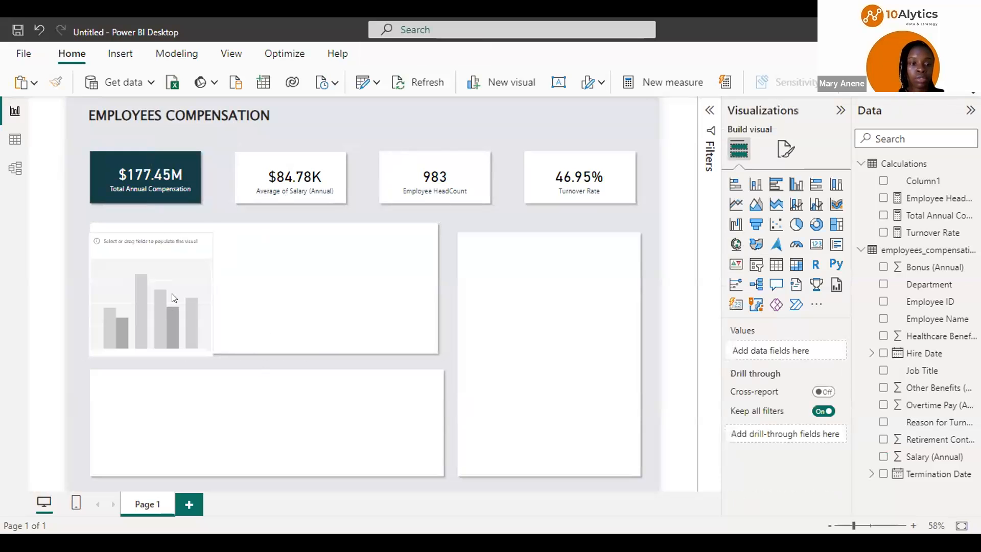
{"action": "left_click_drag", "start_coordinate": [173, 298], "coordinate": [200, 289]}
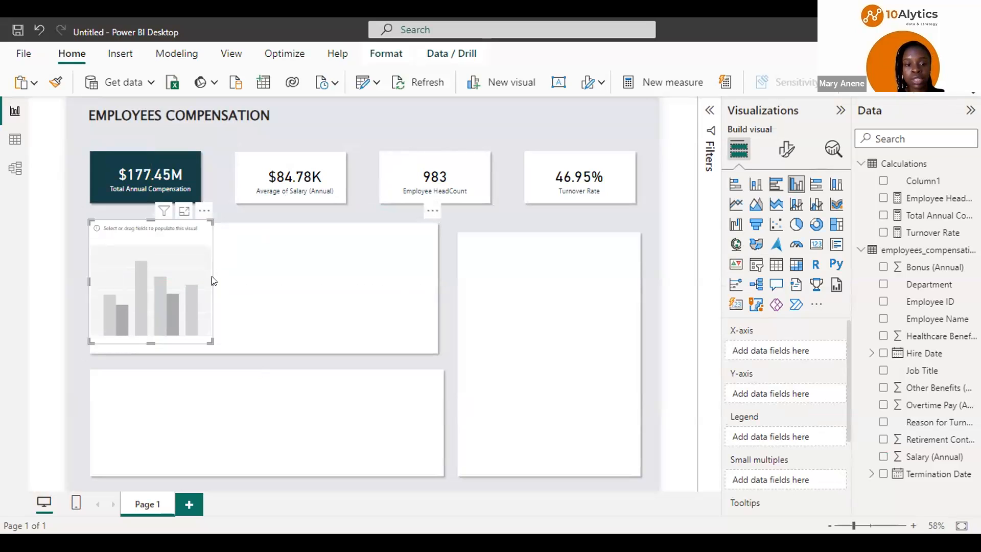
{"action": "left_click_drag", "start_coordinate": [207, 276], "coordinate": [397, 265]}
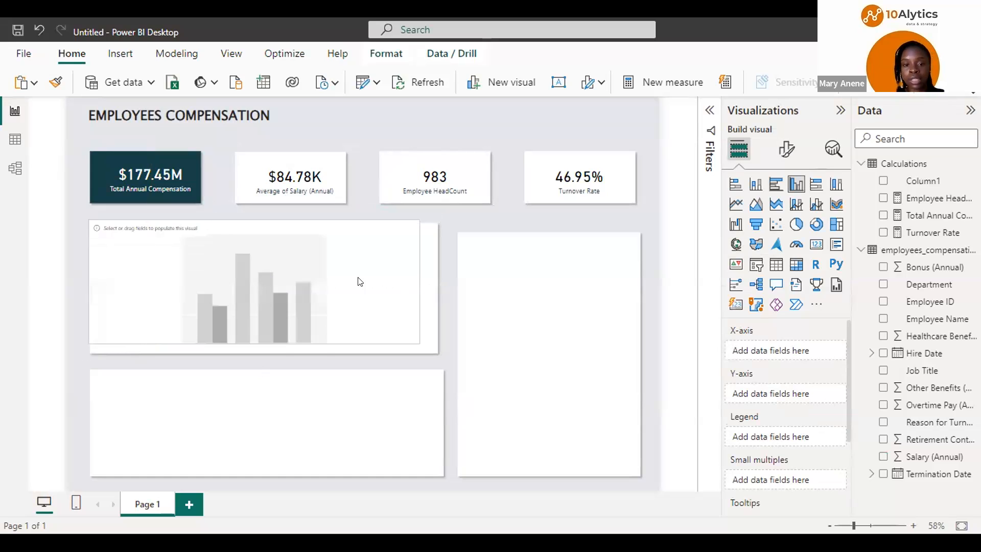
{"action": "left_click_drag", "start_coordinate": [326, 292], "coordinate": [241, 295]}
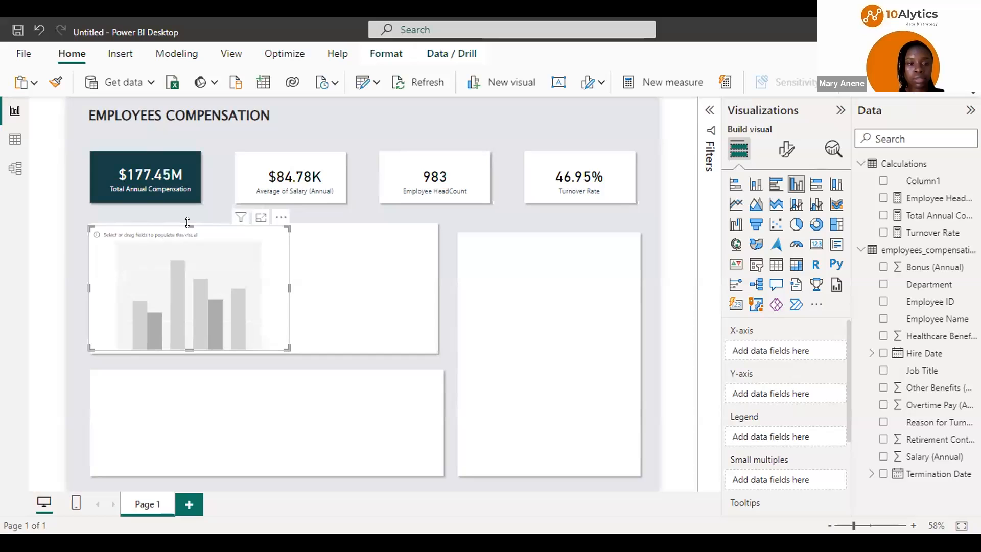
{"action": "left_click_drag", "start_coordinate": [188, 227], "coordinate": [188, 220]}
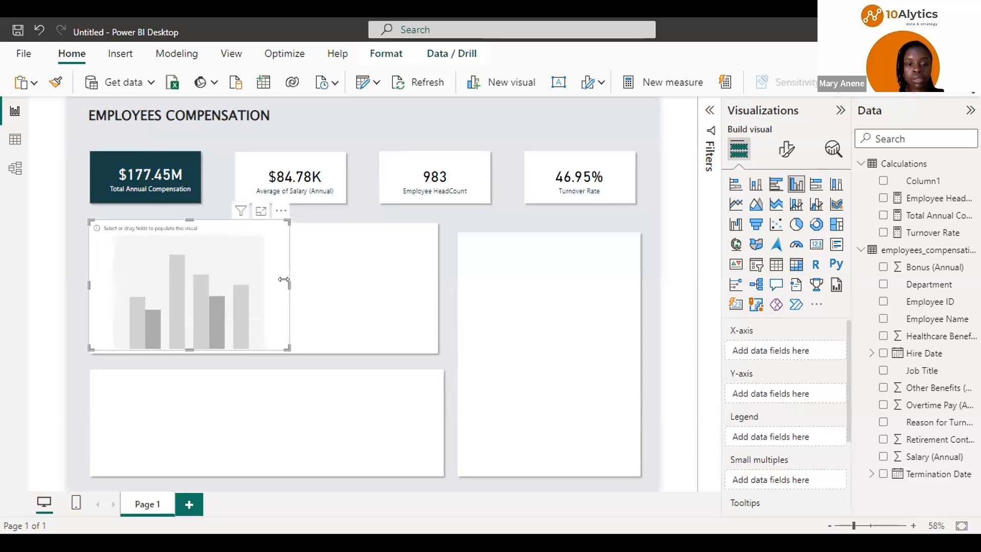
{"action": "left_click_drag", "start_coordinate": [407, 278], "coordinate": [432, 281]}
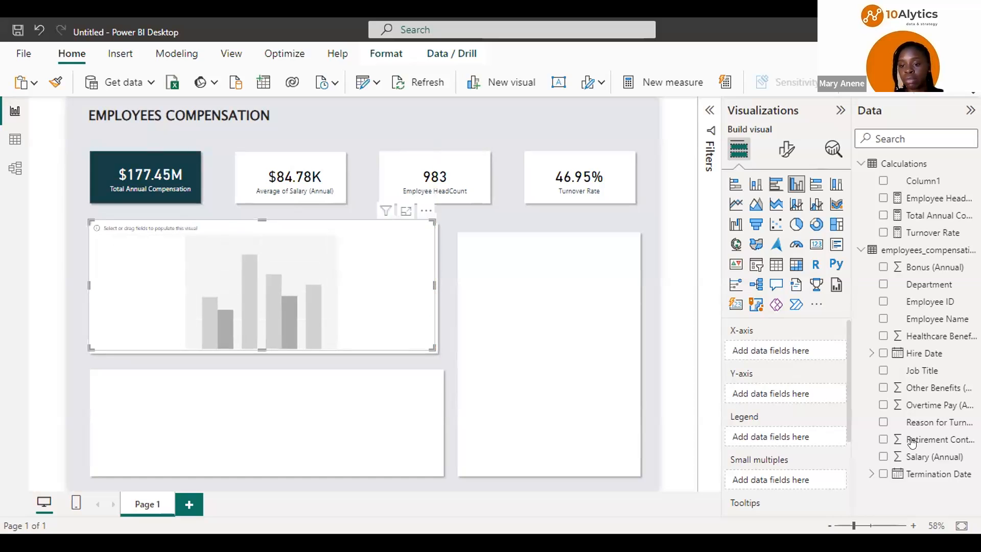
Populate the empty column chart with Job Title on the X-axis and Total Annual Compensation on the Y-axis
{"action": "left_click", "coordinate": [882, 370]}
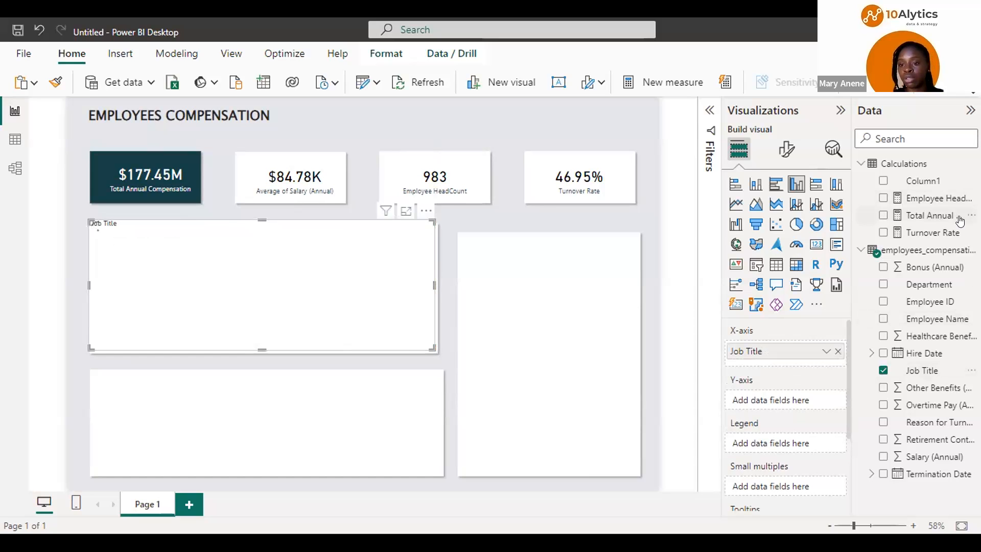
{"action": "left_click", "coordinate": [880, 219]}
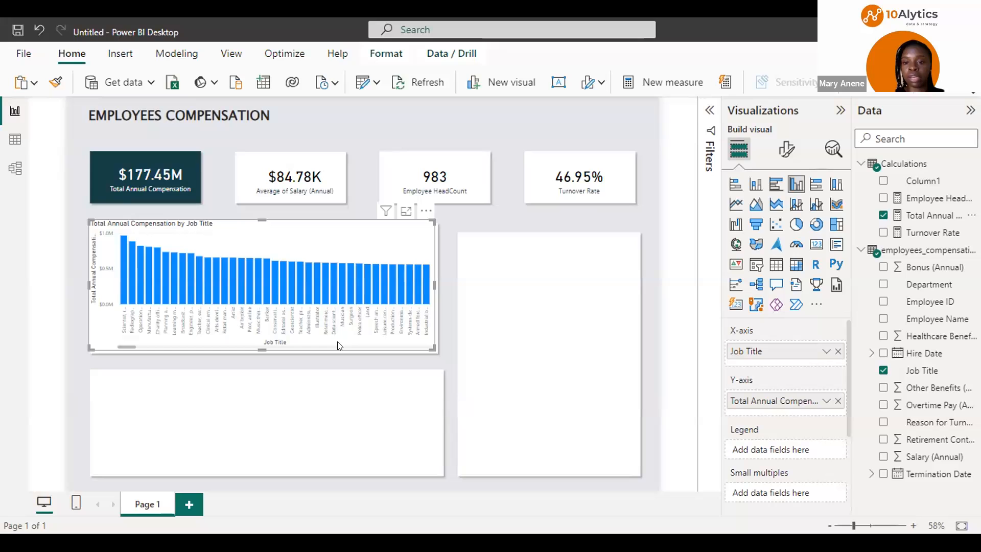
Filter the column chart's Job Title to the Top N 10 items by Total Annual Compensation and apply the filter
{"action": "left_click", "coordinate": [709, 111]}
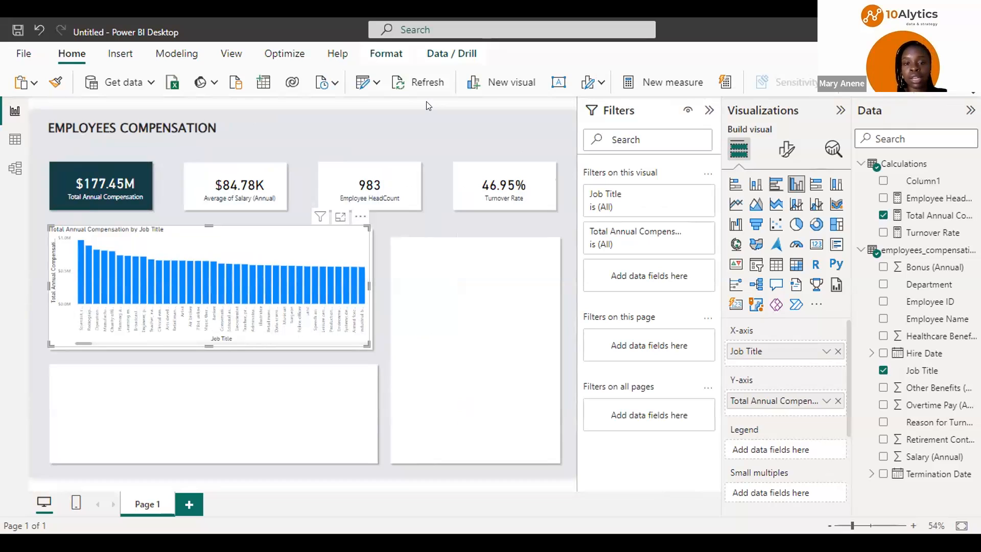
{"action": "left_click", "coordinate": [687, 196]}
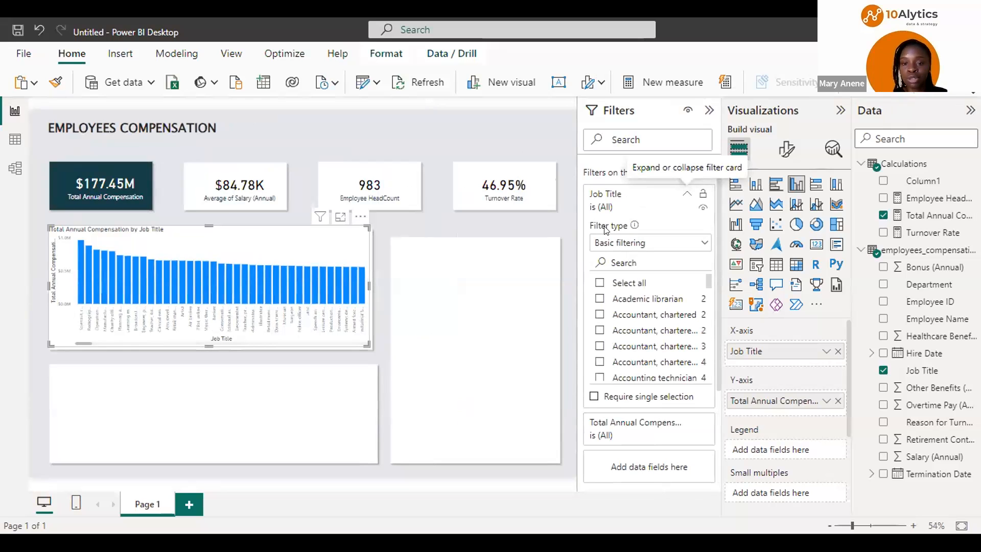
{"action": "left_click", "coordinate": [699, 243]}
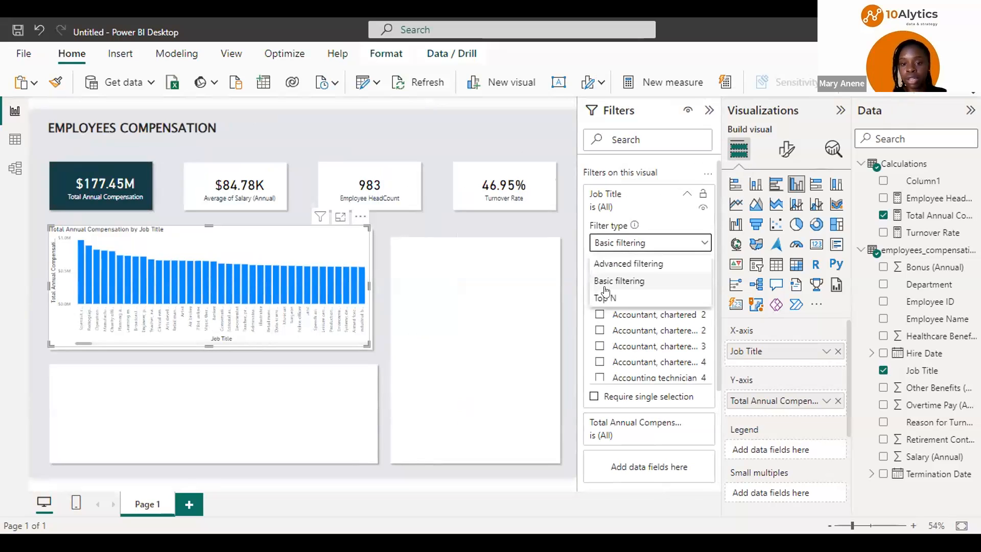
{"action": "left_click", "coordinate": [616, 300]}
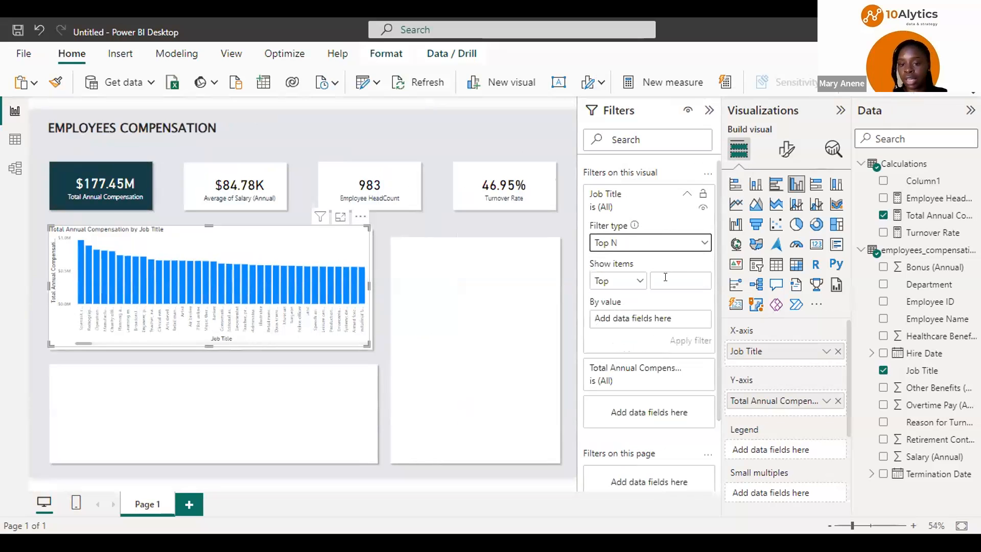
{"action": "left_click", "coordinate": [665, 277]}
{"action": "type", "text": "1"}
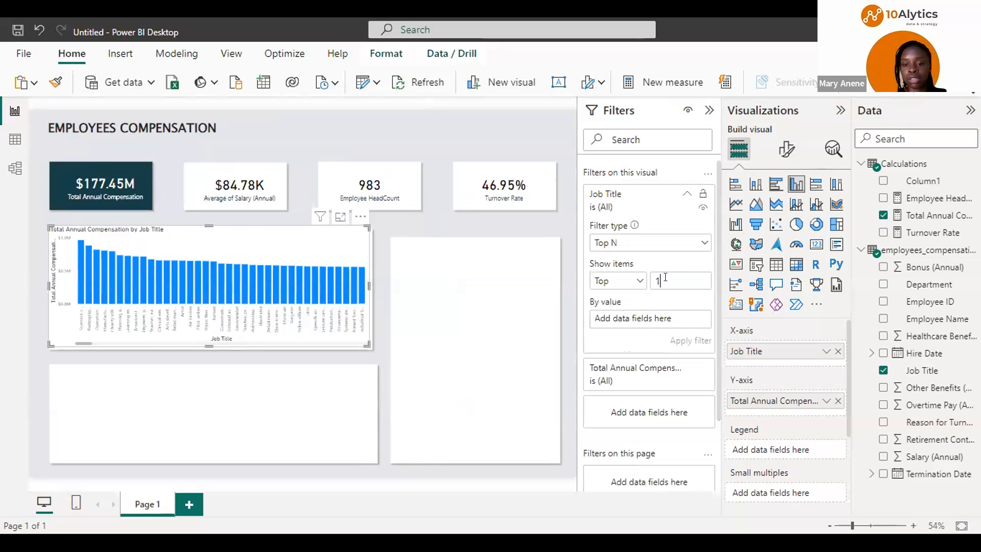
{"action": "type", "text": "0"}
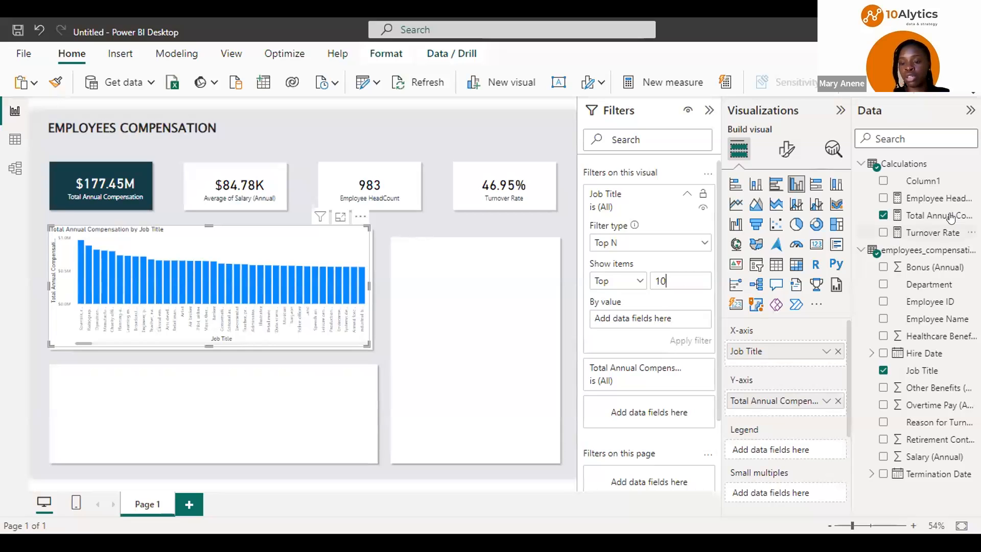
{"action": "left_click_drag", "start_coordinate": [949, 215], "coordinate": [682, 314]}
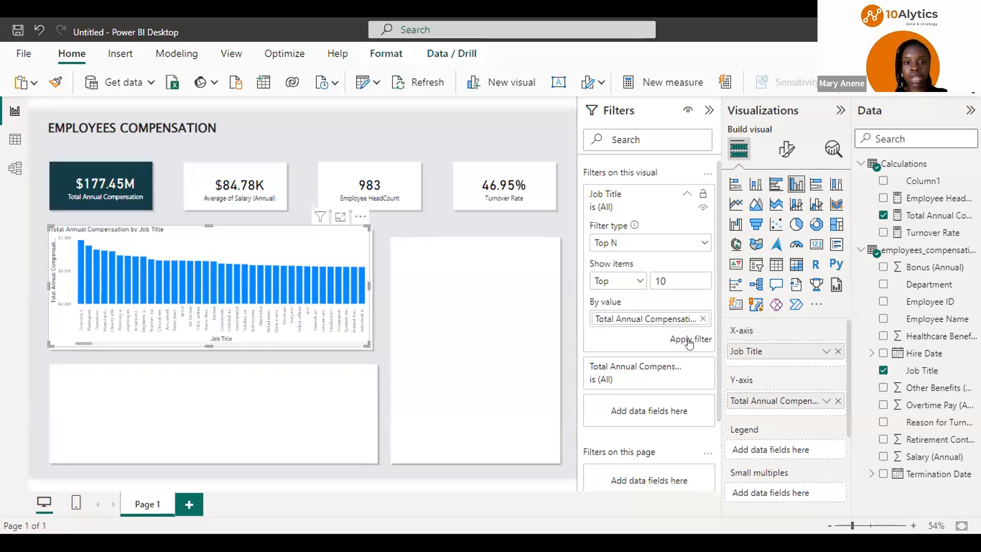
{"action": "left_click", "coordinate": [689, 340]}
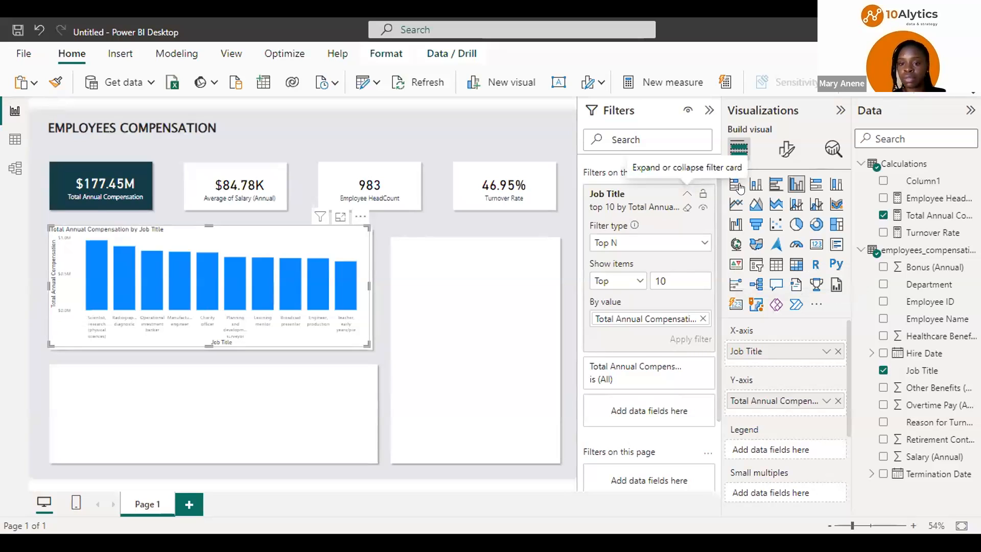
Add Termination Date as a filter on the column chart and restrict it to (Blank)
{"action": "left_click", "coordinate": [686, 194]}
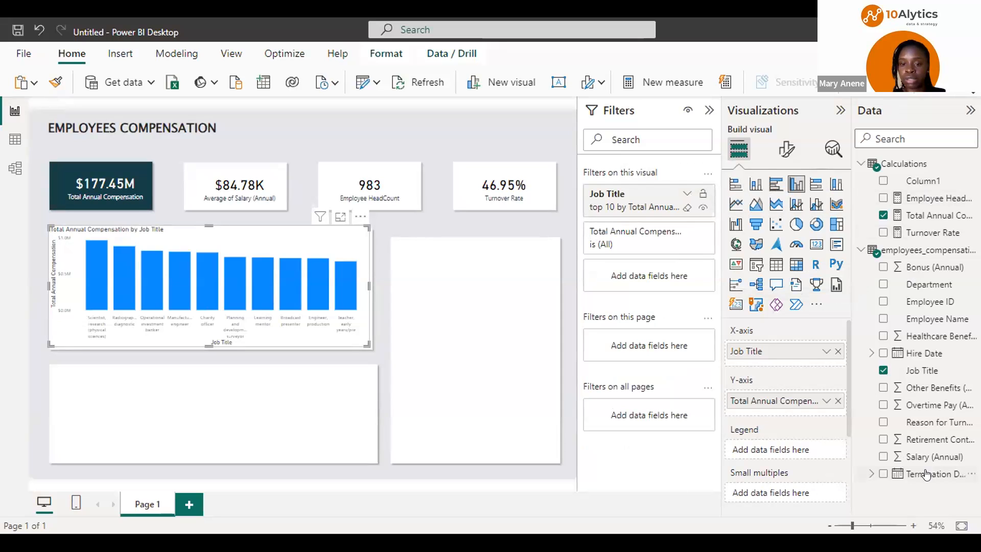
{"action": "left_click_drag", "start_coordinate": [926, 474], "coordinate": [671, 286]}
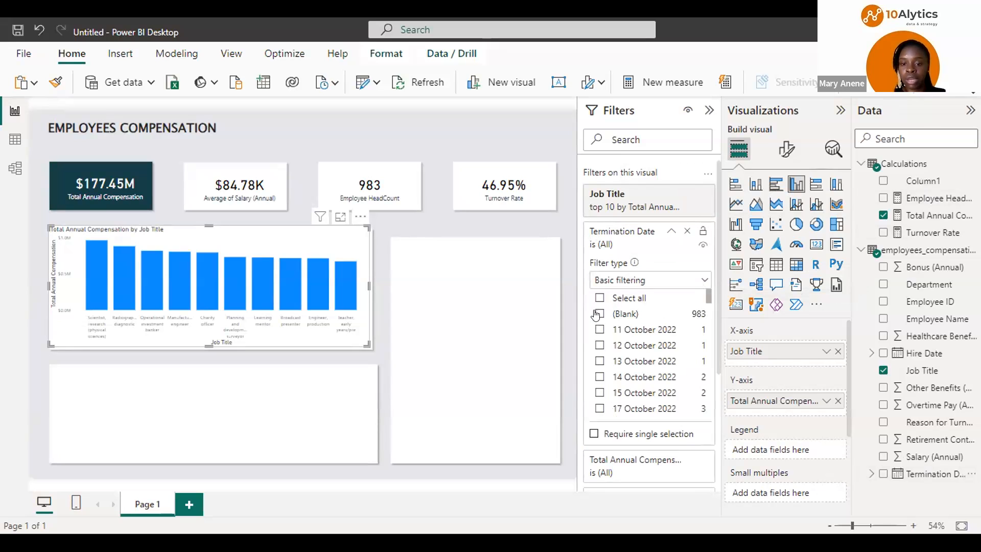
{"action": "left_click", "coordinate": [597, 314]}
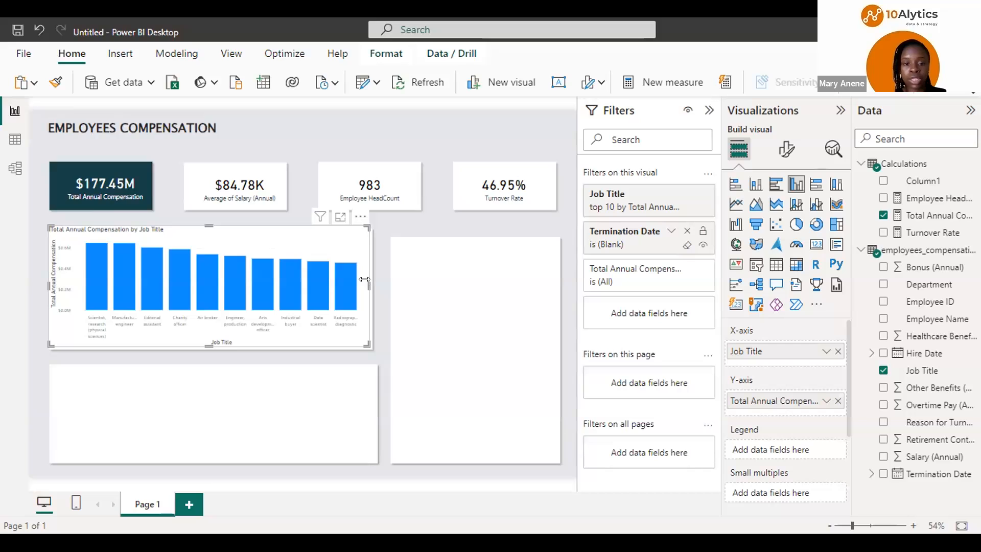
Turn off the column chart's Y-axis title and the whole Y-axis
{"action": "left_click", "coordinate": [787, 149]}
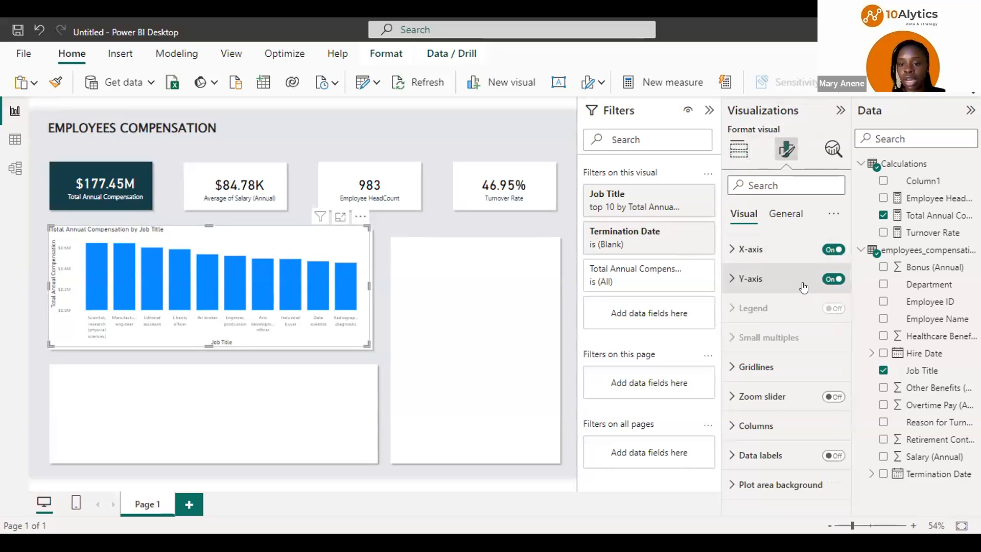
{"action": "left_click", "coordinate": [804, 288]}
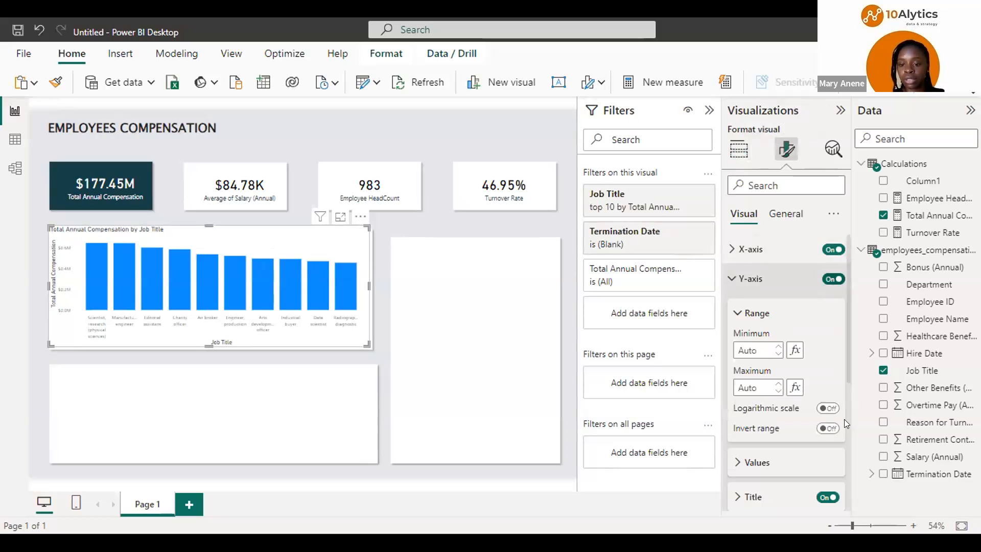
{"action": "scroll", "coordinate": [844, 419], "scroll_direction": "down", "scroll_amount": 4}
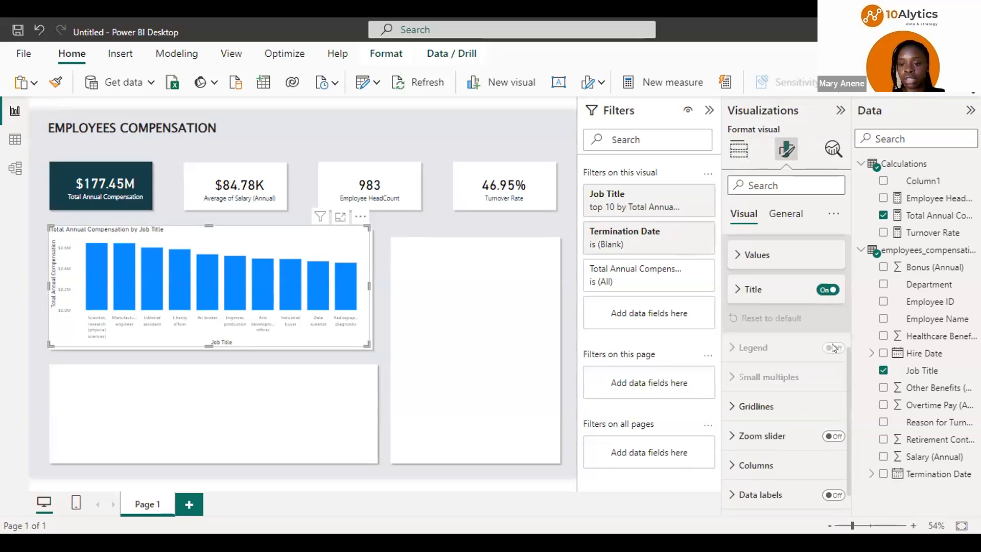
{"action": "left_click", "coordinate": [823, 292]}
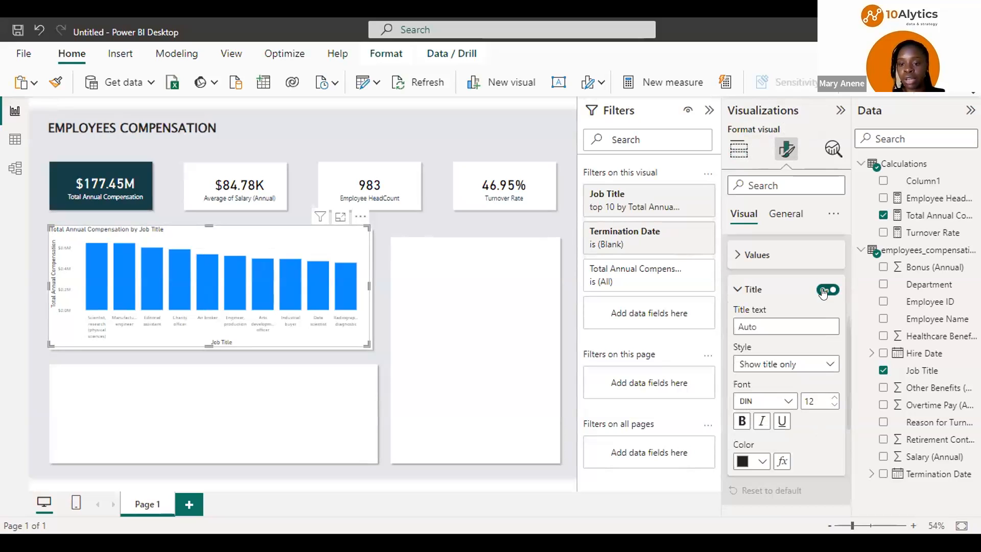
{"action": "left_click", "coordinate": [826, 288]}
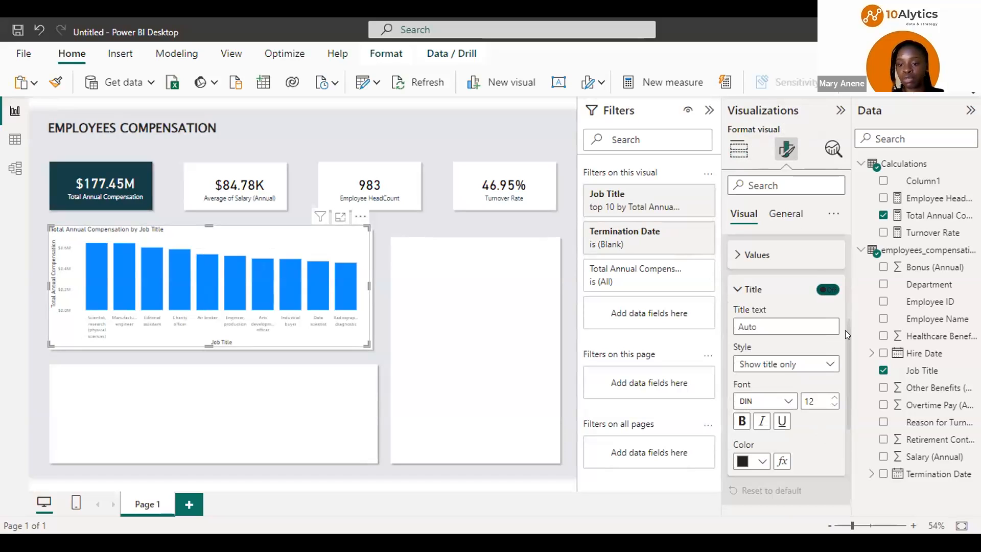
{"action": "scroll", "coordinate": [841, 271], "scroll_direction": "up", "scroll_amount": 2}
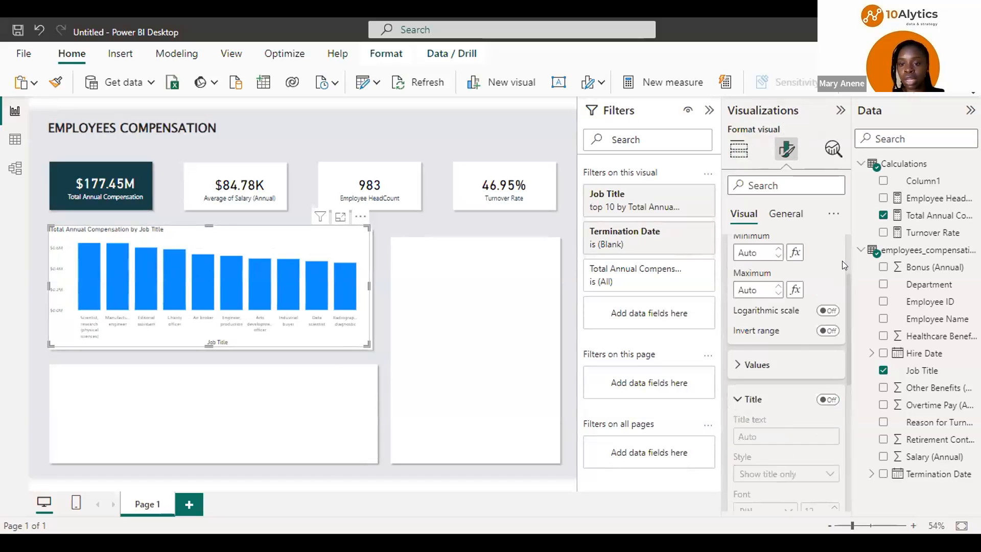
{"action": "scroll", "coordinate": [841, 261], "scroll_direction": "up", "scroll_amount": 2}
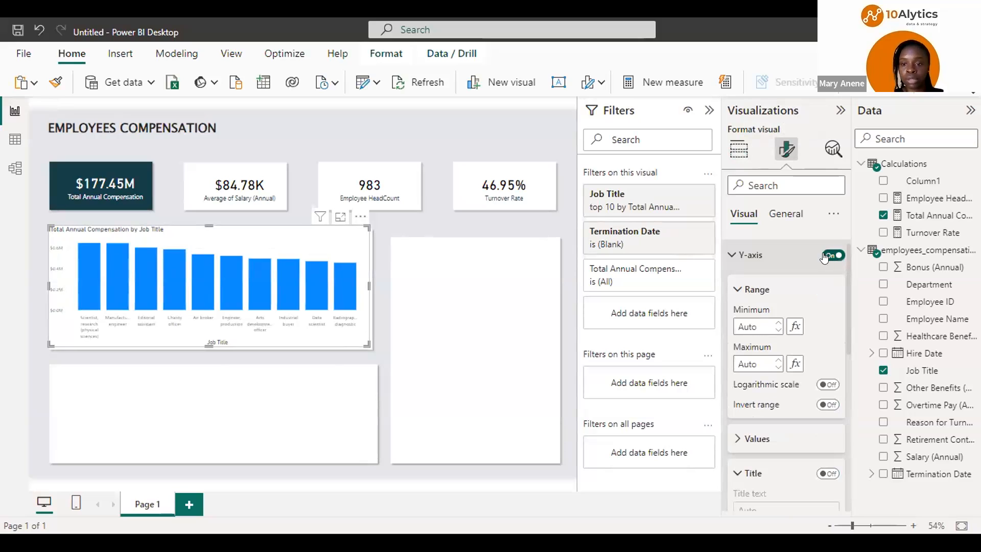
{"action": "left_click", "coordinate": [832, 255]}
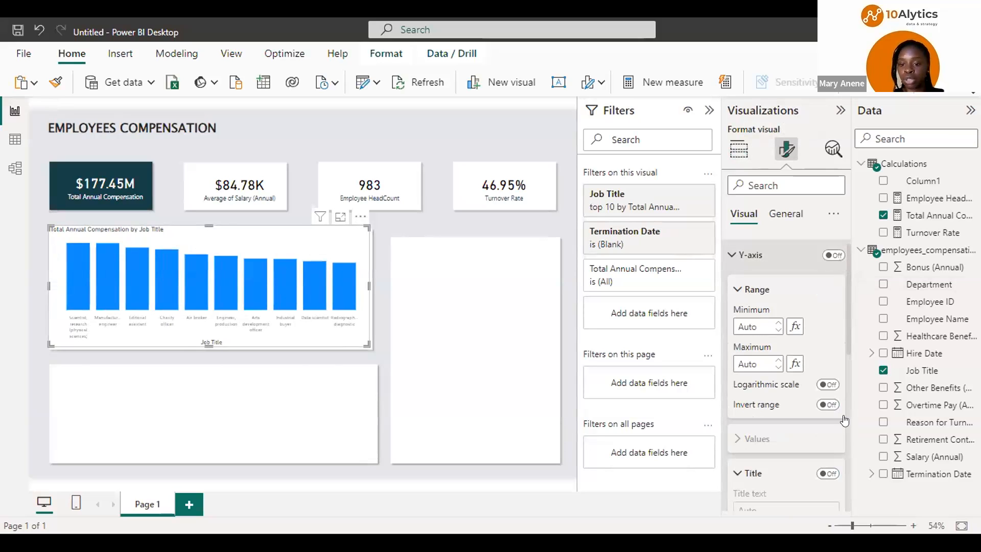
Turn on data labels for the column chart and set their font size to 11
{"action": "left_click", "coordinate": [831, 456]}
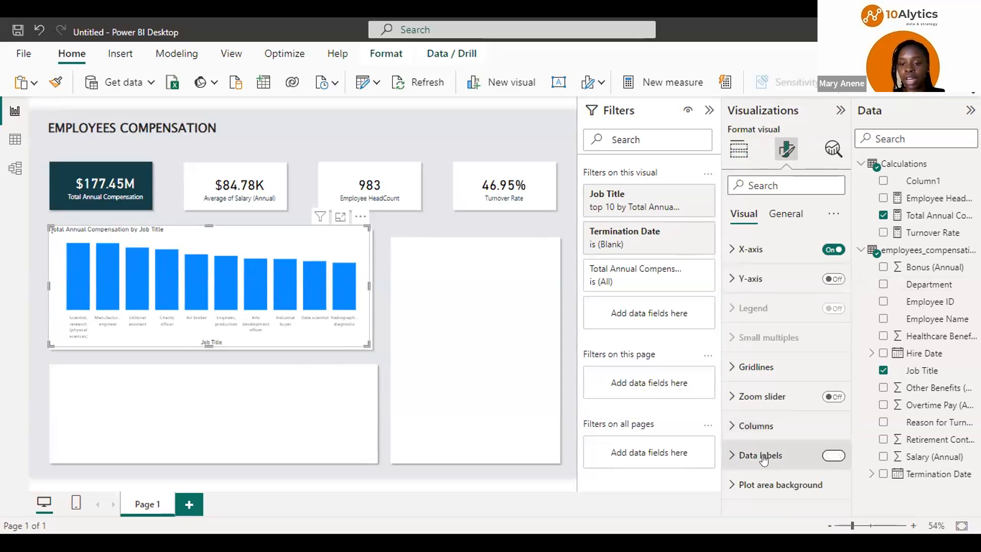
{"action": "left_click", "coordinate": [732, 454]}
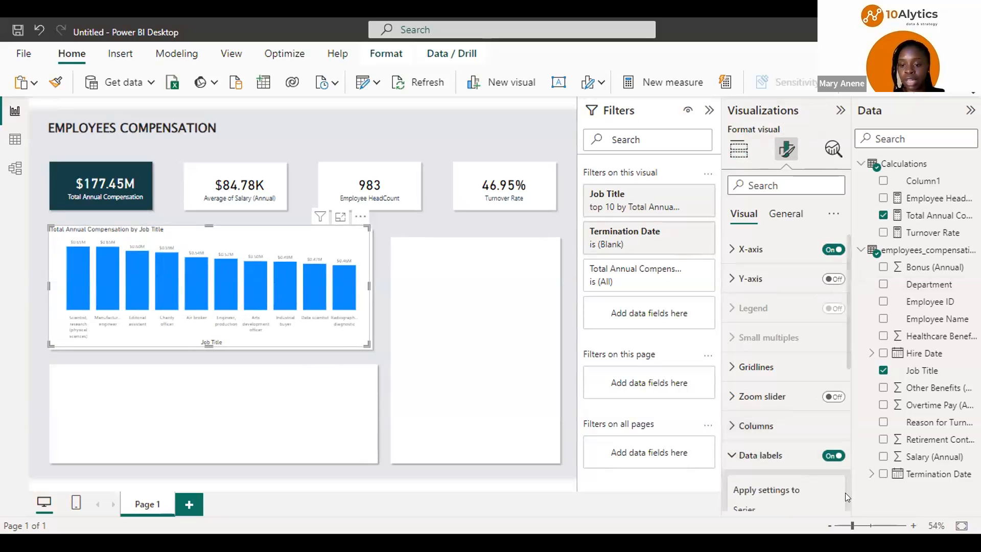
{"action": "scroll", "coordinate": [844, 492], "scroll_direction": "down", "scroll_amount": 5}
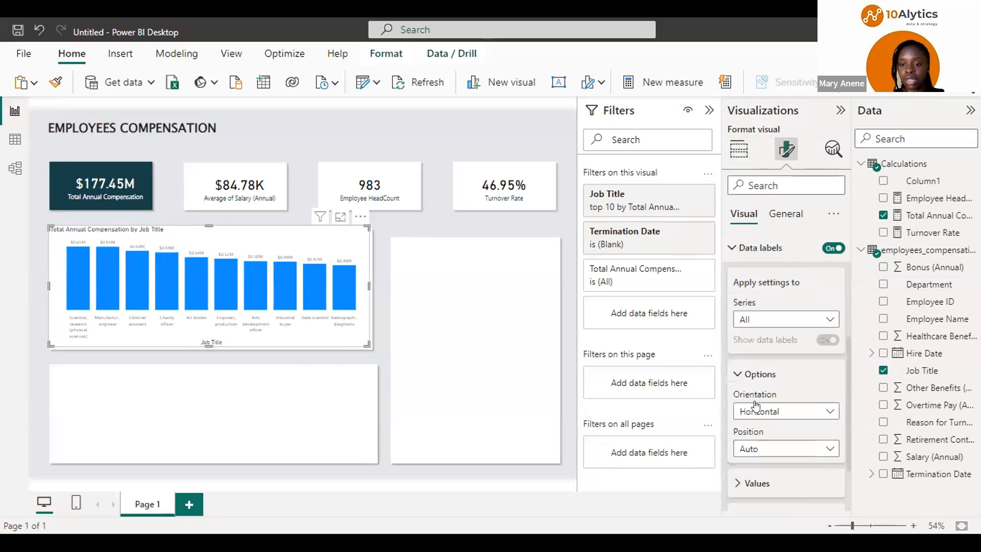
{"action": "scroll", "coordinate": [741, 406], "scroll_direction": "down", "scroll_amount": 2}
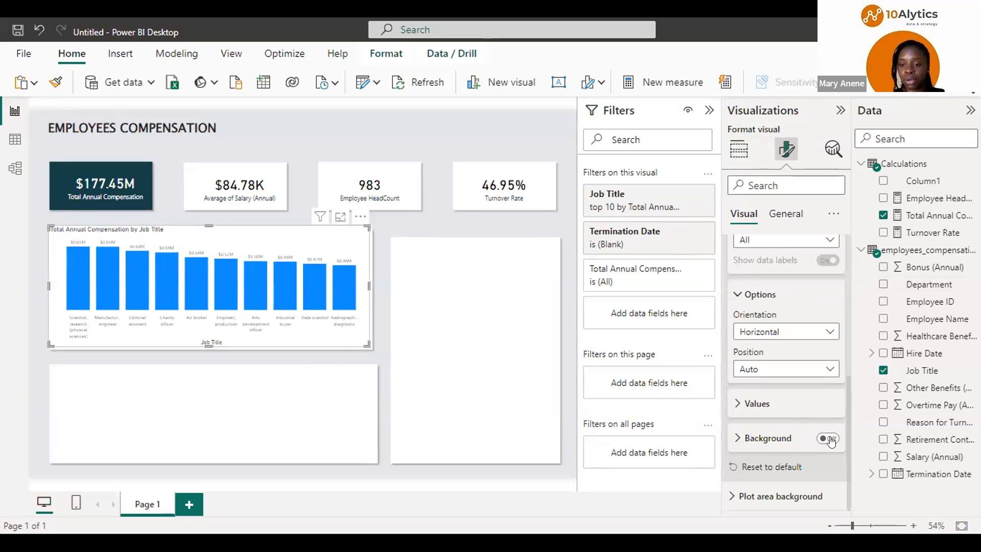
{"action": "left_click", "coordinate": [756, 403]}
{"action": "left_click", "coordinate": [832, 437]}
{"action": "left_click", "coordinate": [833, 437]}
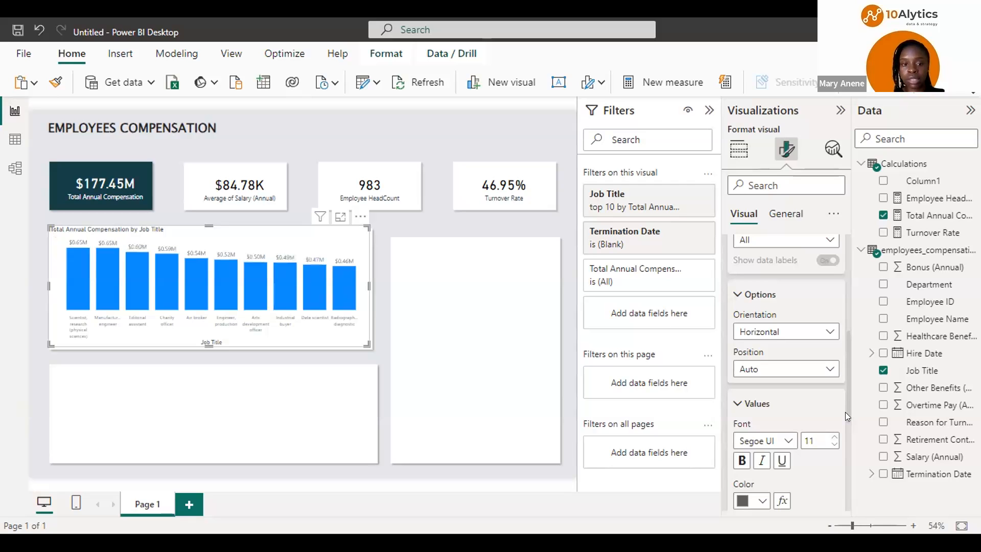
Set the data labels' display units to Thousands and their color to black
{"action": "scroll", "coordinate": [843, 447], "scroll_direction": "down", "scroll_amount": 3}
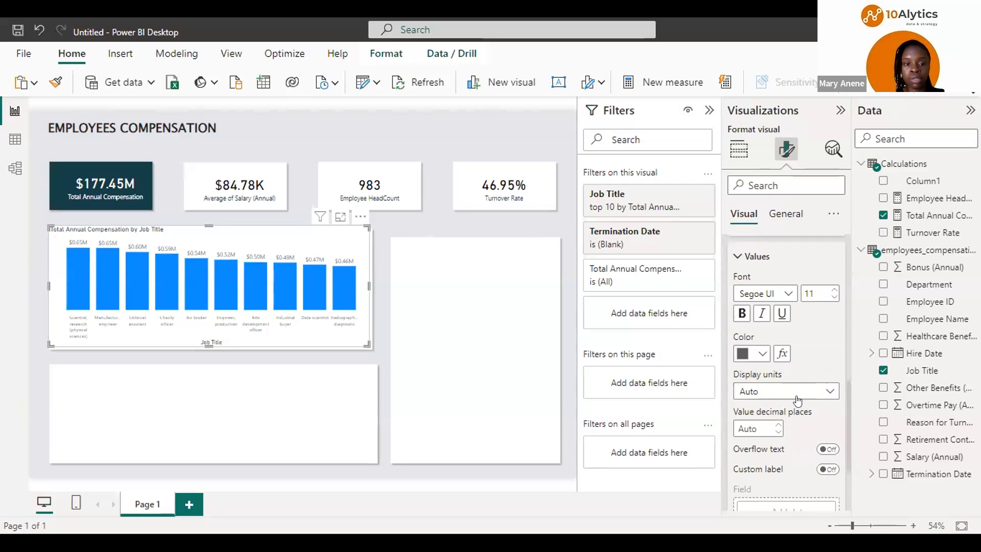
{"action": "left_click", "coordinate": [830, 393]}
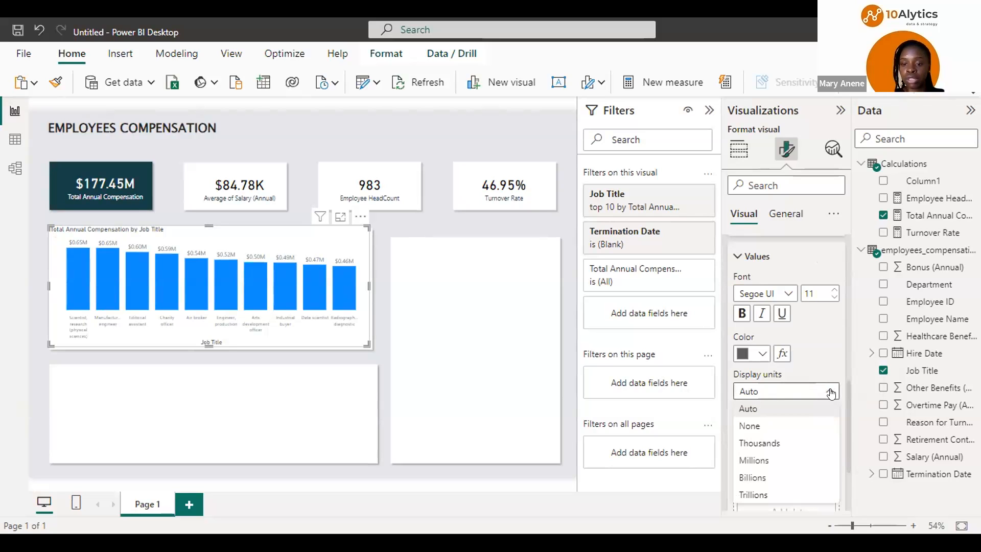
{"action": "left_click", "coordinate": [777, 440]}
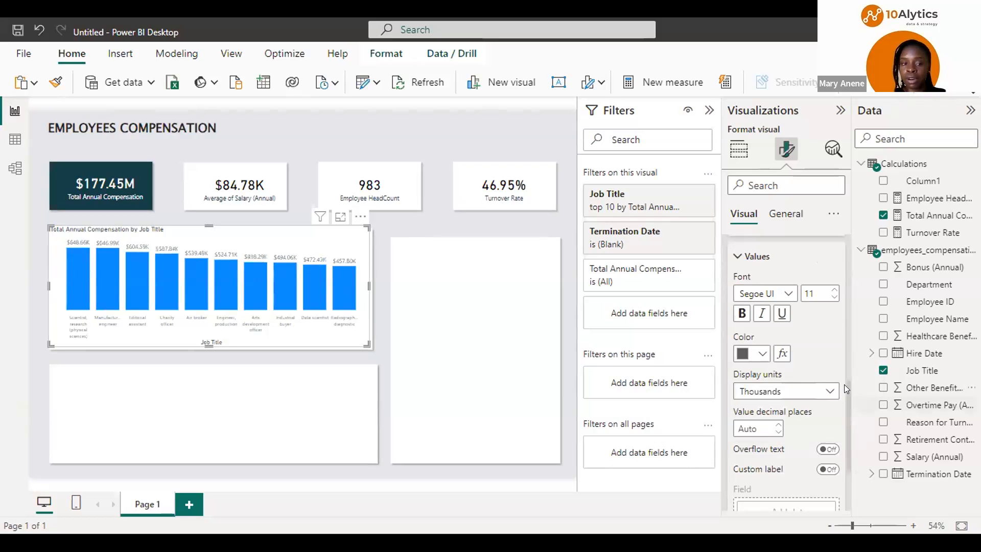
{"action": "left_click", "coordinate": [760, 354]}
{"action": "left_click", "coordinate": [770, 293]}
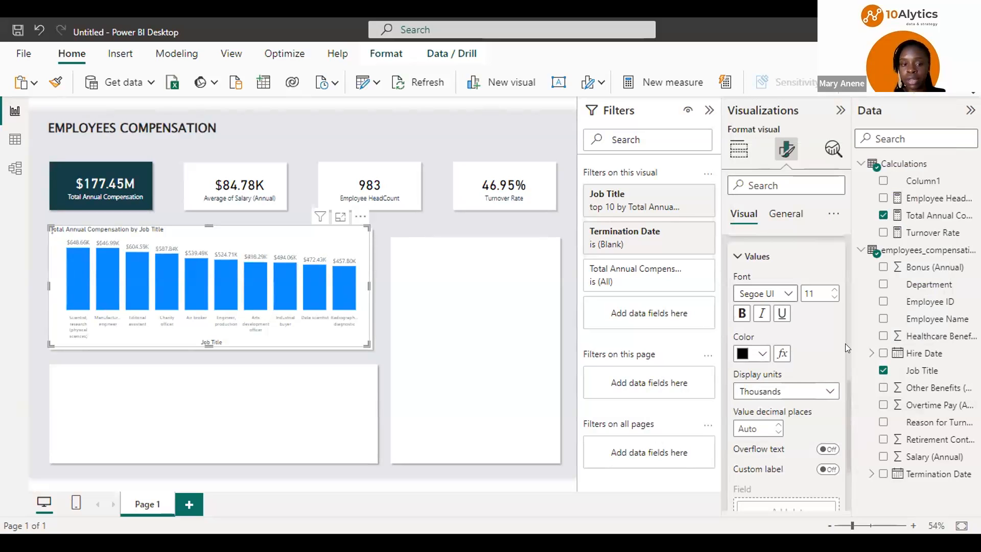
Set the default color of the column chart's columns to the custom hex color #194164
{"action": "scroll", "coordinate": [845, 343], "scroll_direction": "up", "scroll_amount": 3}
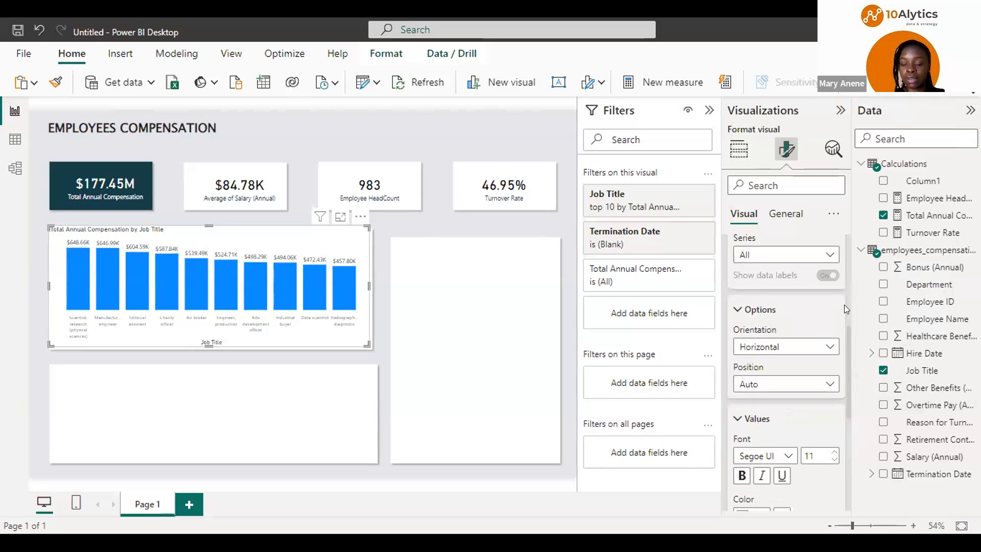
{"action": "scroll", "coordinate": [843, 305], "scroll_direction": "up", "scroll_amount": 3}
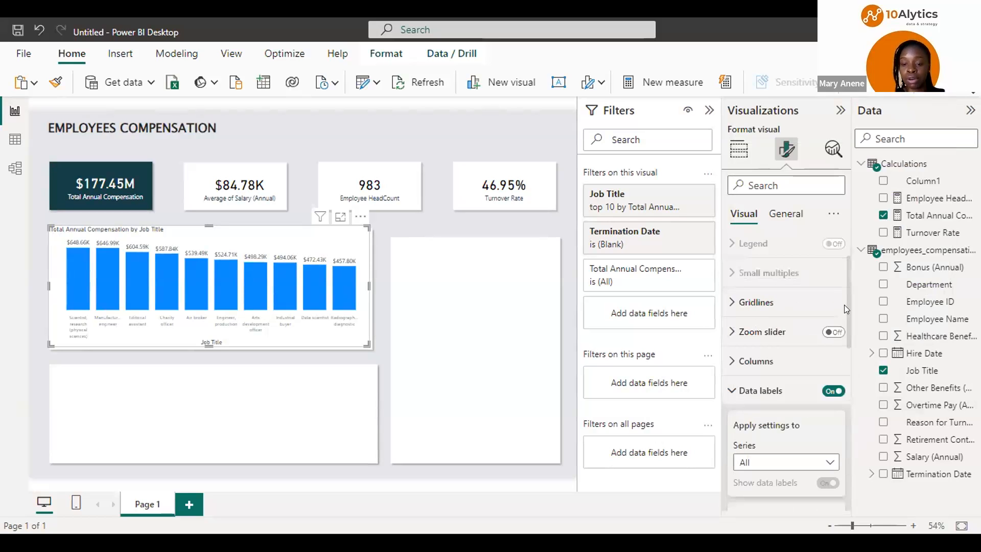
{"action": "left_click", "coordinate": [733, 379]}
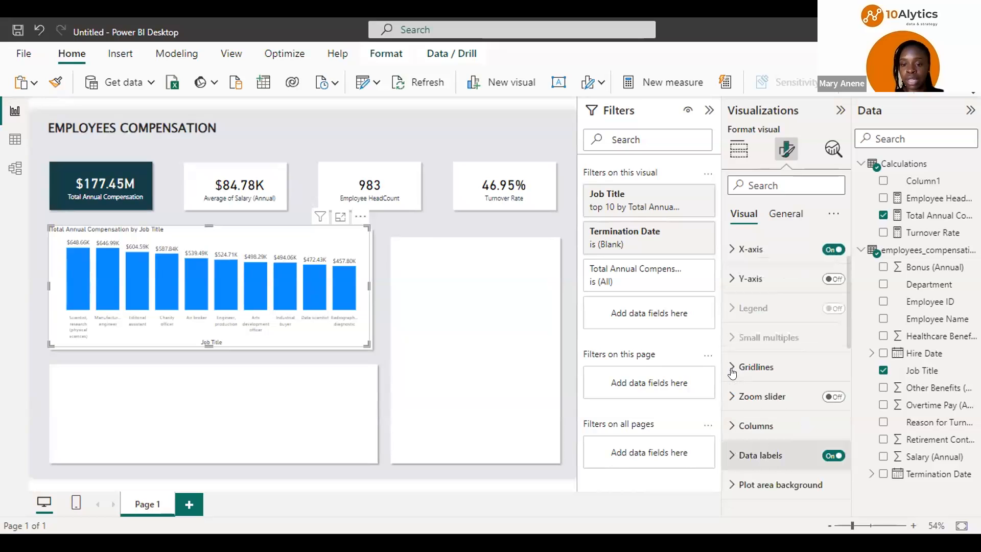
{"action": "left_click", "coordinate": [734, 420]}
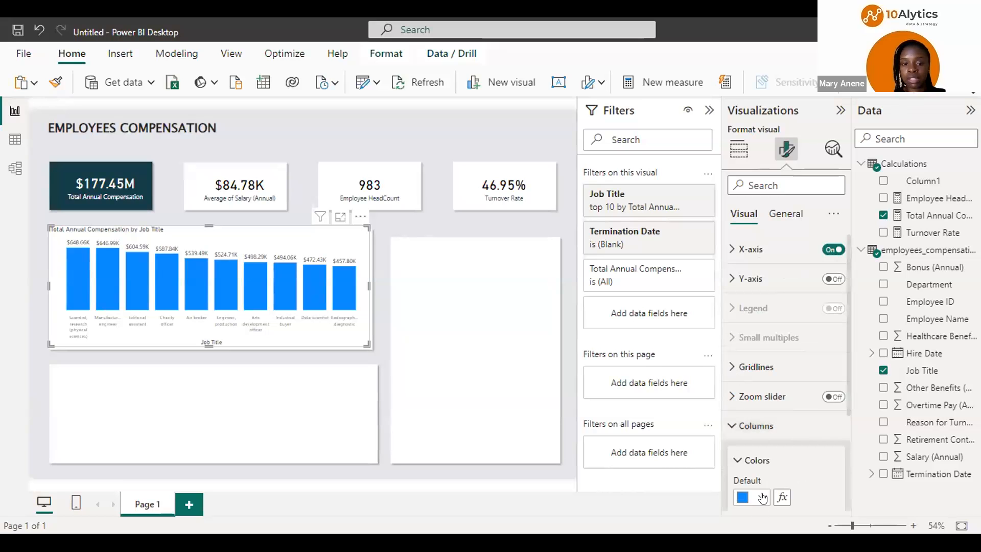
{"action": "left_click", "coordinate": [763, 497]}
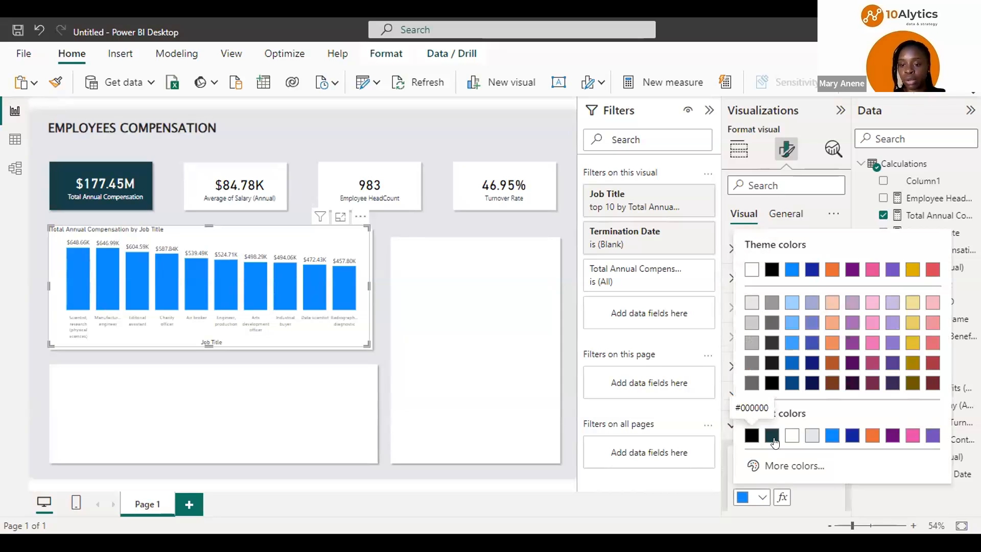
{"action": "left_click", "coordinate": [795, 471]}
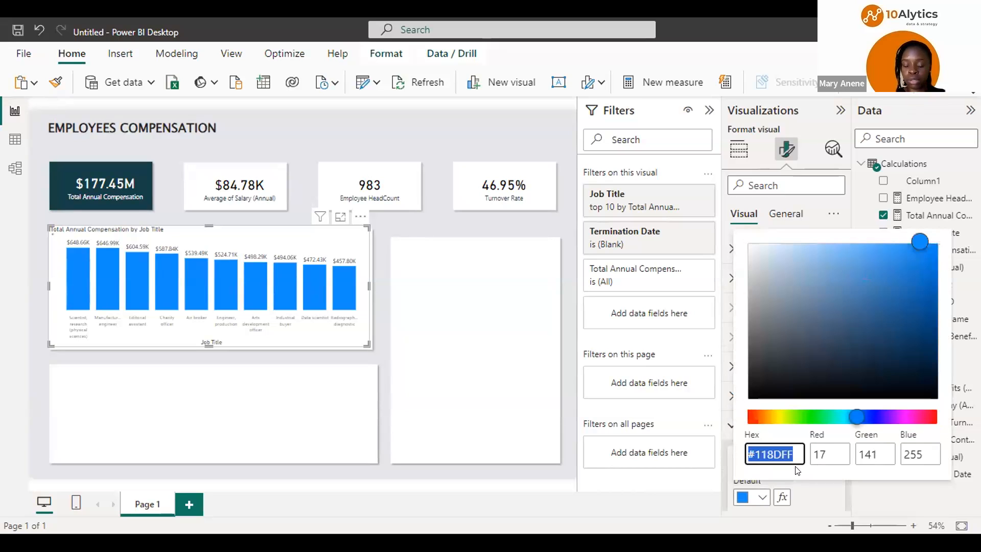
{"action": "type", "text": "19"}
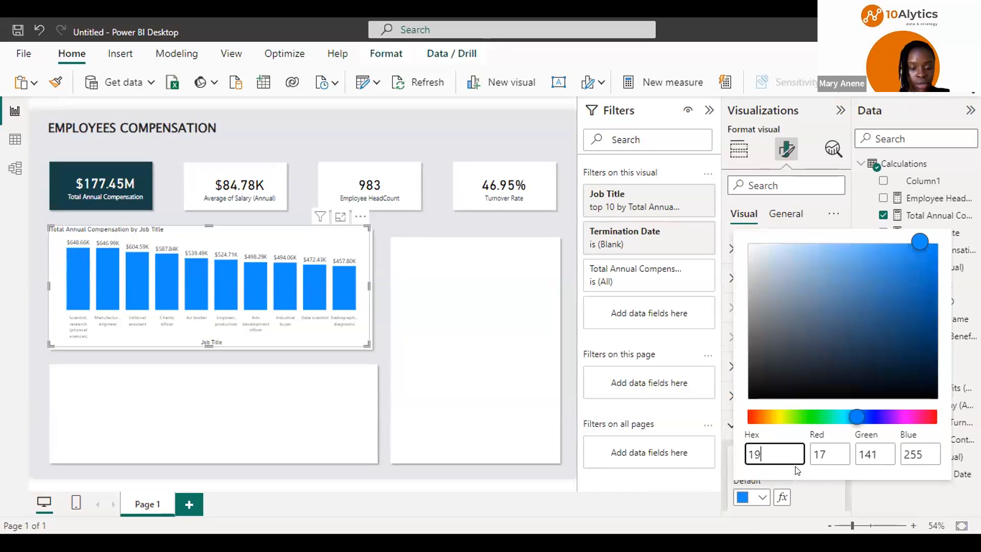
{"action": "type", "text": "4"}
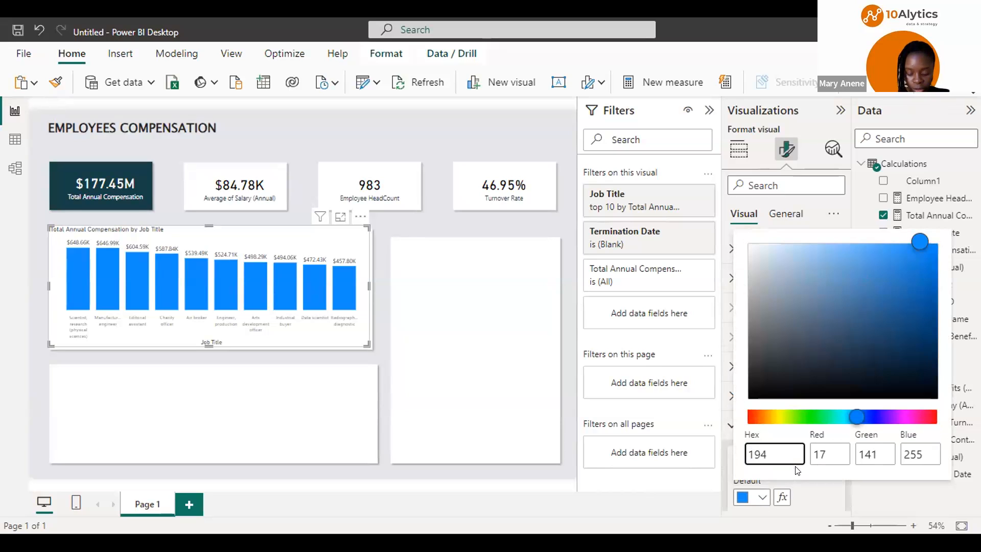
{"action": "type", "text": "164"}
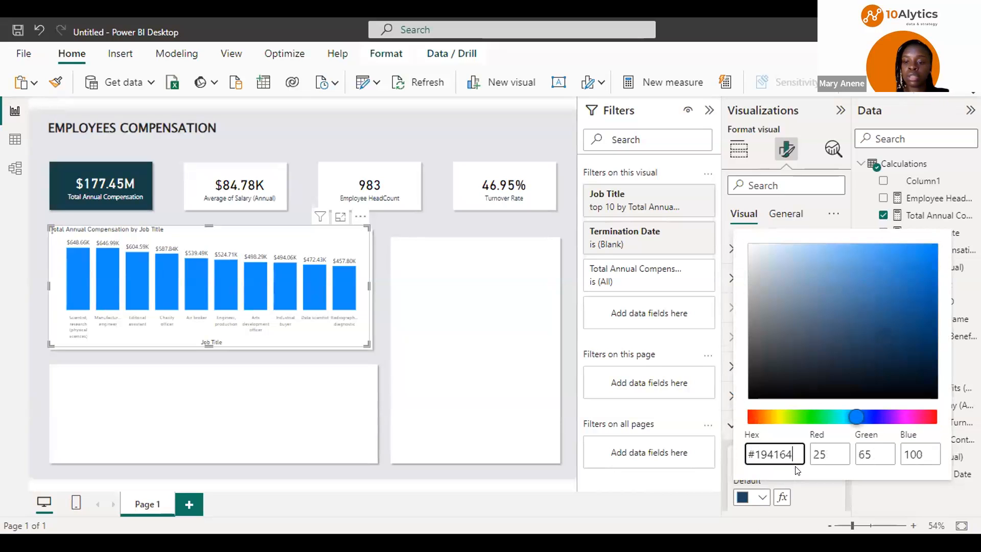
{"action": "left_click", "coordinate": [820, 496]}
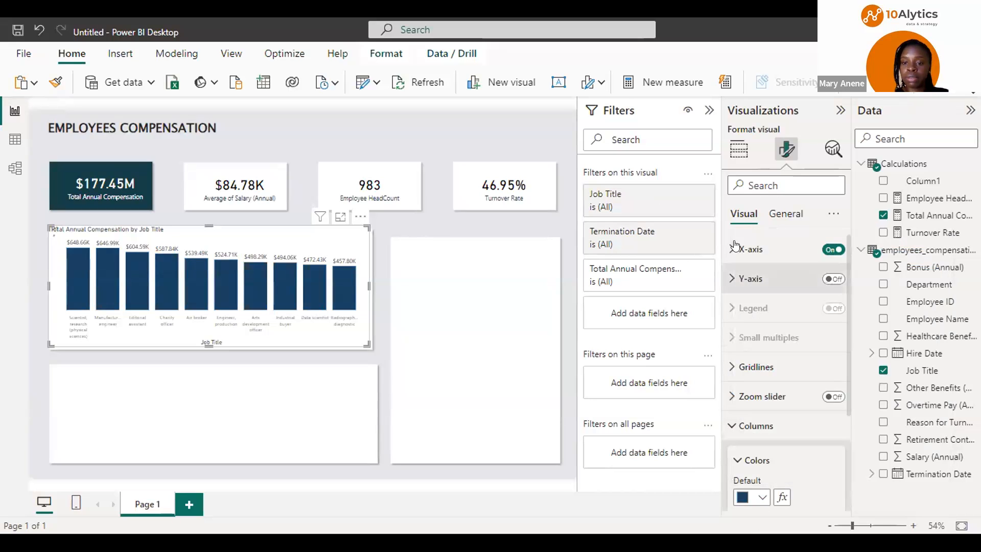
Set the column chart's X-axis labels to font size 11 in black and turn off the X-axis title
{"action": "left_click", "coordinate": [735, 248]}
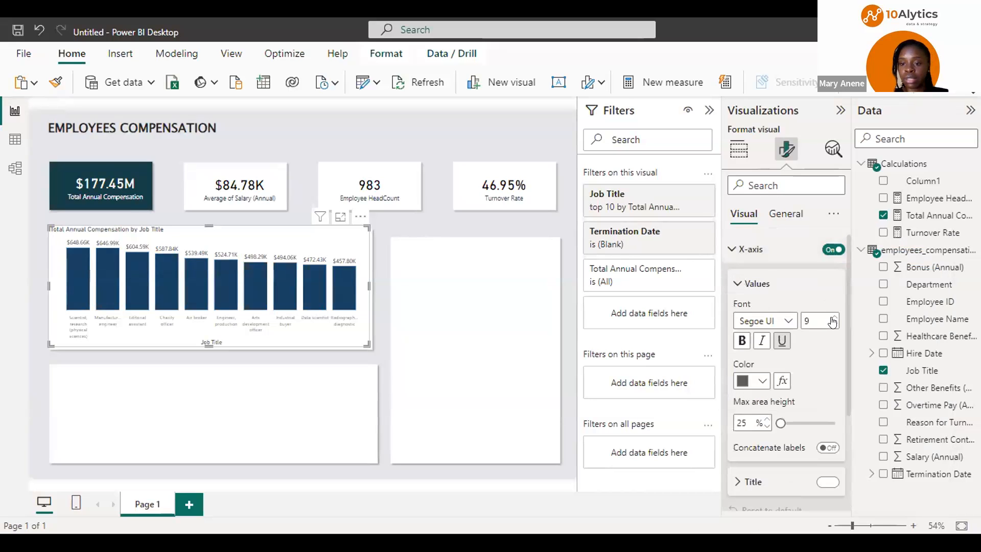
{"action": "left_click", "coordinate": [832, 317]}
{"action": "left_click", "coordinate": [831, 317]}
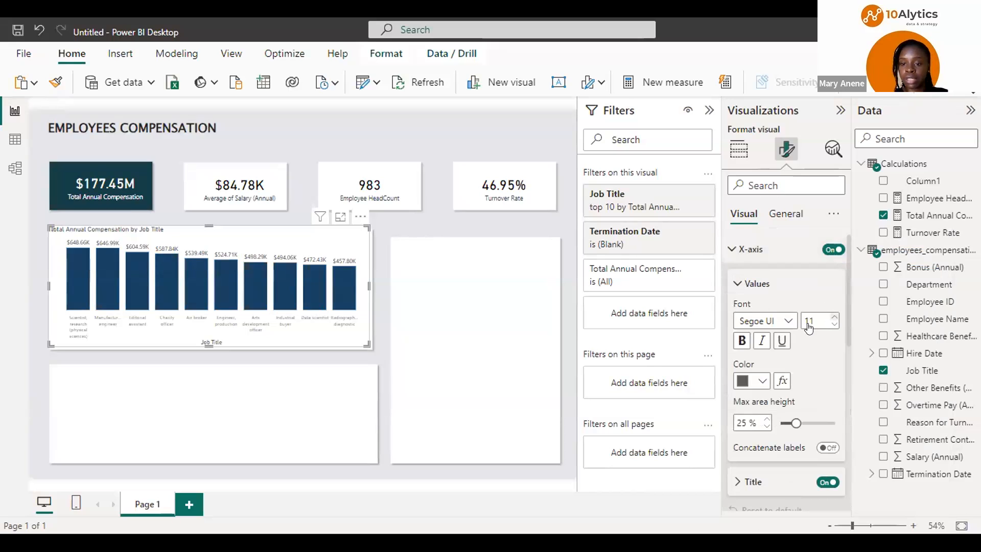
{"action": "left_click", "coordinate": [761, 381]}
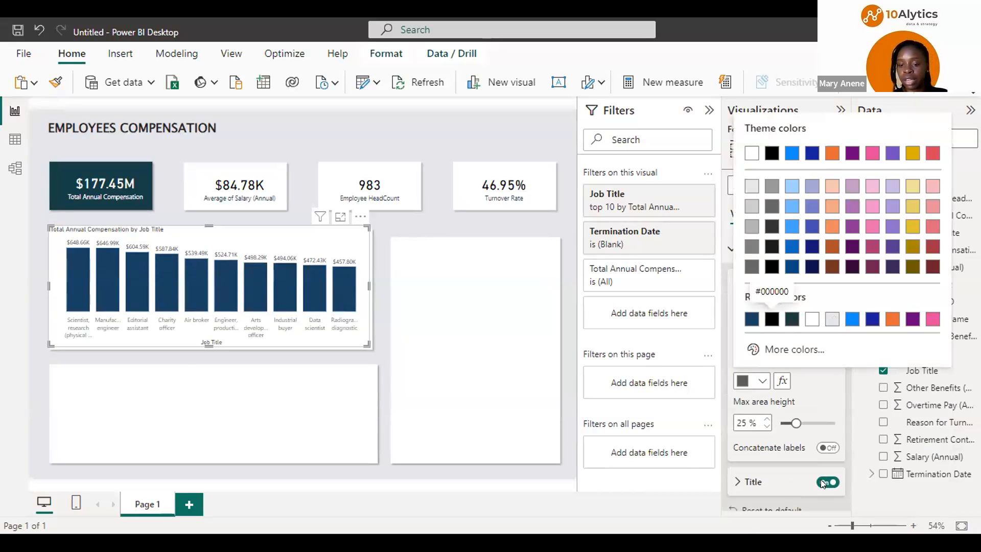
{"action": "left_click", "coordinate": [771, 318]}
{"action": "left_click", "coordinate": [823, 482]}
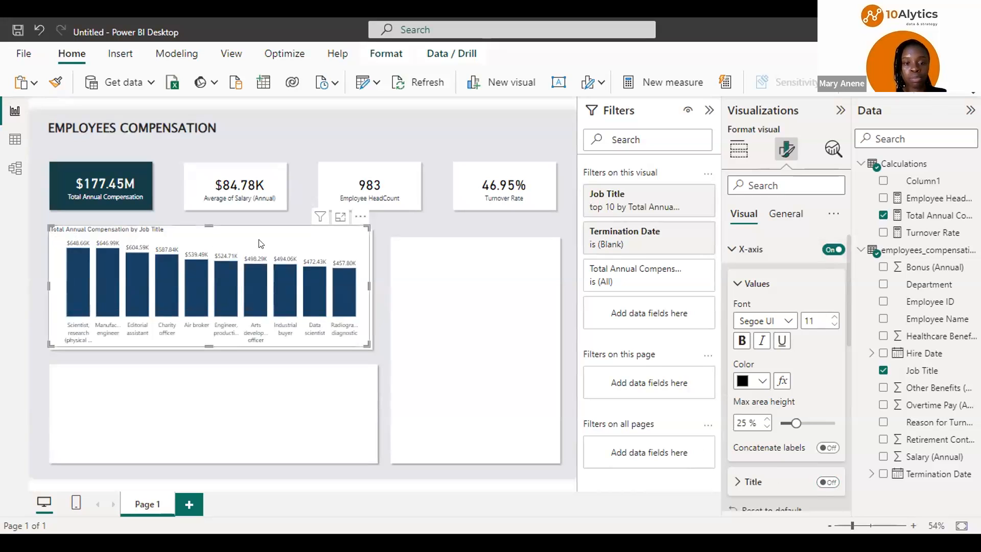
Turn off the column chart's background and nudge the chart to sit inside its white rectangle
{"action": "left_click", "coordinate": [787, 215]}
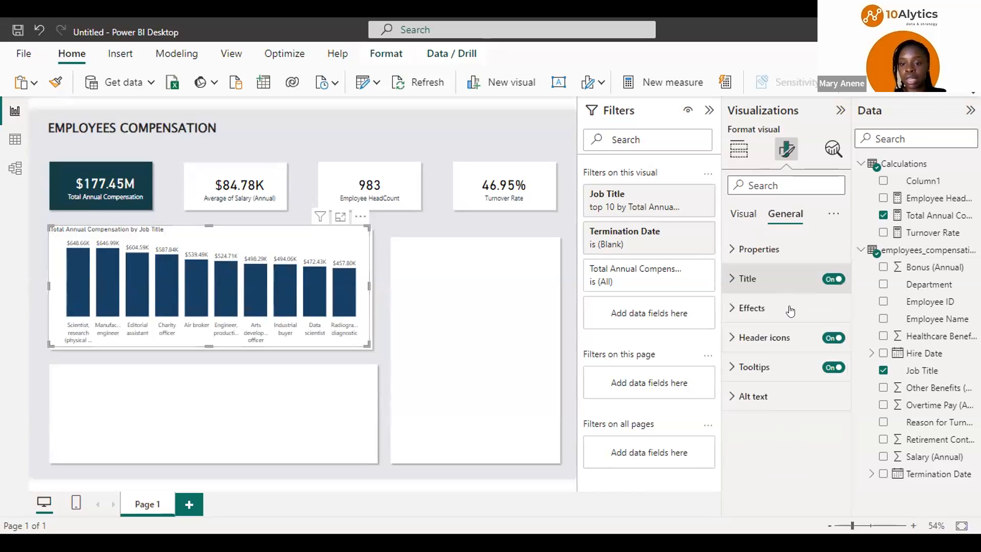
{"action": "left_click", "coordinate": [791, 308]}
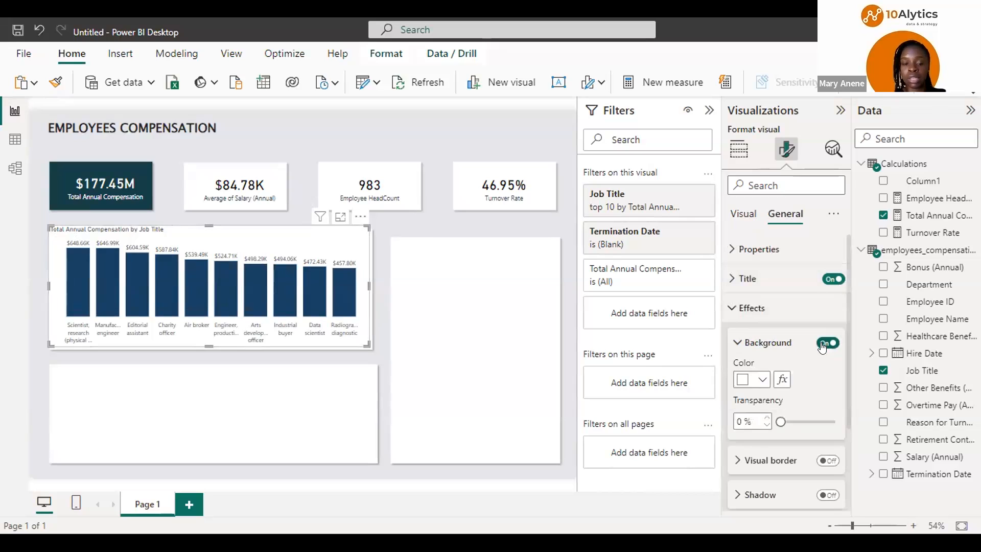
{"action": "left_click_drag", "start_coordinate": [316, 244], "coordinate": [321, 246]}
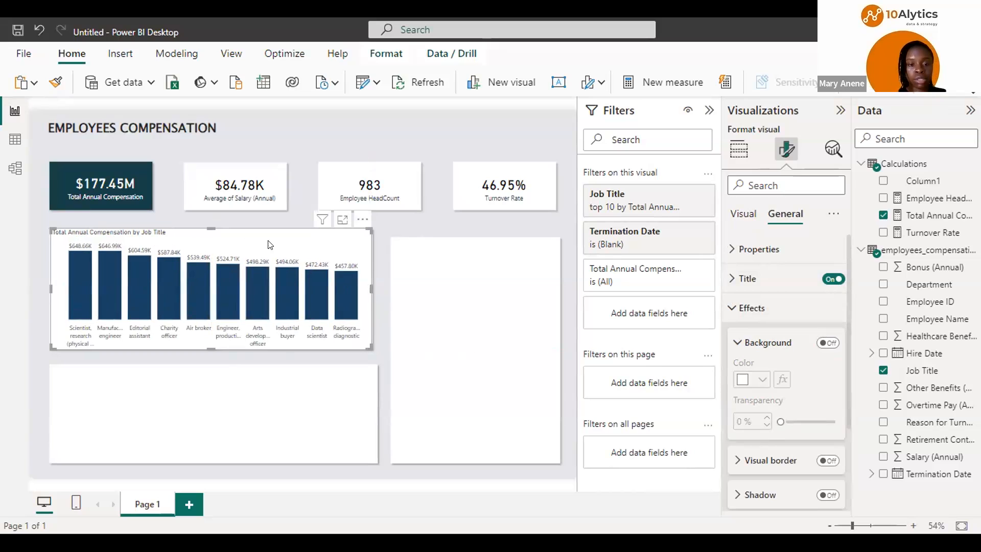
Duplicate the column chart and resize the copy to fit the lower half of the tall white rectangle on the page's right side
{"action": "left_click_drag", "start_coordinate": [355, 243], "coordinate": [569, 260]}
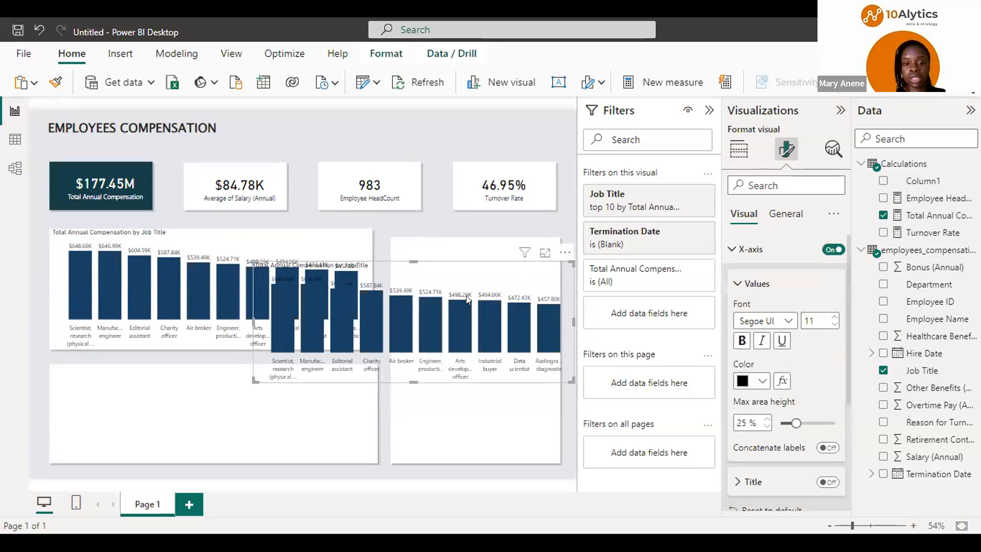
{"action": "left_click_drag", "start_coordinate": [572, 263], "coordinate": [474, 296]}
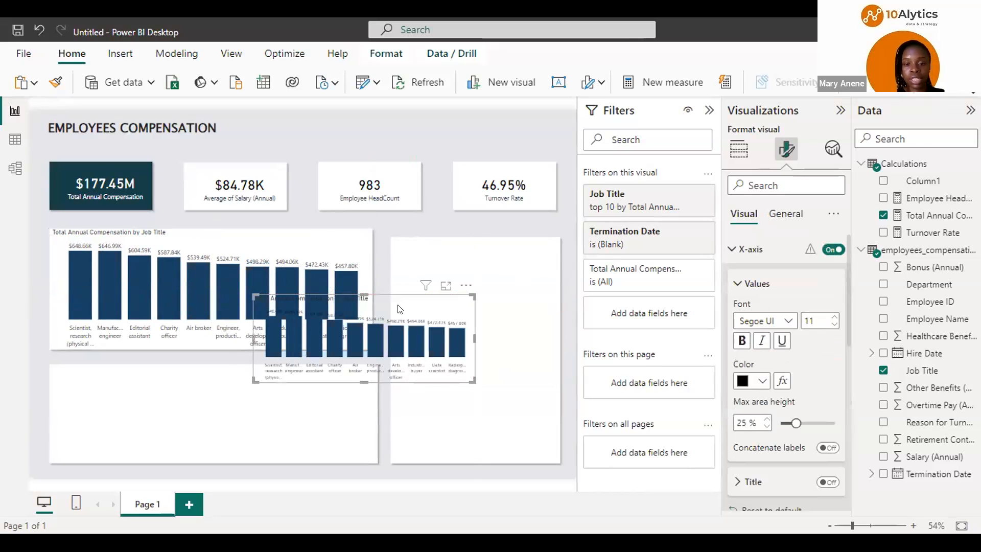
{"action": "left_click_drag", "start_coordinate": [399, 308], "coordinate": [487, 382]}
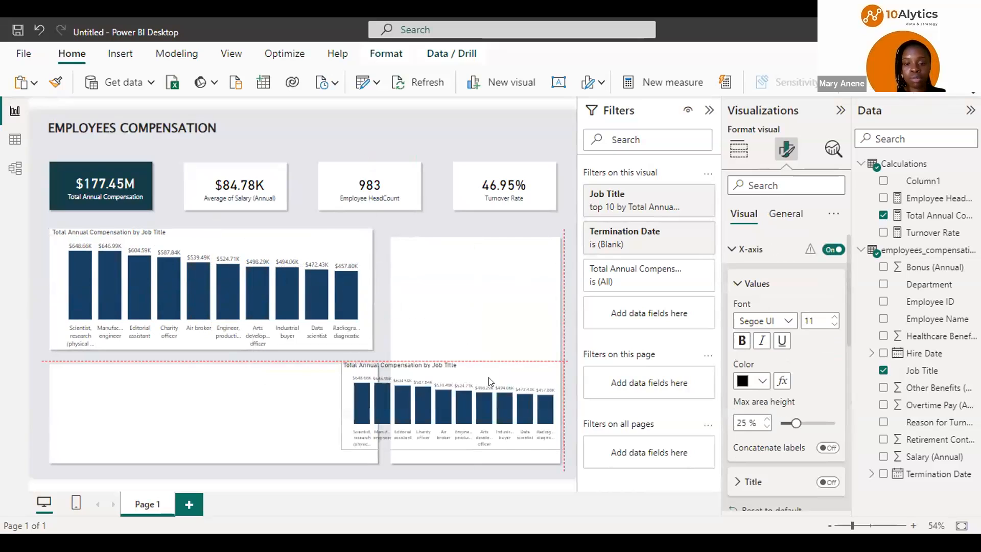
{"action": "left_click_drag", "start_coordinate": [342, 413], "coordinate": [388, 406]}
{"action": "left_click_drag", "start_coordinate": [474, 367], "coordinate": [473, 347]}
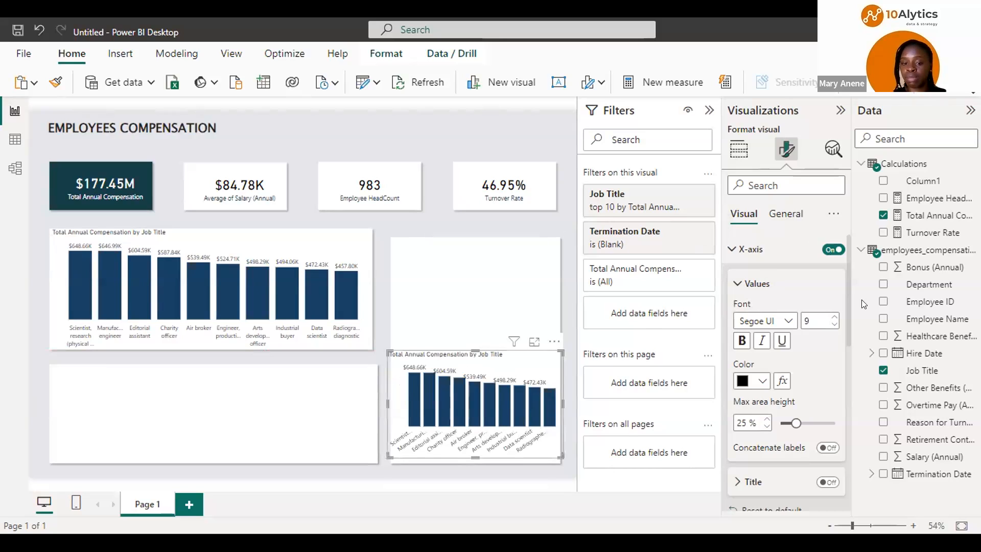
Replace Job Title with Employee Name in the duplicated chart and remove its leftover Job Title filter
{"action": "left_click", "coordinate": [882, 371]}
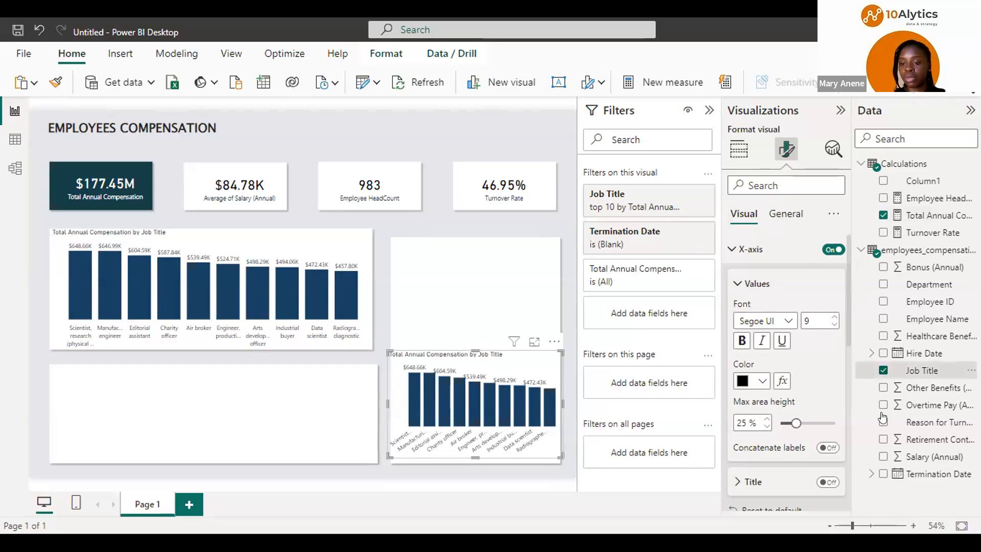
{"action": "left_click", "coordinate": [882, 318]}
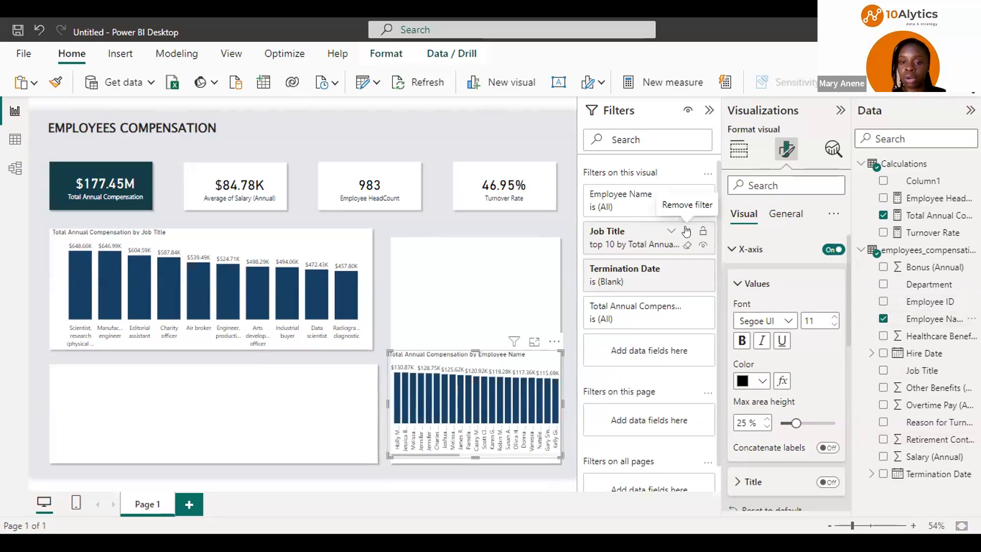
{"action": "left_click", "coordinate": [686, 231]}
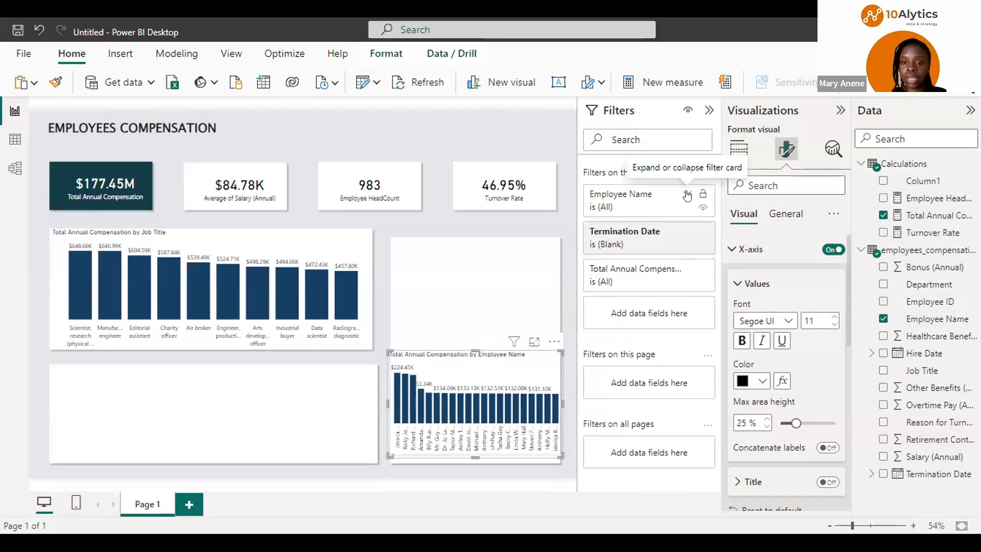
Apply a Top N filter on Employee Name that shows the top 5 by Total Annual Compensation
{"action": "left_click", "coordinate": [687, 195]}
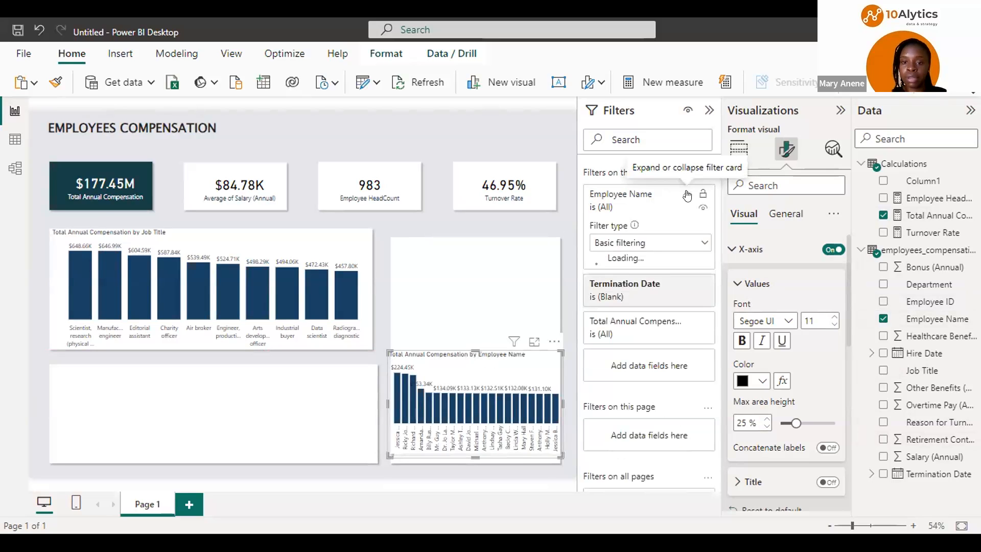
{"action": "left_click", "coordinate": [699, 246]}
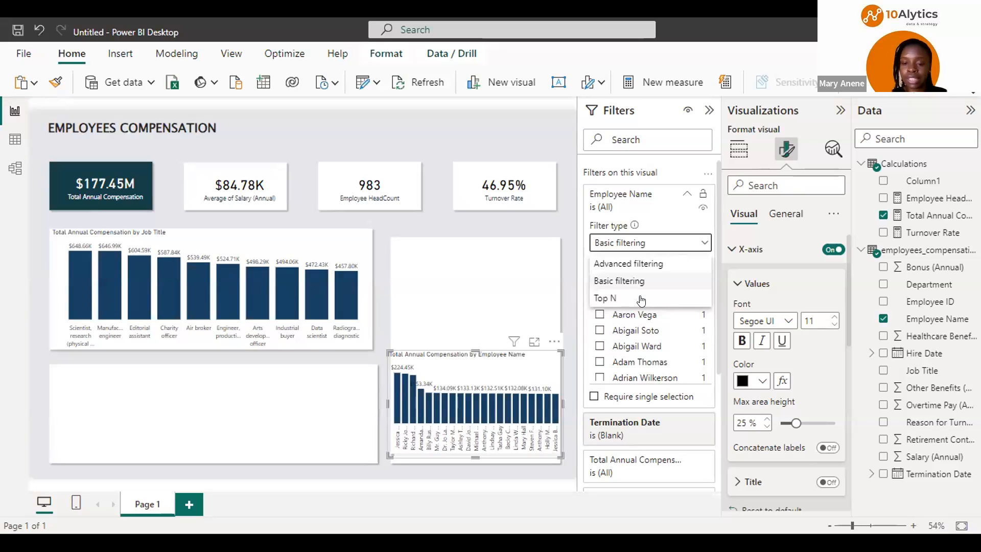
{"action": "left_click", "coordinate": [640, 299]}
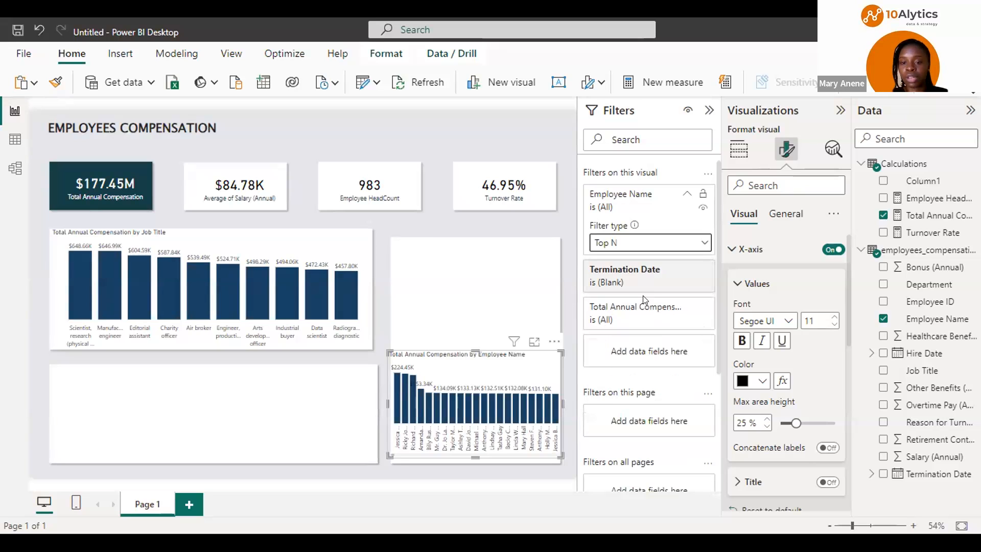
{"action": "left_click", "coordinate": [673, 275]}
{"action": "type", "text": "5"}
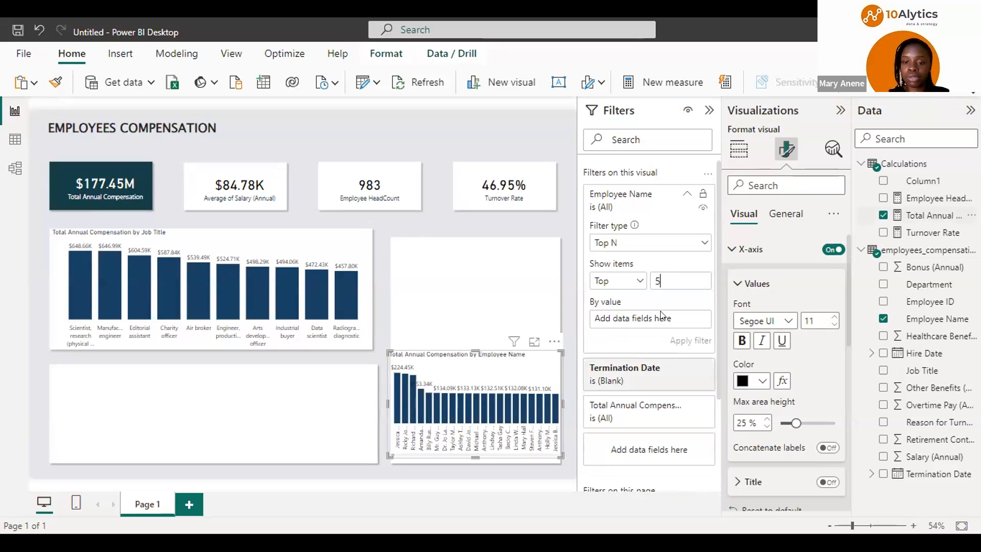
{"action": "left_click_drag", "start_coordinate": [933, 215], "coordinate": [660, 315]}
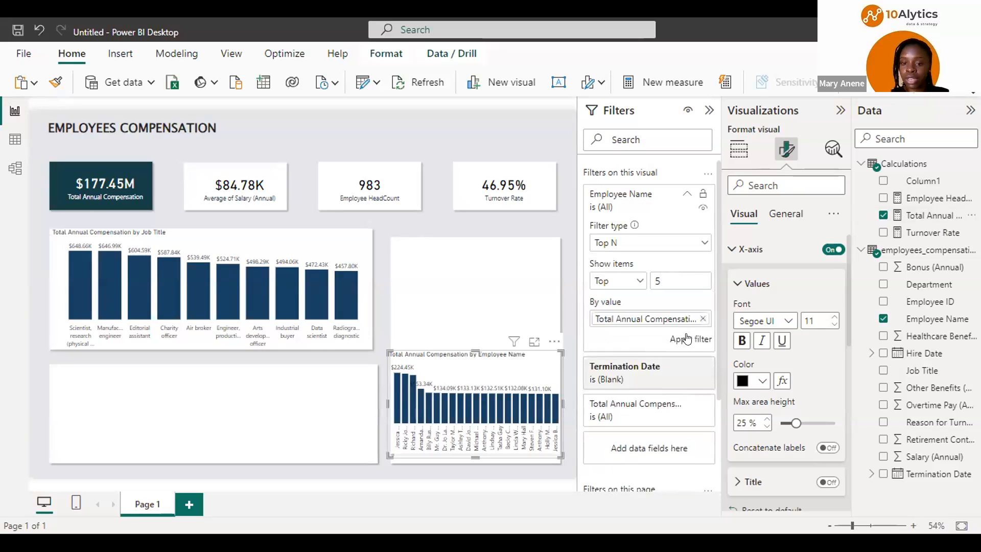
{"action": "left_click", "coordinate": [687, 338]}
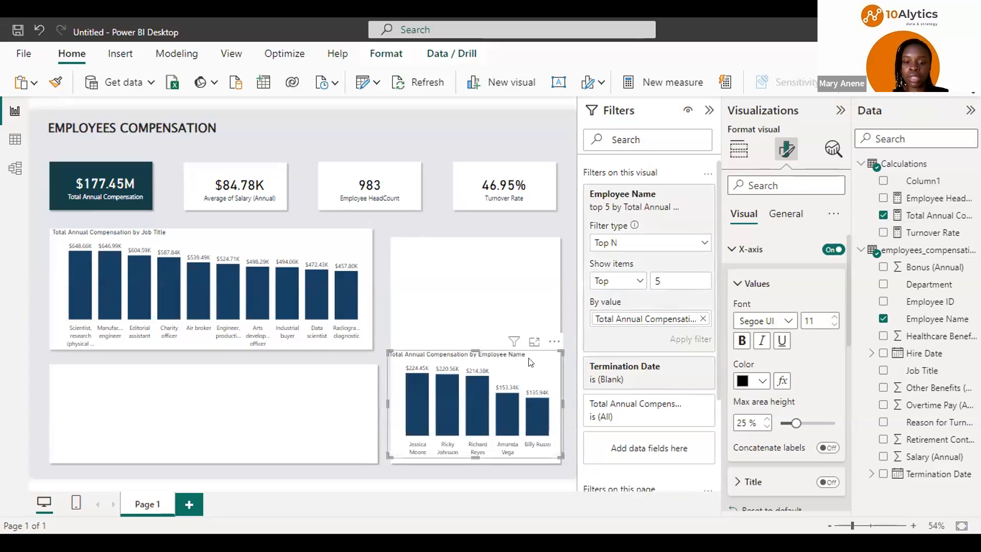
Set the column colour of the employee compensation chart to hex #FE9B15
{"action": "left_click", "coordinate": [731, 254]}
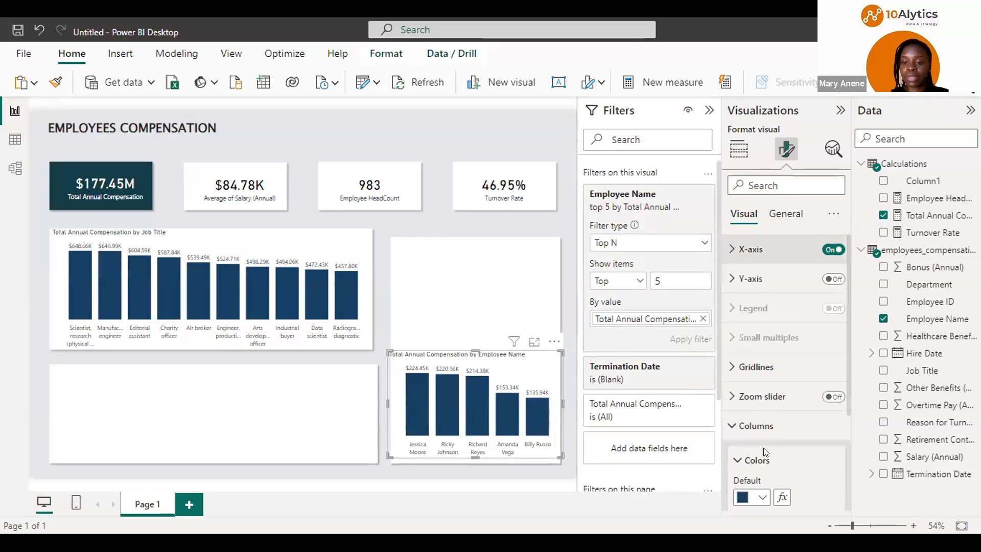
{"action": "left_click", "coordinate": [761, 498]}
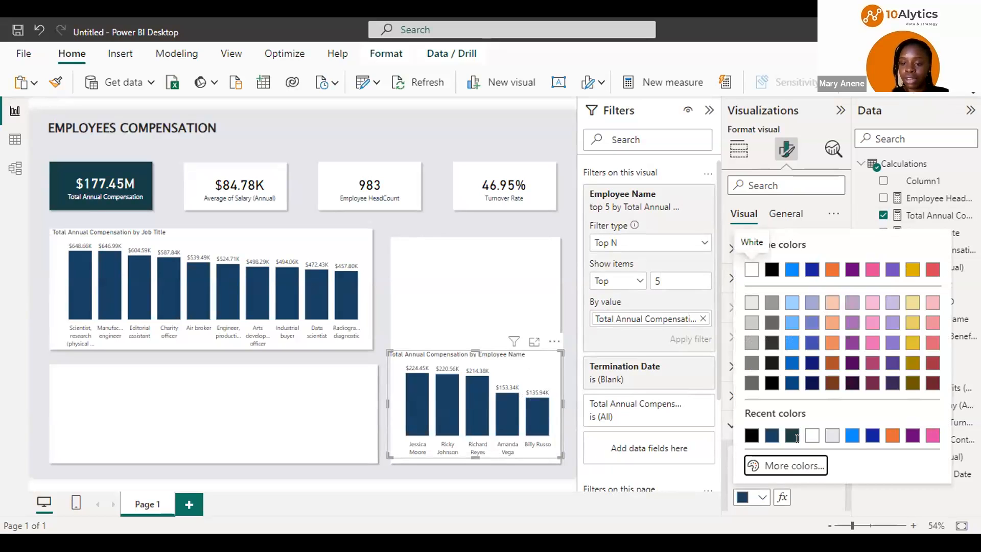
{"action": "left_click", "coordinate": [799, 465]}
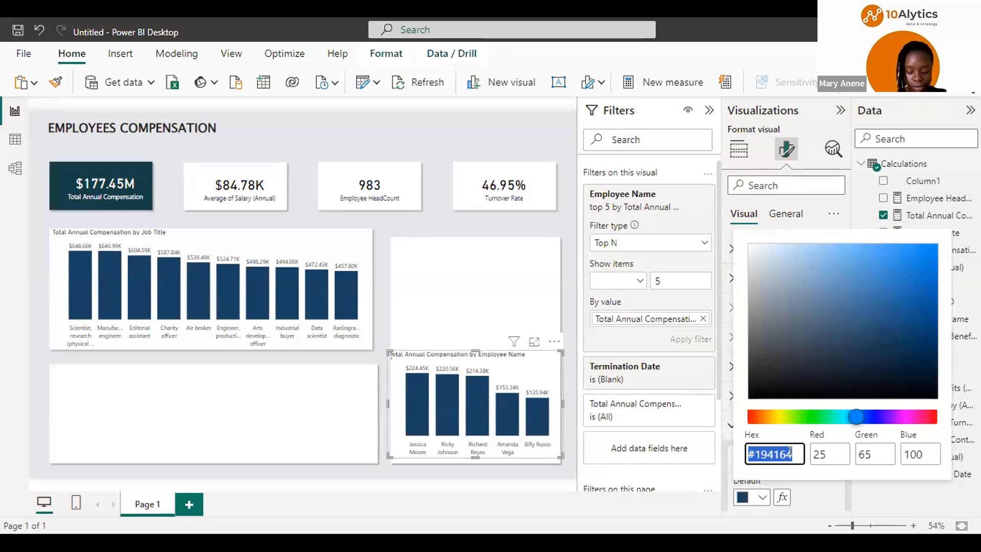
{"action": "key", "text": "BackSpace"}
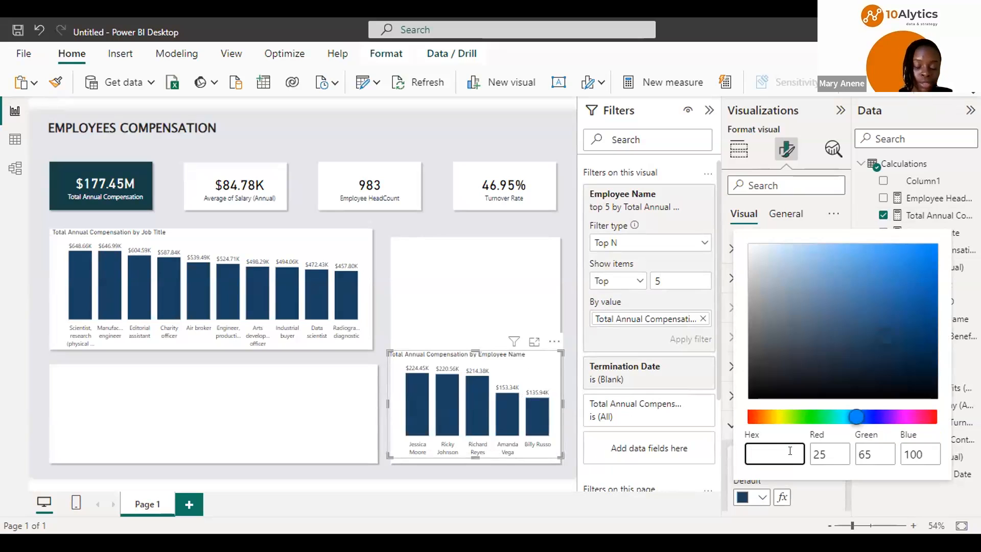
{"action": "type", "text": "FE"}
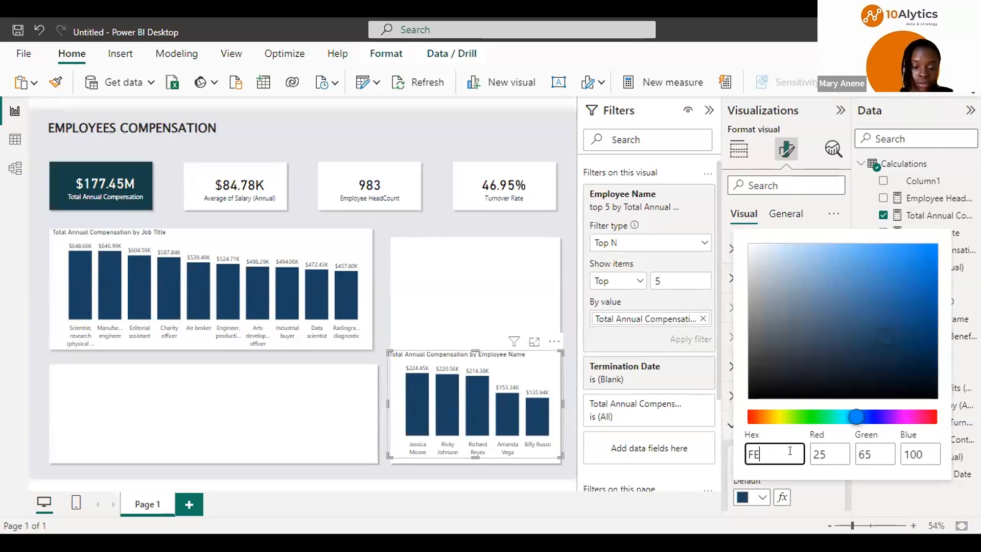
{"action": "type", "text": "9B1"}
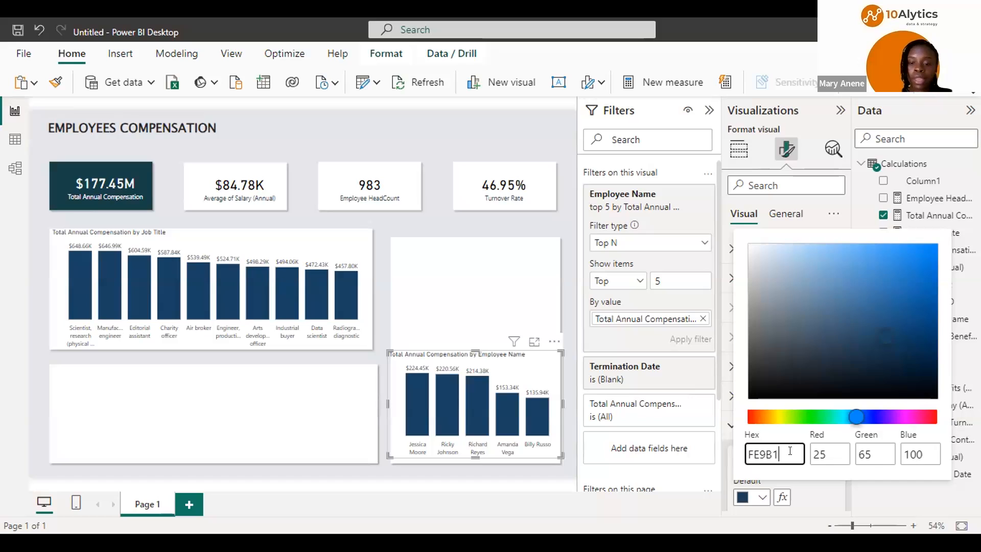
{"action": "type", "text": "5"}
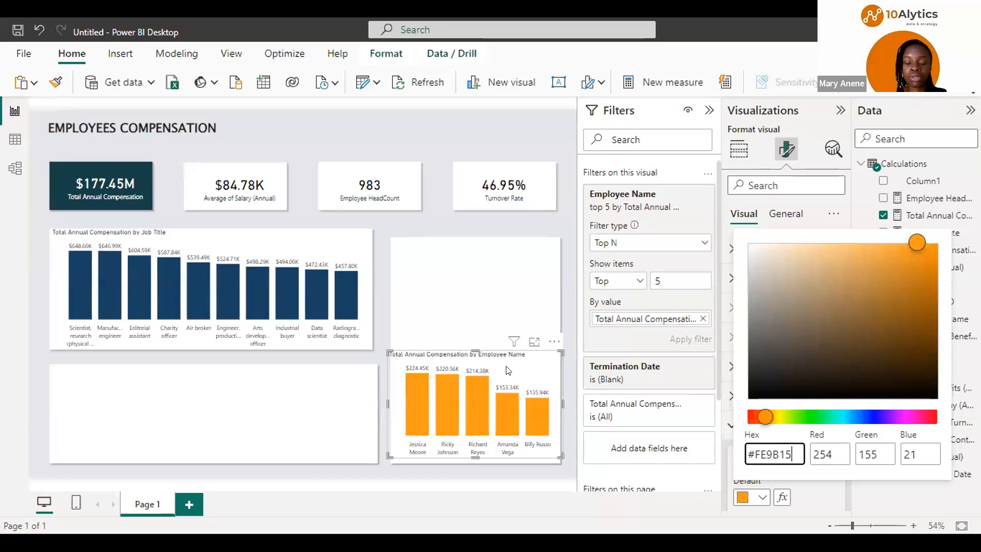
{"action": "left_click", "coordinate": [532, 367]}
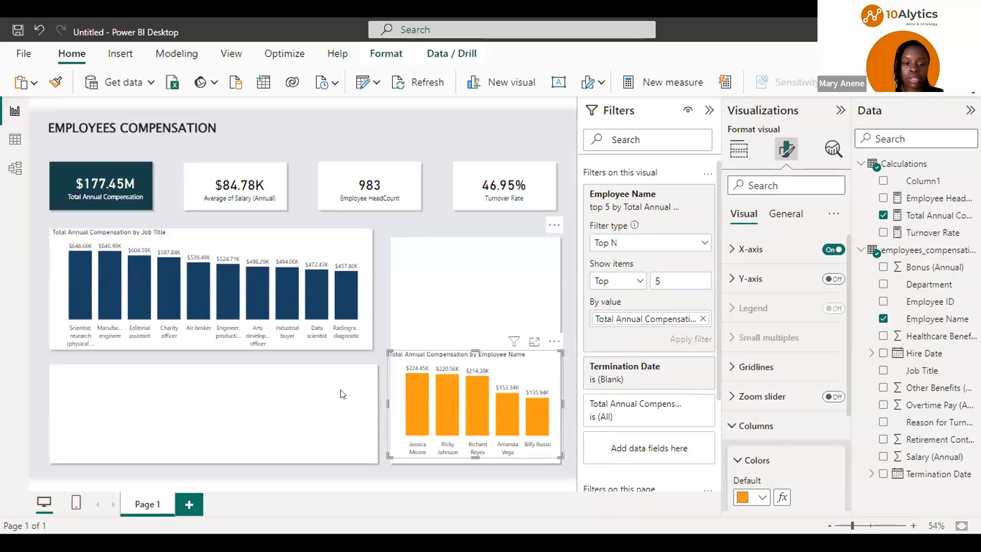
Narrow the empty lower white rectangle to align with the job title chart above and widen the tall rectangle toward it
{"action": "left_click", "coordinate": [371, 404]}
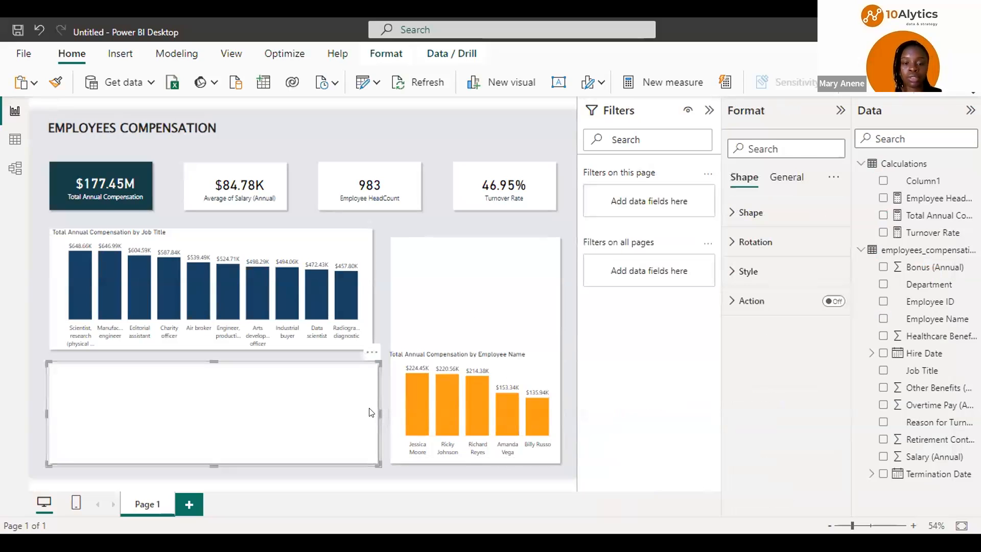
{"action": "left_click_drag", "start_coordinate": [379, 412], "coordinate": [370, 409]}
{"action": "left_click", "coordinate": [455, 313]}
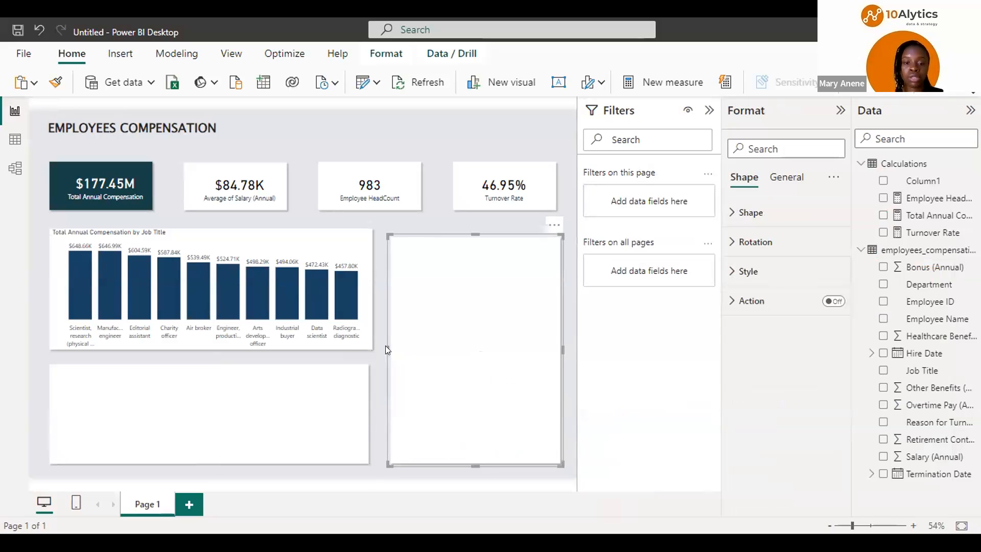
{"action": "left_click_drag", "start_coordinate": [388, 349], "coordinate": [384, 346]}
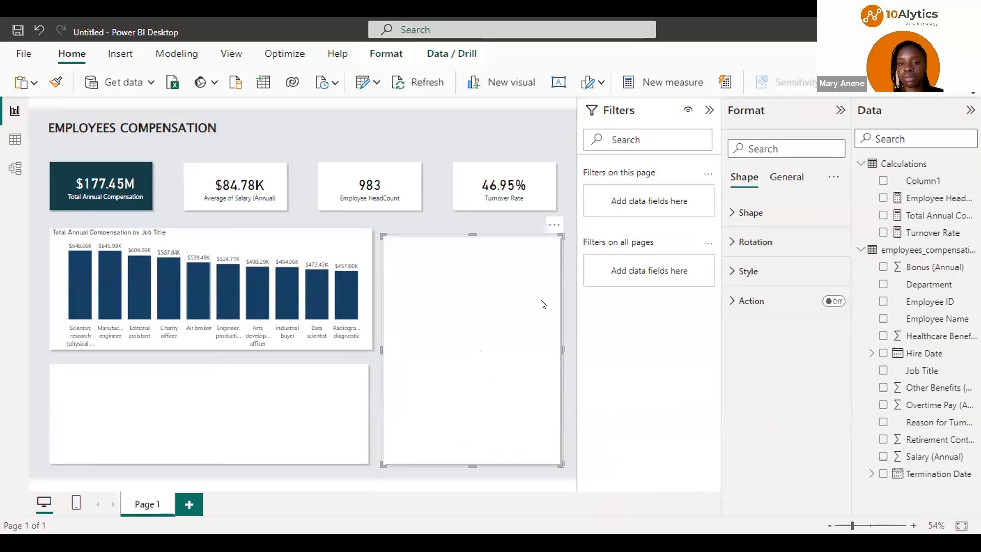
{"action": "left_click", "coordinate": [525, 384]}
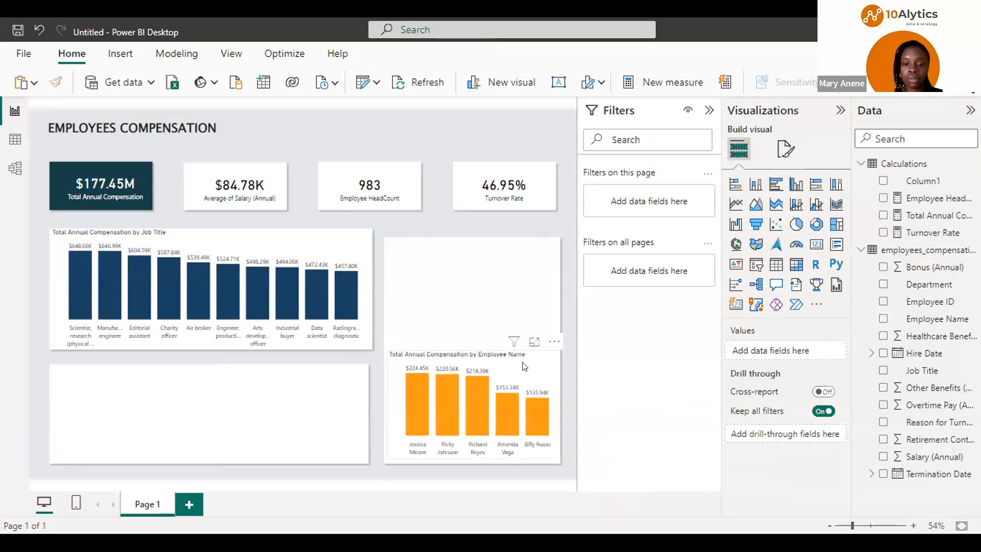
Shift the employee chart toward the tall rectangle's widened side, then duplicate it and place the copy in the rectangle's upper half
{"action": "left_click", "coordinate": [524, 366]}
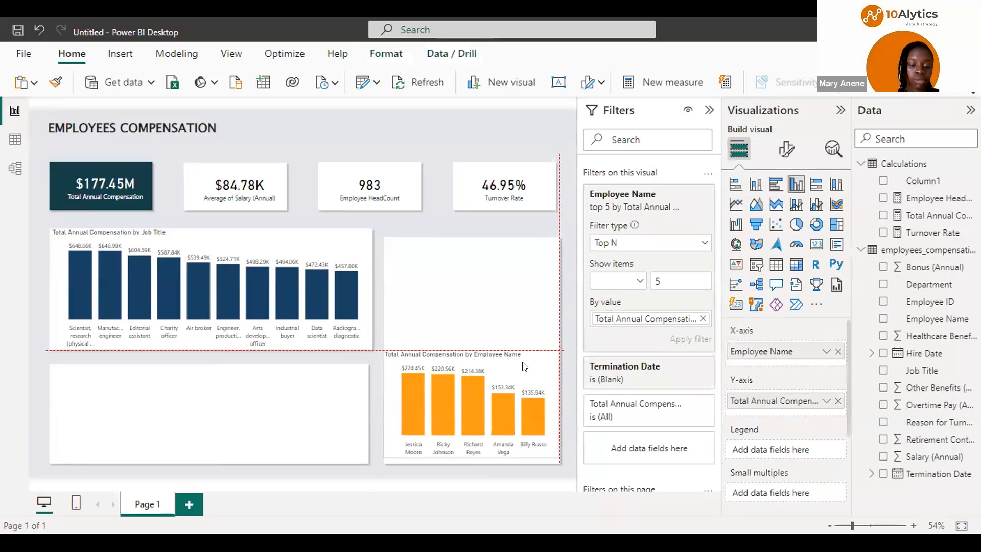
{"action": "key", "text": "ctrl+v"}
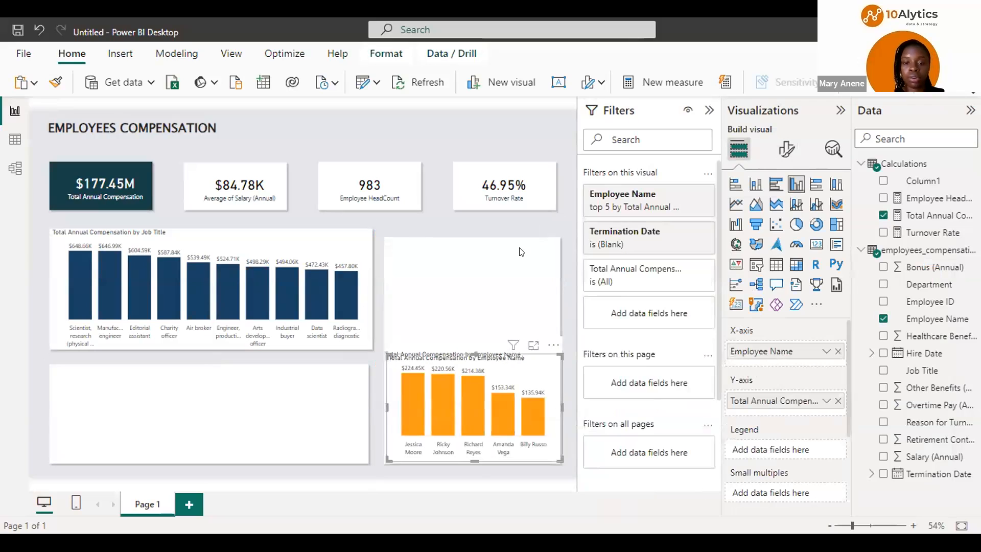
{"action": "left_click_drag", "start_coordinate": [489, 345], "coordinate": [487, 239]}
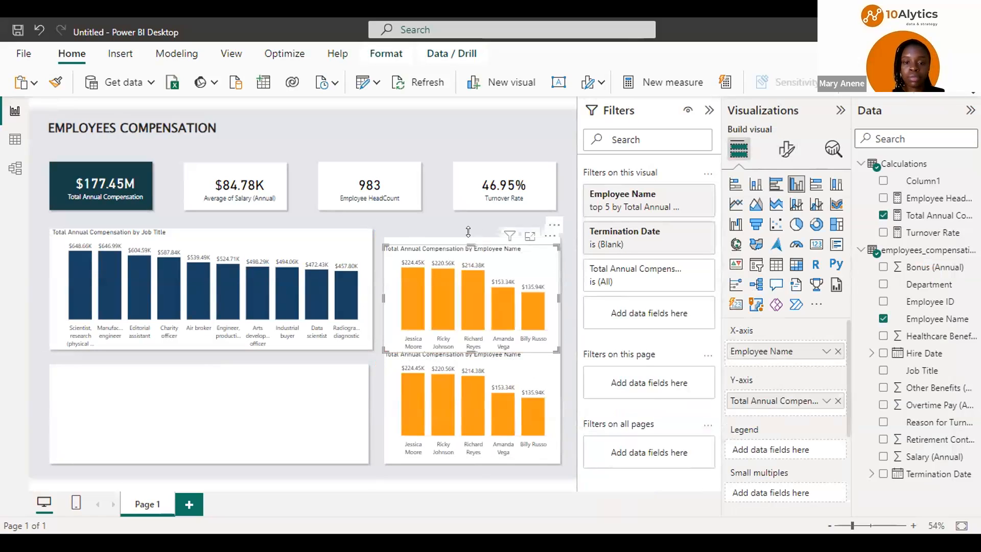
Extend the tall rectangle upward to align with the job title chart and move the duplicated chart up to its top edge
{"action": "left_click", "coordinate": [467, 232]}
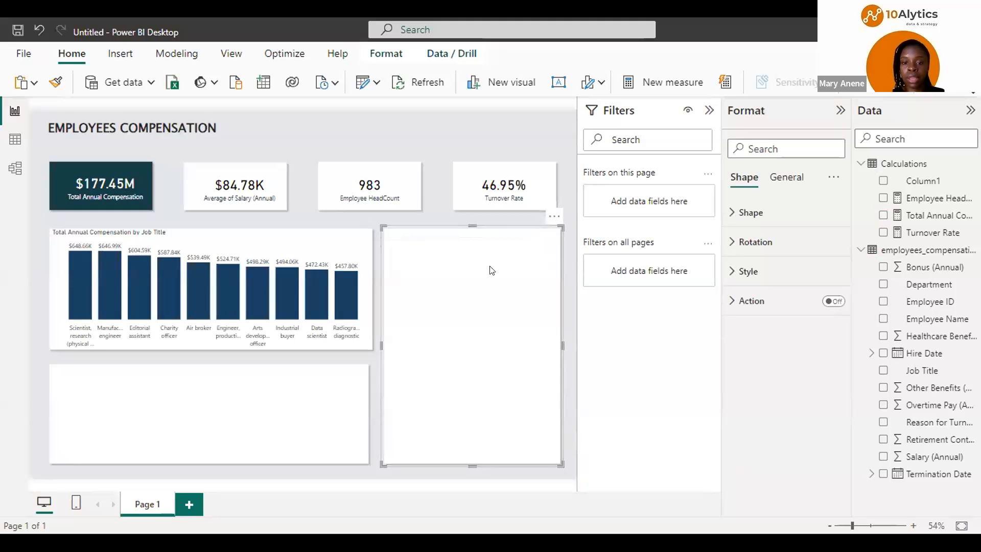
{"action": "key", "text": "Delete"}
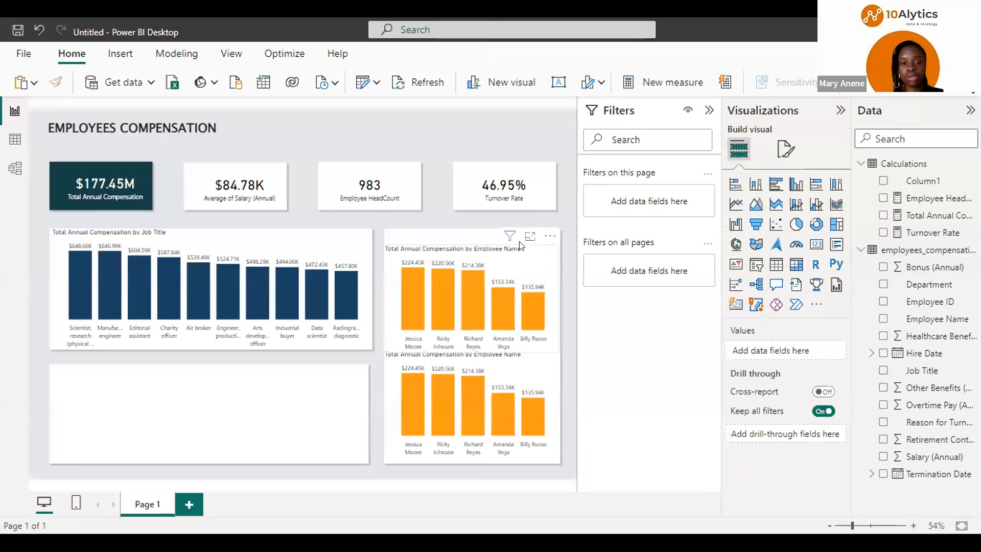
{"action": "left_click_drag", "start_coordinate": [522, 240], "coordinate": [524, 246]}
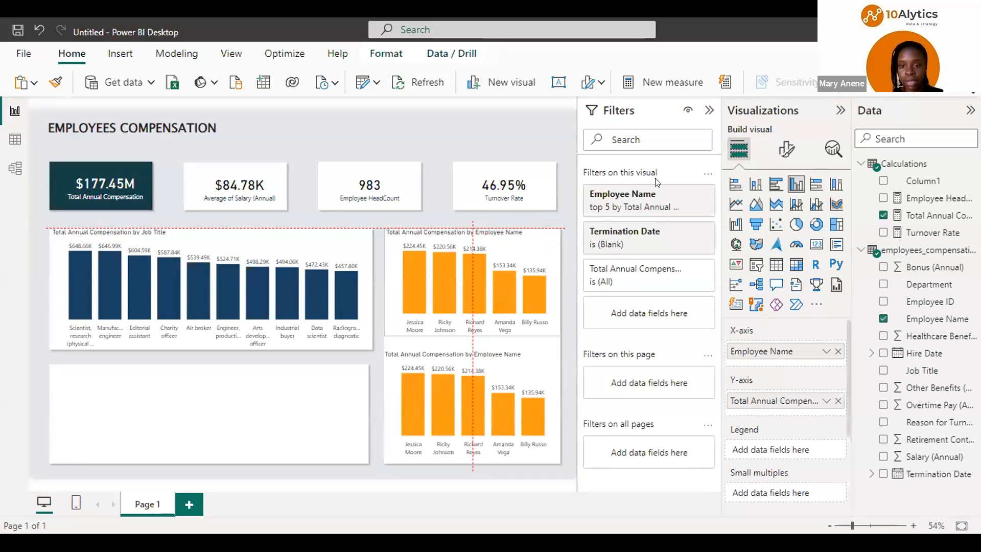
Replace Employee Name with Department on the duplicated chart's X-axis and nudge the original employee chart slightly down
{"action": "mouse_move", "coordinate": [663, 208]}
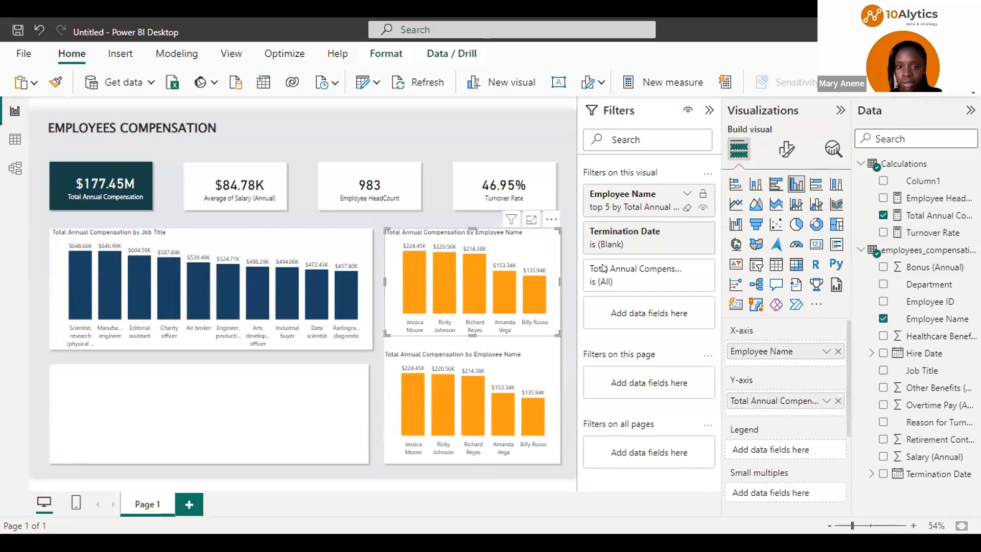
{"action": "left_click", "coordinate": [836, 351]}
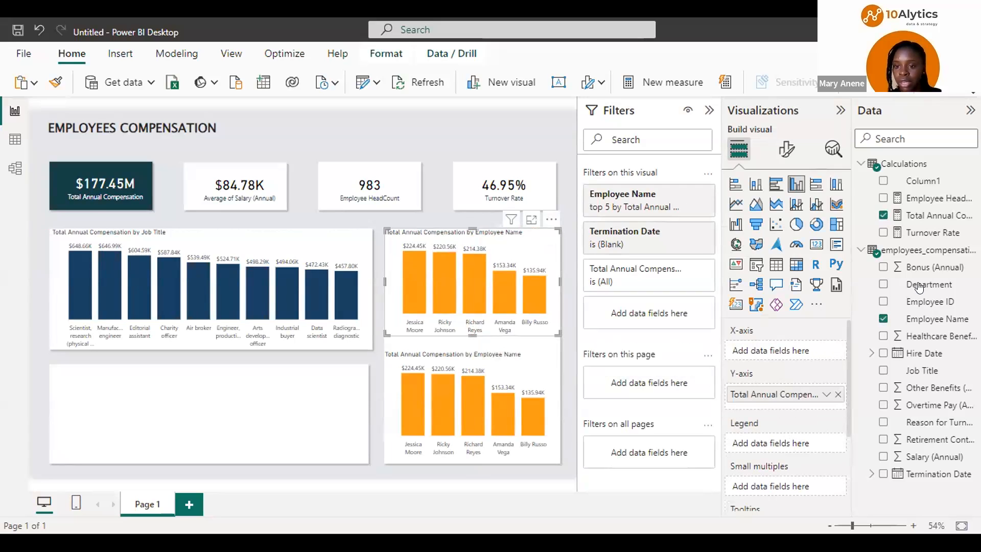
{"action": "left_click_drag", "start_coordinate": [919, 287], "coordinate": [795, 349]}
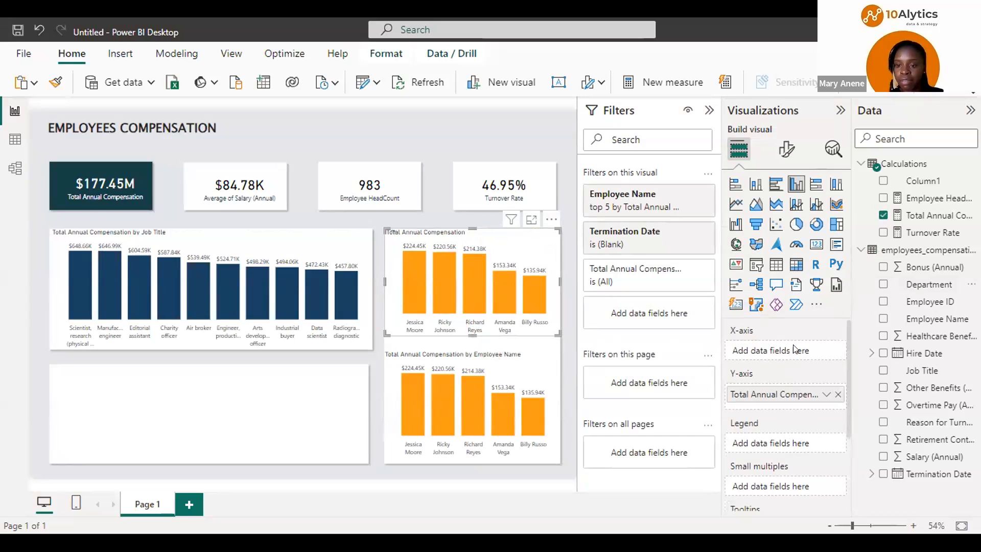
{"action": "left_click", "coordinate": [882, 284]}
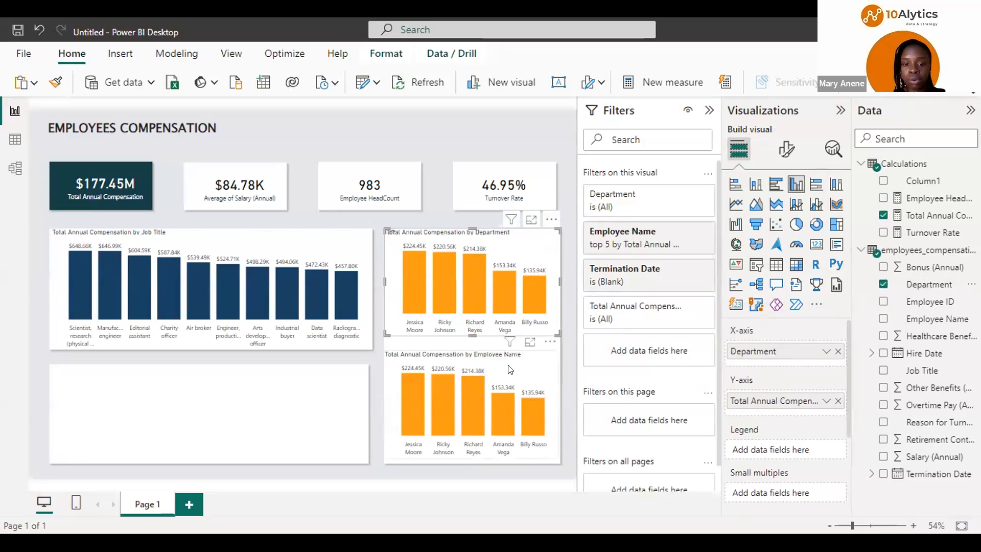
{"action": "left_click", "coordinate": [466, 347]}
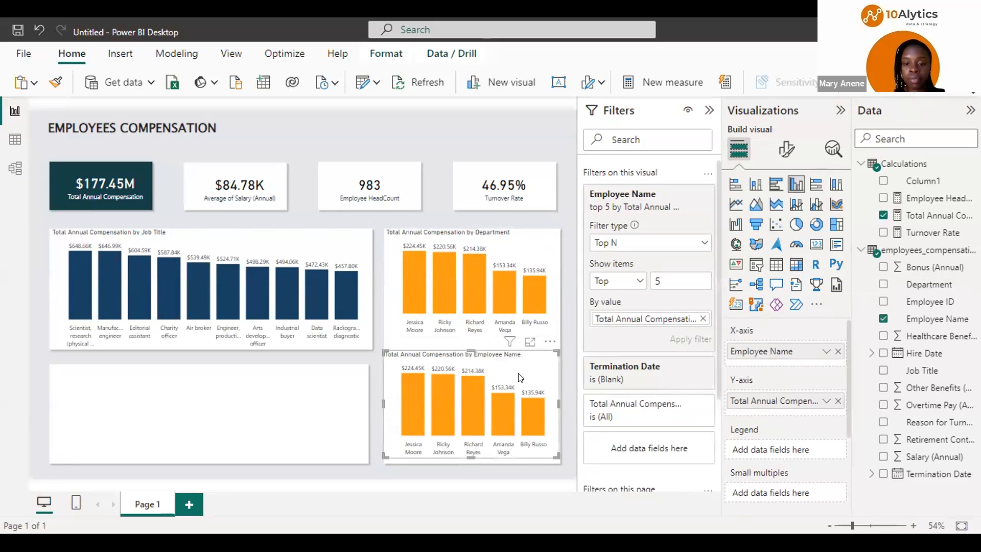
{"action": "left_click_drag", "start_coordinate": [520, 375], "coordinate": [519, 375]}
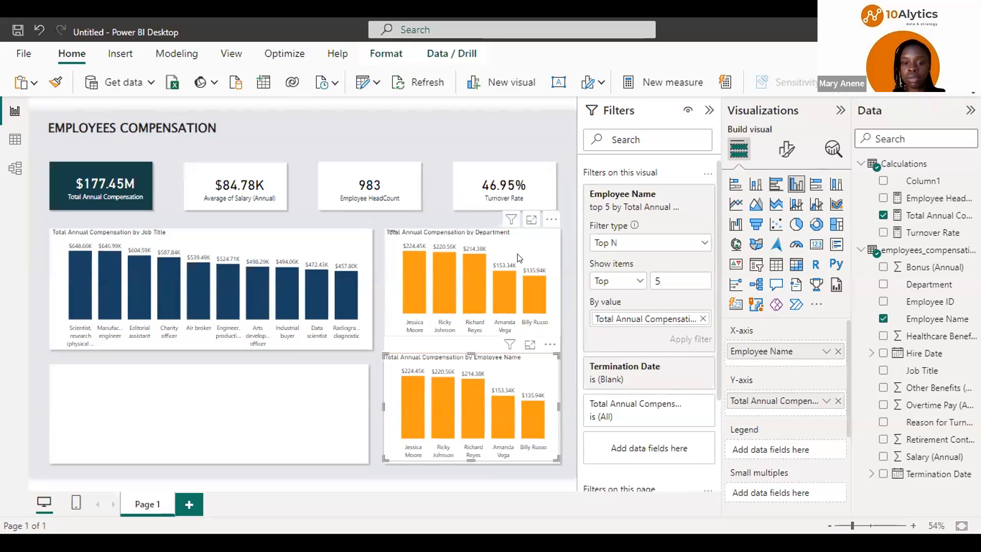
Convert the department chart to a donut chart and remove its leftover Employee Name filter
{"action": "left_click", "coordinate": [815, 223]}
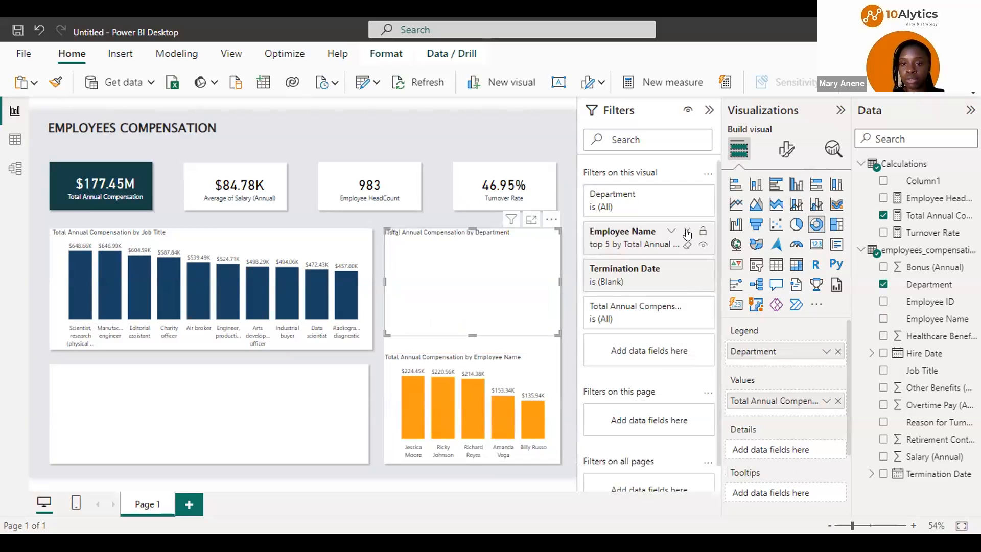
{"action": "left_click", "coordinate": [687, 232]}
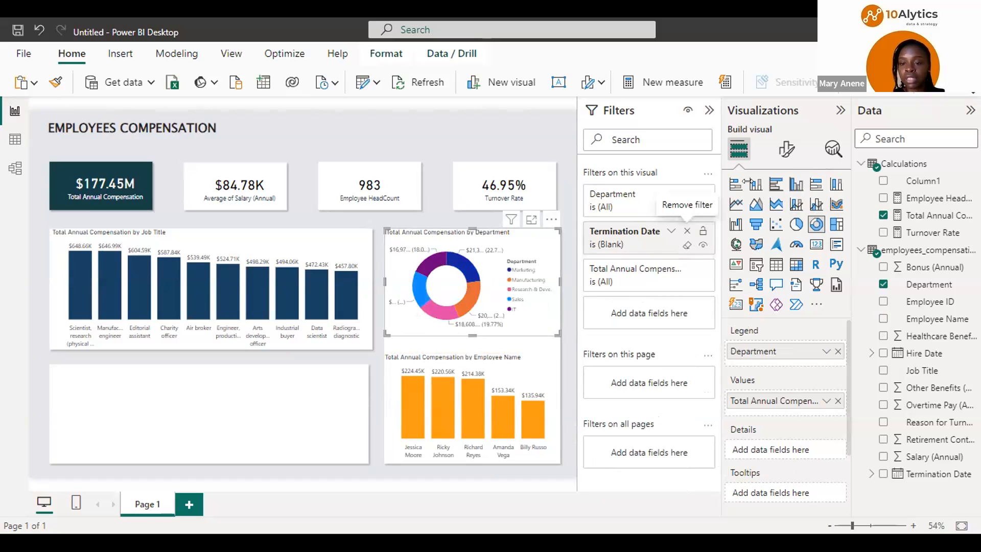
Turn off the donut chart's legend and colour the Marketing, Manufacturing and Research & Development slices #194164
{"action": "left_click", "coordinate": [786, 149]}
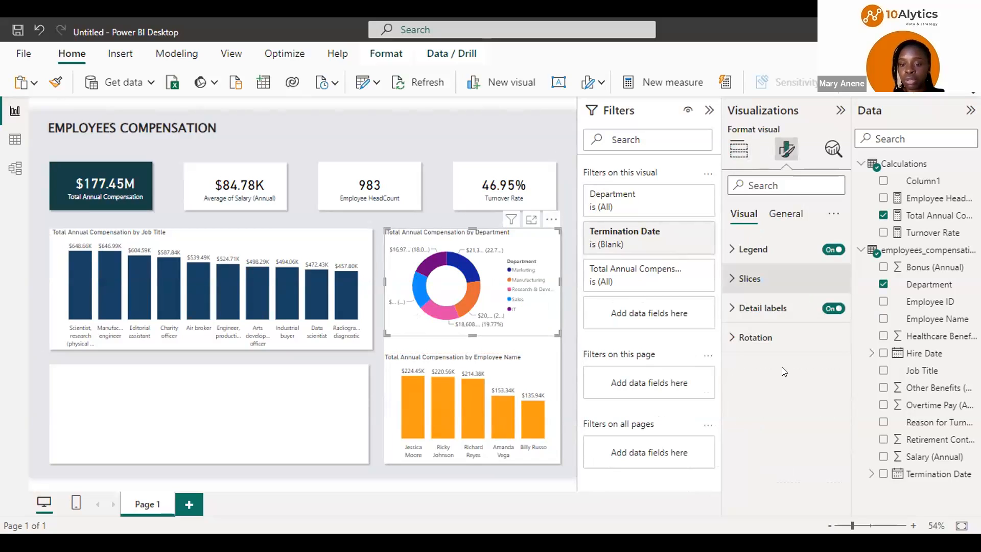
{"action": "left_click", "coordinate": [741, 277]}
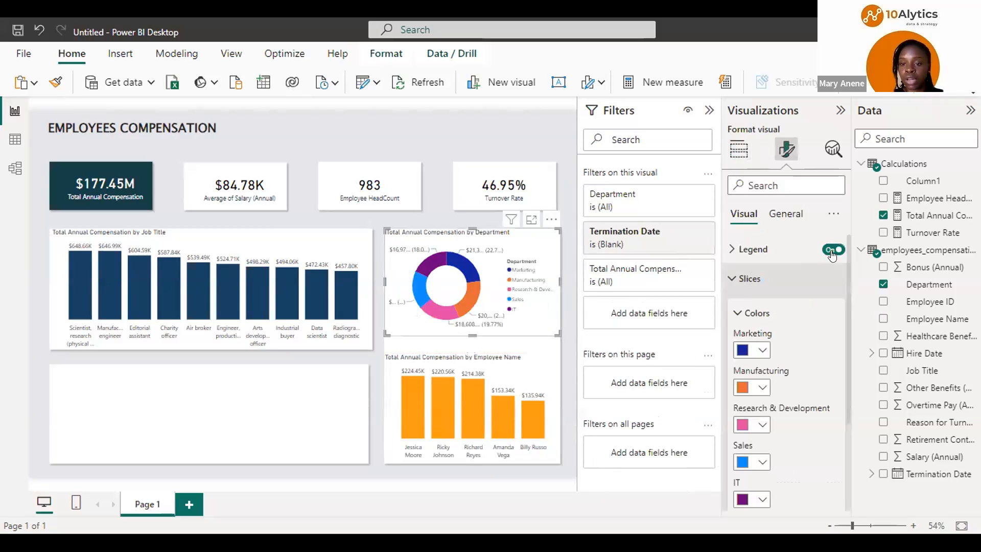
{"action": "left_click", "coordinate": [762, 349]}
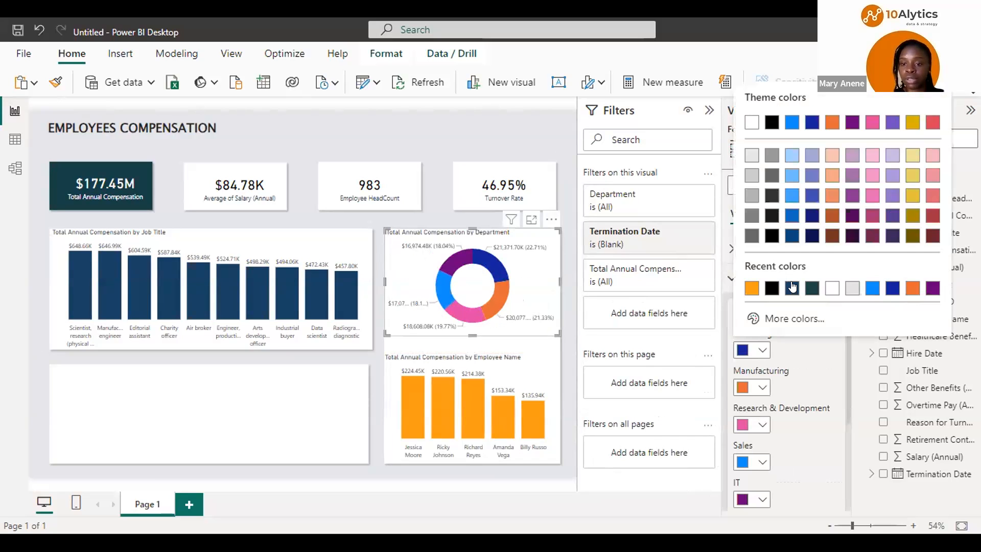
{"action": "left_click", "coordinate": [791, 288]}
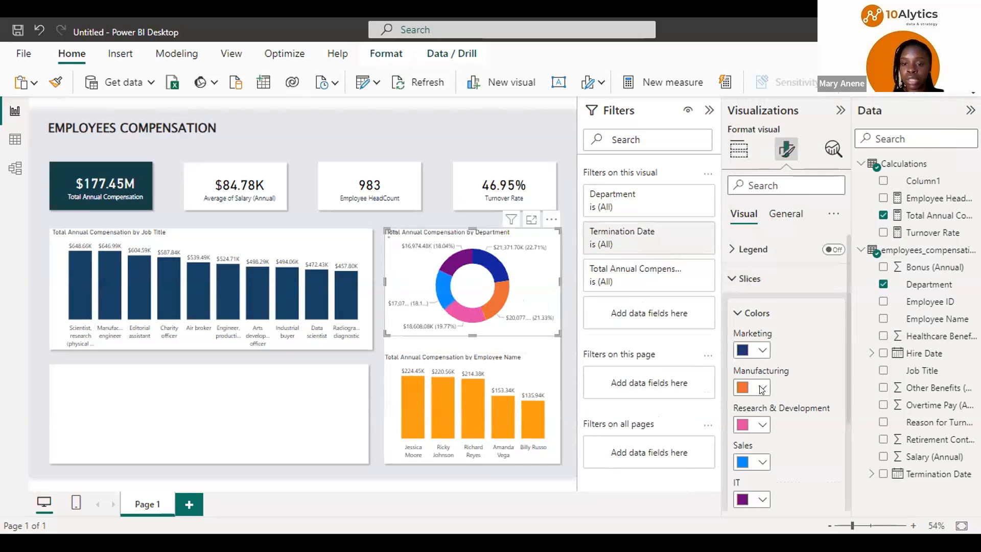
{"action": "left_click", "coordinate": [761, 387]}
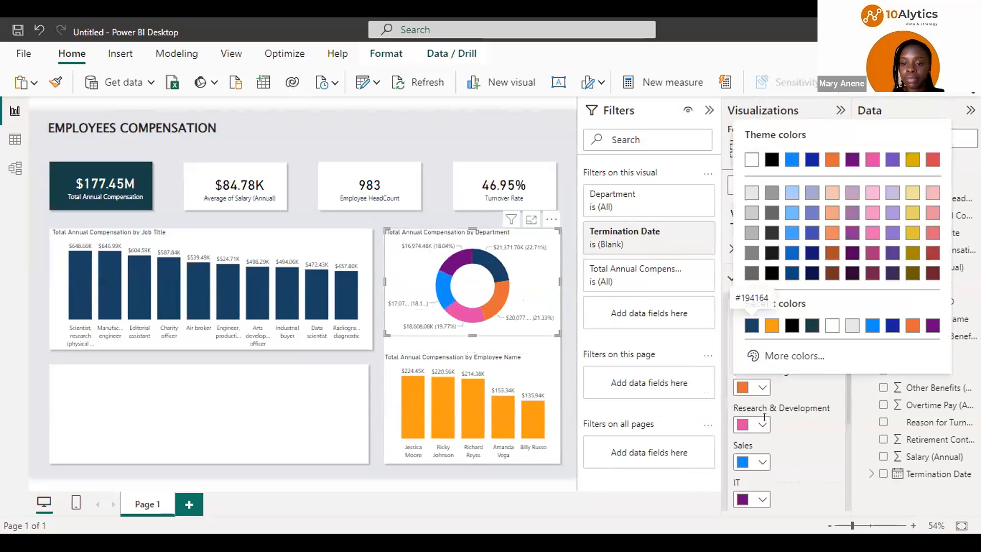
{"action": "left_click", "coordinate": [752, 325]}
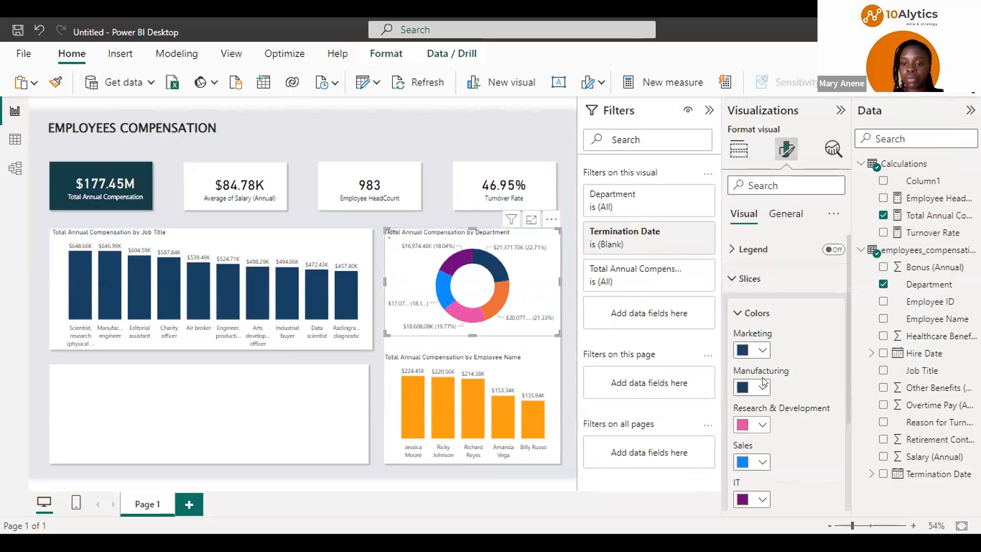
{"action": "left_click", "coordinate": [761, 424]}
{"action": "left_click", "coordinate": [751, 363]}
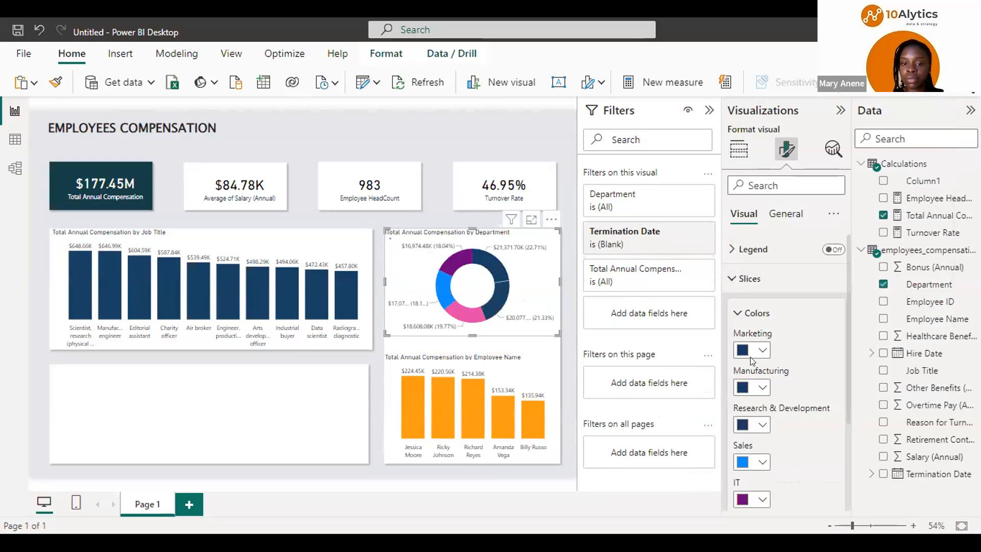
Set the donut chart's Sales slice to the recently used orange #FE9B15
{"action": "left_click", "coordinate": [762, 461]}
{"action": "left_click", "coordinate": [764, 400]}
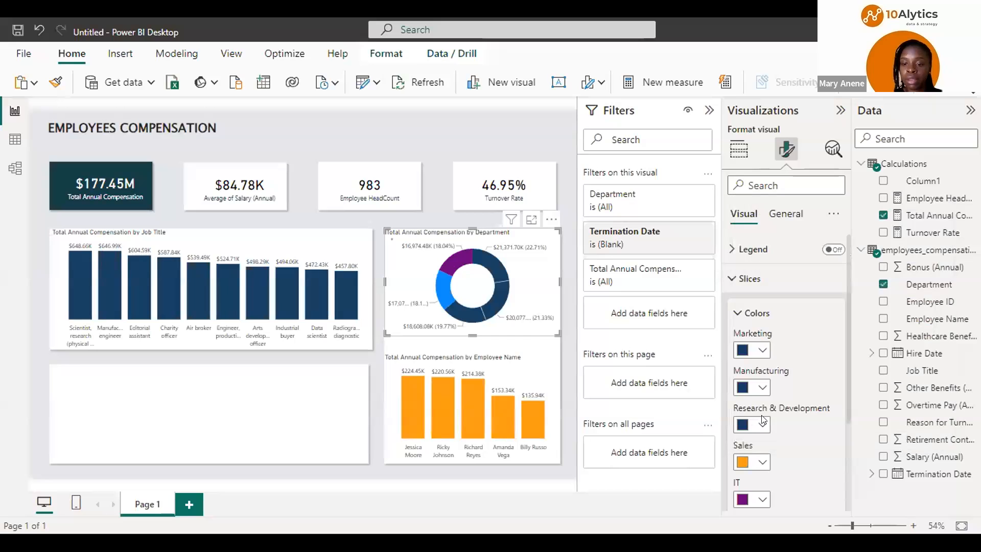
{"action": "left_click", "coordinate": [762, 426]}
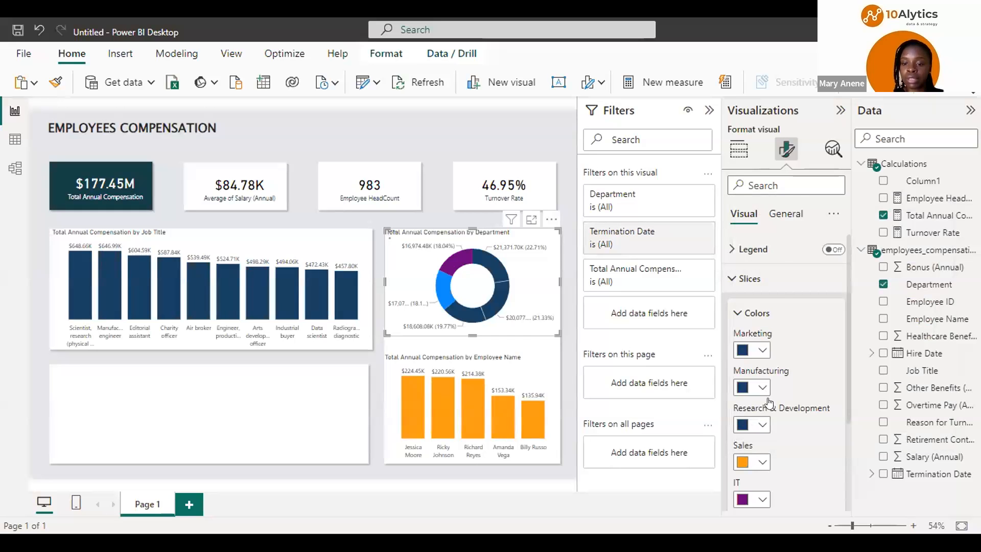
Colour the donut chart's Research & Development slice #4175A4 and its IT slice with the recently used light grey
{"action": "left_click", "coordinate": [769, 401]}
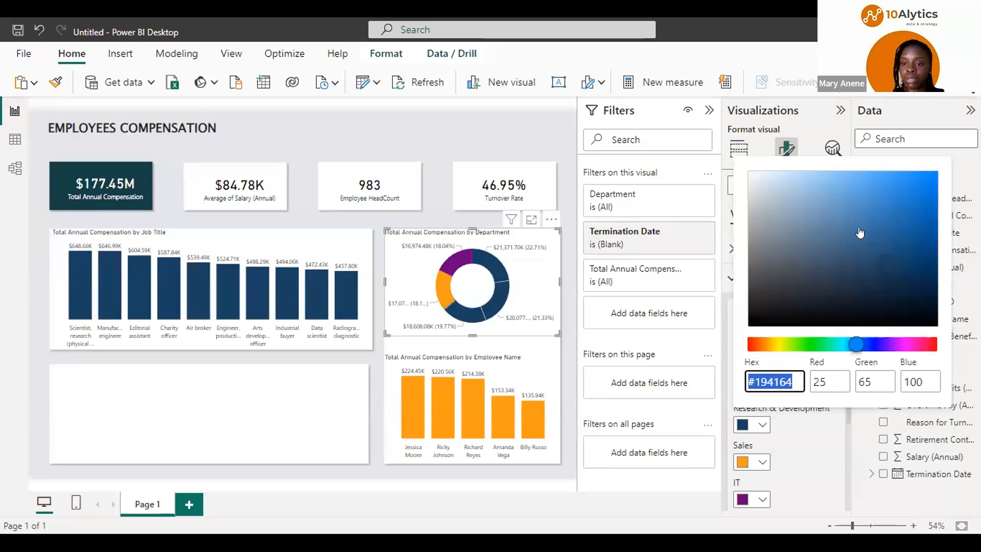
{"action": "left_click", "coordinate": [882, 259]}
{"action": "left_click", "coordinate": [856, 225]}
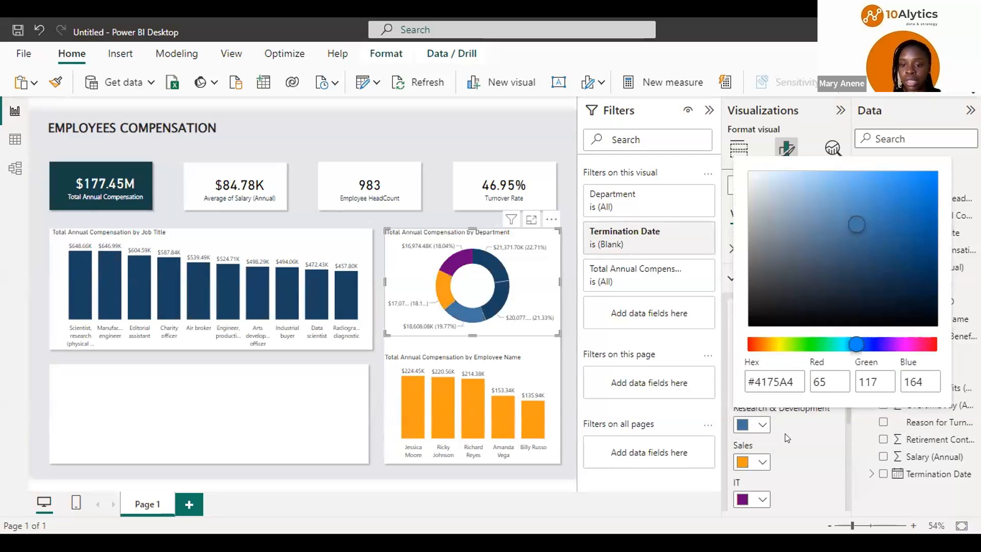
{"action": "left_click", "coordinate": [764, 459]}
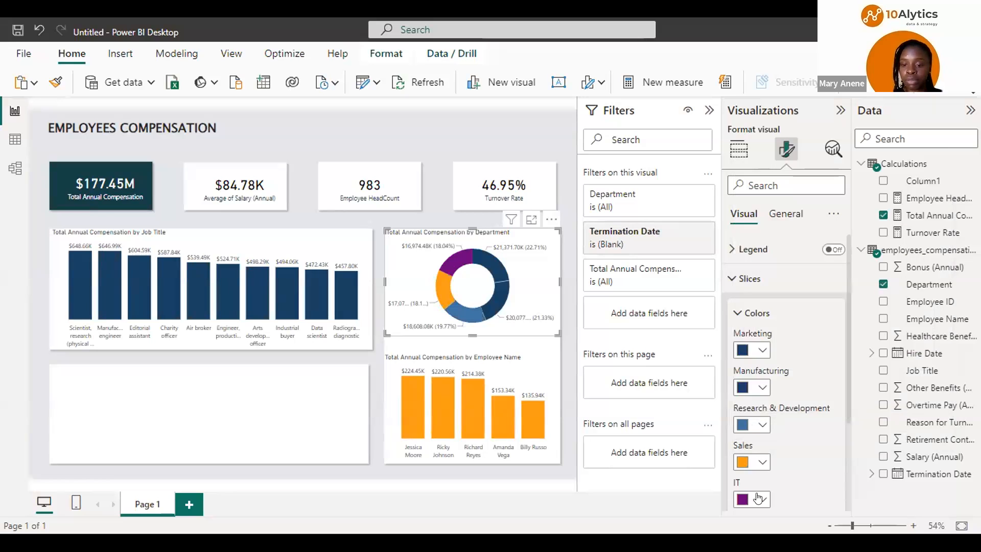
{"action": "left_click", "coordinate": [761, 498]}
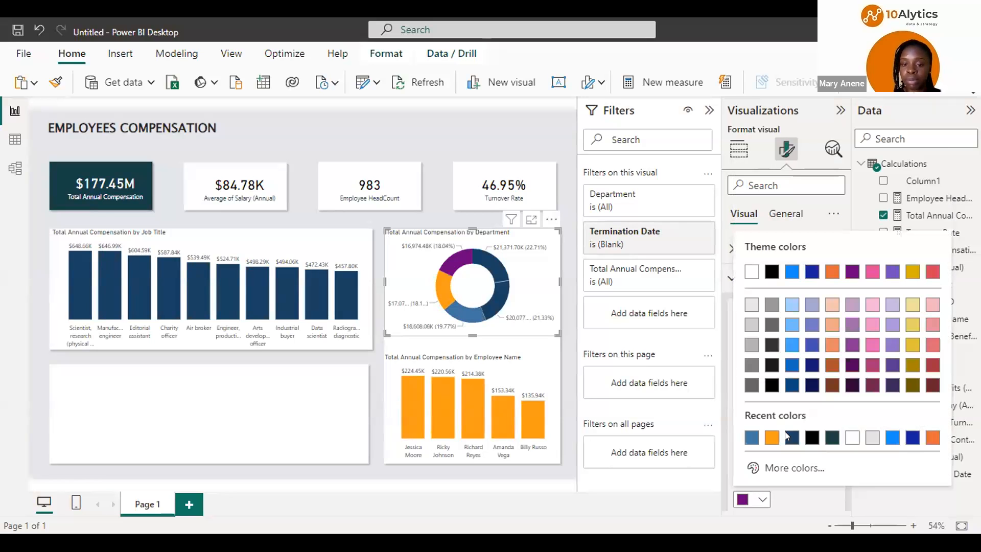
{"action": "left_click", "coordinate": [870, 438]}
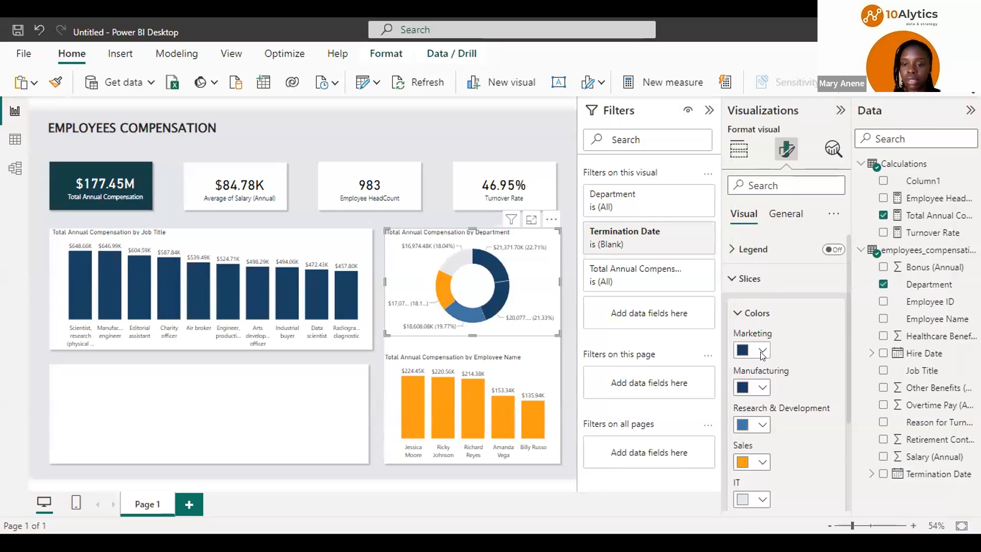
Set the donut chart's Marketing slice to the custom light blue #72A2CC
{"action": "left_click", "coordinate": [762, 352]}
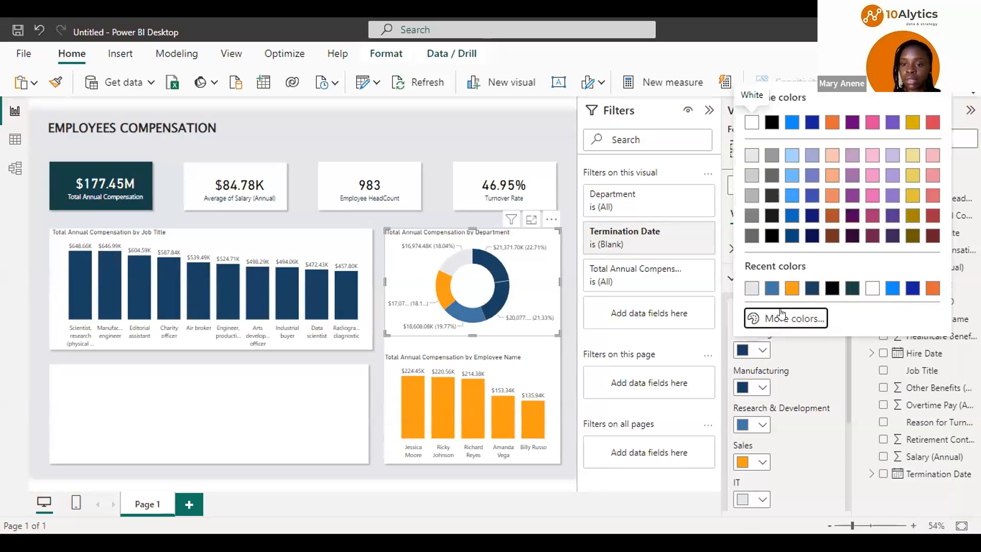
{"action": "left_click", "coordinate": [782, 317]}
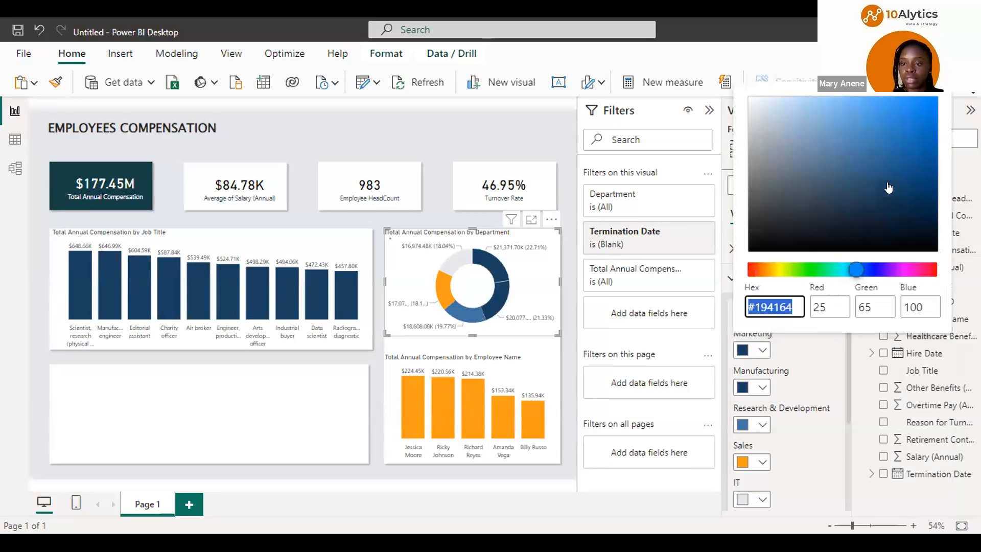
{"action": "left_click", "coordinate": [915, 119]}
{"action": "left_click", "coordinate": [921, 116]}
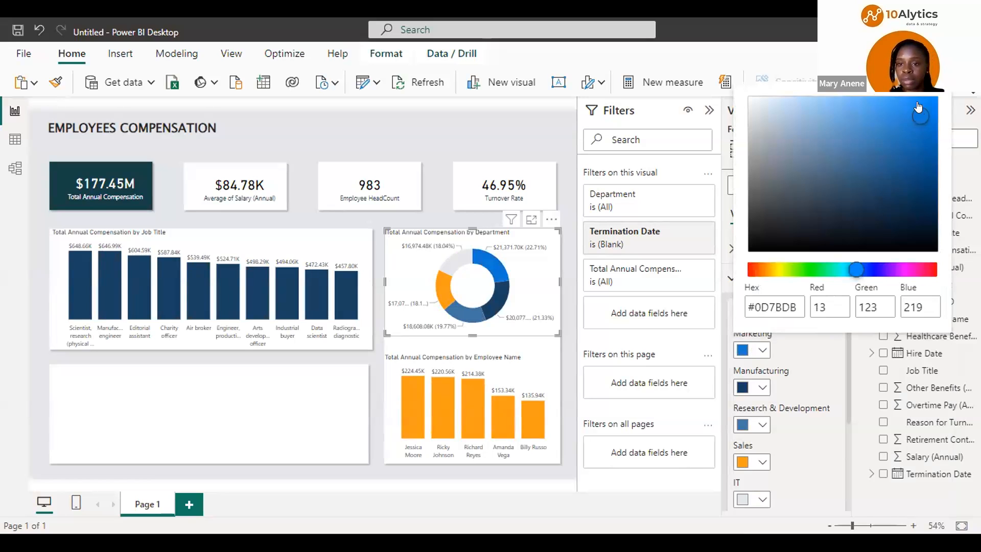
{"action": "left_click", "coordinate": [856, 125]}
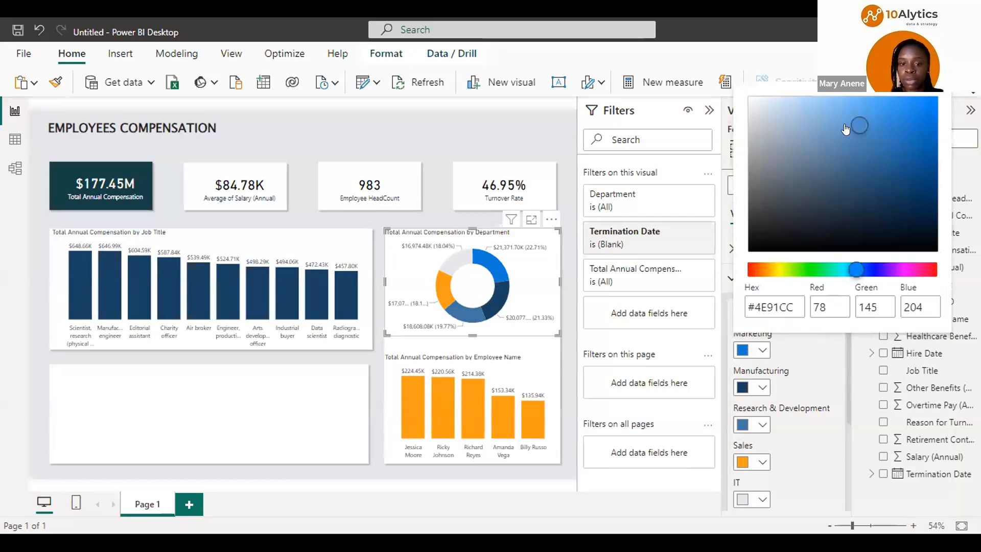
{"action": "left_click", "coordinate": [846, 126]}
{"action": "left_click", "coordinate": [839, 127]}
{"action": "left_click", "coordinate": [828, 128]}
{"action": "left_click", "coordinate": [826, 127]}
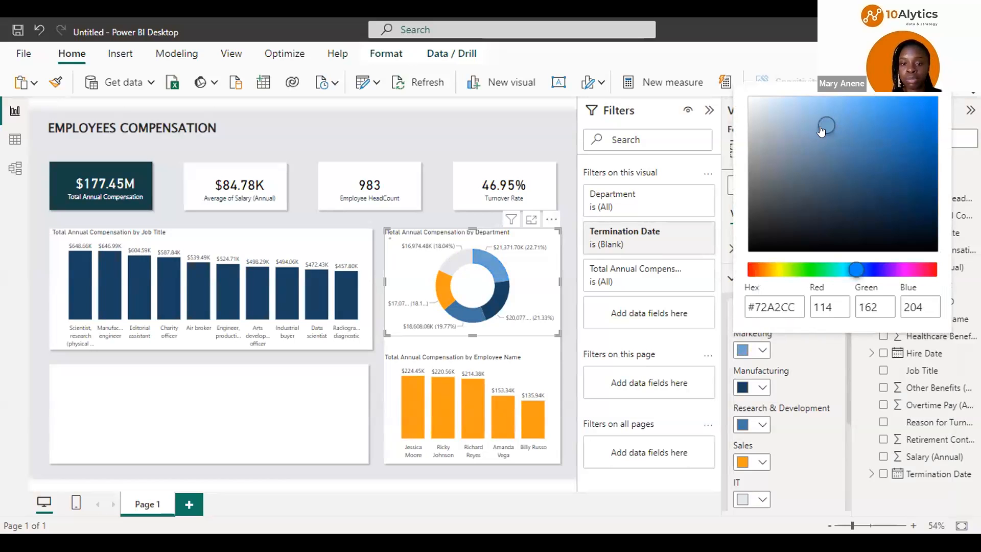
{"action": "left_click", "coordinate": [818, 357]}
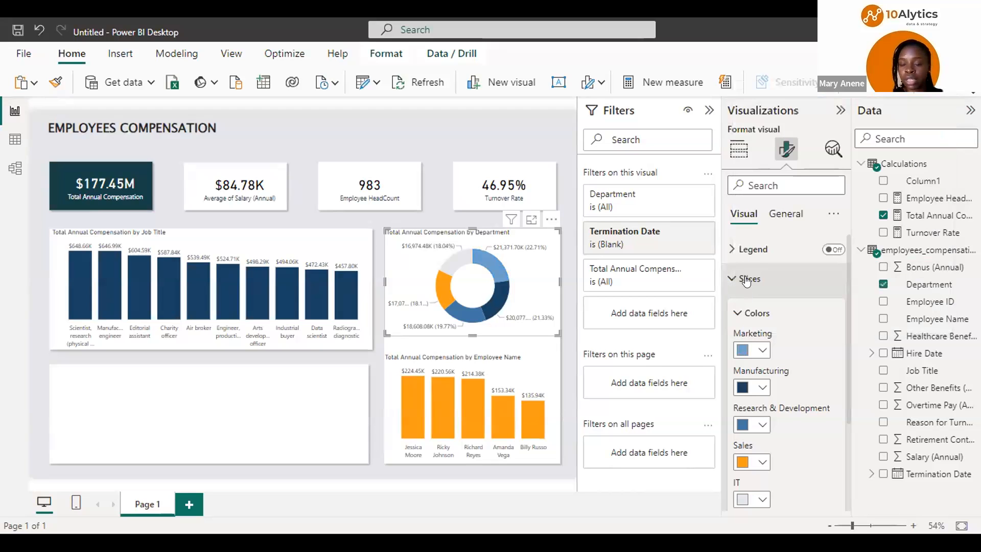
Set the donut chart's label contents to All detail labels
{"action": "left_click", "coordinate": [746, 280]}
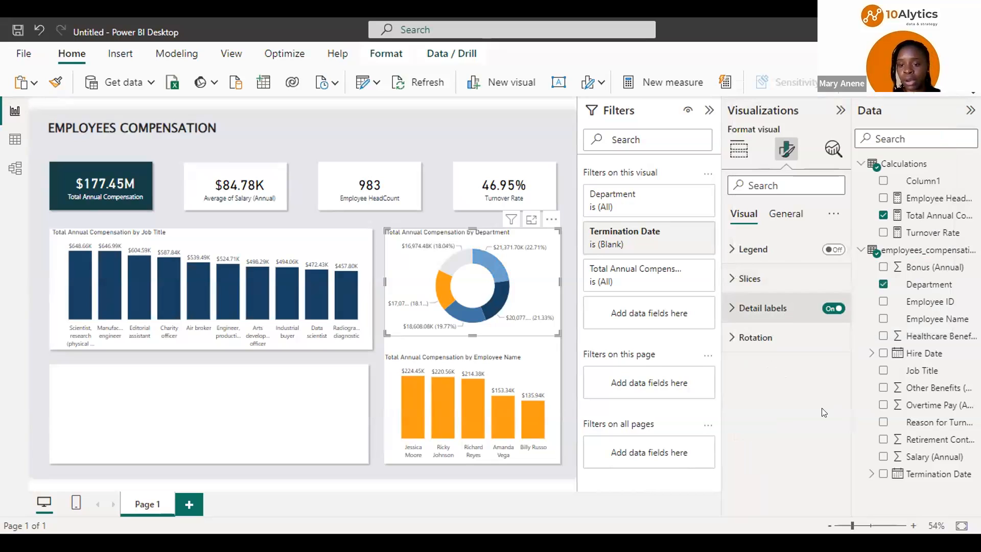
{"action": "left_click", "coordinate": [745, 308]}
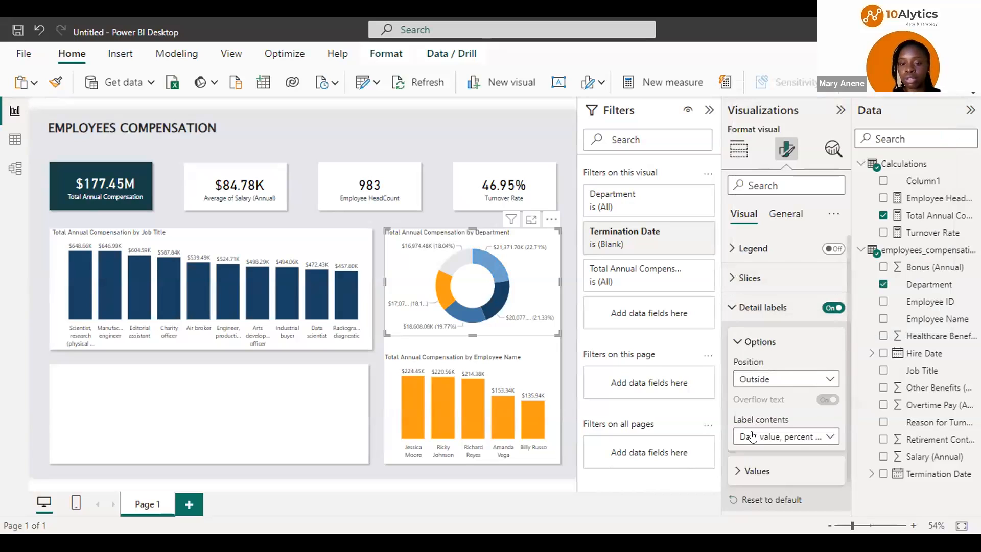
{"action": "scroll", "coordinate": [812, 440], "scroll_direction": "down", "scroll_amount": 1}
{"action": "left_click", "coordinate": [811, 440]}
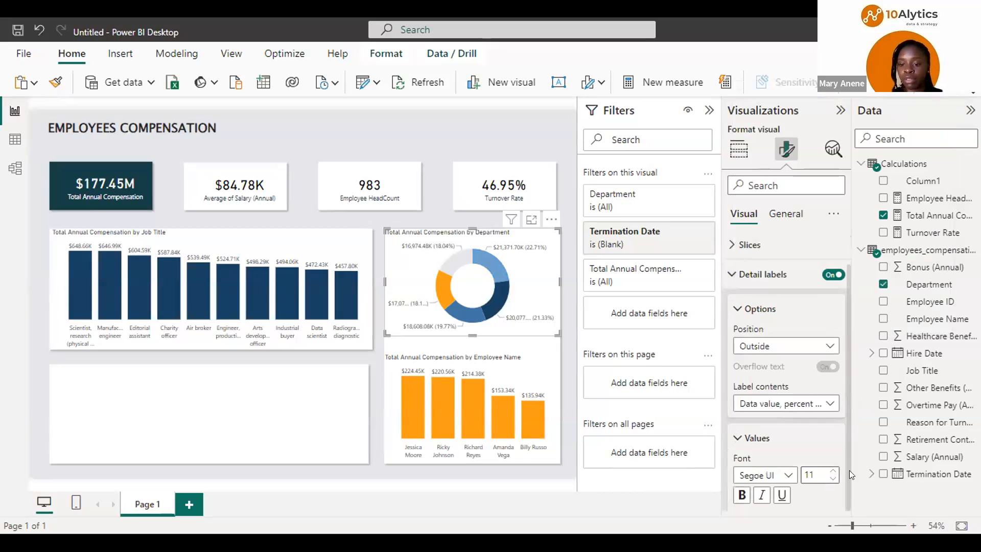
{"action": "scroll", "coordinate": [846, 473], "scroll_direction": "down", "scroll_amount": 5}
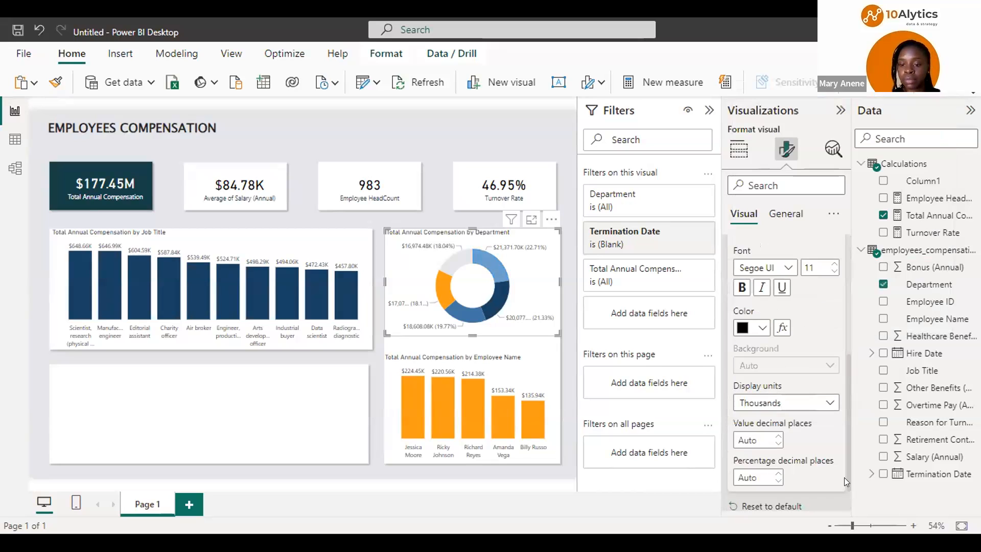
{"action": "left_click_drag", "start_coordinate": [849, 491], "coordinate": [849, 502]}
{"action": "left_click_drag", "start_coordinate": [849, 421], "coordinate": [843, 310]}
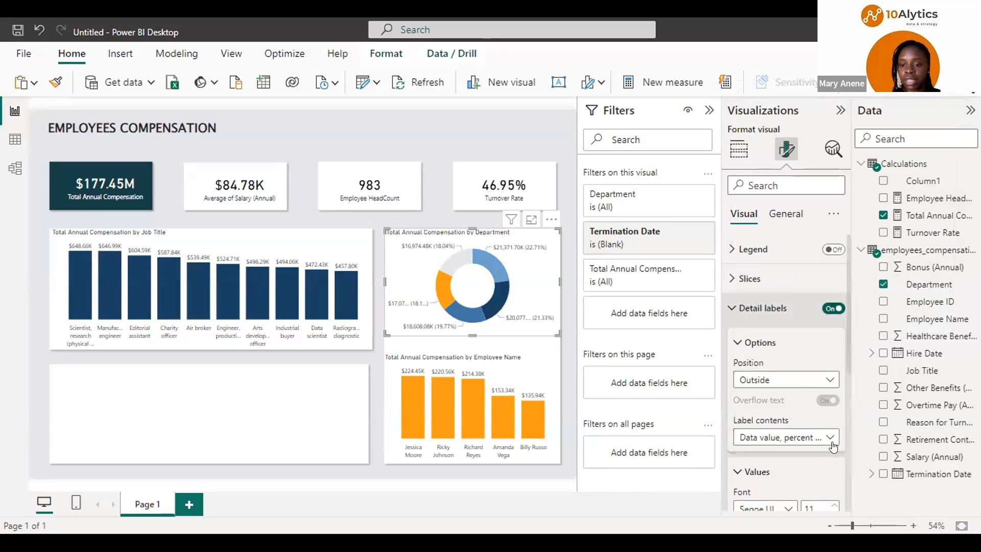
{"action": "left_click", "coordinate": [831, 437]}
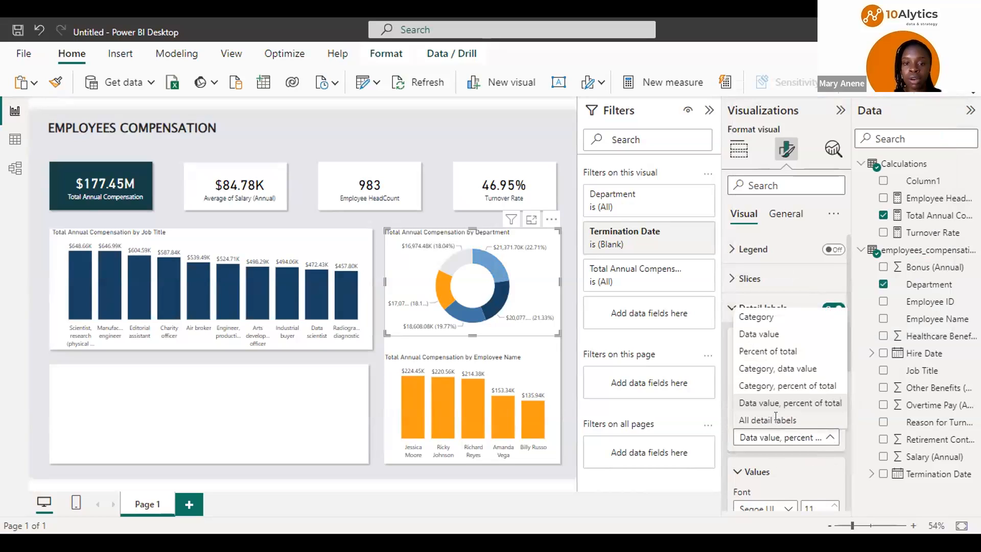
{"action": "key", "text": "Escape"}
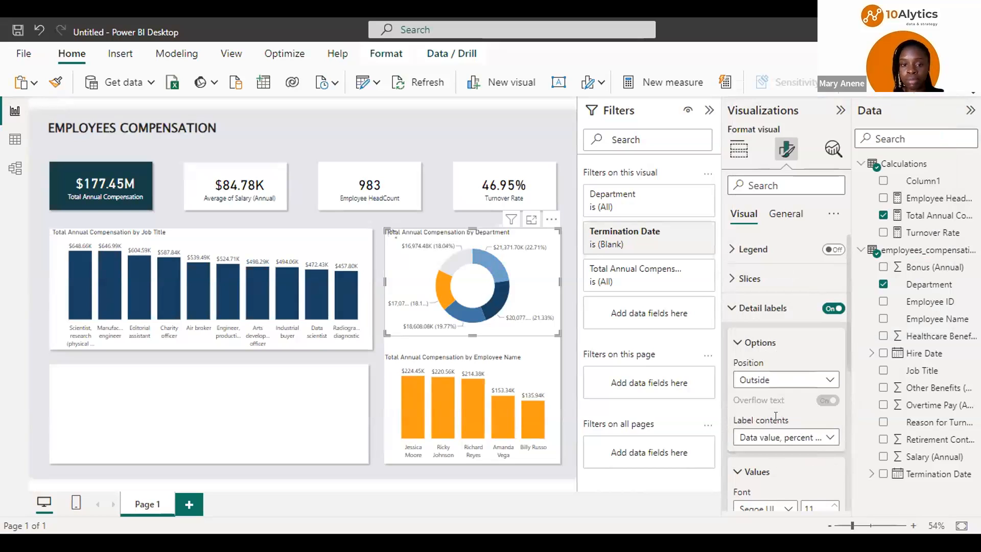
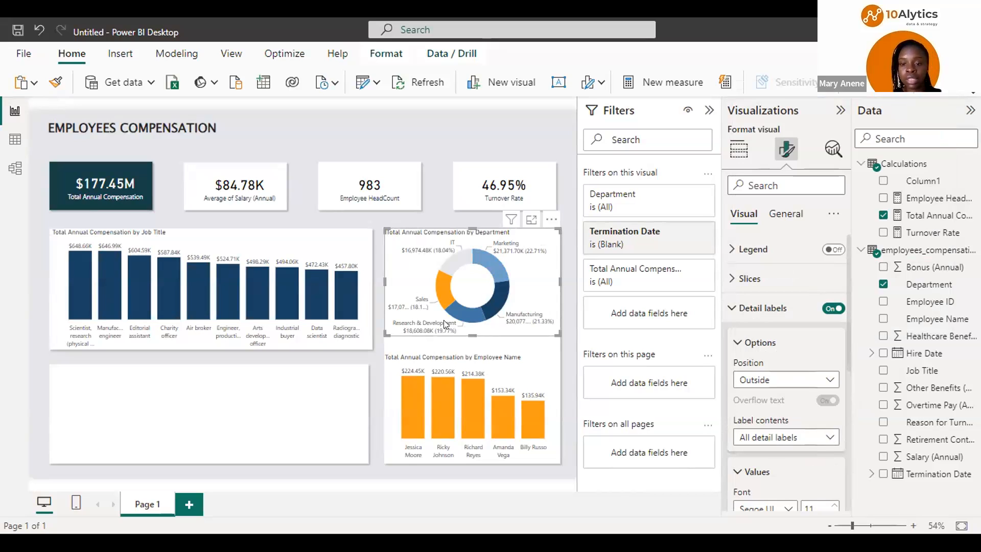
Set the inner radius of the donut chart's slices to 76%
{"action": "left_click", "coordinate": [732, 311]}
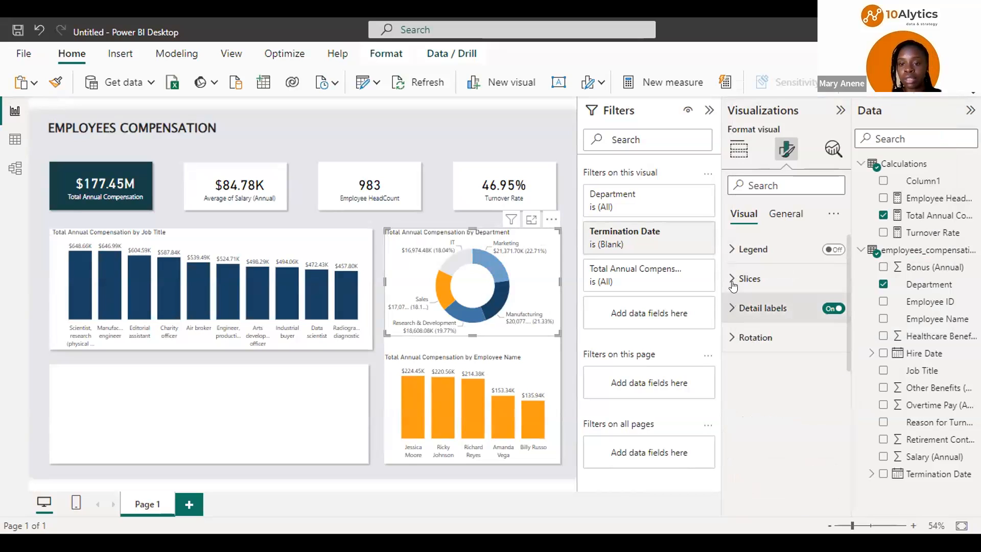
{"action": "left_click", "coordinate": [749, 279]}
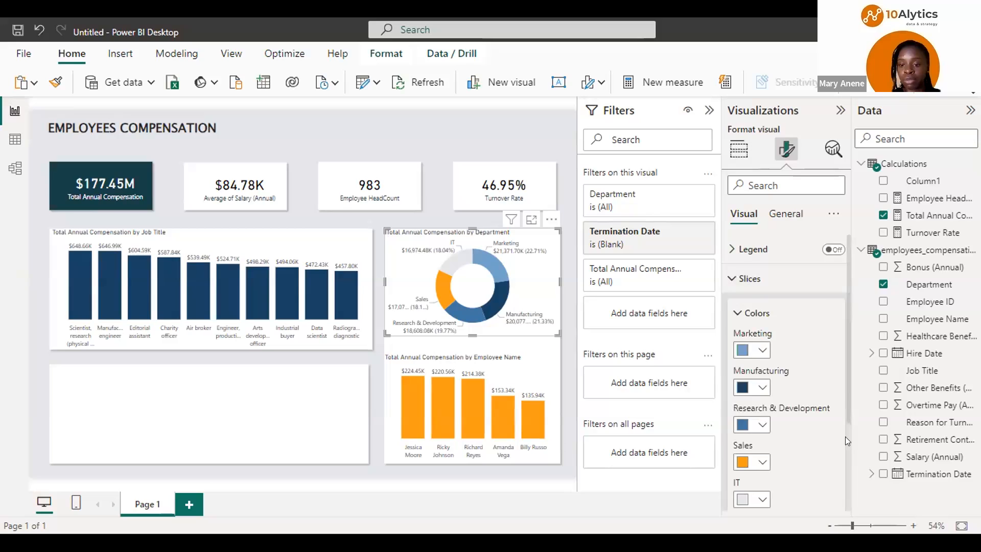
{"action": "scroll", "coordinate": [844, 436], "scroll_direction": "down", "scroll_amount": 4}
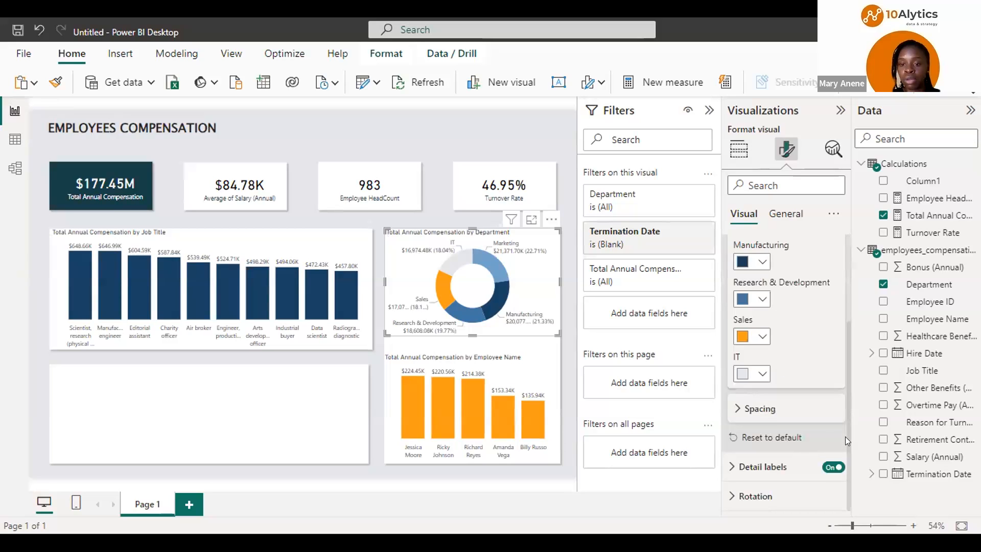
{"action": "left_click", "coordinate": [739, 413]}
{"action": "left_click_drag", "start_coordinate": [811, 450], "coordinate": [821, 450]}
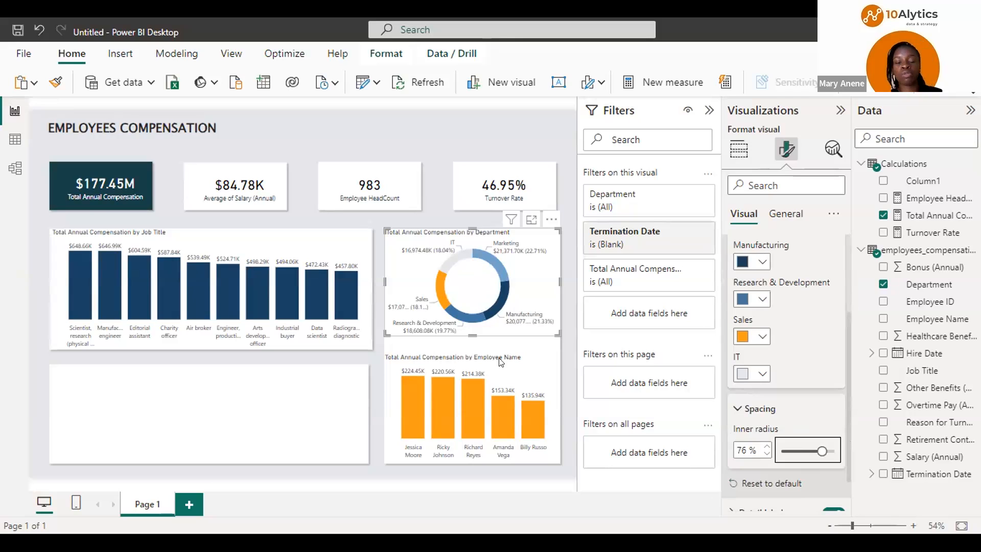
Duplicate the Total Annual Compensation by Employee Name chart and place the copy over the empty white rectangle
{"action": "left_click", "coordinate": [534, 367]}
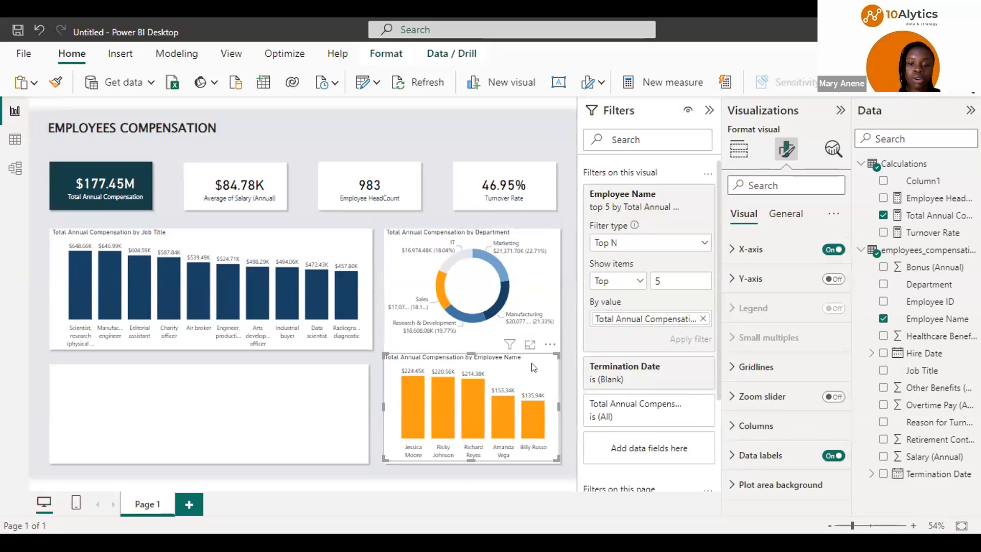
{"action": "key", "text": "ctrl+v"}
{"action": "left_click_drag", "start_coordinate": [534, 367], "coordinate": [197, 360]}
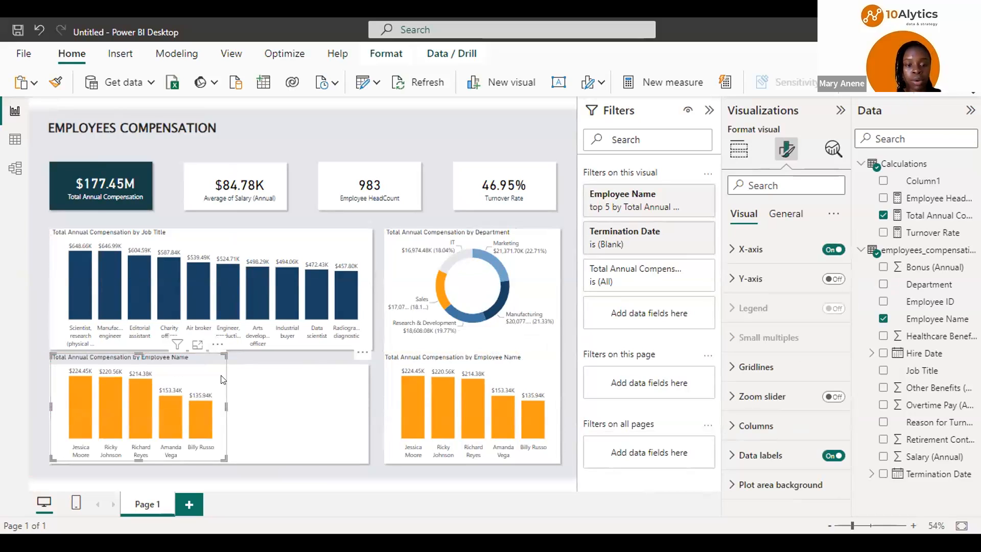
Extend the white rectangle behind the copied chart upward, then align and widen the copy to fill it
{"action": "left_click", "coordinate": [235, 373]}
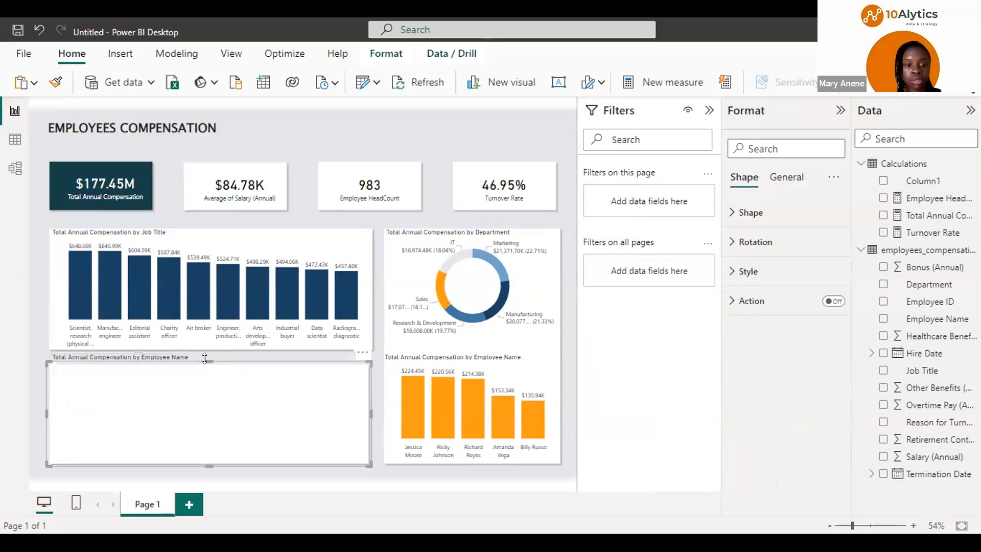
{"action": "left_click_drag", "start_coordinate": [208, 356], "coordinate": [39, 364]}
{"action": "left_click", "coordinate": [39, 364]}
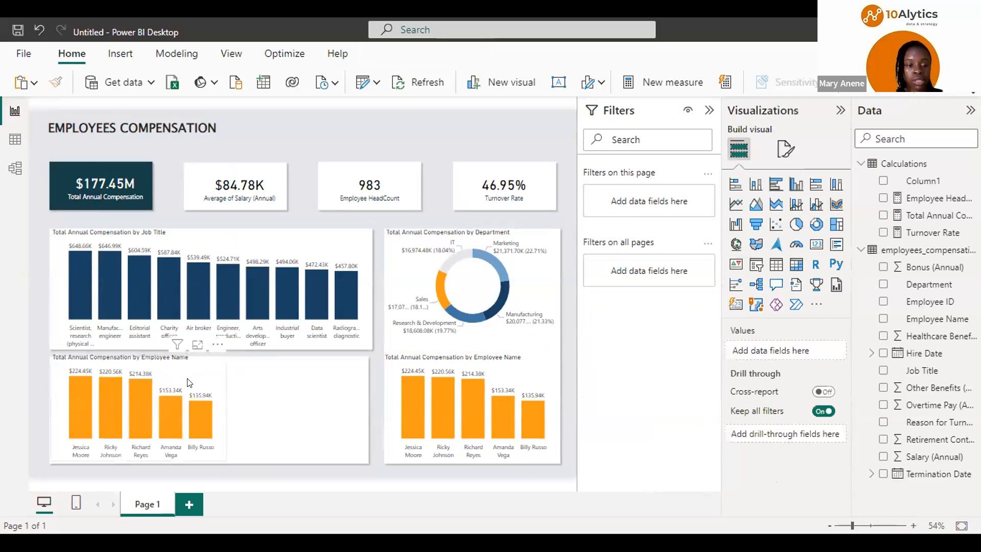
{"action": "left_click_drag", "start_coordinate": [227, 419], "coordinate": [227, 411]}
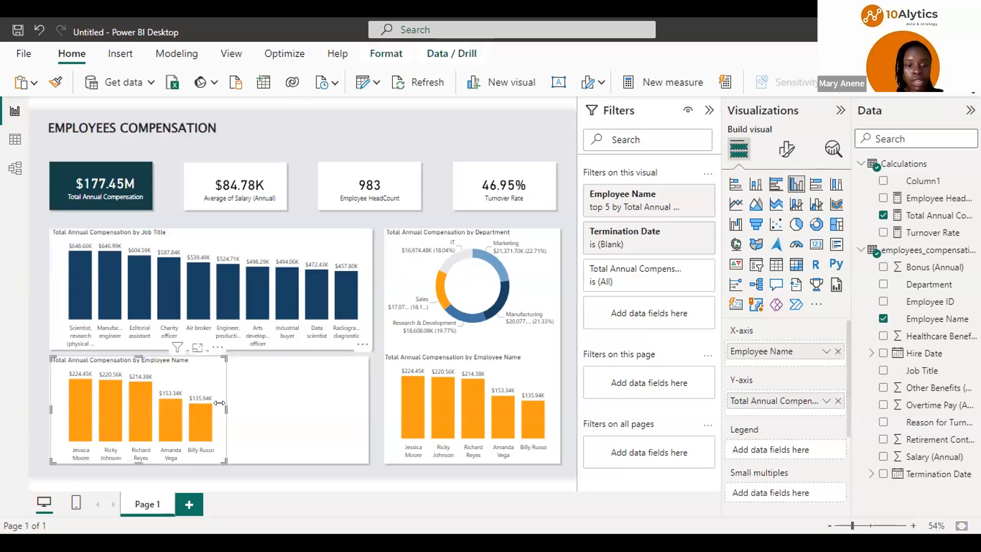
{"action": "left_click_drag", "start_coordinate": [368, 400], "coordinate": [367, 401]}
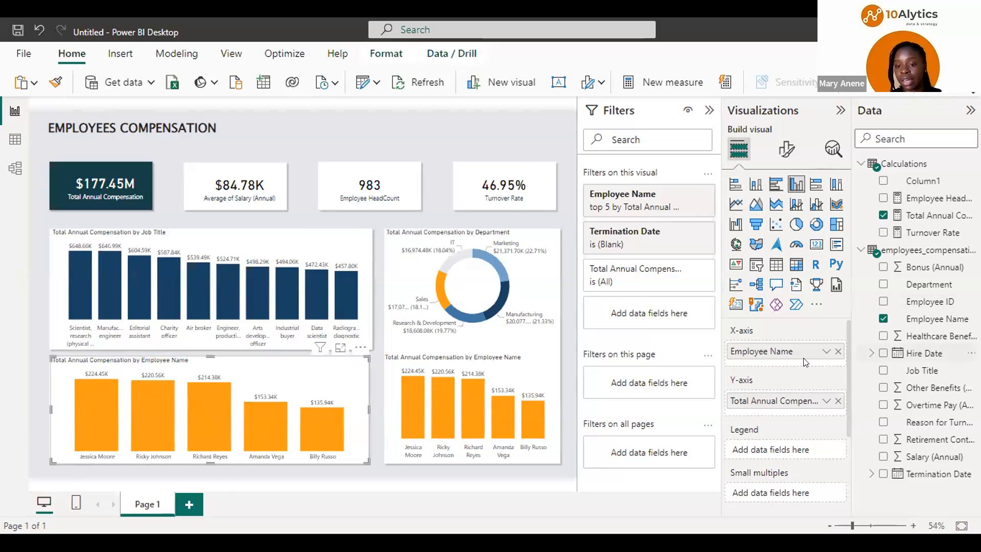
Replace Employee Name with Hire Date on the copied chart's X-axis and remove its leftover Employee Name filter
{"action": "left_click", "coordinate": [837, 352]}
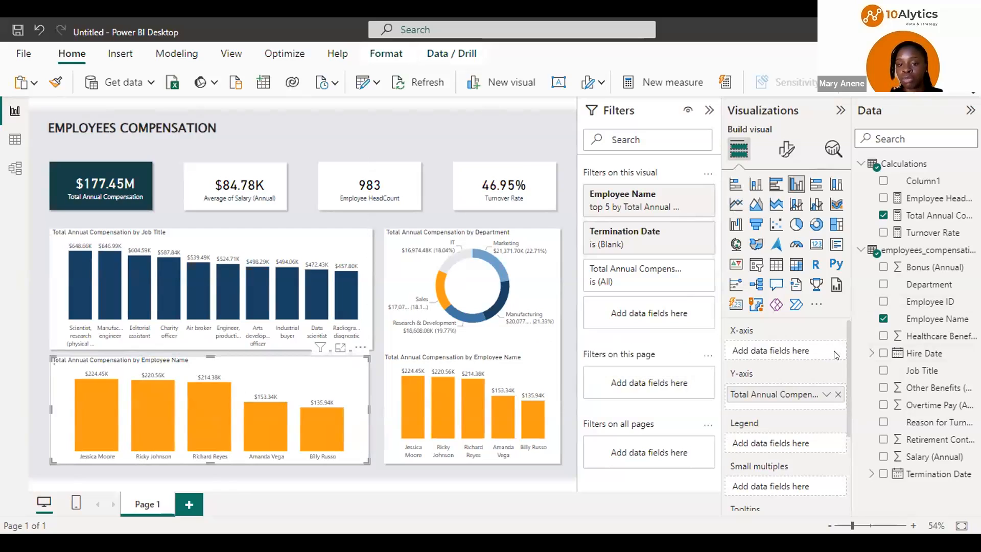
{"action": "left_click", "coordinate": [684, 194]}
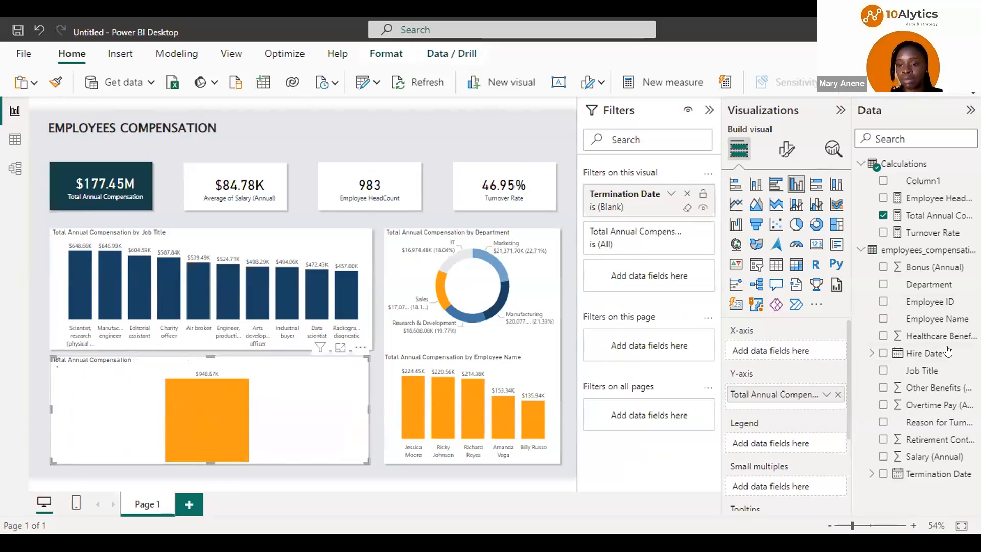
{"action": "left_click_drag", "start_coordinate": [934, 356], "coordinate": [800, 349]}
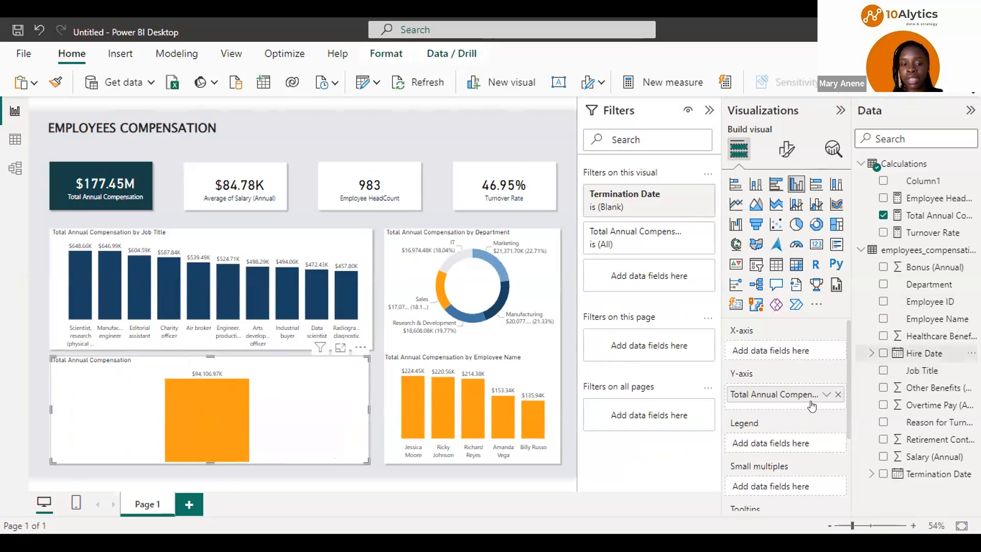
Convert the copied chart to an area chart and remove Day and Month from its Hire Date X-axis hierarchy
{"action": "left_click", "coordinate": [735, 204]}
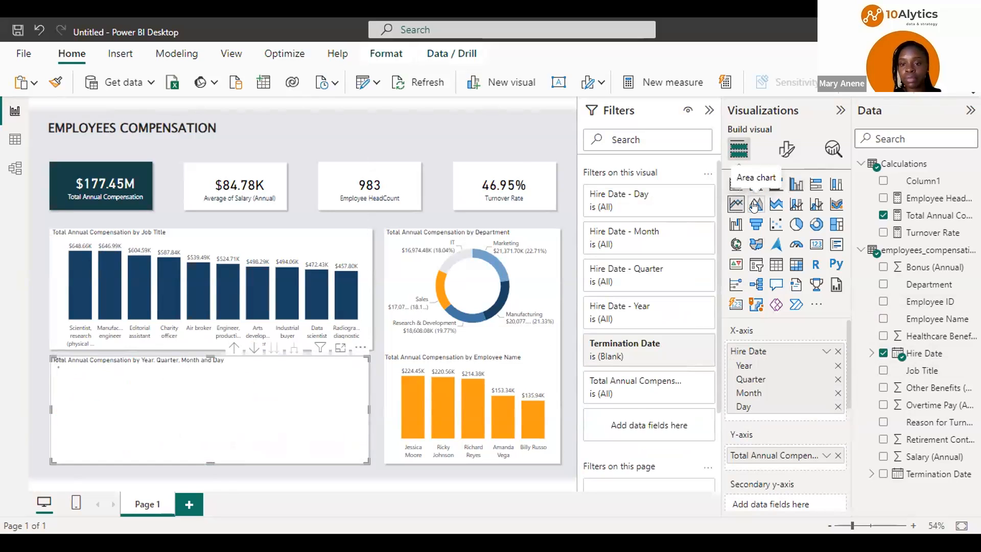
{"action": "left_click", "coordinate": [754, 205]}
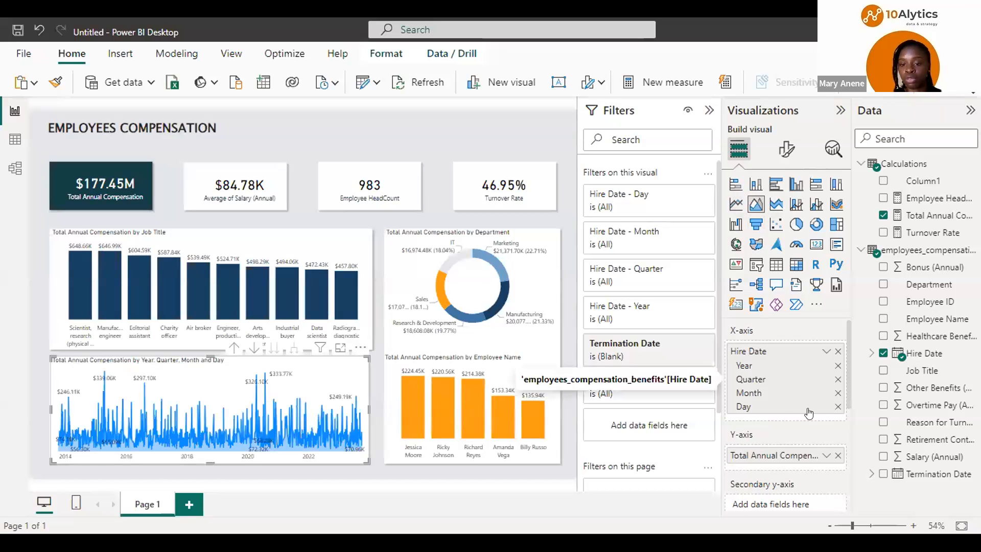
{"action": "left_click", "coordinate": [837, 406]}
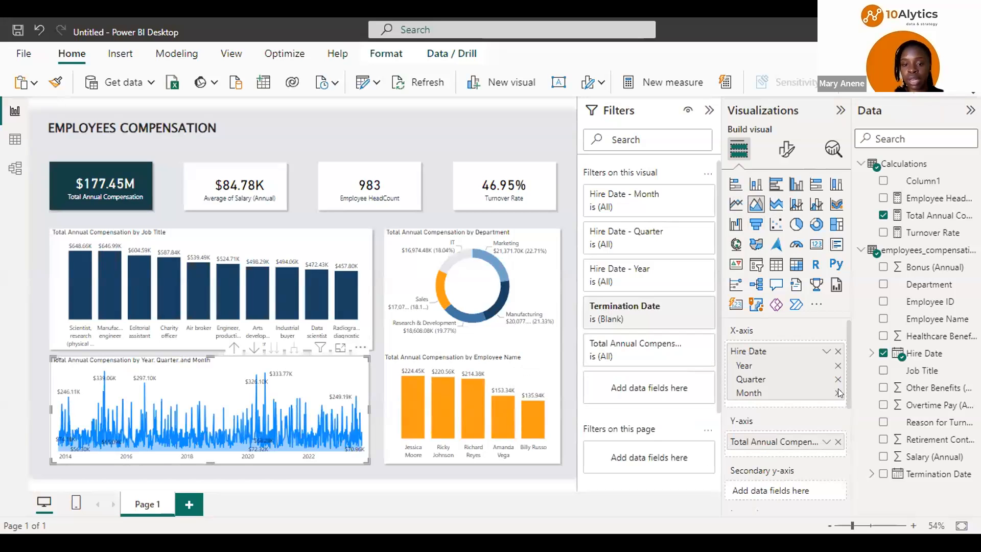
{"action": "left_click", "coordinate": [837, 393]}
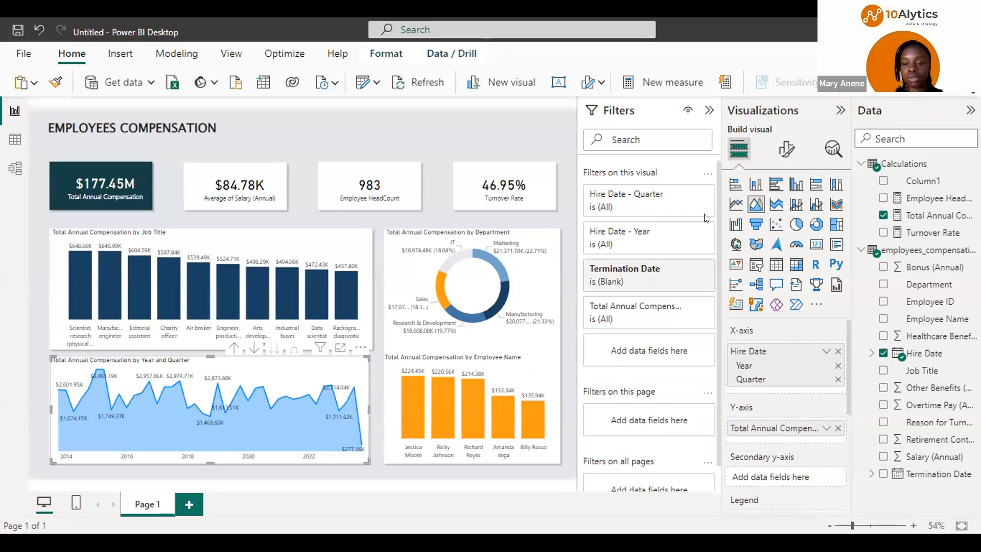
Set the area chart's X-axis type to Categorical, keeping the chart aligned on its white rectangle
{"action": "left_click", "coordinate": [787, 151]}
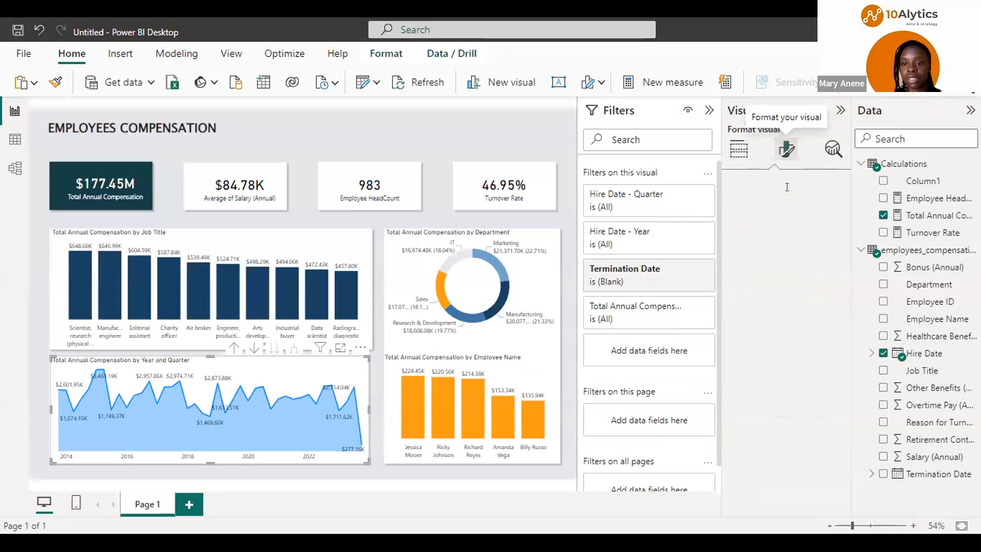
{"action": "left_click", "coordinate": [788, 252]}
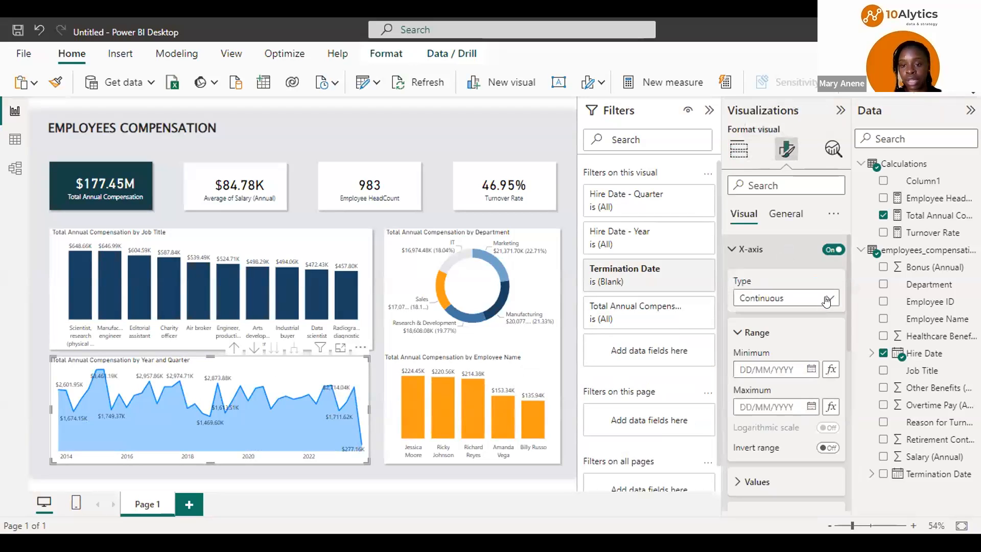
{"action": "left_click", "coordinate": [826, 301]}
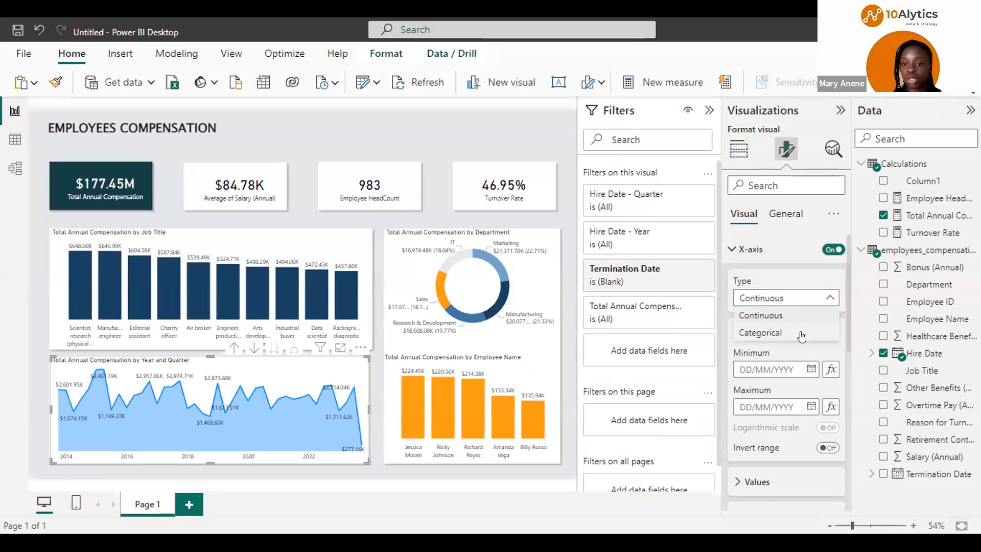
{"action": "left_click", "coordinate": [801, 336]}
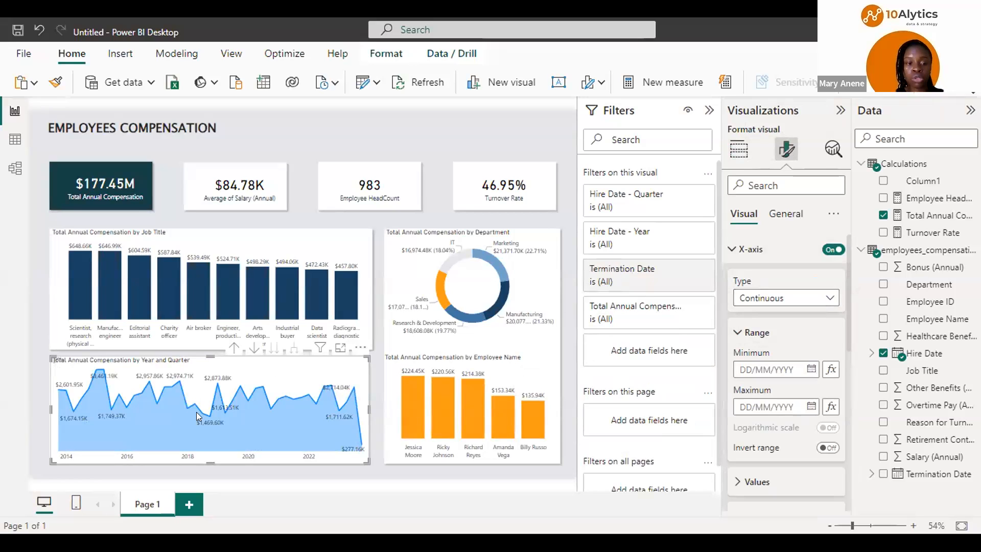
{"action": "left_click", "coordinate": [739, 150]}
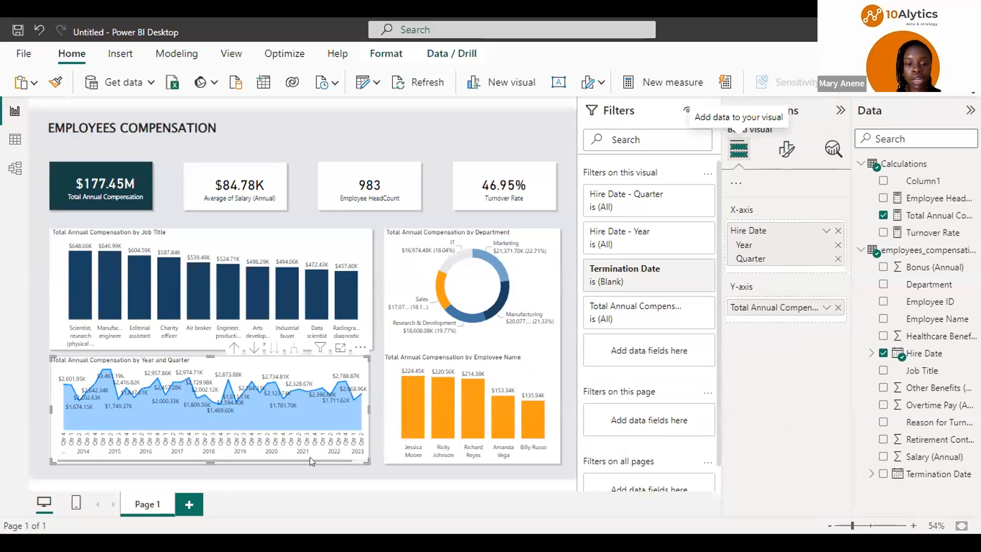
{"action": "left_click_drag", "start_coordinate": [328, 457], "coordinate": [305, 456]}
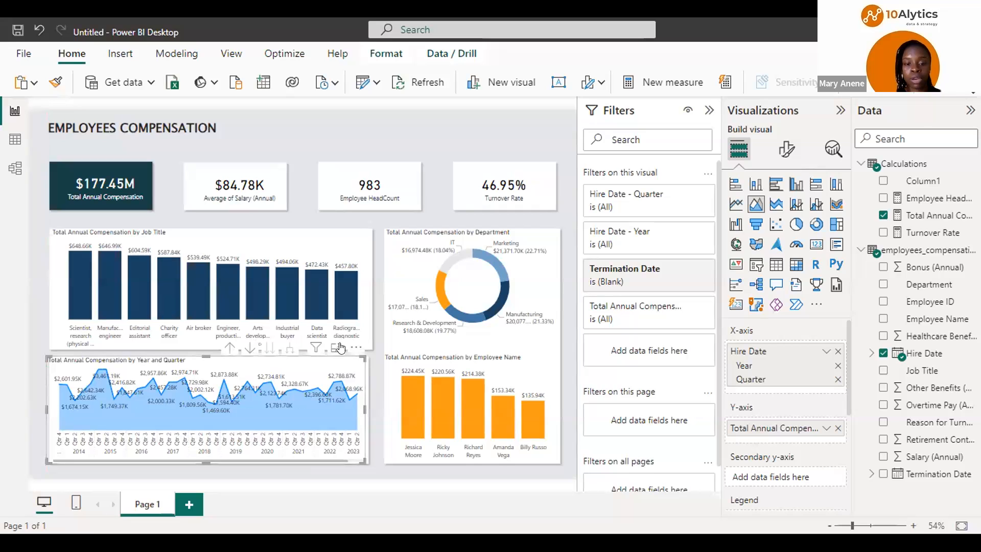
{"action": "left_click_drag", "start_coordinate": [334, 367], "coordinate": [322, 366]}
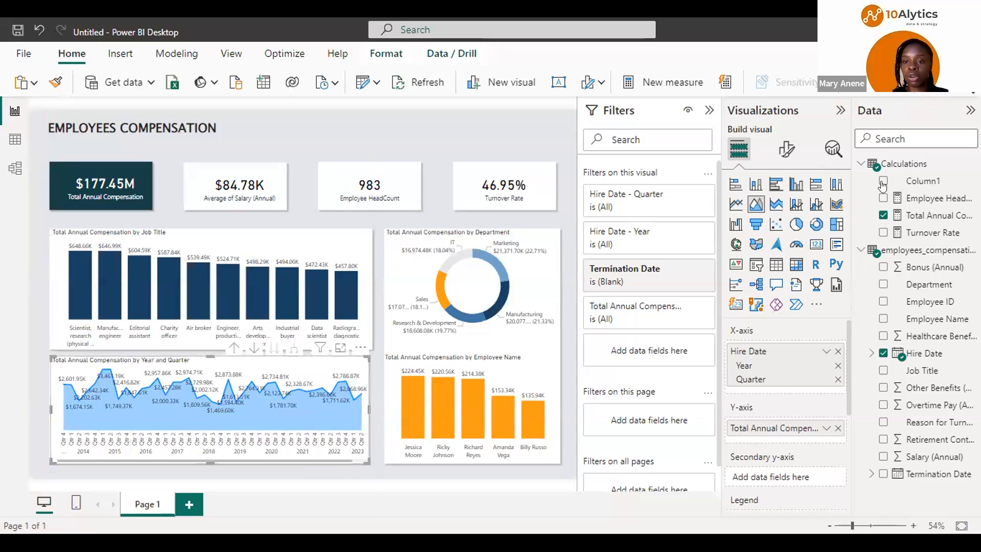
Turn on markers for the area chart and set its line color to orange
{"action": "left_click", "coordinate": [786, 150]}
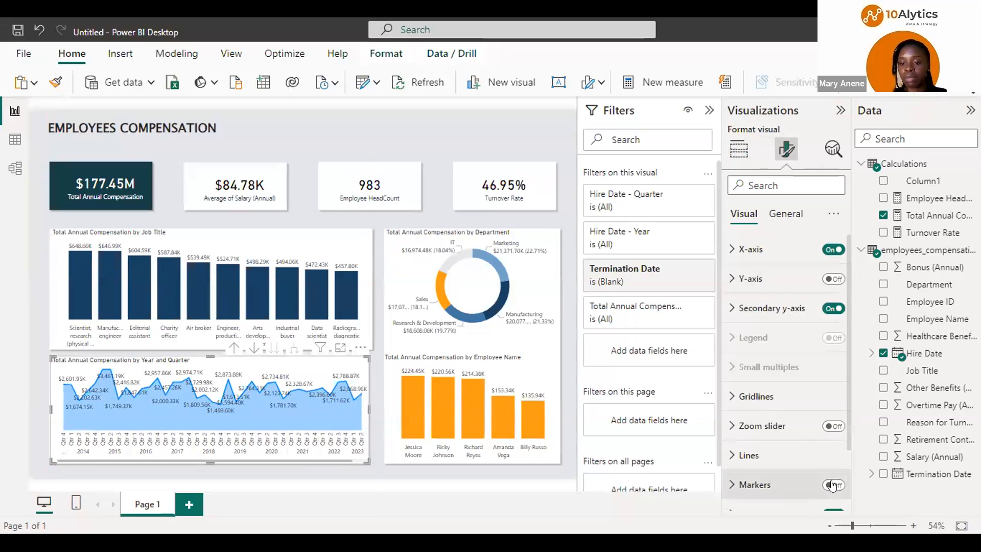
{"action": "left_click", "coordinate": [743, 458]}
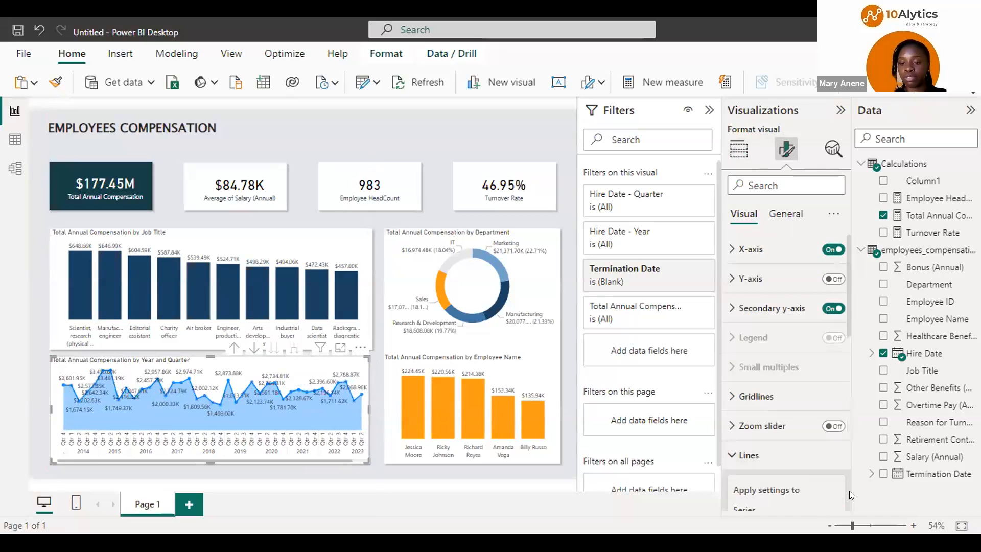
{"action": "scroll", "coordinate": [848, 503], "scroll_direction": "down", "scroll_amount": 2}
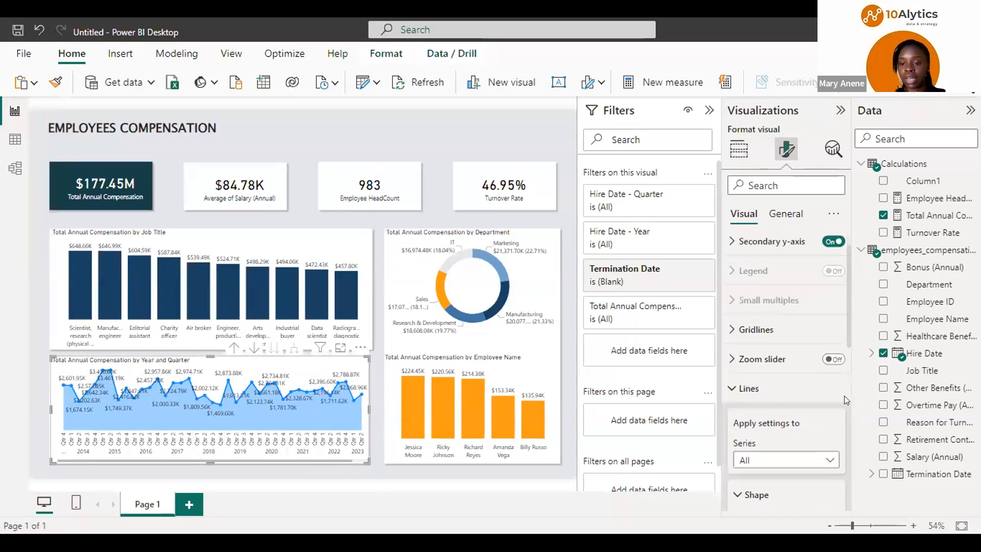
{"action": "scroll", "coordinate": [844, 395], "scroll_direction": "down", "scroll_amount": 4}
{"action": "scroll", "coordinate": [807, 444], "scroll_direction": "down", "scroll_amount": 4}
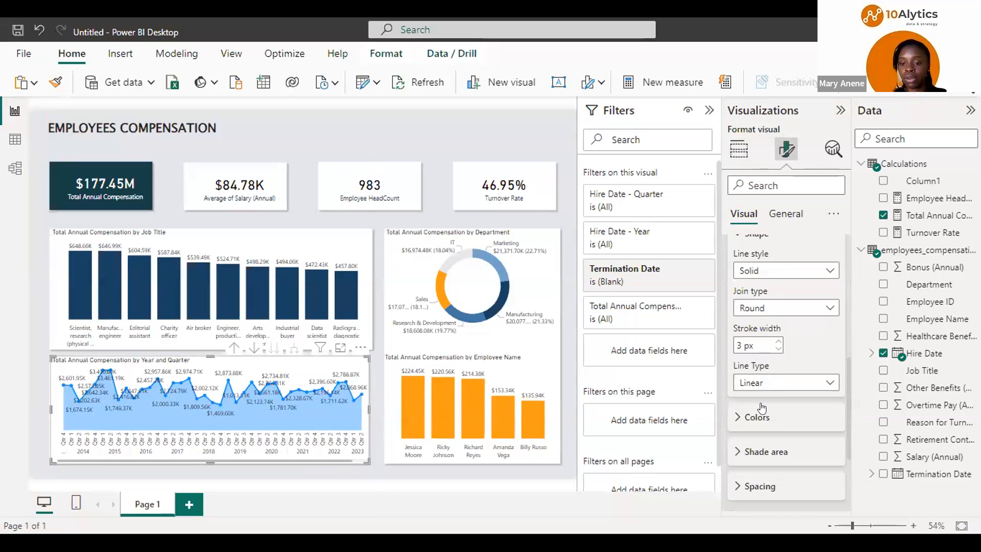
{"action": "left_click", "coordinate": [758, 411]}
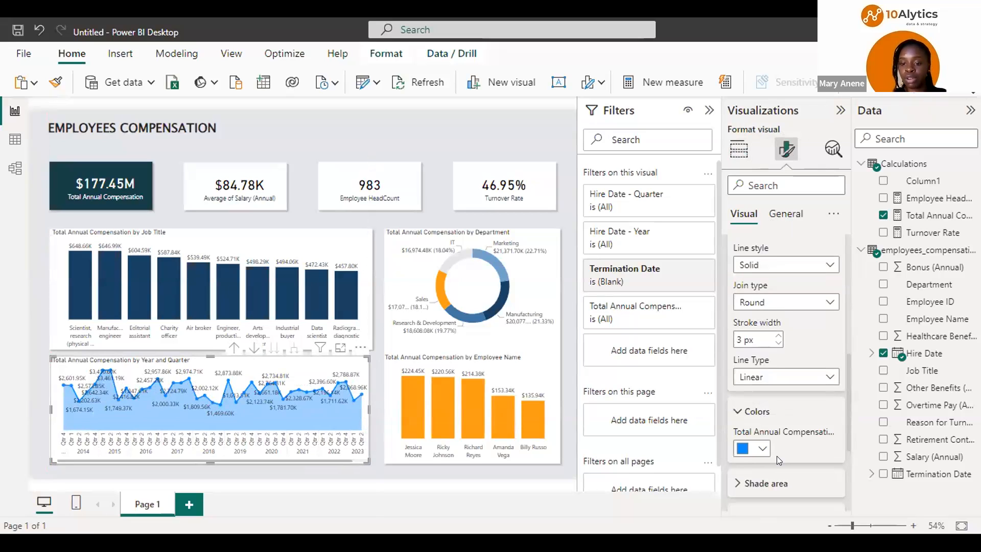
{"action": "left_click", "coordinate": [751, 448]}
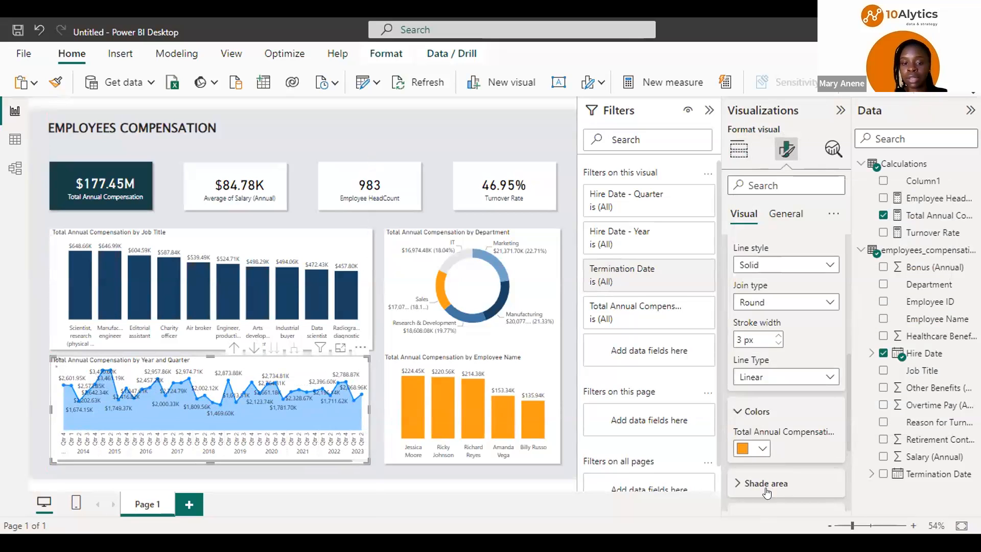
Set the area chart's shade area transparency to 80%
{"action": "left_click", "coordinate": [766, 483]}
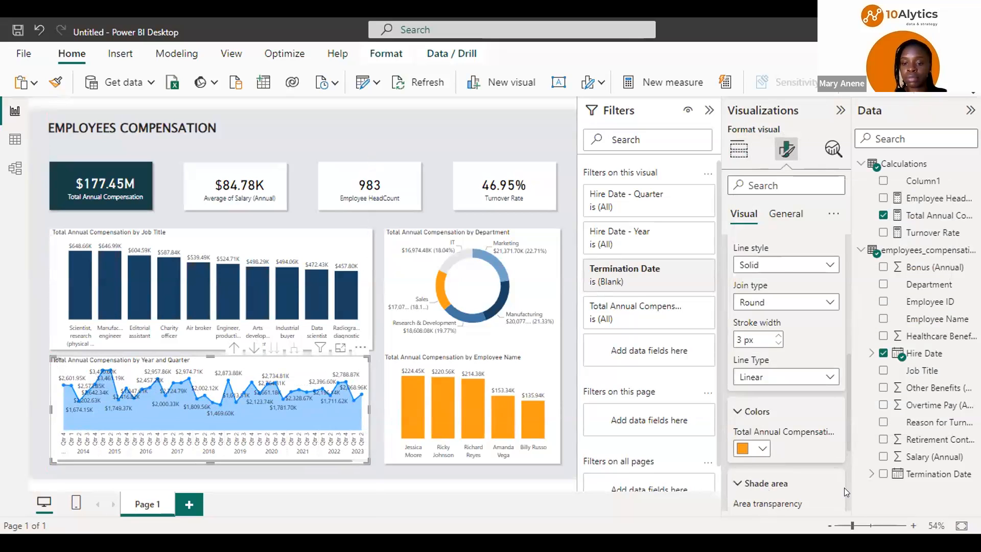
{"action": "scroll", "coordinate": [843, 487], "scroll_direction": "down", "scroll_amount": 4}
{"action": "left_click_drag", "start_coordinate": [810, 314], "coordinate": [822, 317]}
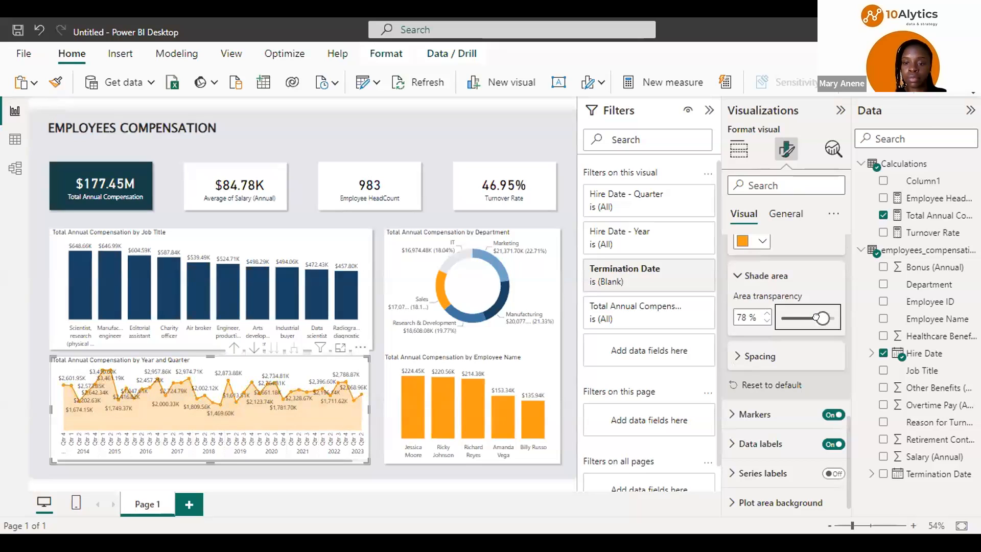
{"action": "left_click", "coordinate": [763, 313]}
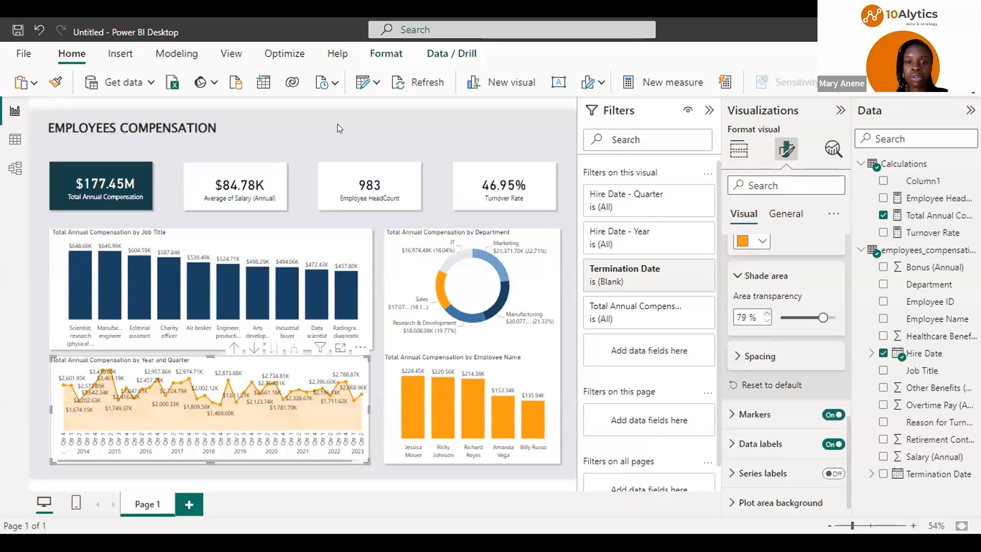
{"action": "key", "text": "Up"}
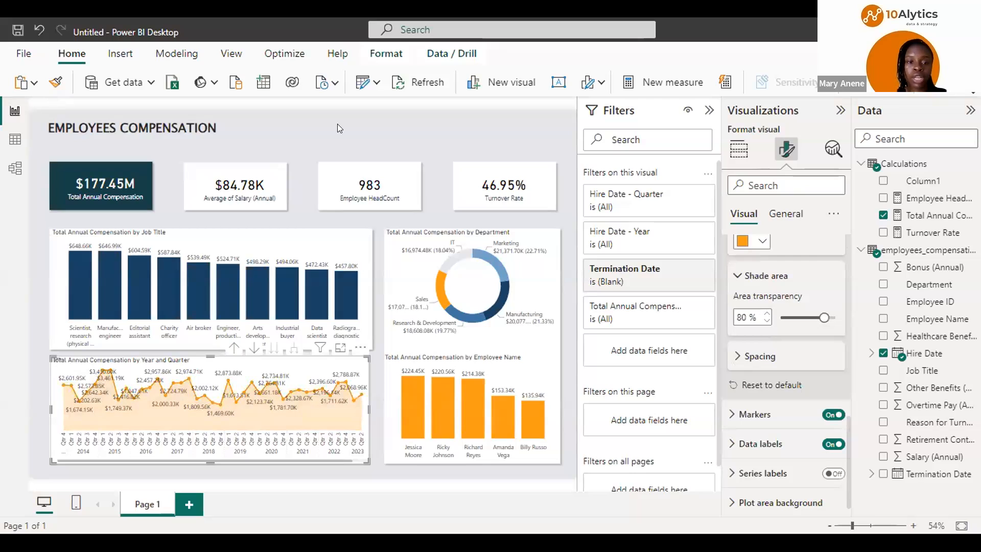
Add a slicer for Hire Date, sized to fit the header area above the Turnover Rate card
{"action": "left_click", "coordinate": [476, 126]}
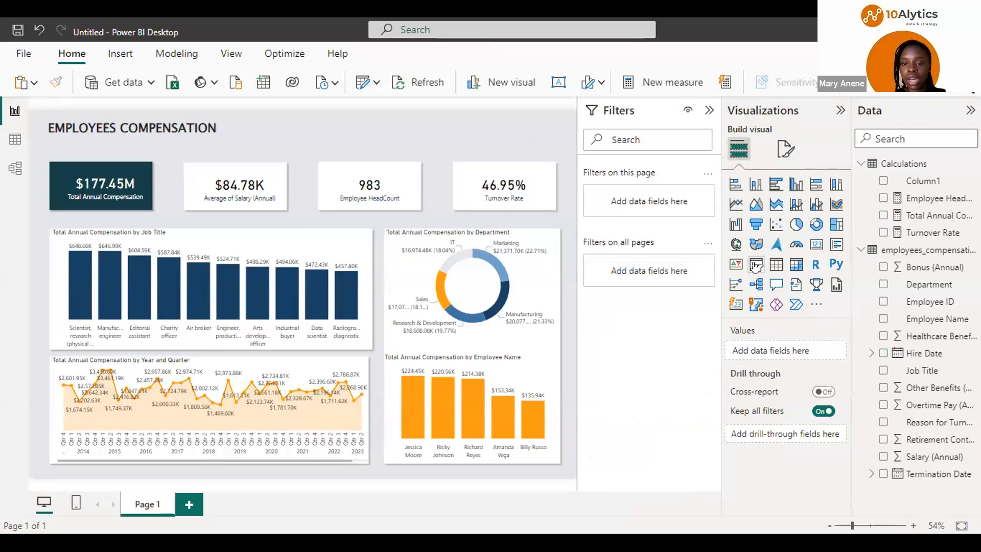
{"action": "left_click_drag", "start_coordinate": [181, 156], "coordinate": [534, 126]}
{"action": "left_click_drag", "start_coordinate": [533, 173], "coordinate": [534, 172]}
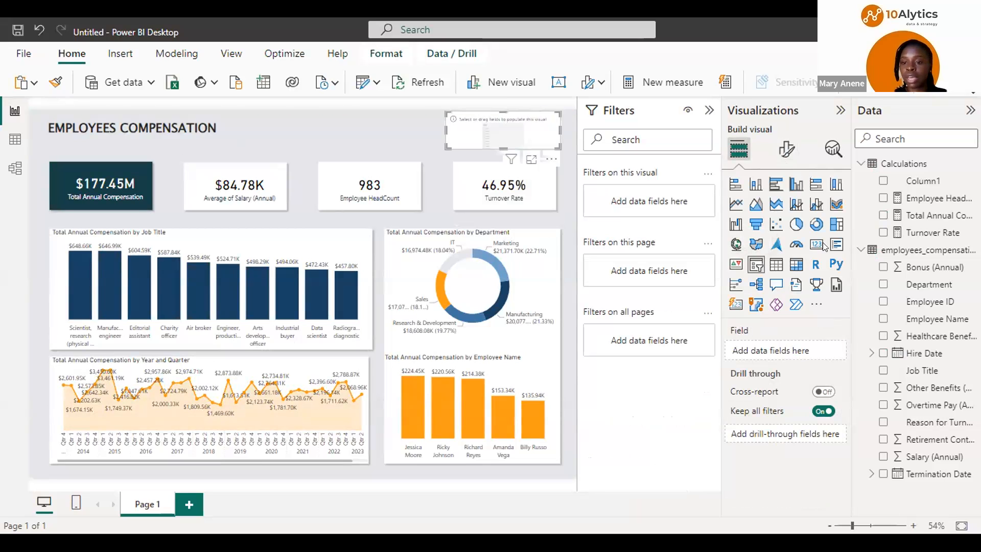
{"action": "left_click", "coordinate": [882, 355]}
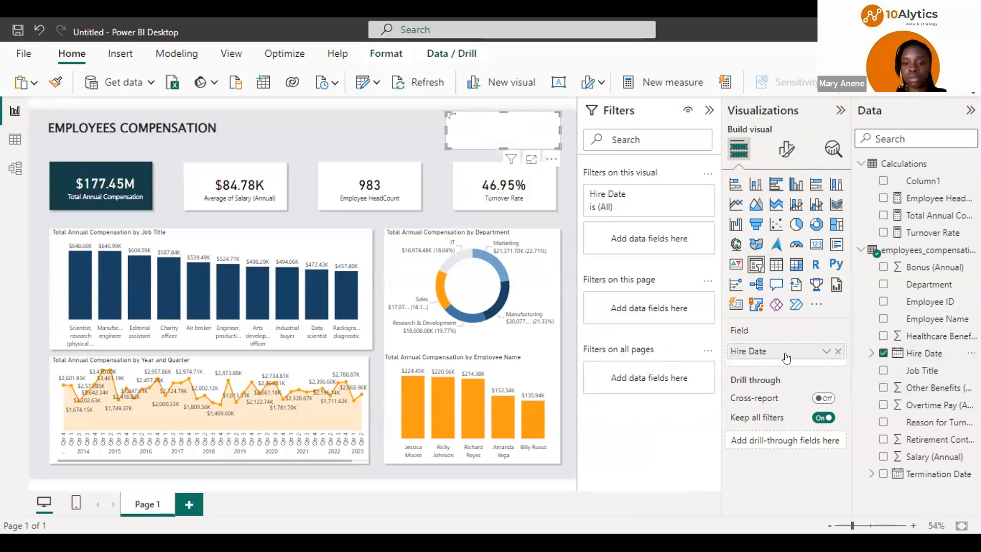
Set the Hire Date slicer's style to Dropdown
{"action": "left_click", "coordinate": [787, 150]}
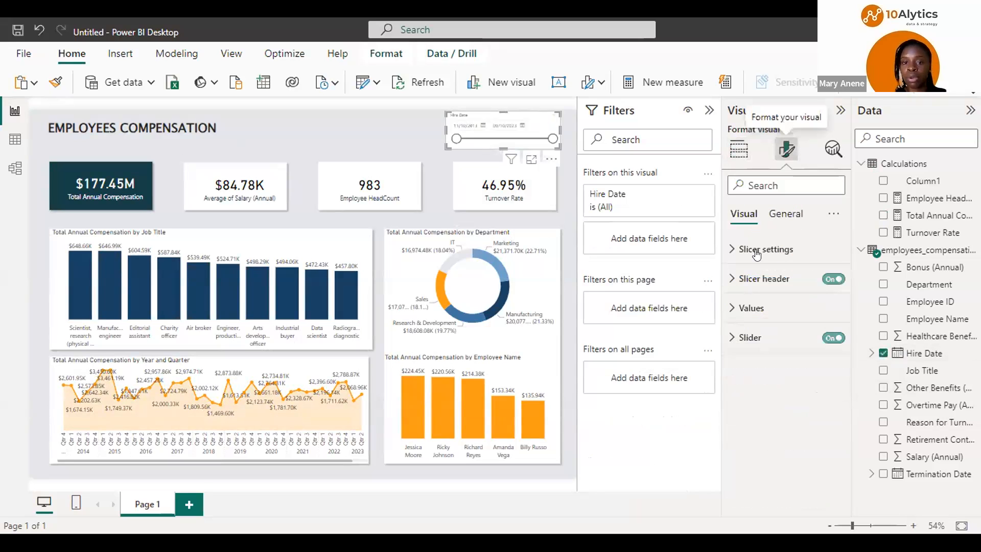
{"action": "left_click", "coordinate": [825, 322]}
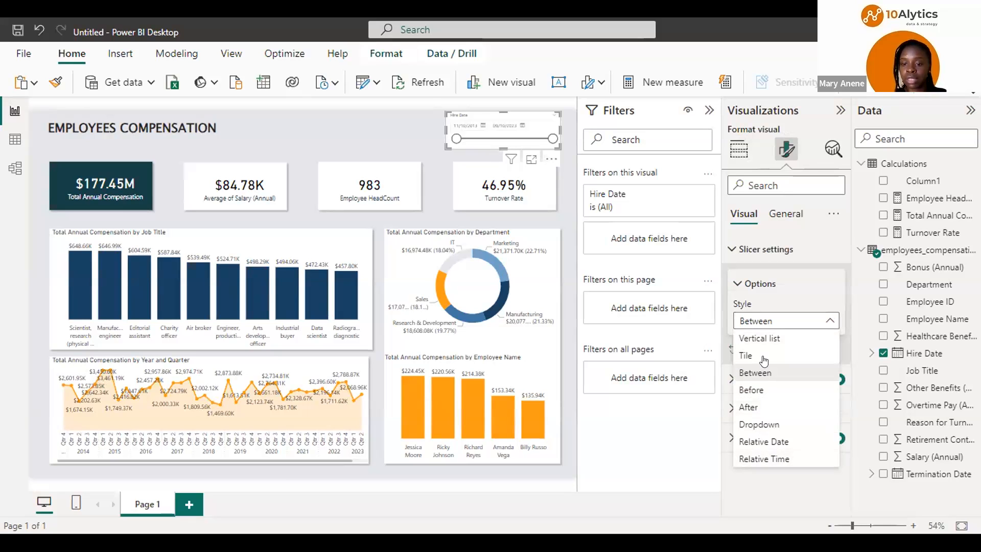
{"action": "left_click", "coordinate": [762, 426]}
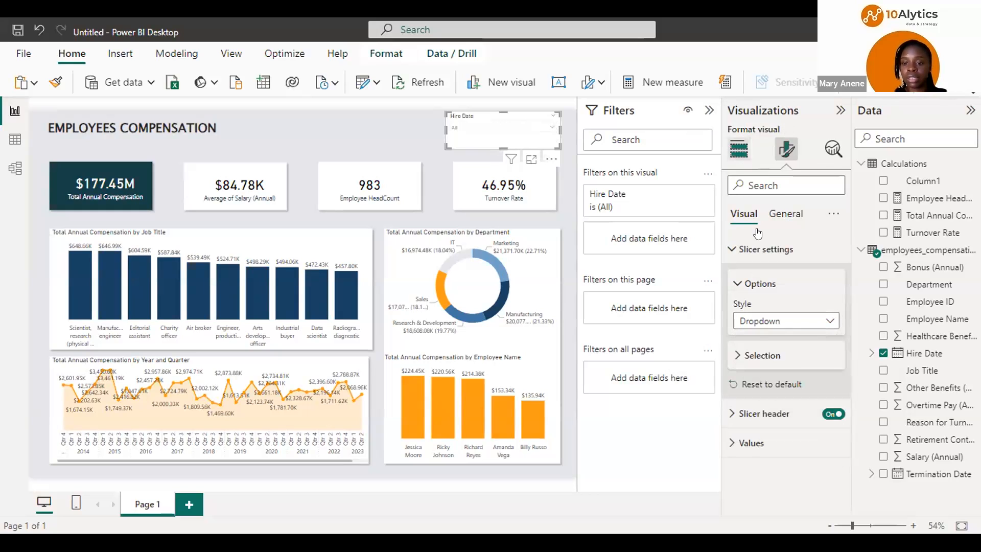
Try to switch the slicer's Hire Date field to Date Hierarchy and strip its Day, Month and Quarter levels
{"action": "left_click", "coordinate": [740, 154]}
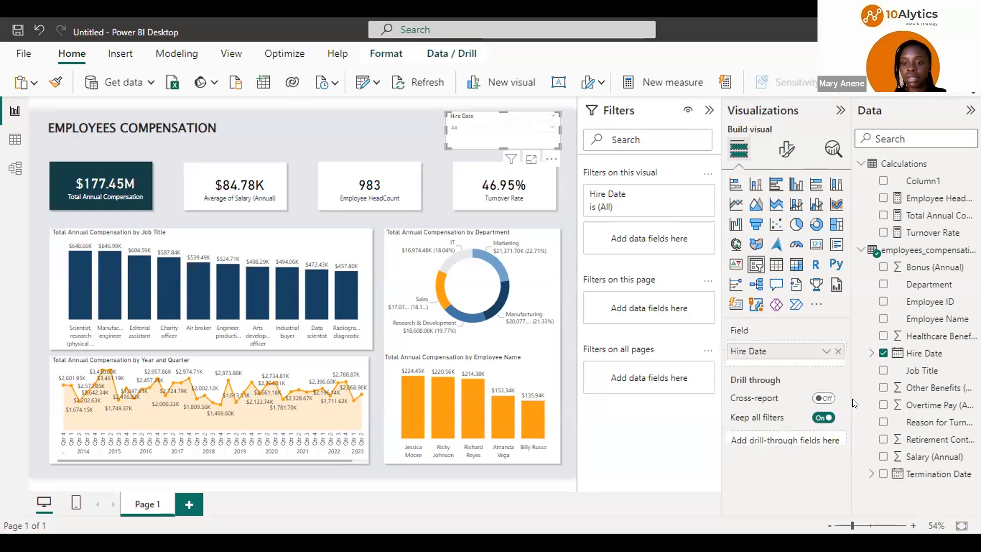
{"action": "left_click", "coordinate": [823, 350]}
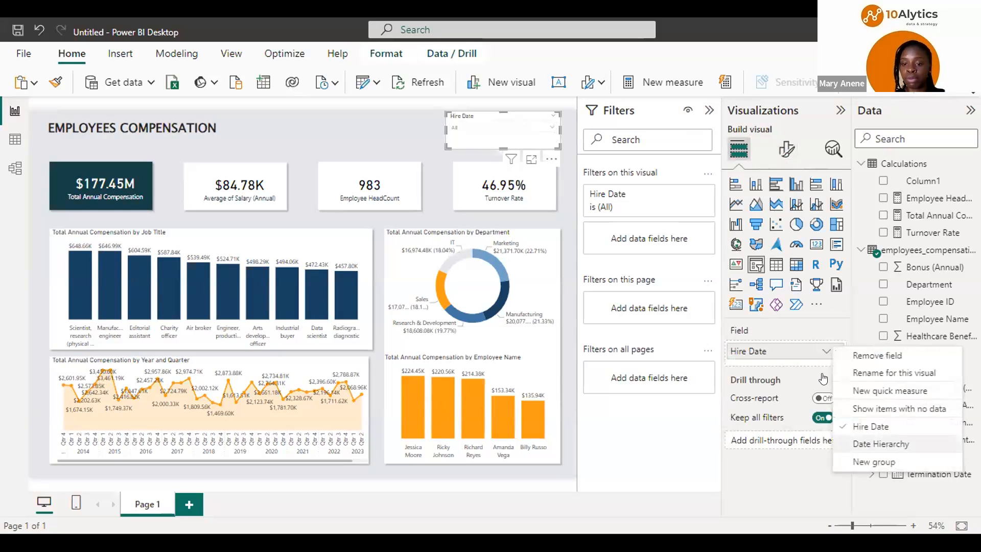
{"action": "left_click", "coordinate": [880, 444]}
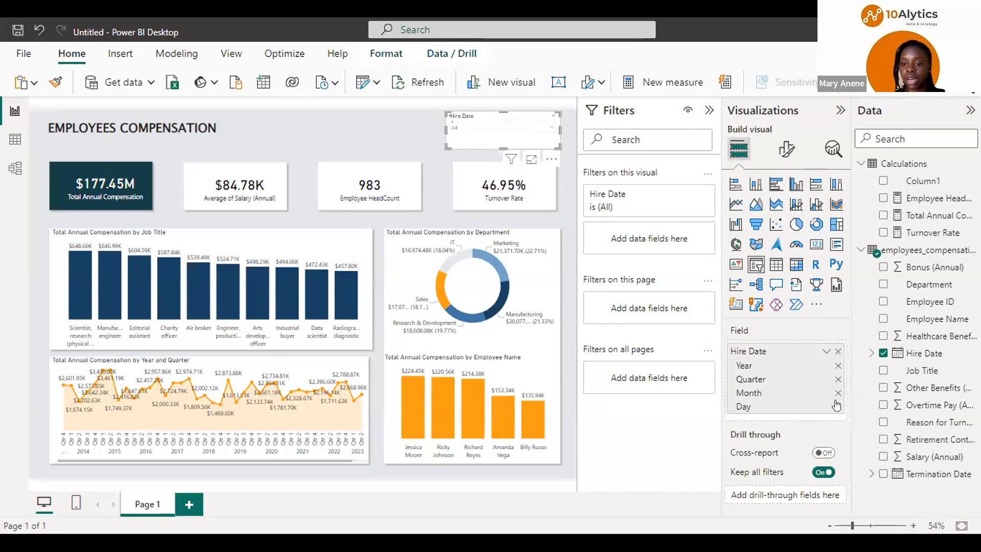
{"action": "left_click", "coordinate": [838, 406]}
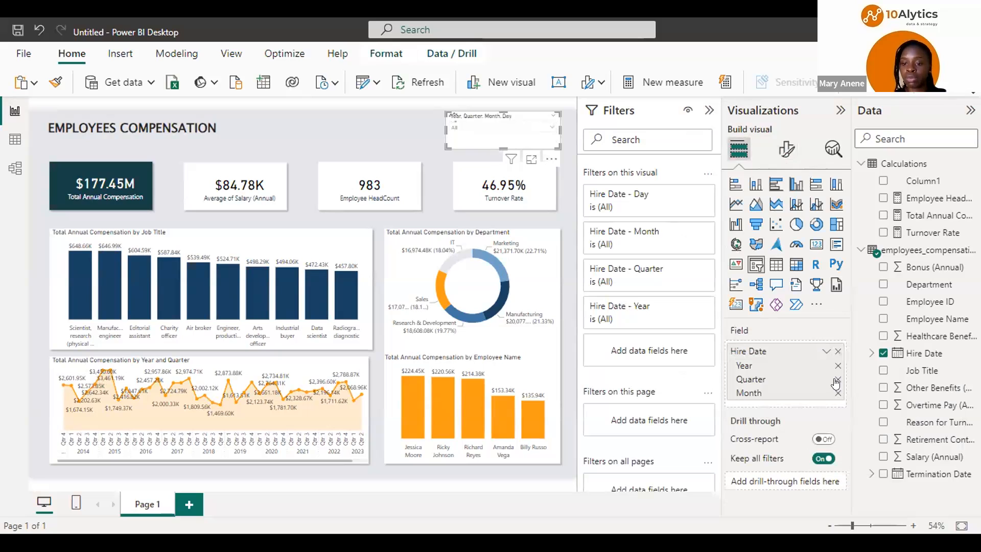
{"action": "left_click", "coordinate": [838, 393]}
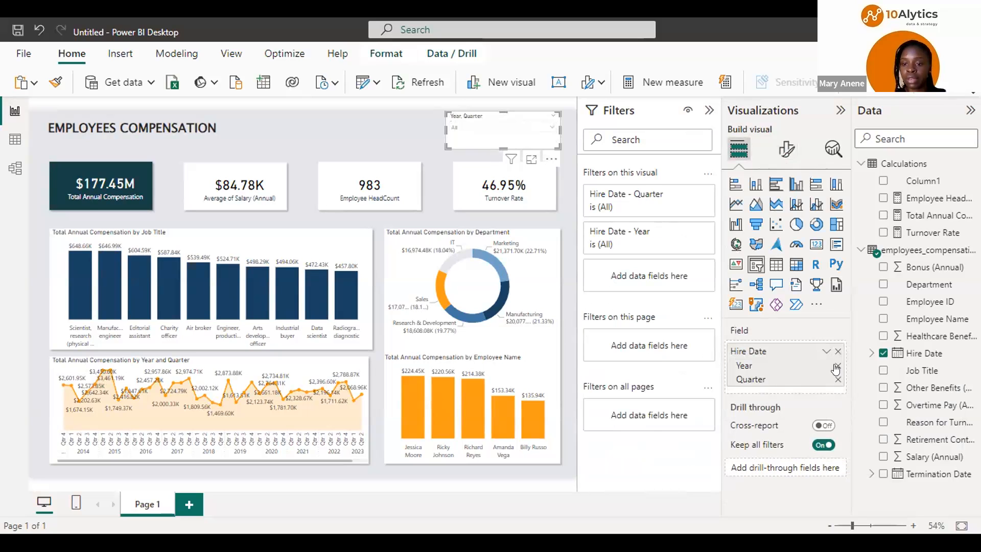
{"action": "left_click", "coordinate": [837, 379]}
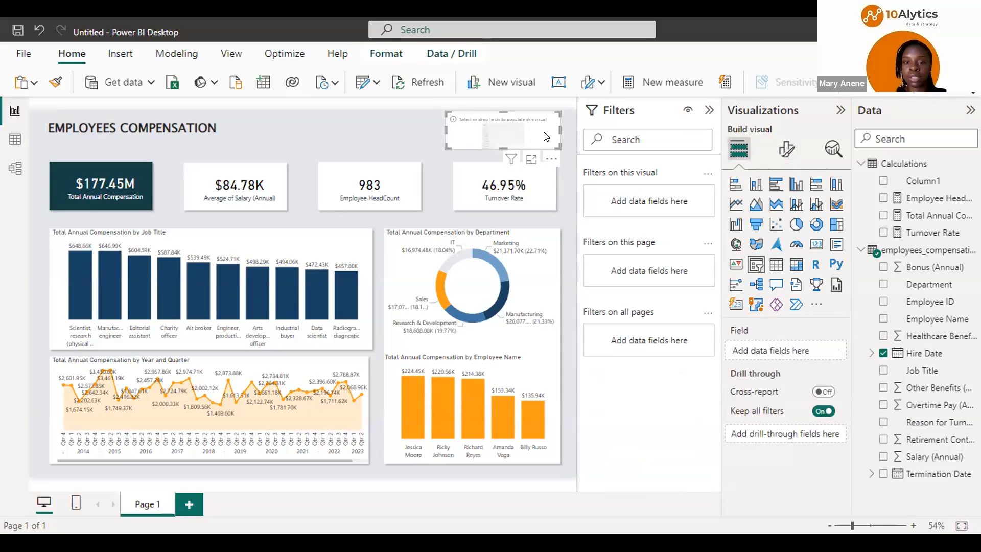
Use Hire Date as the slicer's field in Date Hierarchy form, removing Day, Month and Quarter so only Year is kept
{"action": "left_click_drag", "start_coordinate": [923, 354], "coordinate": [797, 350]}
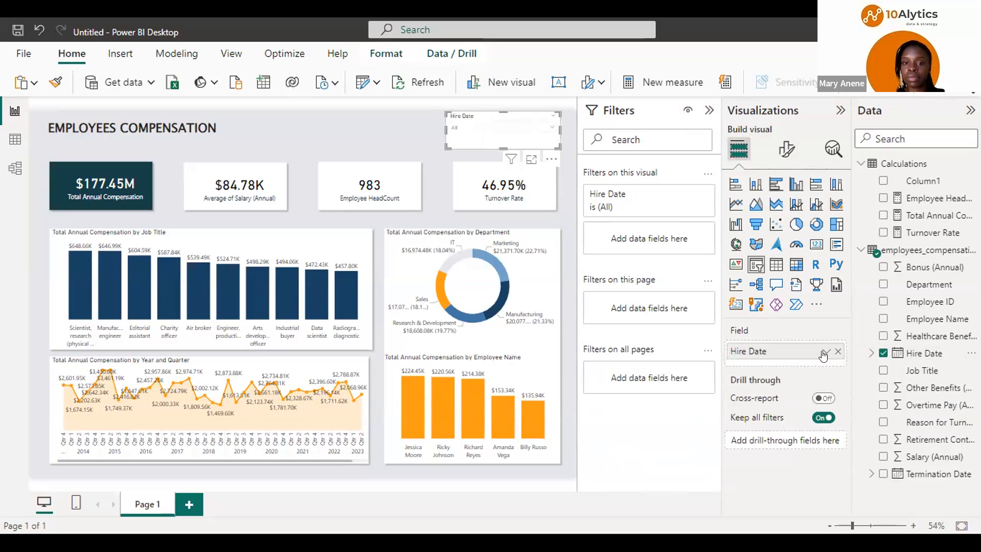
{"action": "left_click", "coordinate": [822, 352]}
{"action": "left_click", "coordinate": [865, 442]}
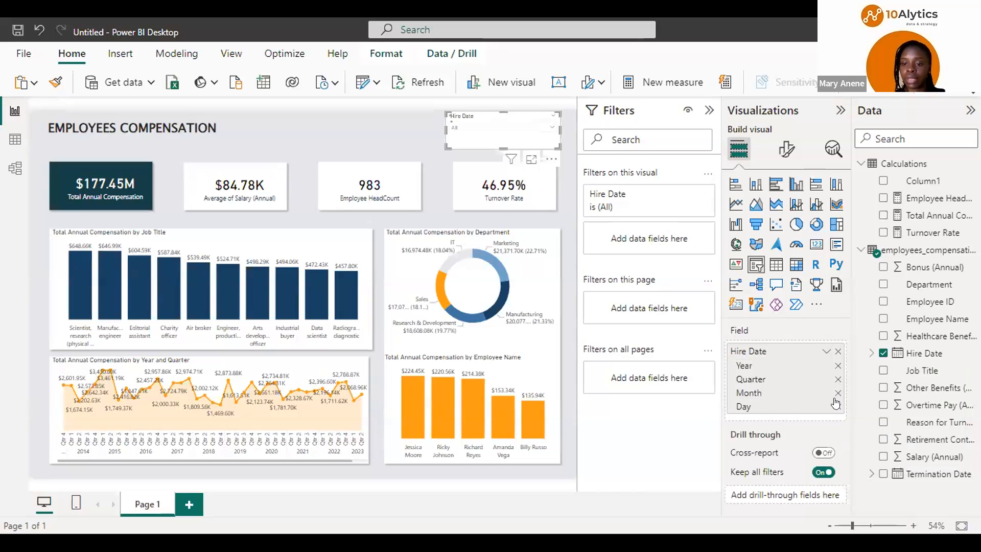
{"action": "left_click", "coordinate": [837, 406]}
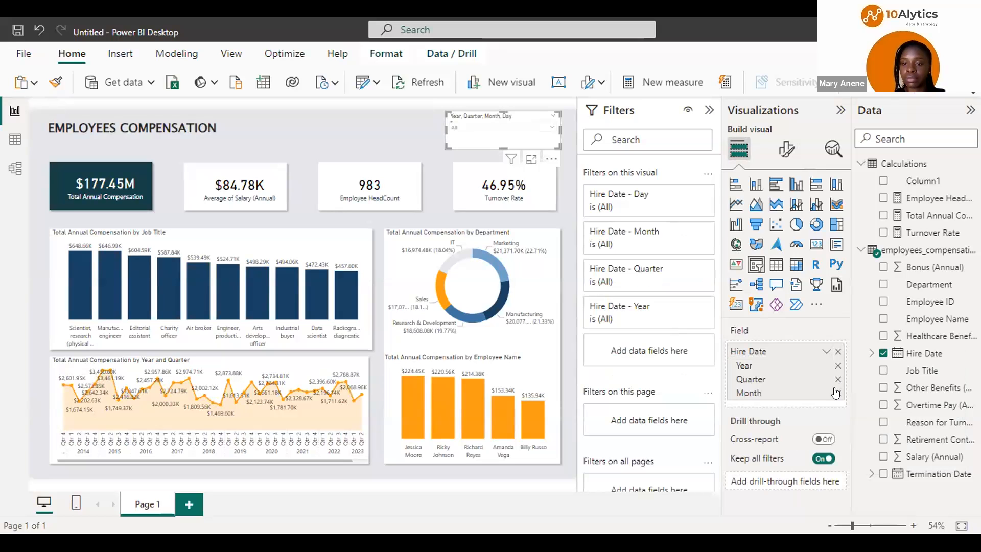
{"action": "left_click", "coordinate": [838, 392]}
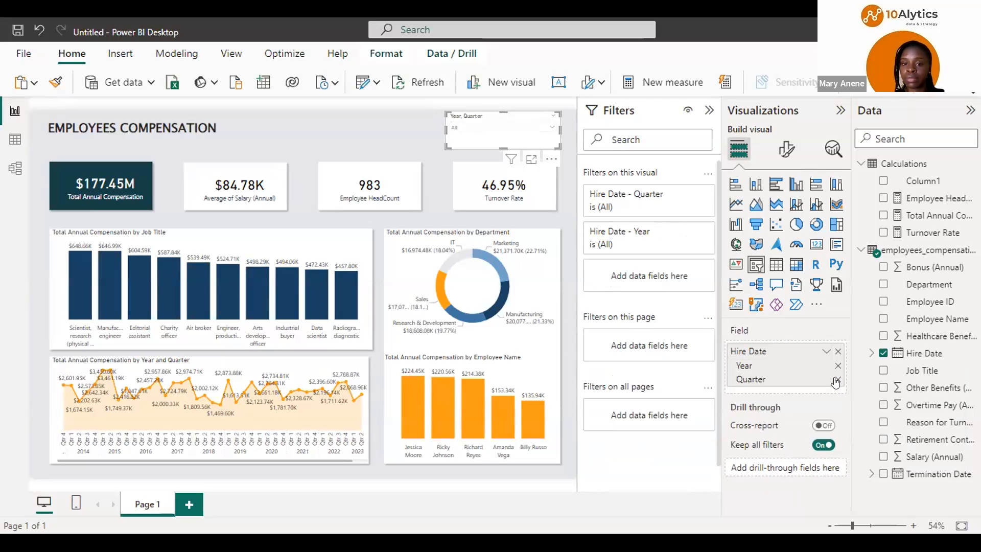
{"action": "left_click", "coordinate": [836, 380]}
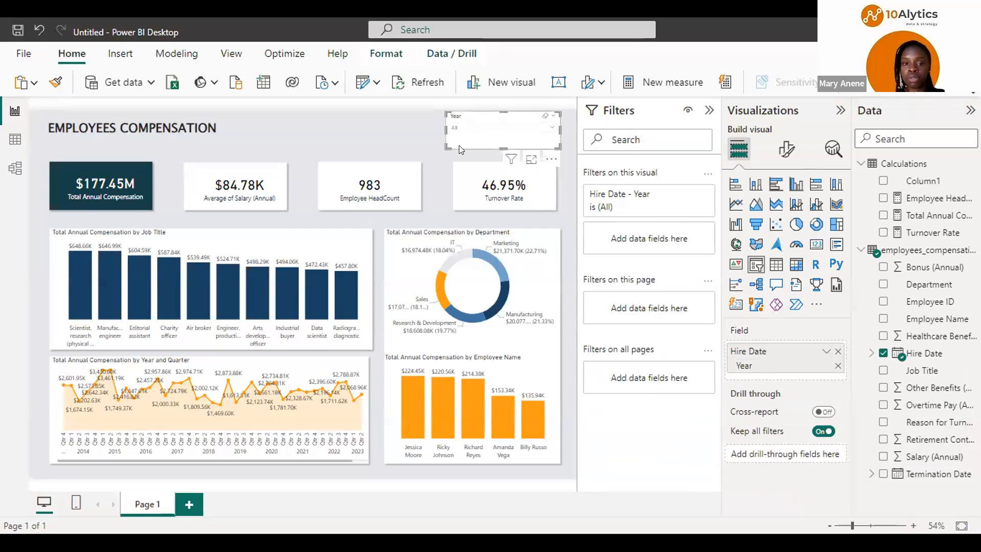
Try out the Year slicer by filtering the dashboard to 2023, and switch the selection to 2018
{"action": "left_click", "coordinate": [551, 129]}
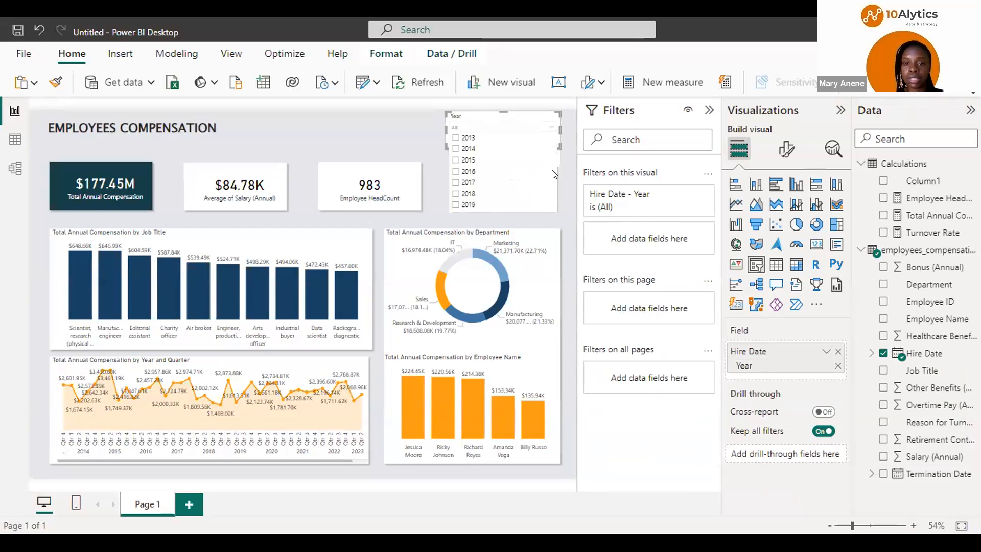
{"action": "scroll", "coordinate": [460, 204], "scroll_direction": "down", "scroll_amount": 2}
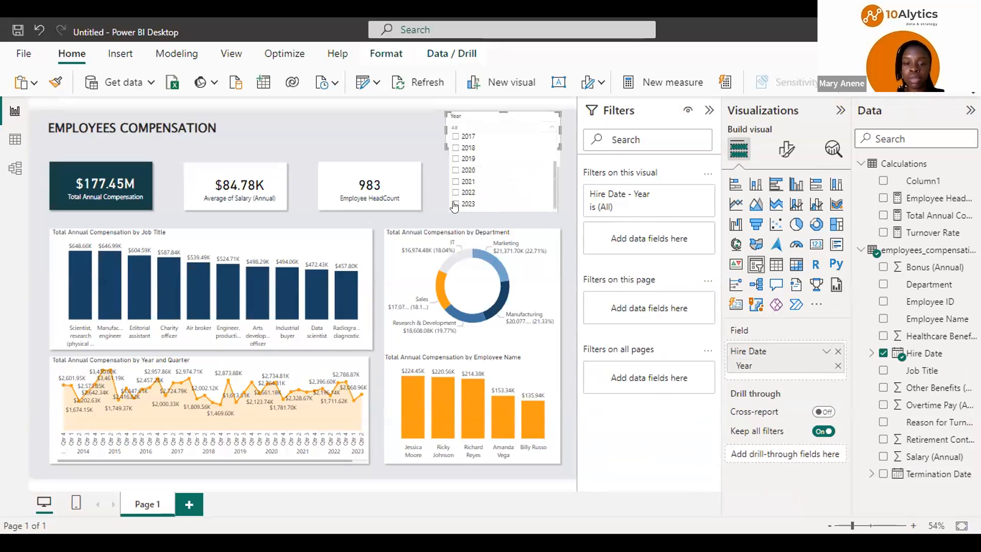
{"action": "left_click", "coordinate": [453, 204]}
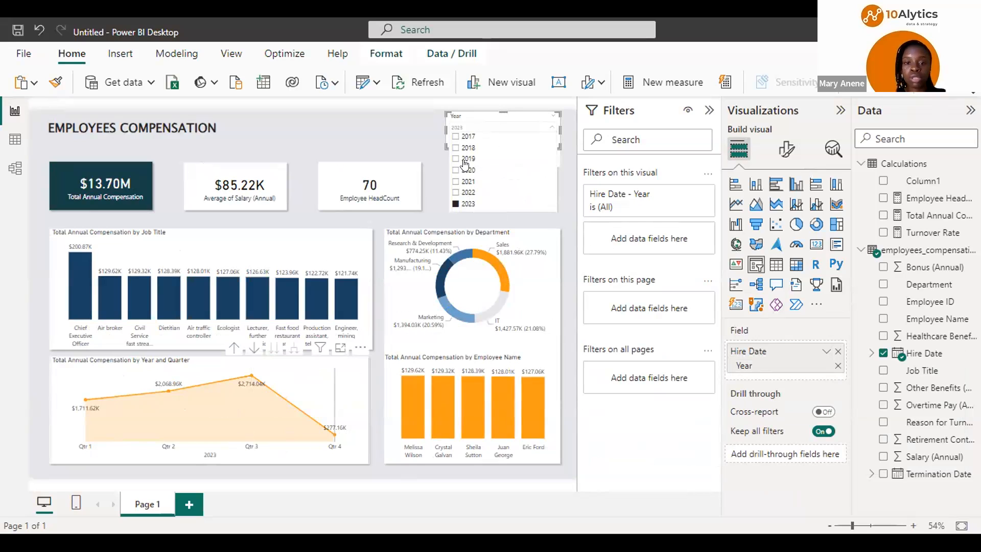
{"action": "left_click", "coordinate": [453, 149]}
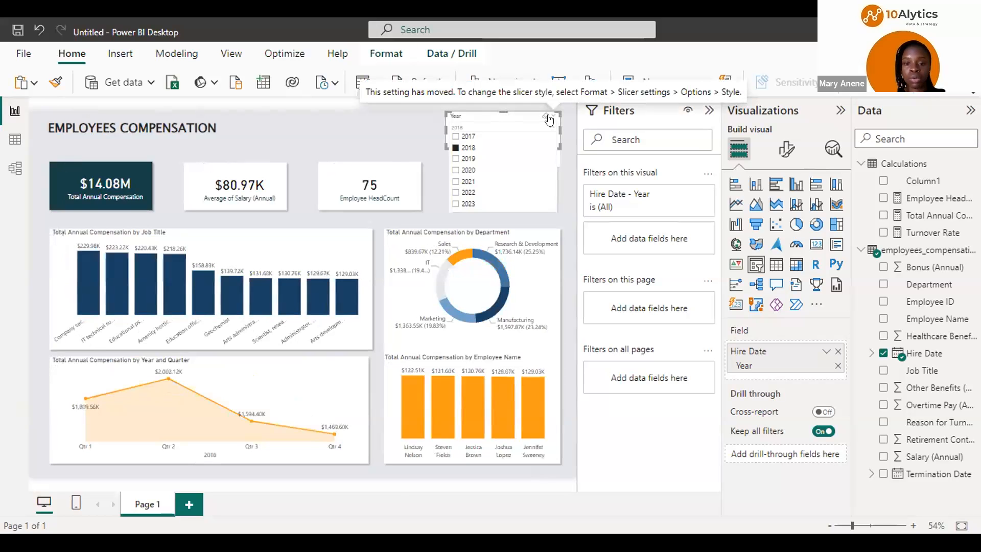
{"action": "left_click", "coordinate": [547, 118]}
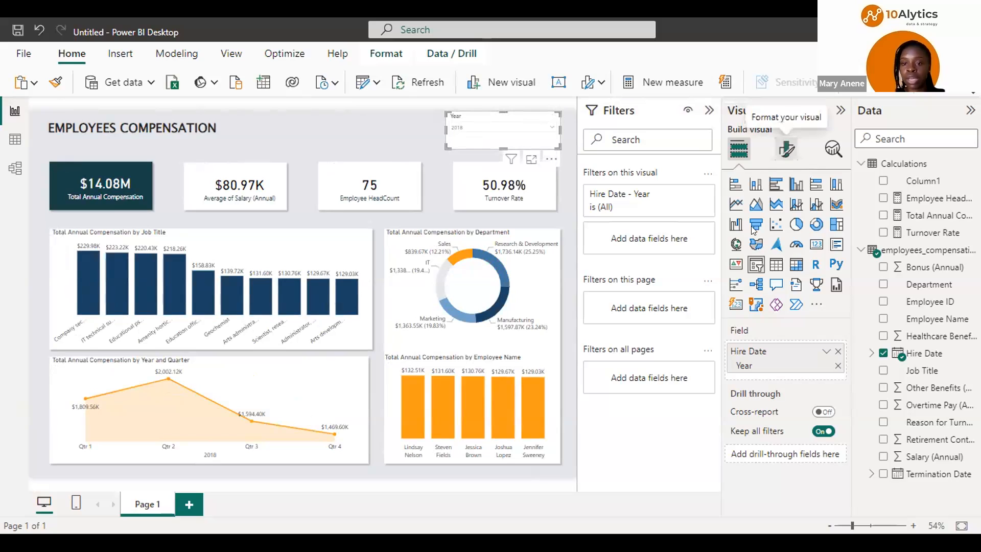
Set the font color of the Year slicer's header text to the recently used light grey
{"action": "left_click", "coordinate": [784, 149]}
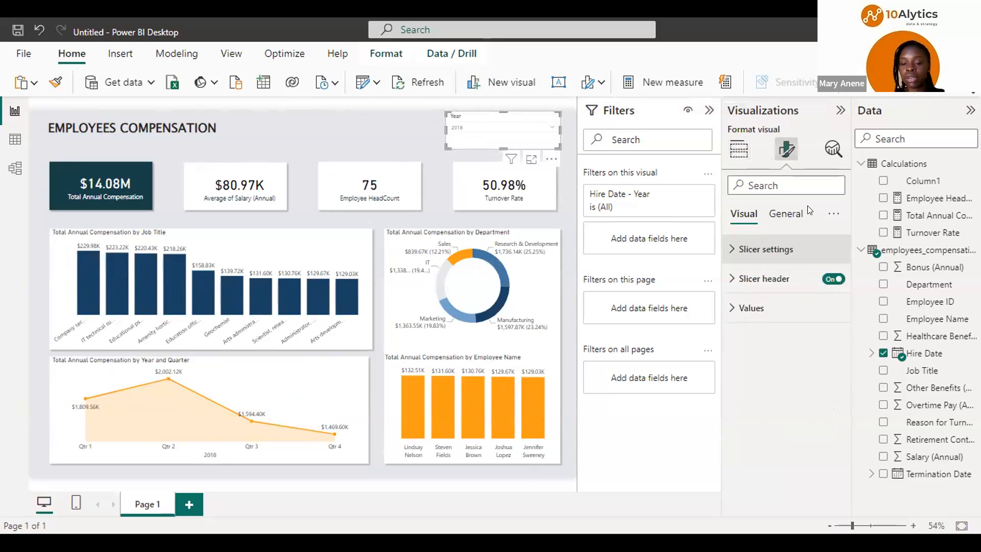
{"action": "left_click", "coordinate": [733, 278]}
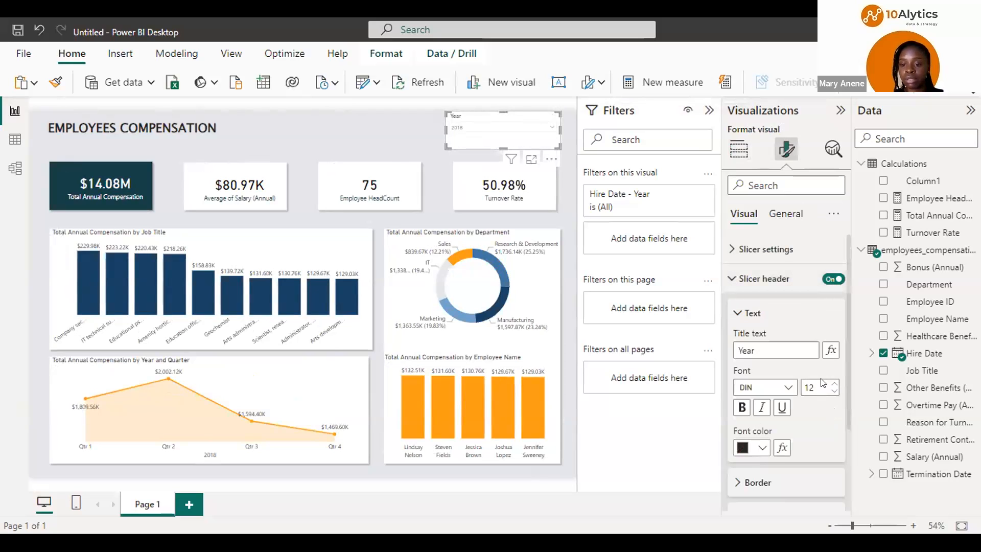
{"action": "left_click", "coordinate": [832, 382]}
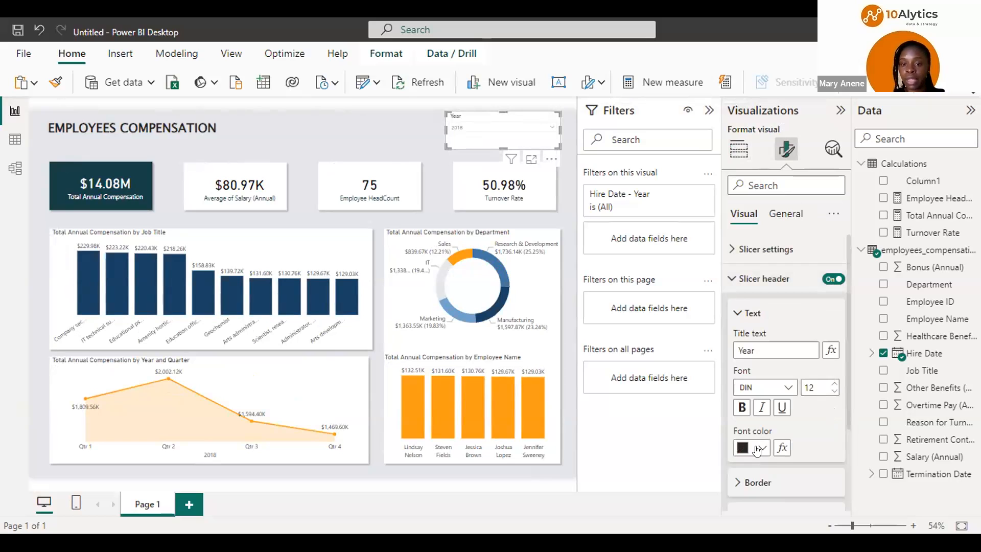
{"action": "left_click", "coordinate": [761, 448]}
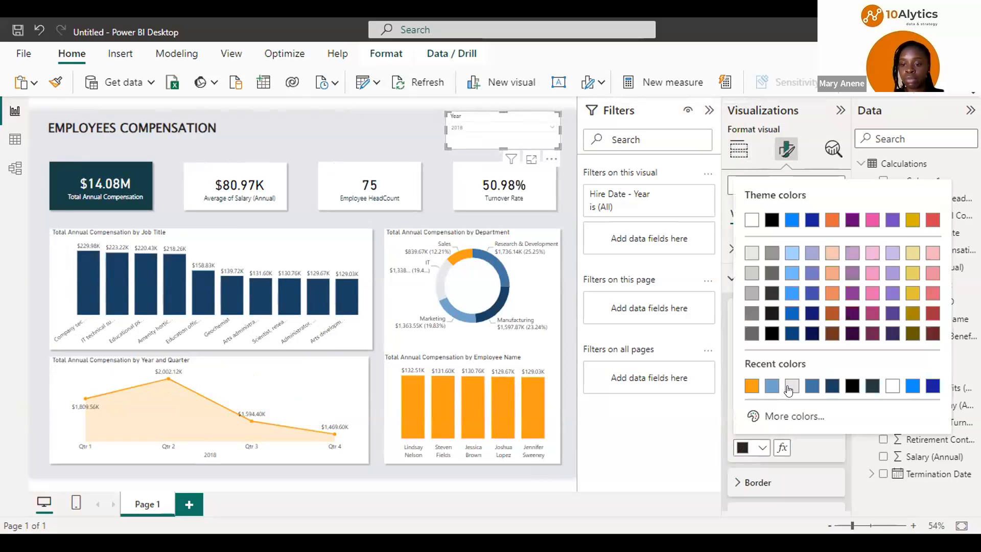
{"action": "left_click", "coordinate": [790, 387]}
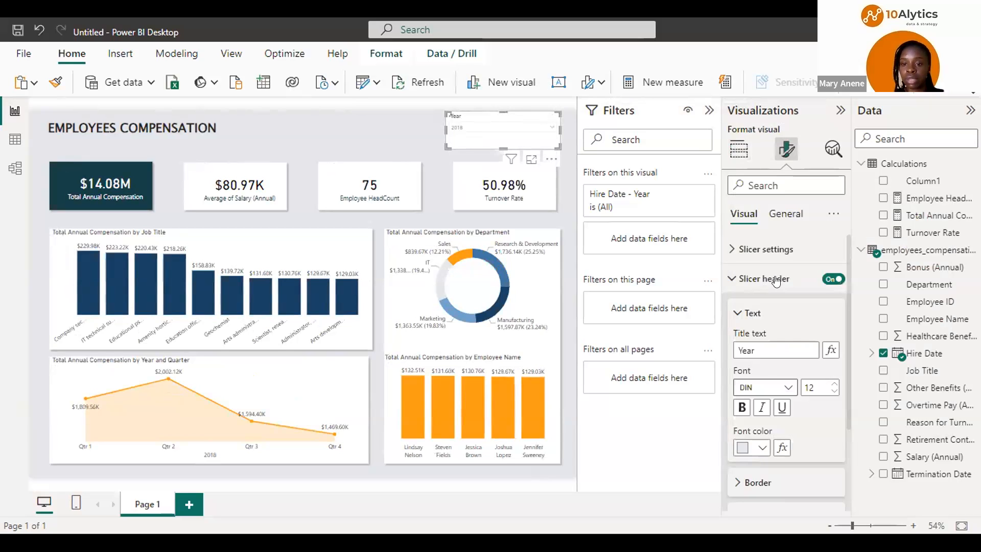
{"action": "left_click", "coordinate": [776, 280]}
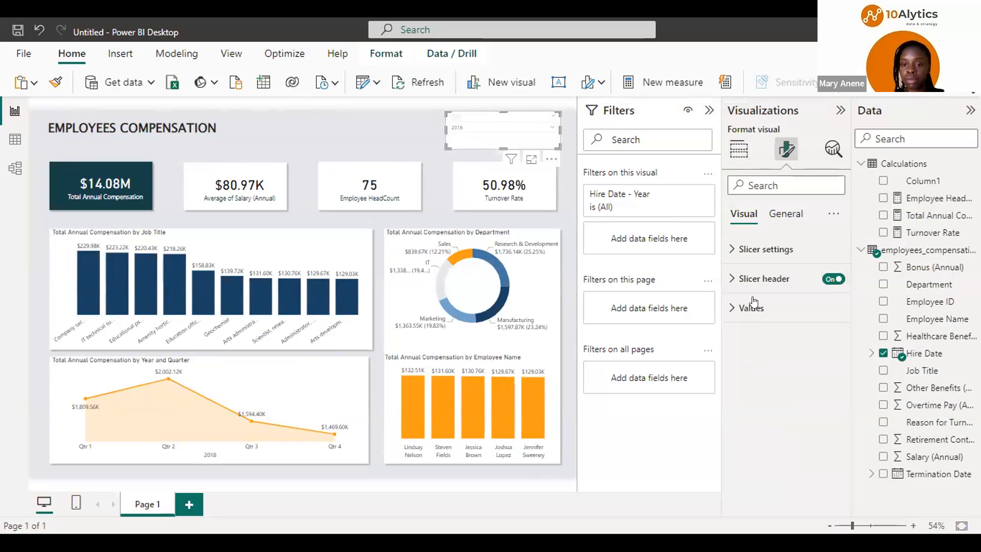
Set the font color of the Year slicer's values to the recently used light grey
{"action": "left_click", "coordinate": [752, 306]}
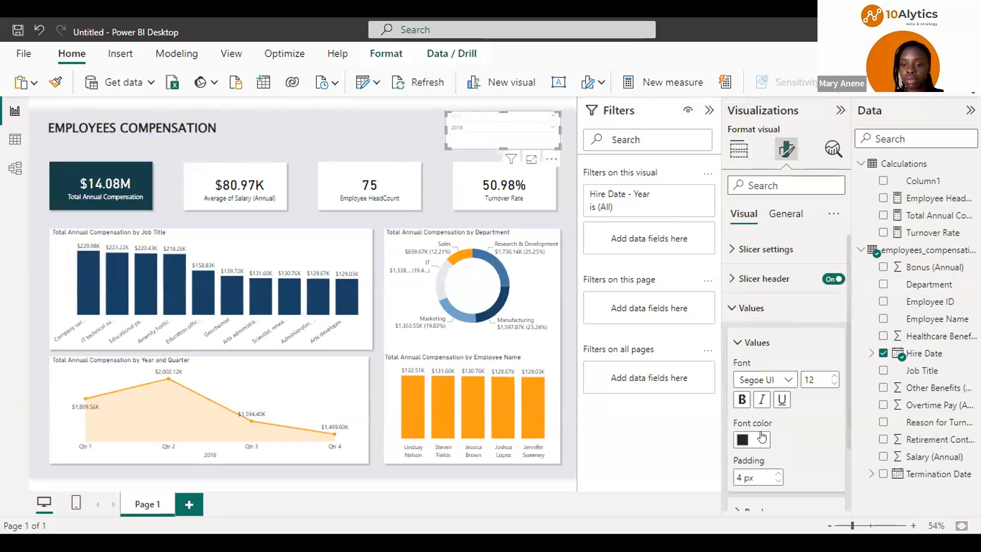
{"action": "left_click", "coordinate": [761, 439]}
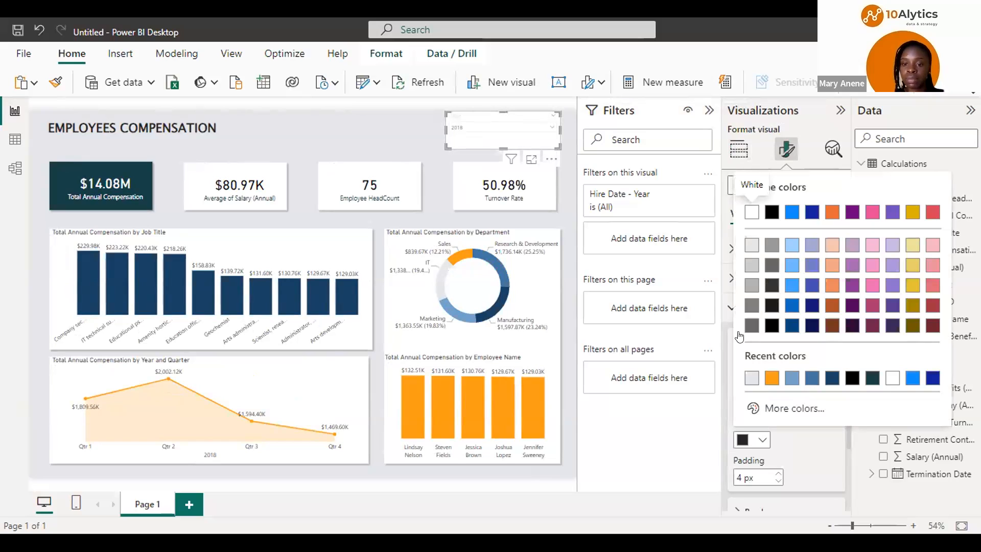
{"action": "left_click", "coordinate": [751, 378]}
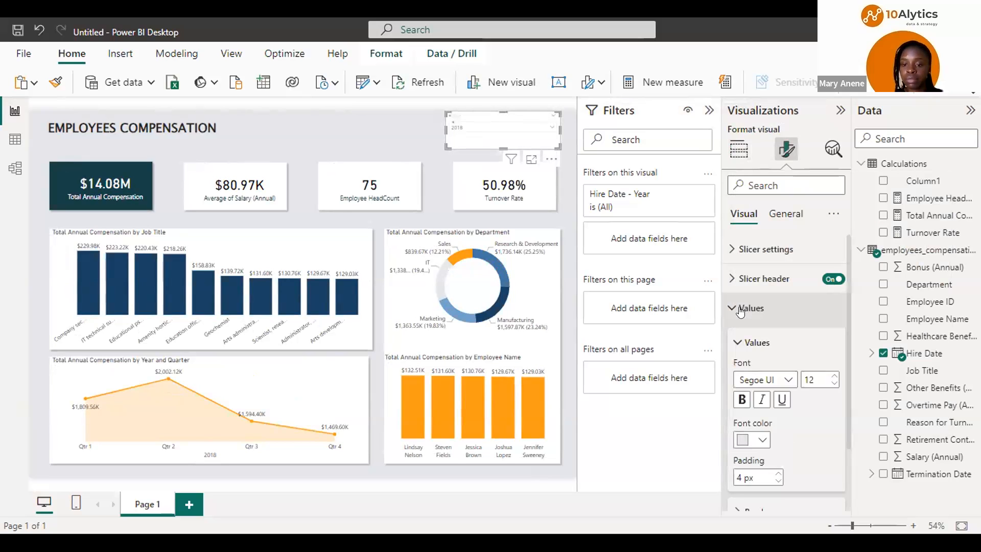
{"action": "left_click", "coordinate": [734, 307]}
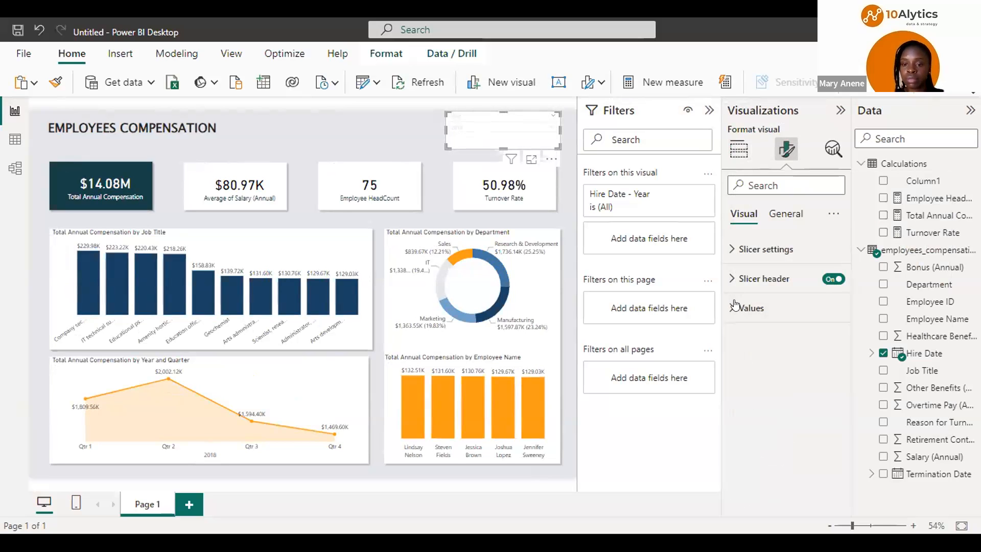
Fill the background of the Year slicer's values with the recently used dark teal
{"action": "left_click", "coordinate": [734, 306]}
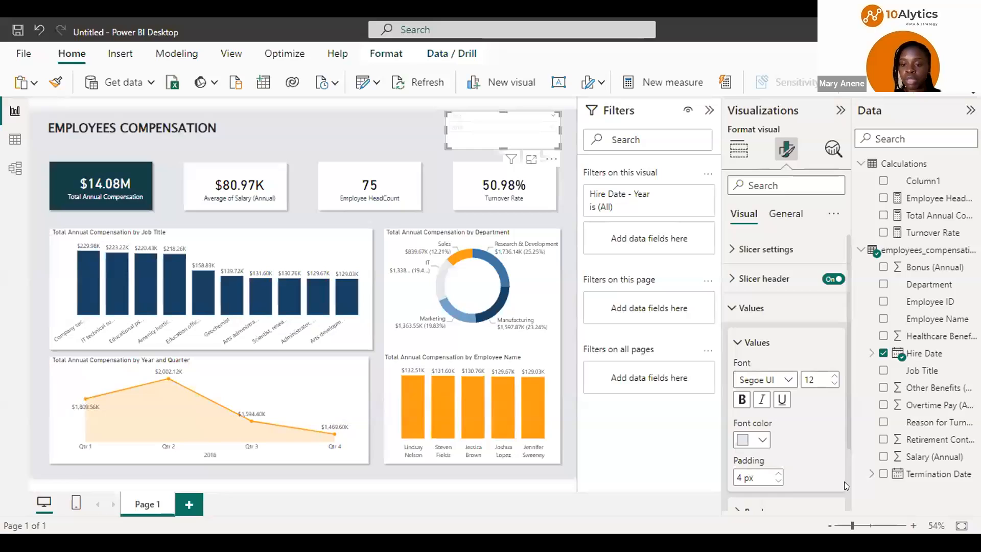
{"action": "scroll", "coordinate": [741, 447], "scroll_direction": "down", "scroll_amount": 2}
{"action": "left_click", "coordinate": [739, 469]}
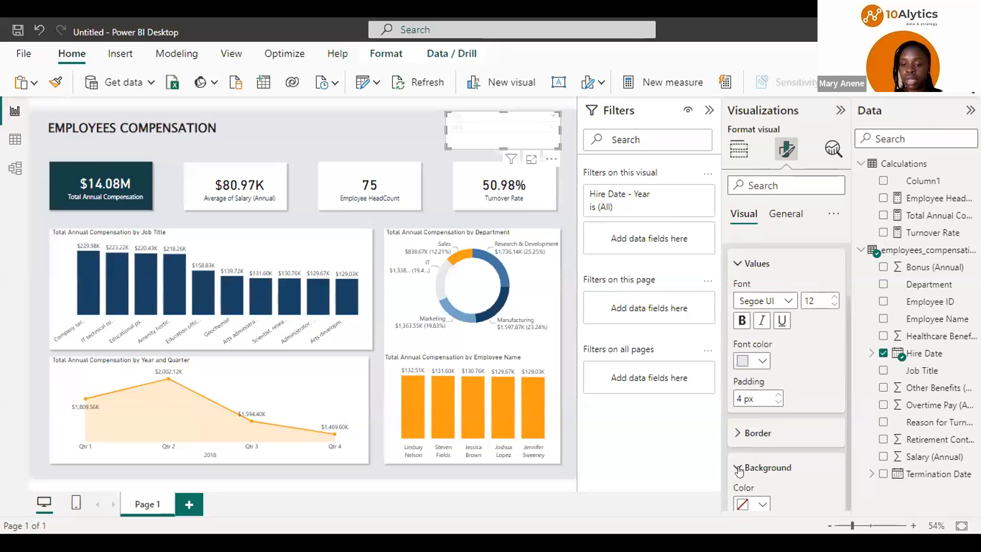
{"action": "left_click", "coordinate": [763, 506]}
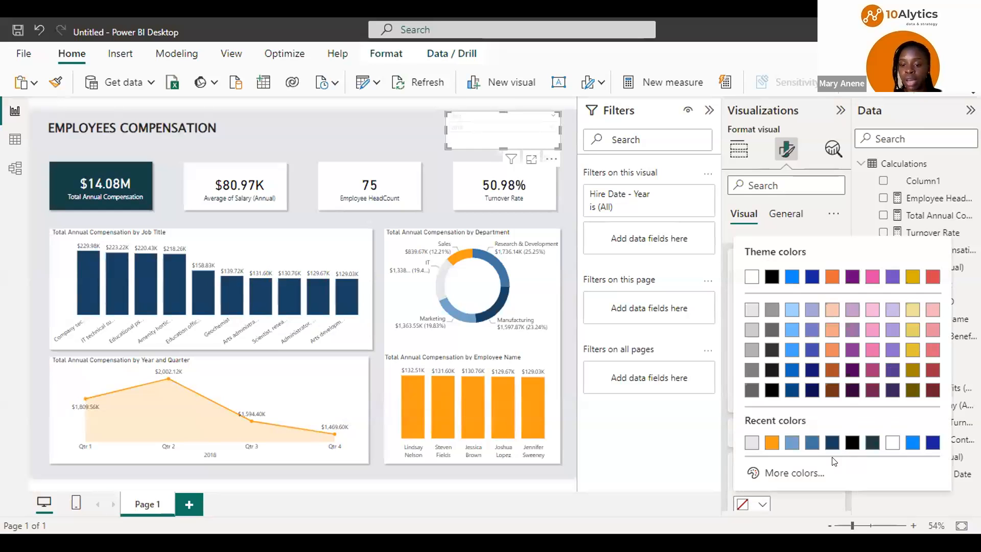
{"action": "left_click", "coordinate": [869, 442]}
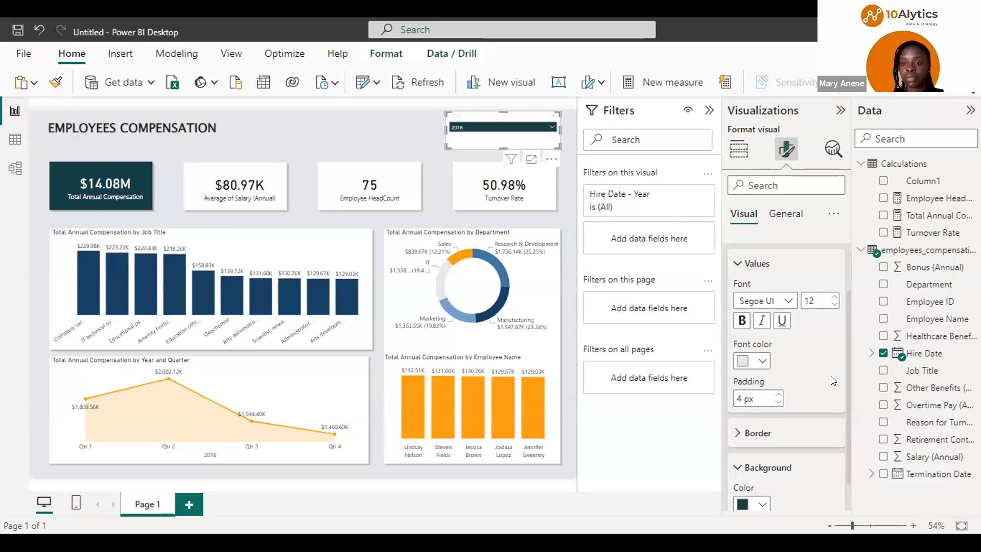
Set the Year slicer's overall background to dark teal and narrow the slicer to line up with the Turnover Rate card's left edge
{"action": "left_click", "coordinate": [789, 220]}
{"action": "left_click", "coordinate": [826, 309]}
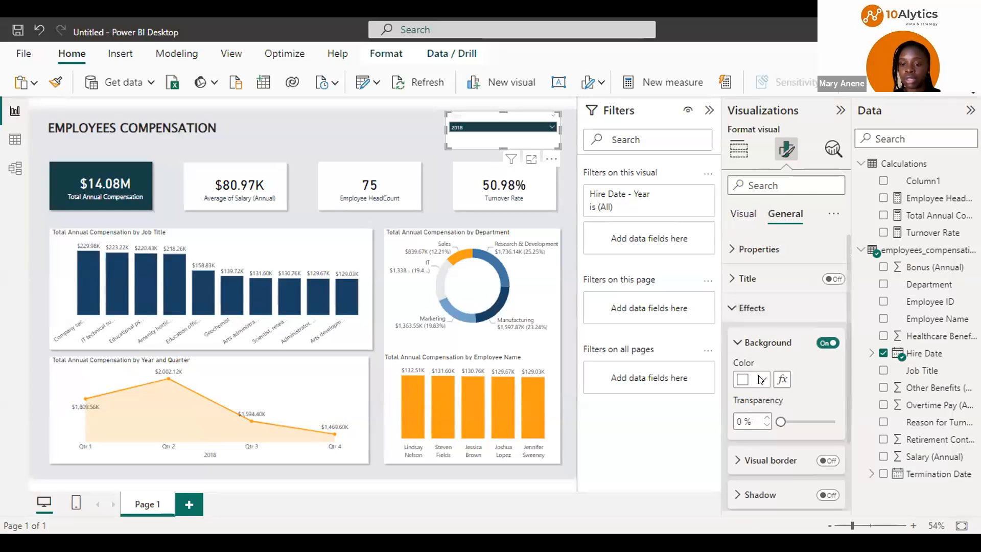
{"action": "left_click", "coordinate": [761, 379]}
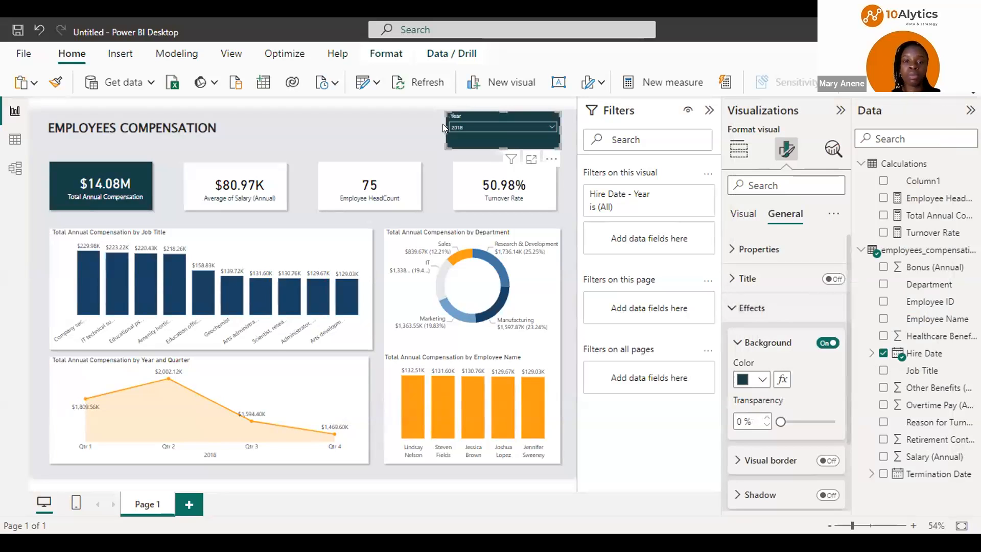
{"action": "left_click_drag", "start_coordinate": [461, 125], "coordinate": [450, 125]}
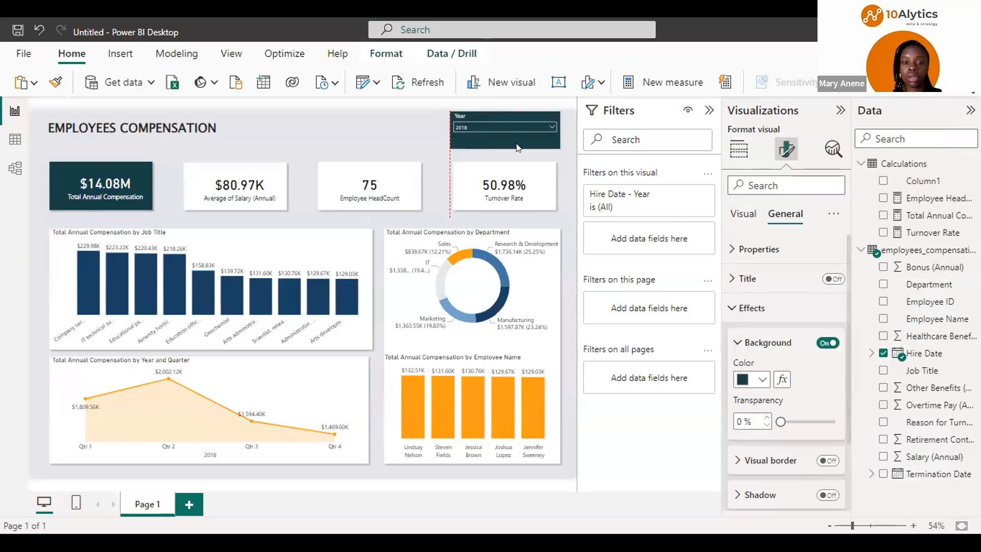
Set the line type of the Total Annual Compensation by Year and Quarter area chart to Smooth
{"action": "left_click", "coordinate": [337, 390]}
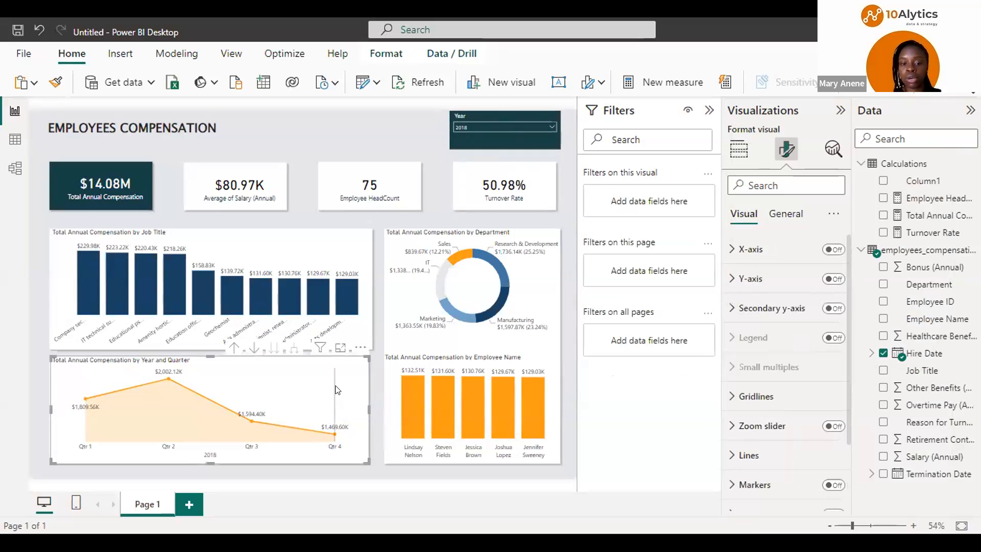
{"action": "left_click", "coordinate": [787, 214]}
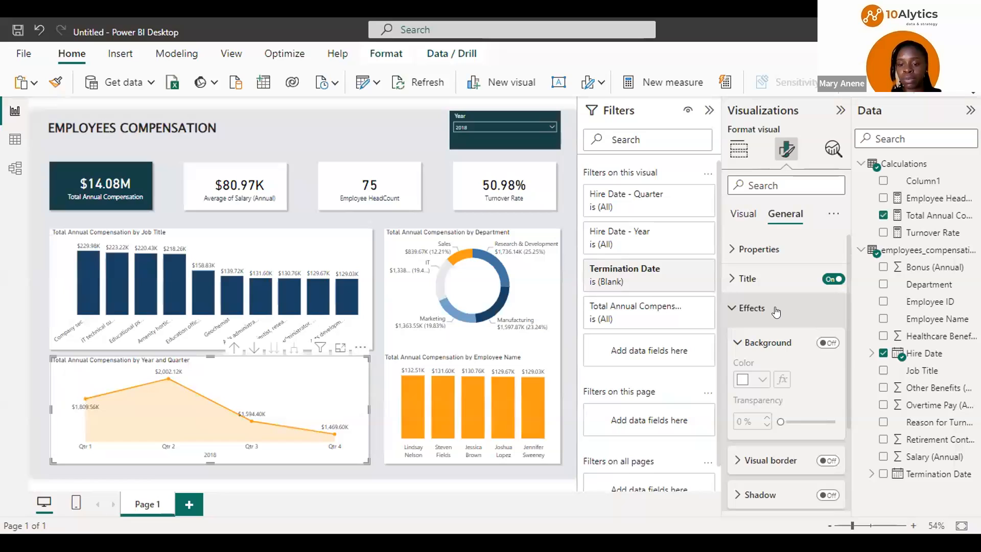
{"action": "left_click", "coordinate": [776, 310]}
{"action": "left_click", "coordinate": [752, 308]}
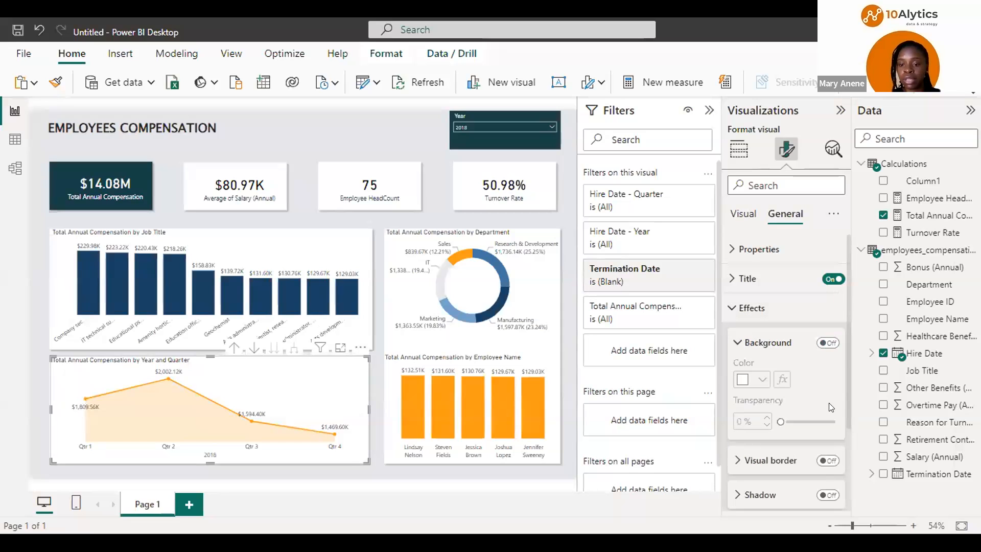
{"action": "scroll", "coordinate": [733, 381], "scroll_direction": "down", "scroll_amount": 3}
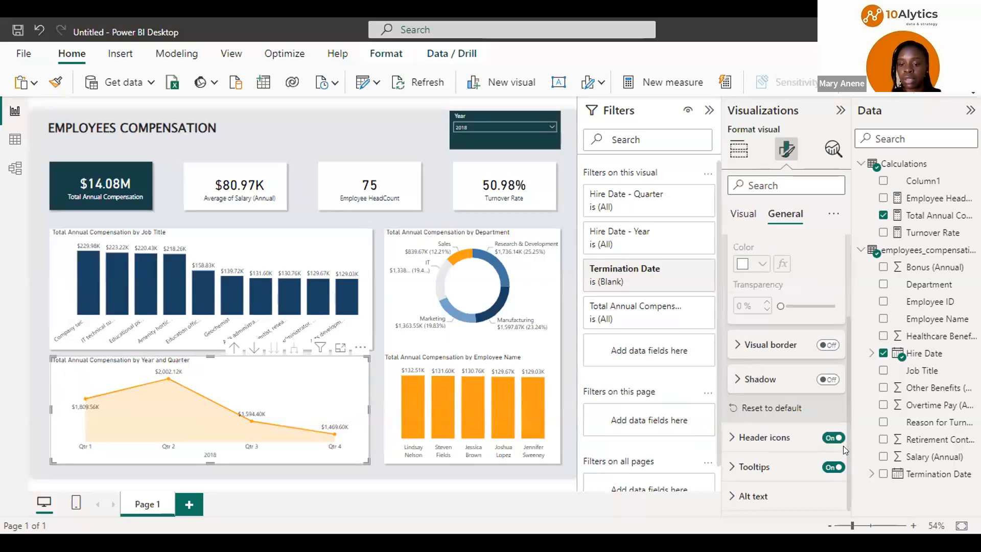
{"action": "scroll", "coordinate": [740, 314], "scroll_direction": "up", "scroll_amount": 3}
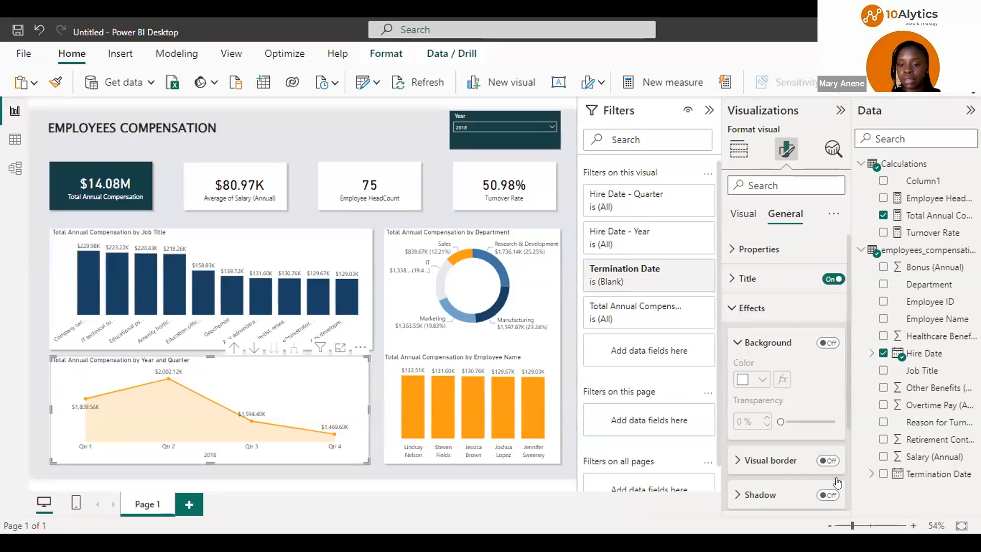
{"action": "scroll", "coordinate": [844, 345], "scroll_direction": "down", "scroll_amount": 3}
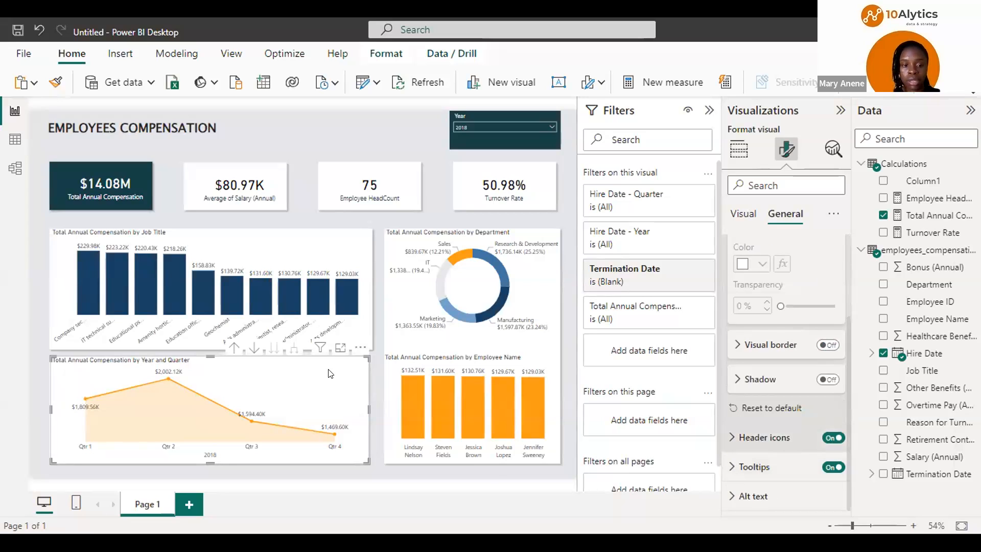
{"action": "left_click", "coordinate": [734, 218]}
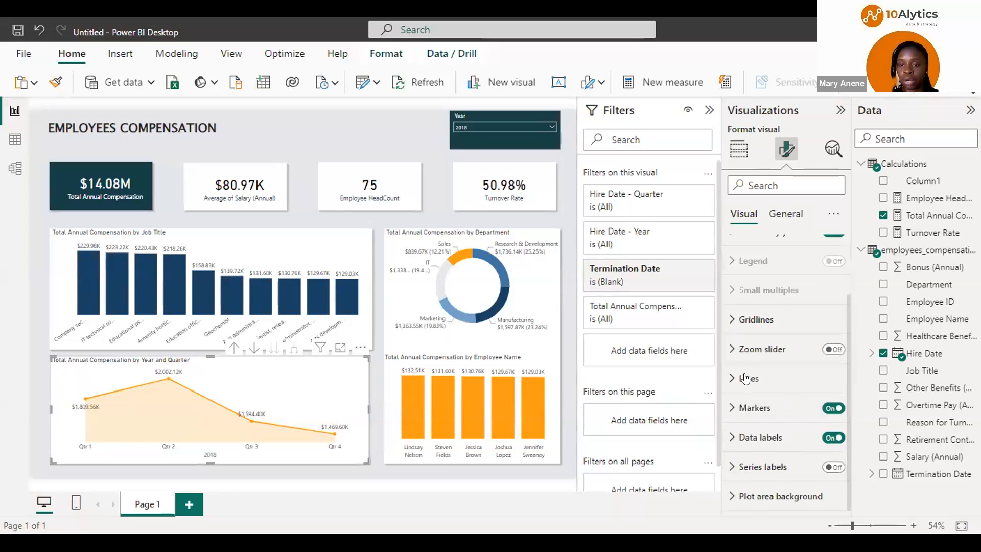
{"action": "left_click", "coordinate": [745, 378]}
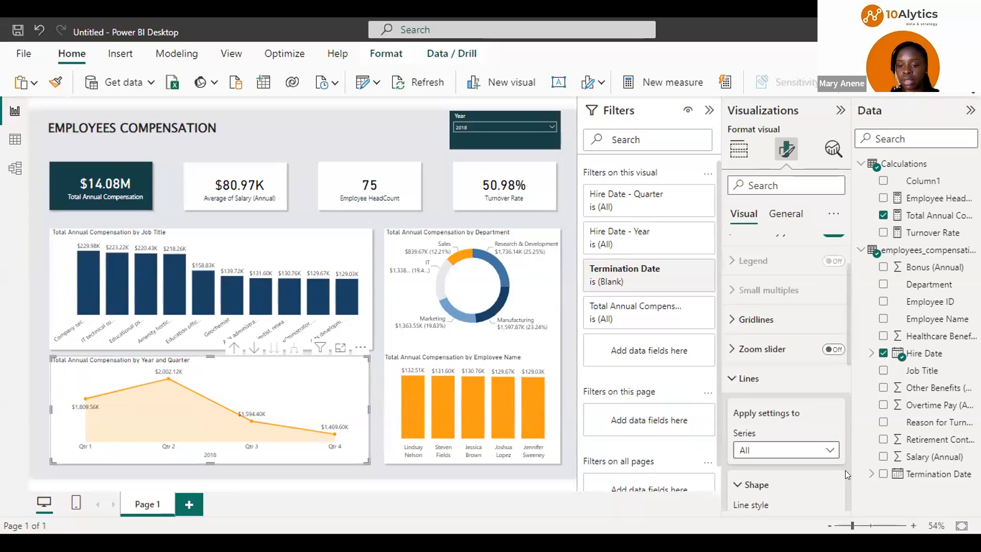
{"action": "scroll", "coordinate": [797, 416], "scroll_direction": "down", "scroll_amount": 4}
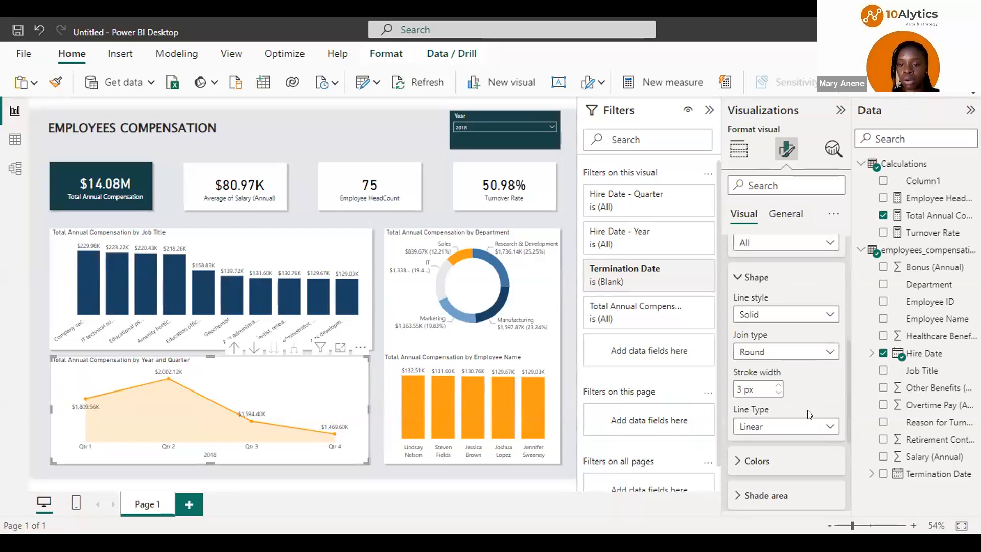
{"action": "left_click", "coordinate": [778, 463]}
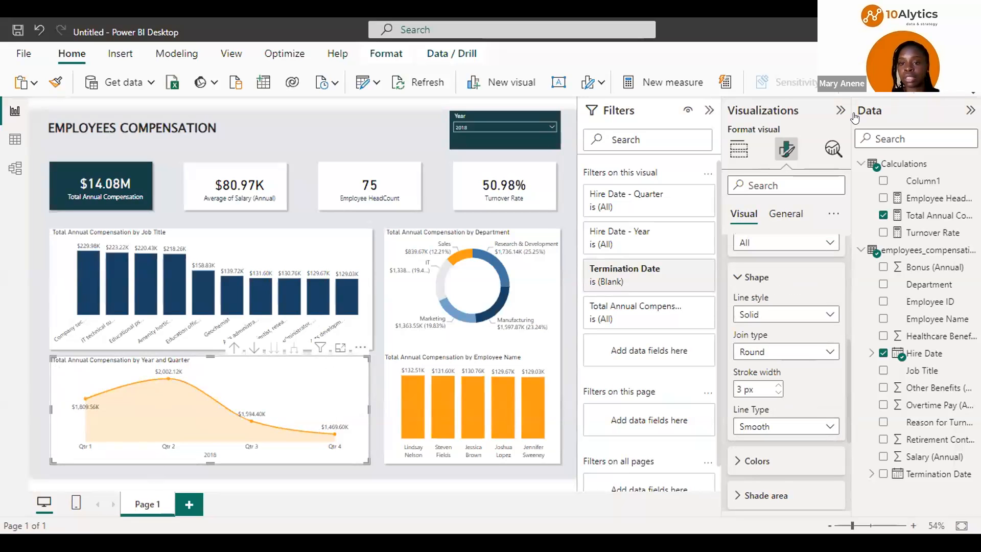
Collapse the Filters and Visualizations panes to give the report canvas more room
{"action": "left_click", "coordinate": [708, 109]}
{"action": "left_click", "coordinate": [836, 112]}
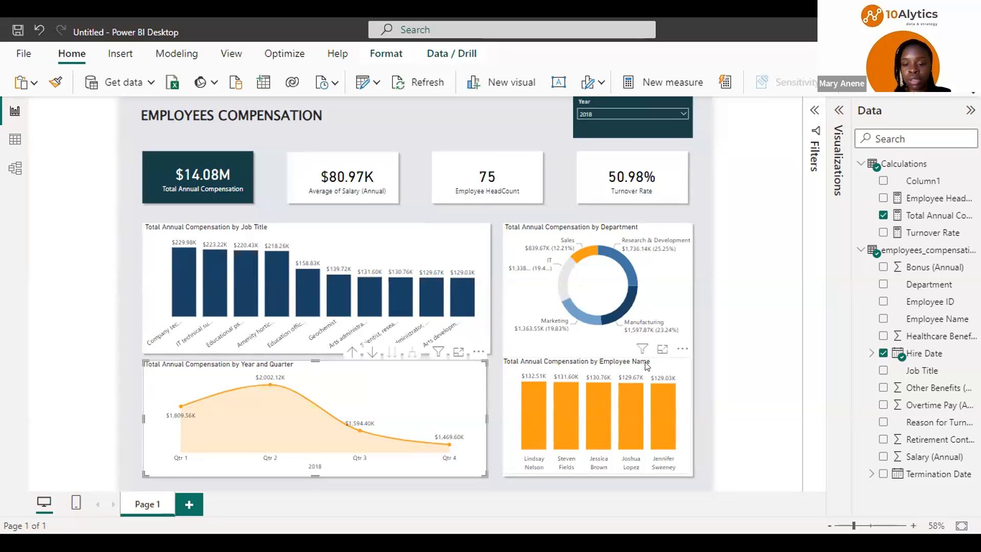
Align the Total Annual Compensation by Employee Name chart with the edges of the department donut above it and clear the selection
{"action": "left_click_drag", "start_coordinate": [646, 365], "coordinate": [612, 366]}
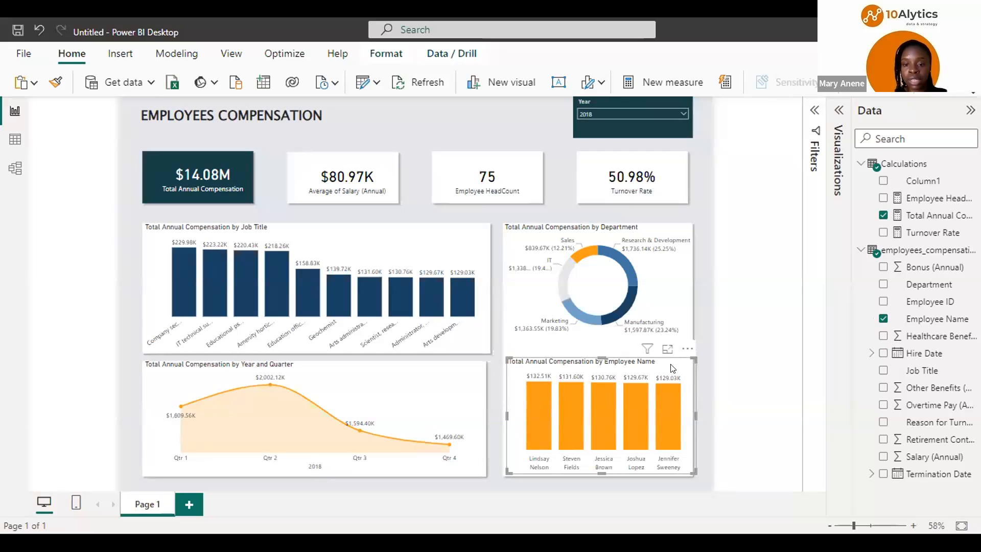
{"action": "left_click_drag", "start_coordinate": [670, 367], "coordinate": [673, 368]}
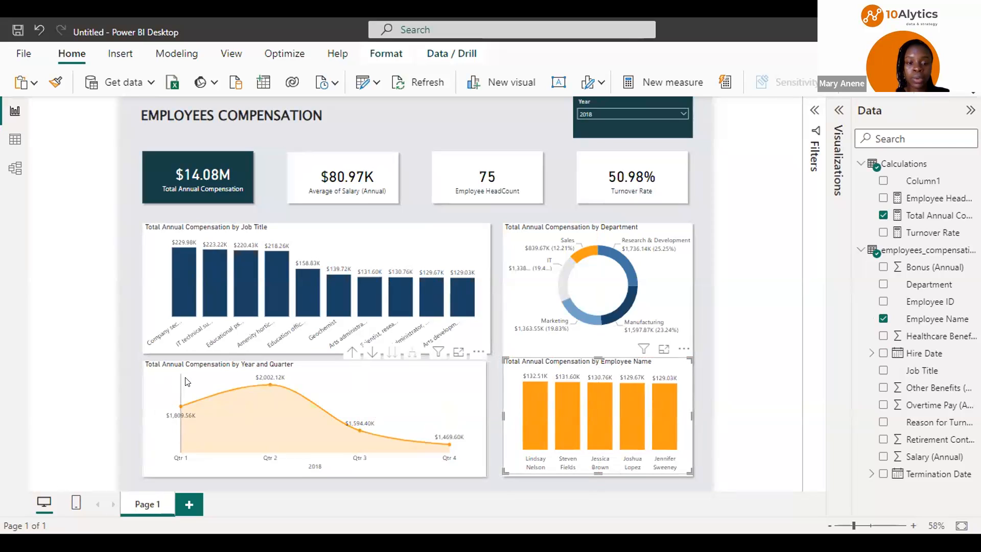
{"action": "mouse_move", "coordinate": [162, 404]}
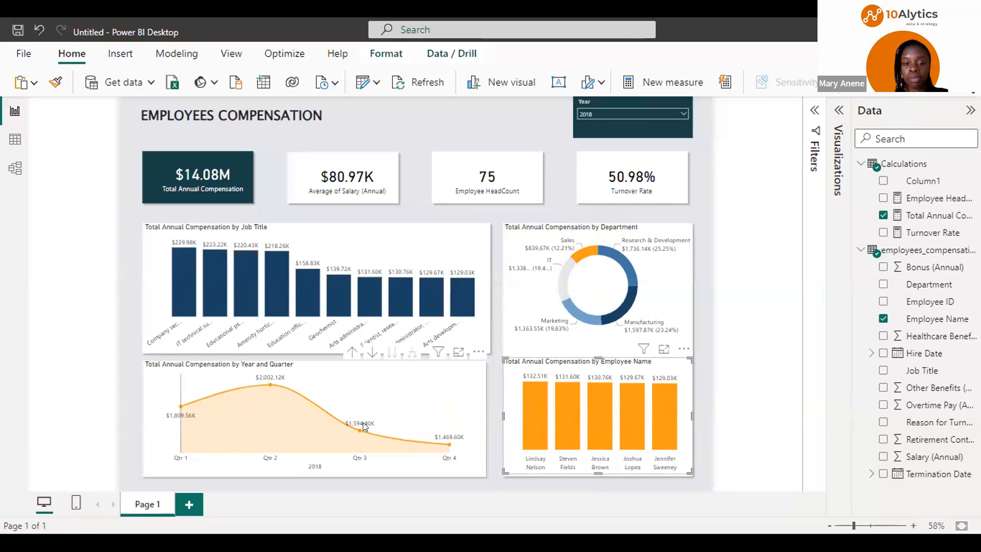
{"action": "mouse_move", "coordinate": [462, 443]}
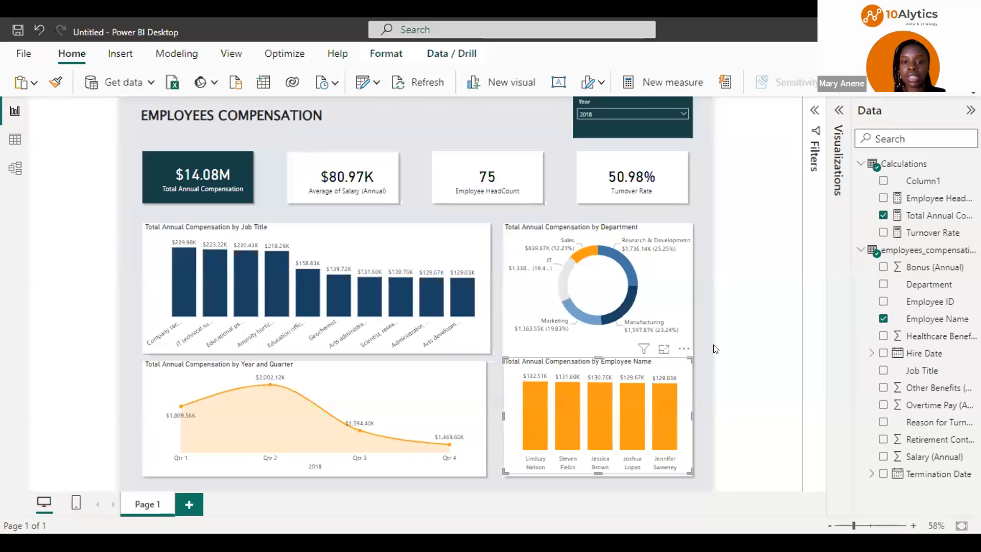
{"action": "left_click", "coordinate": [707, 265]}
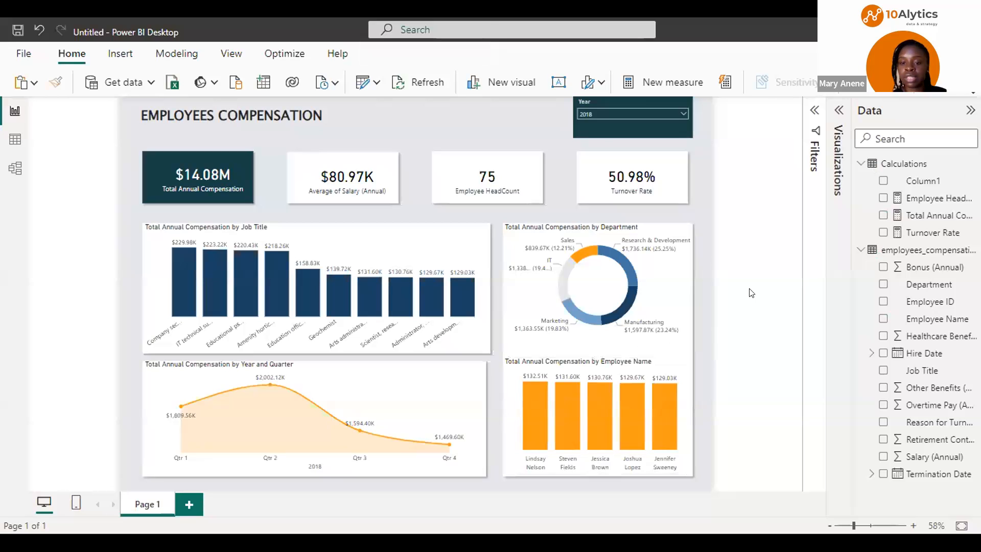